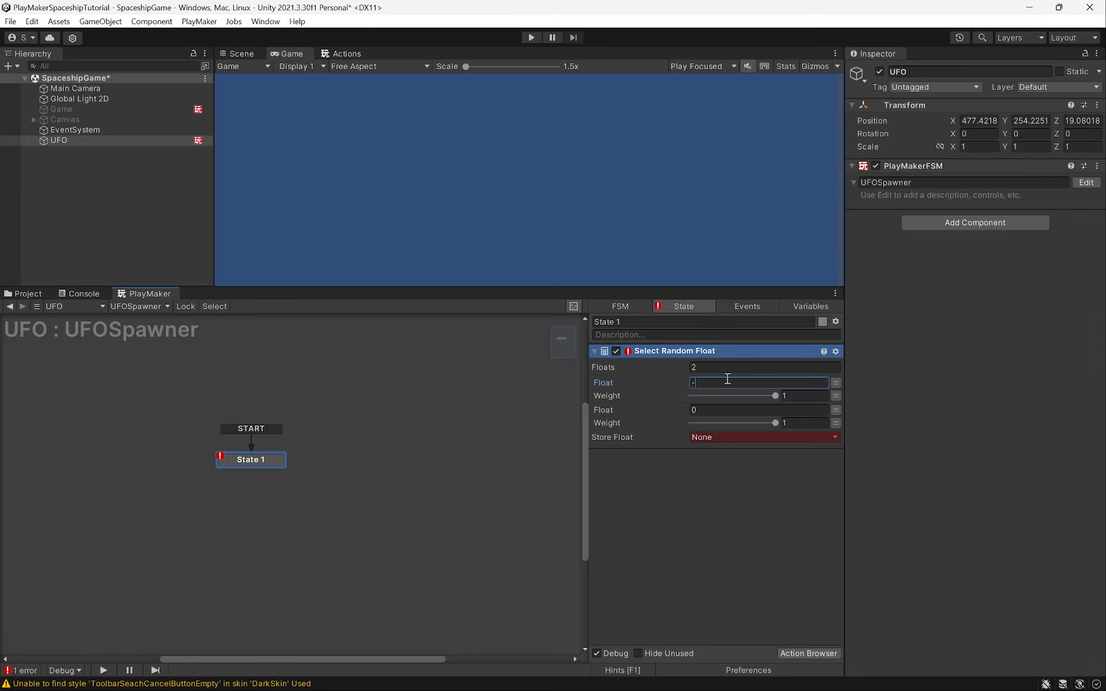
Set the Select Random Float options to -0.1 and 1.1 and store the result in a new variable X
text(0.1)
click(721, 413)
text(1.1)
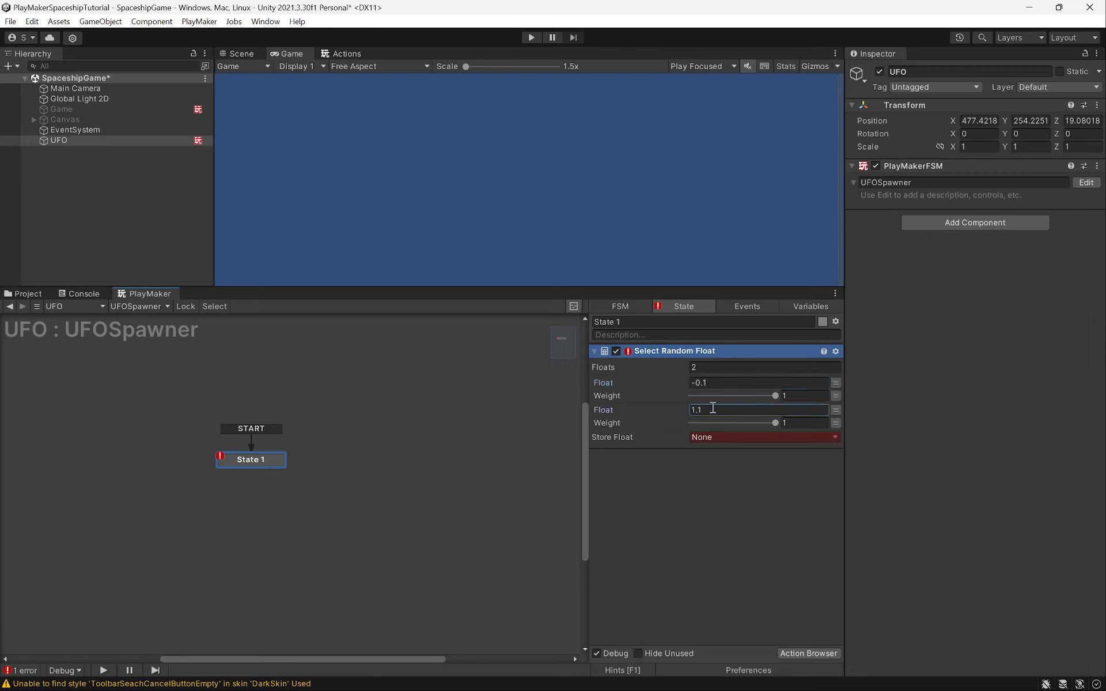
click(708, 439)
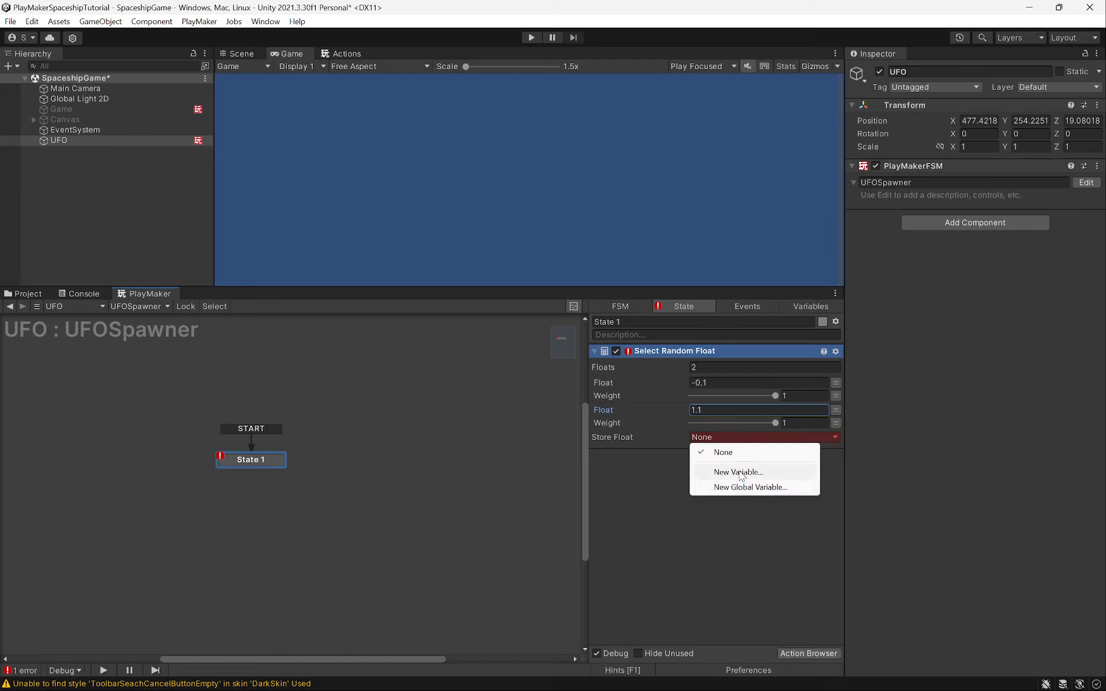
click(740, 470)
text(X)
click(741, 476)
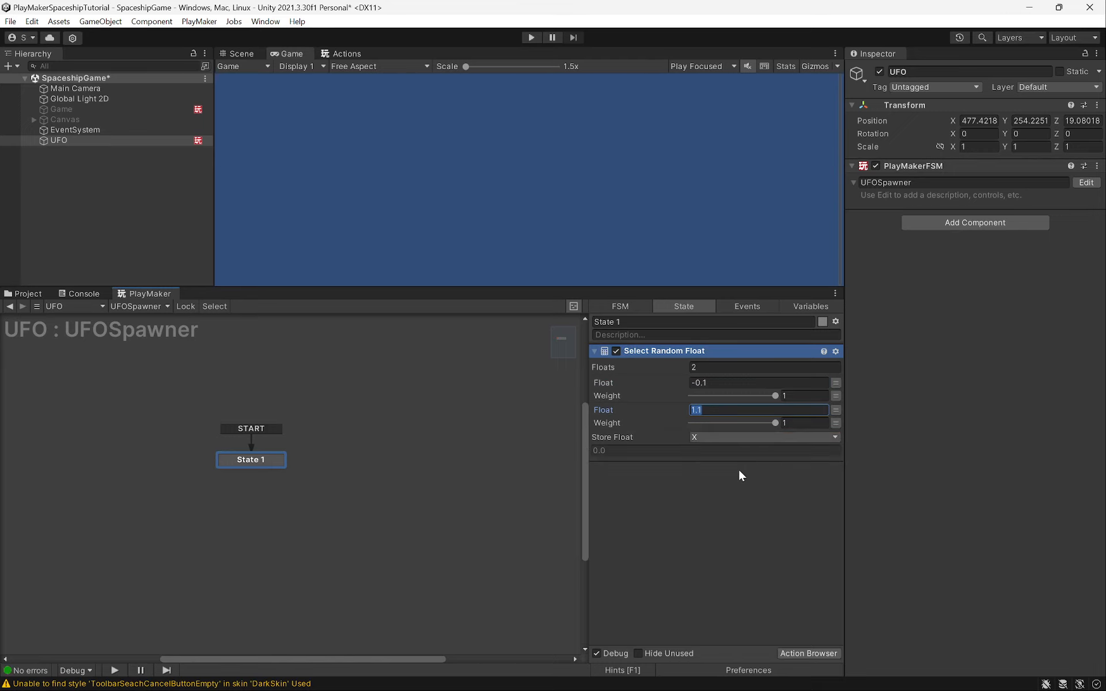
Add a Random Float action to State 1 and store its result in a new variable Y
click(345, 53)
scroll(288, 95, down, 2)
click(255, 103)
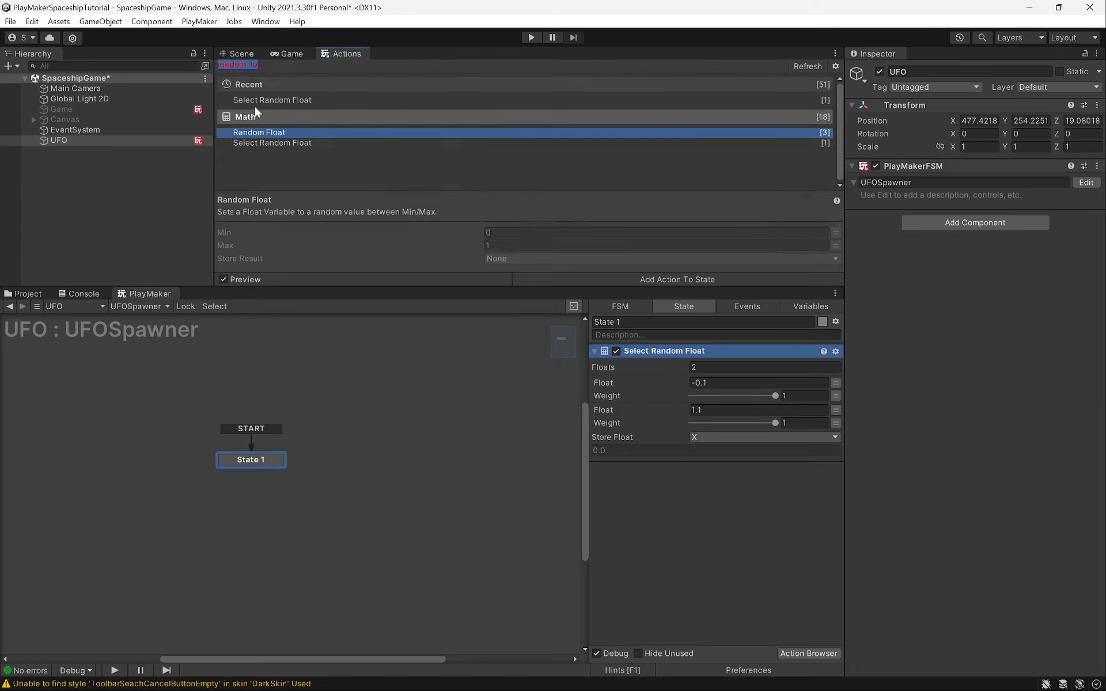
drag(260, 135, 699, 516)
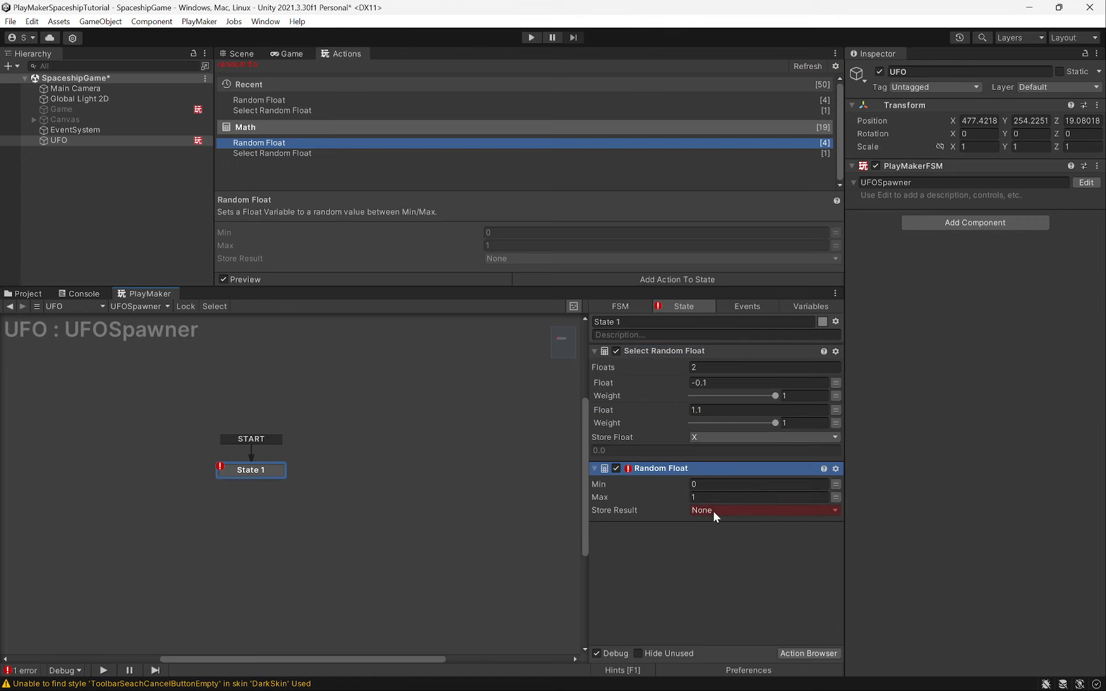
click(711, 510)
click(735, 560)
text(Y)
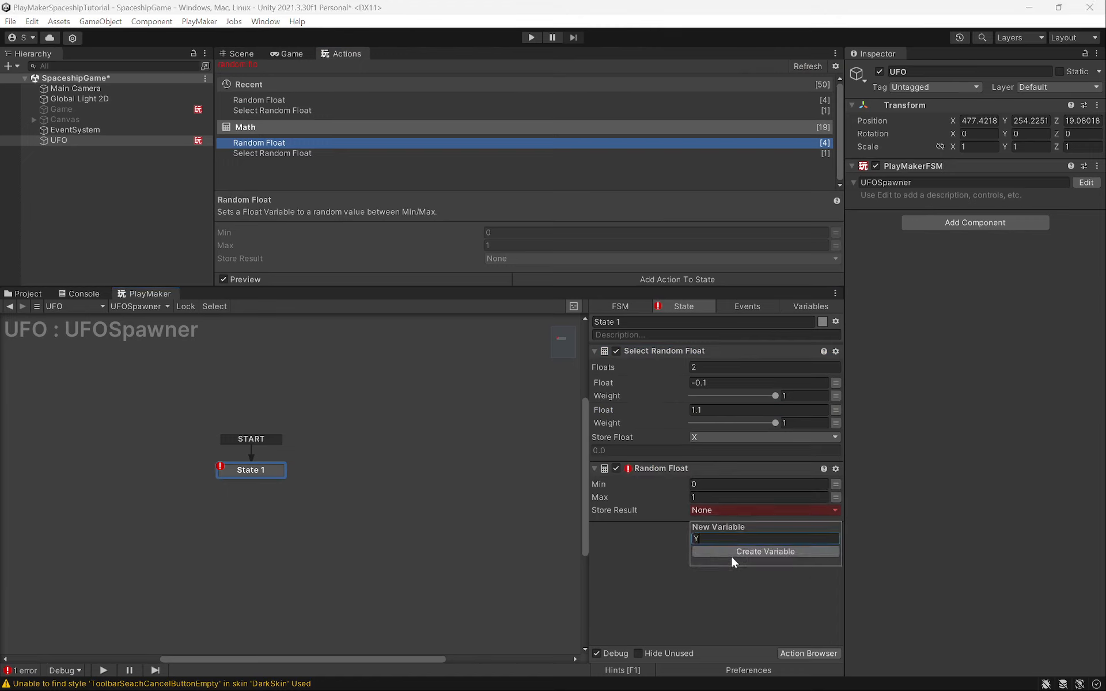
key(Return)
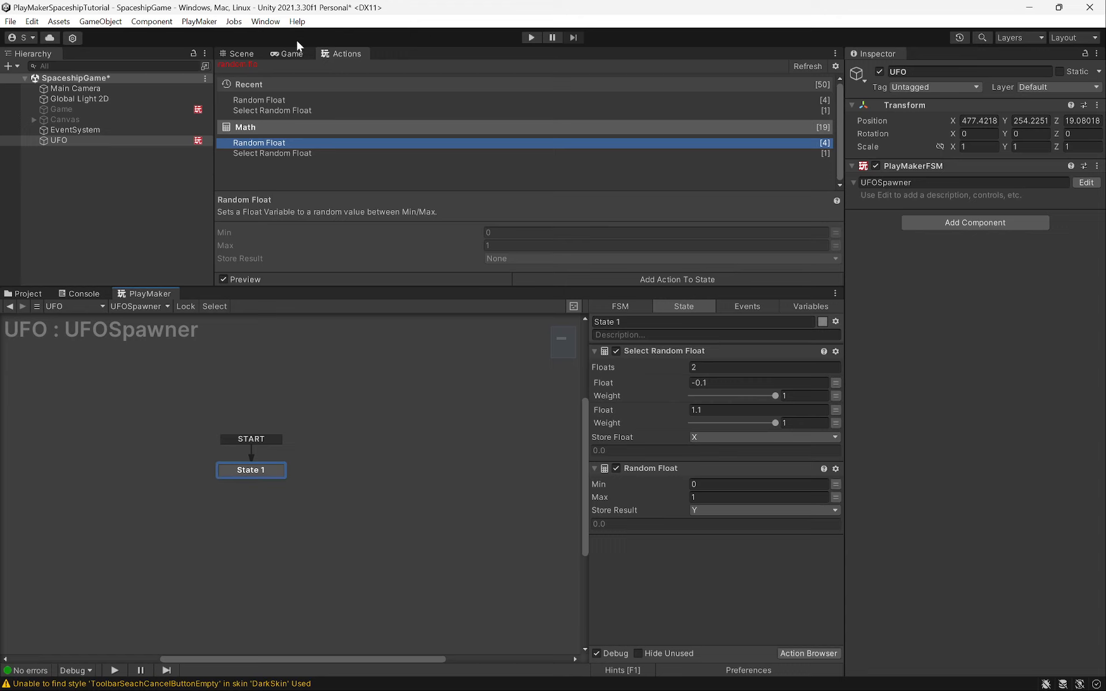
Add a Screen To World Point action to State 1 with Screen X set to X and Screen Y set to Y
click(295, 64)
key(ctrl+a)
text(screen to)
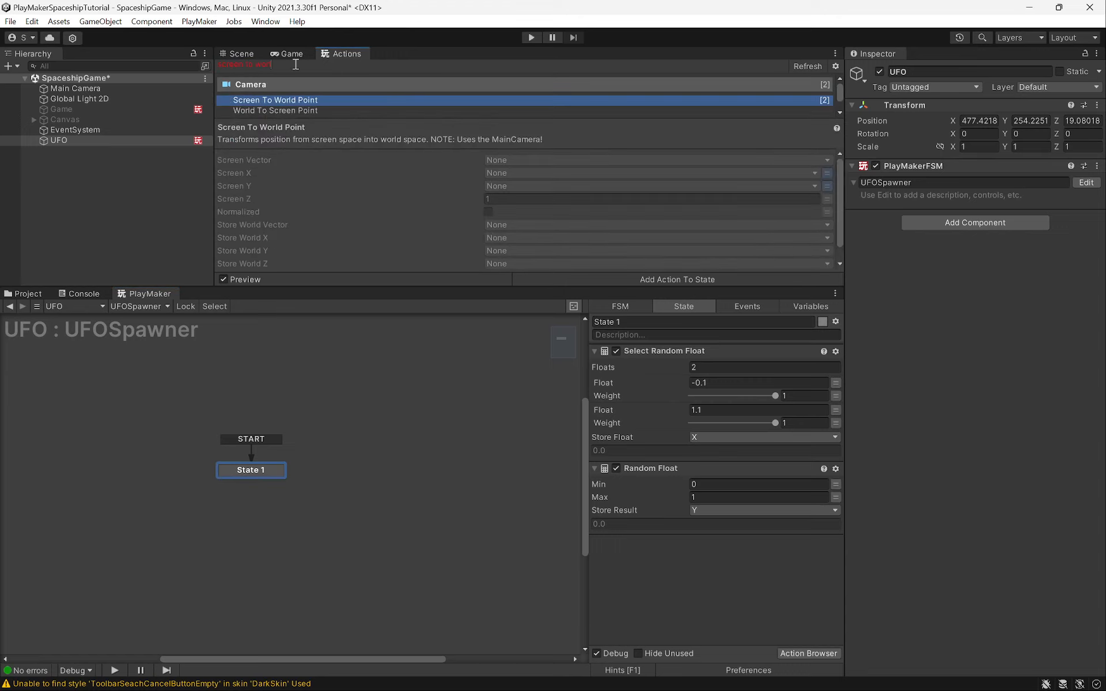
drag(290, 102, 696, 583)
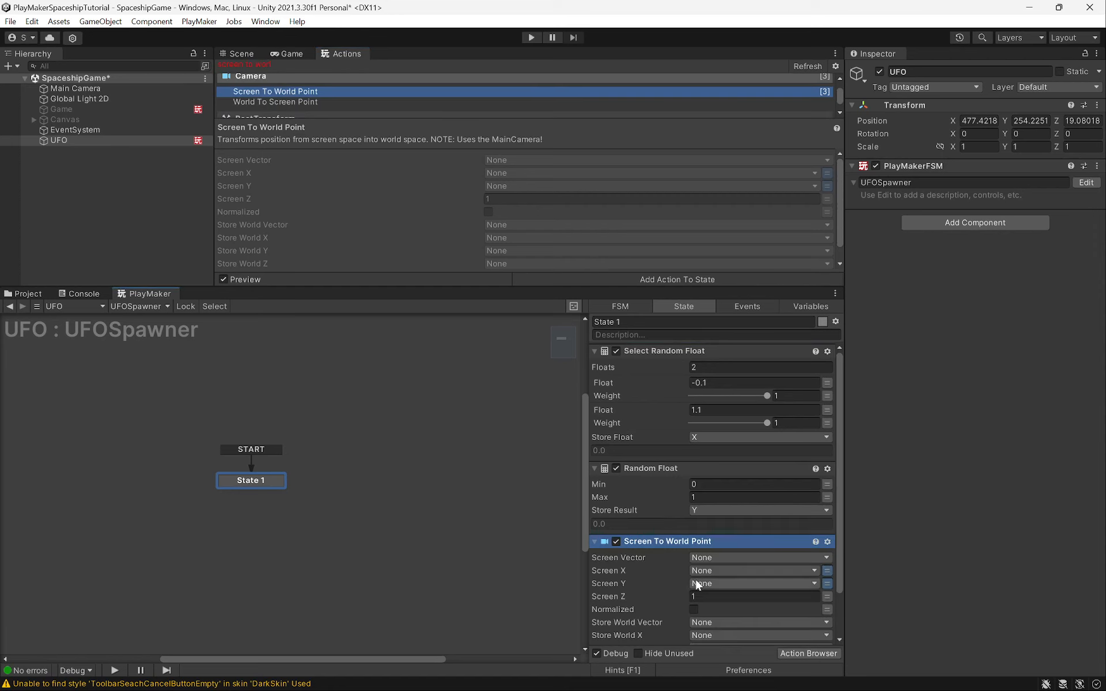
click(712, 517)
click(715, 544)
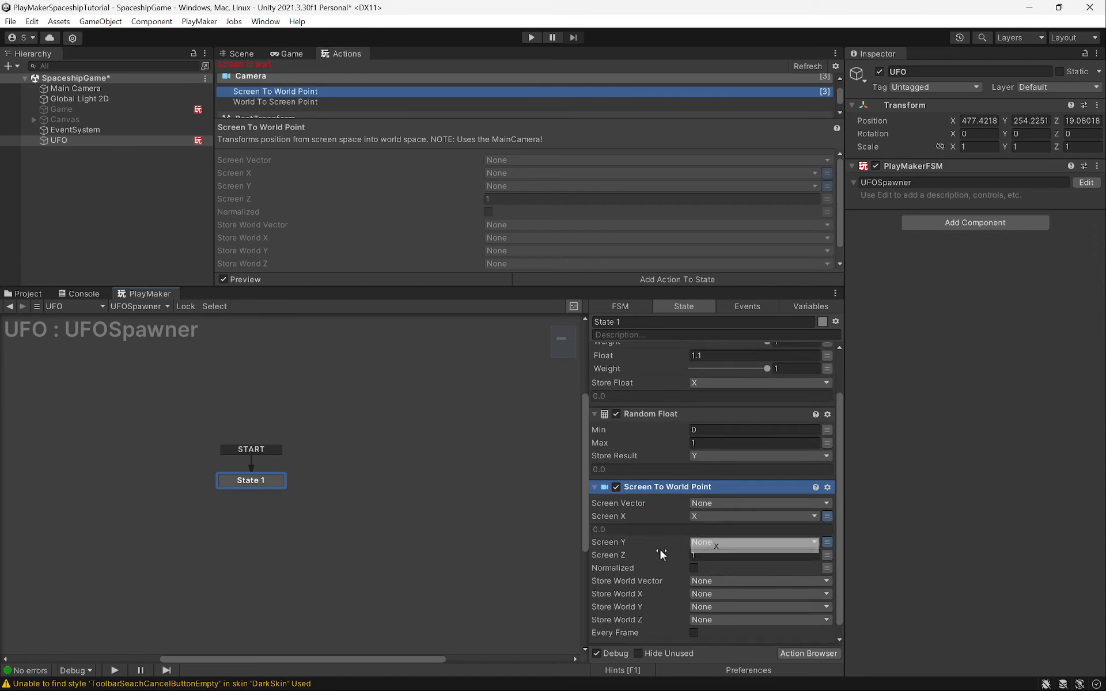
click(708, 542)
click(706, 587)
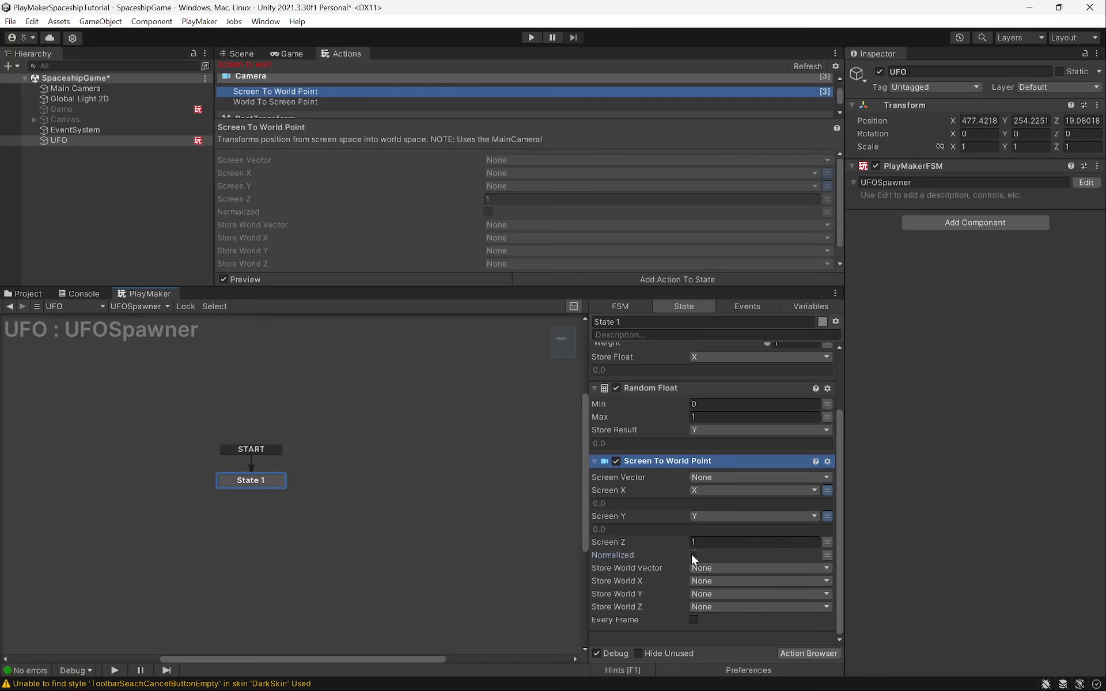
Enable Normalized on Screen To World Point and store the world vector in a new variable spawnPosition
click(689, 563)
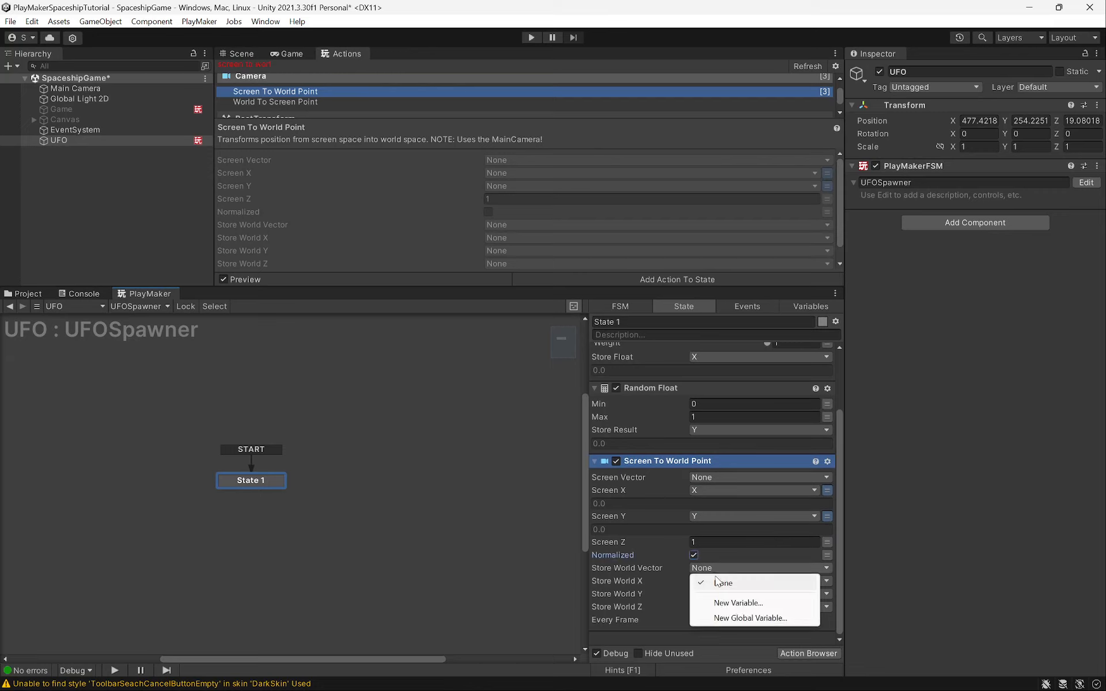
click(718, 600)
text(spawnPosition)
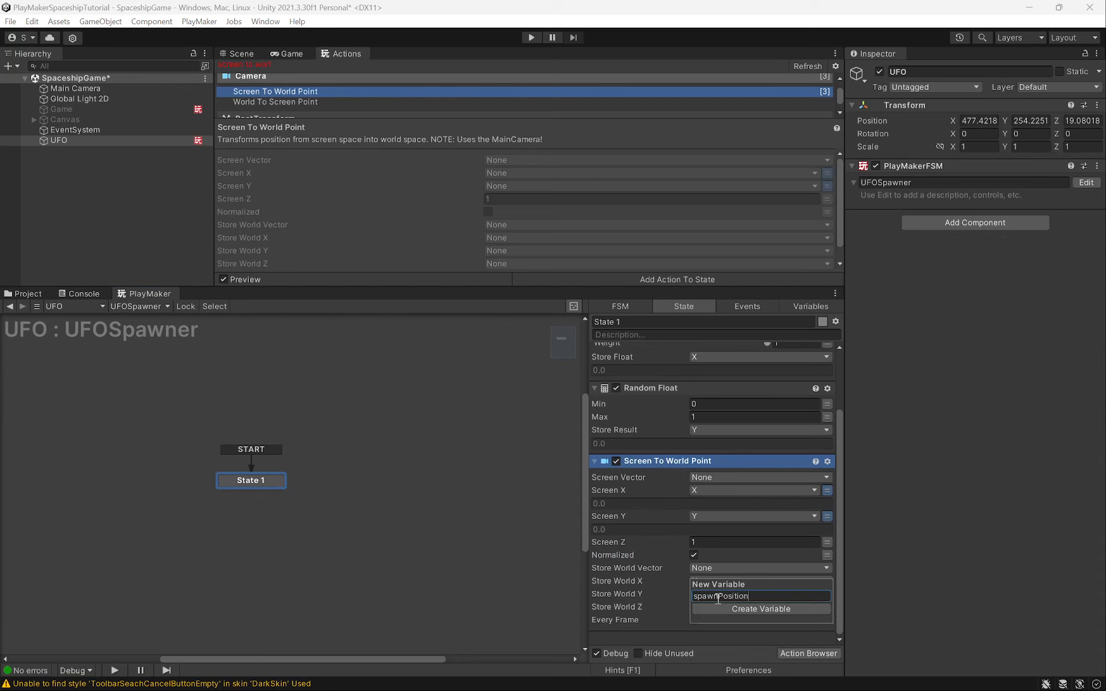
key(Return)
Add a Create Object action to the end of State 1 with the VectorAsteroid Medium prefab as its game object
click(283, 66)
text(creat)
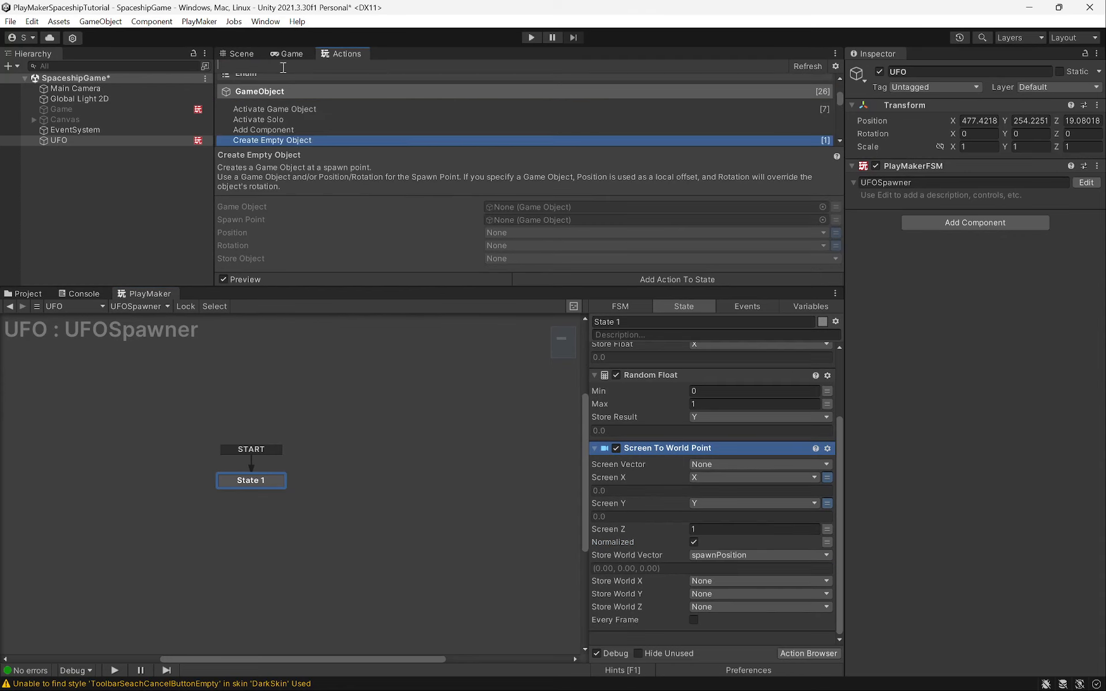
text(e obj)
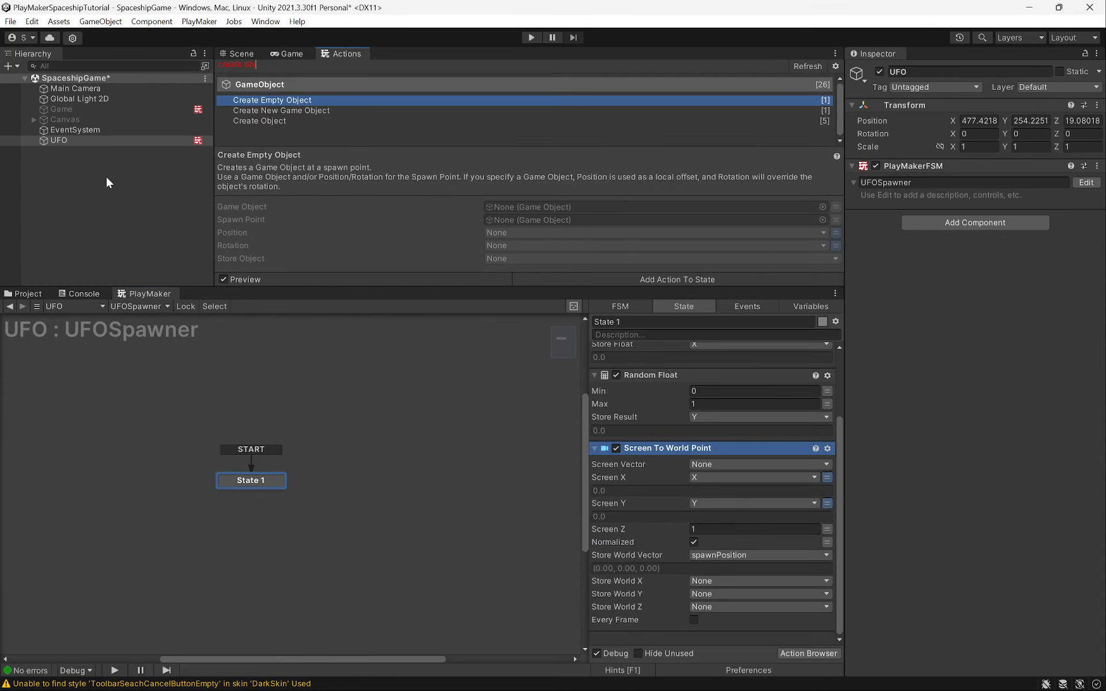
click(268, 120)
drag(244, 123, 639, 628)
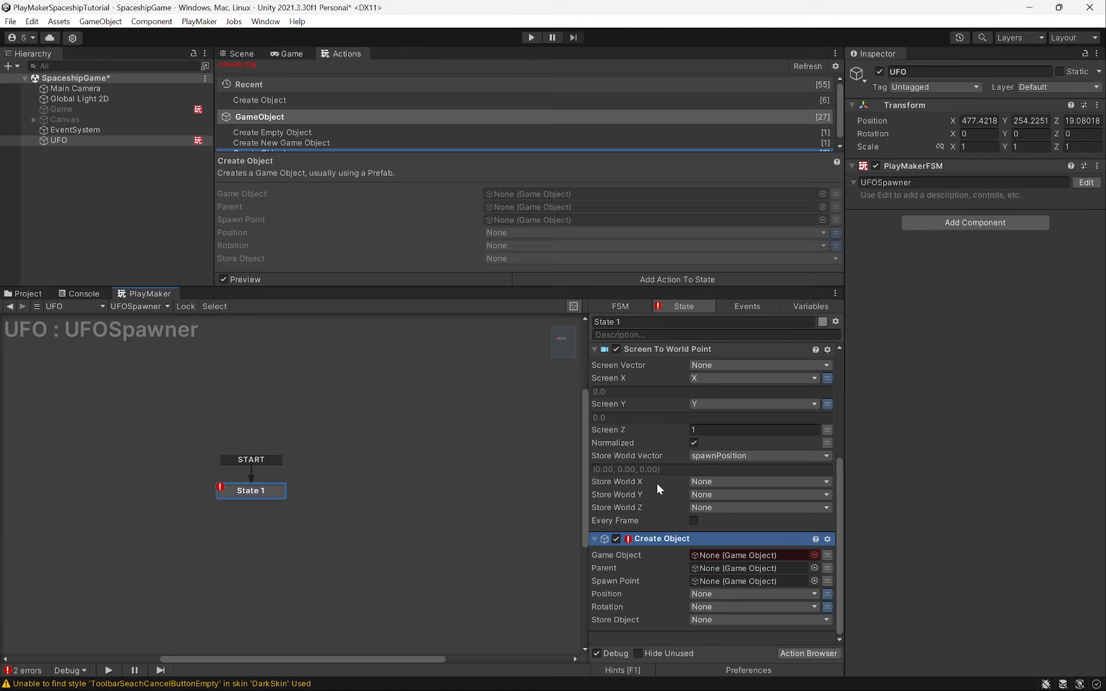
click(813, 555)
click(655, 454)
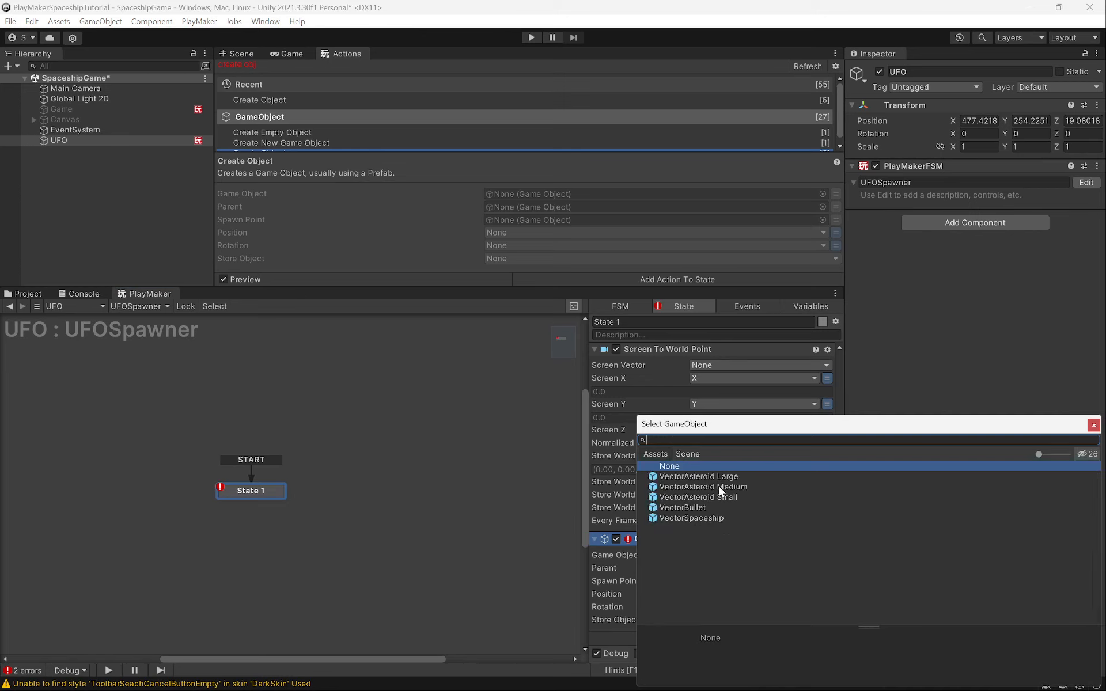
double_click(718, 486)
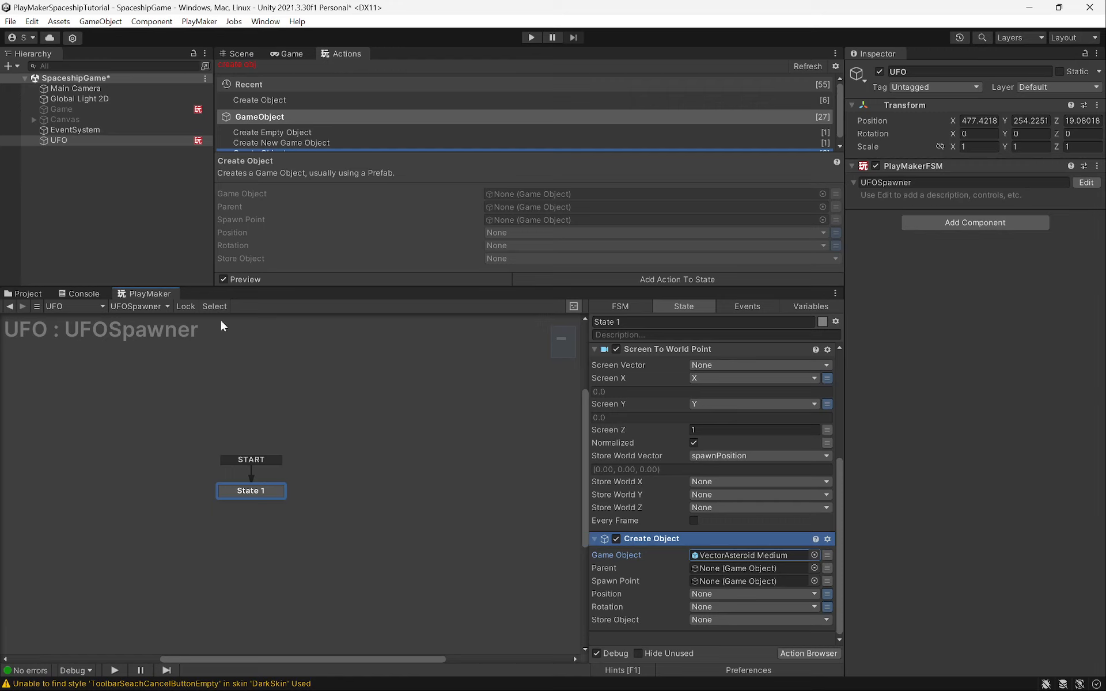
Set the Create Object action's position to the spawnPosition variable
scroll(787, 568, up, 5)
scroll(691, 512, down, 2)
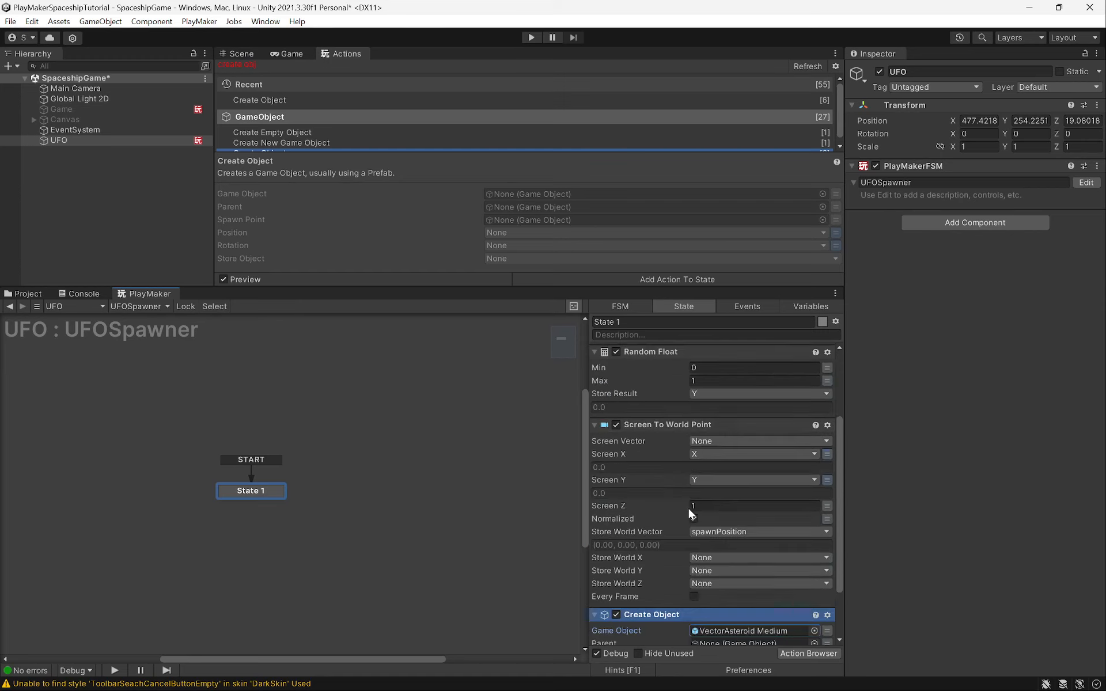
scroll(691, 513, down, 3)
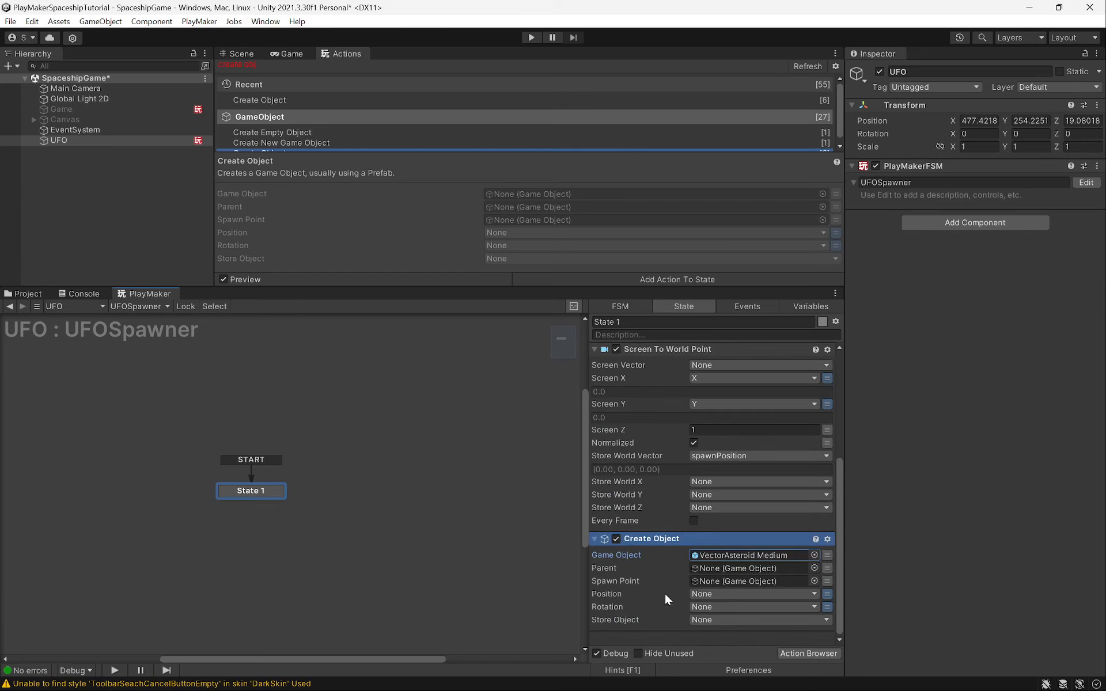
click(742, 594)
click(746, 623)
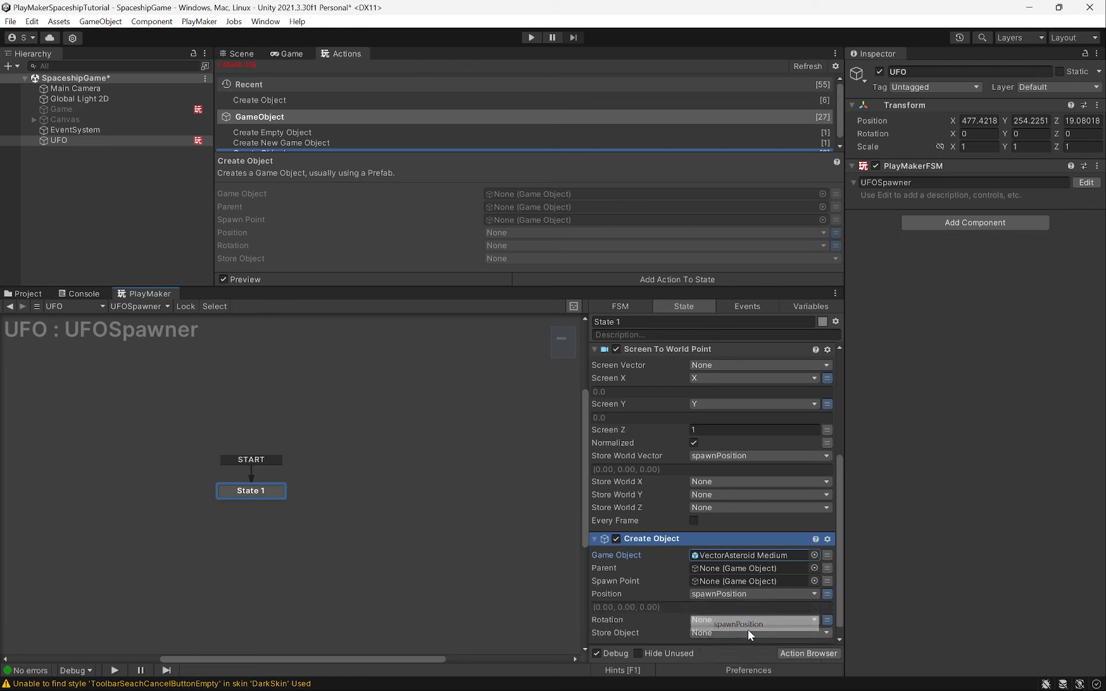
scroll(697, 562, down, 1)
Add a Wait action of 1.5 seconds and loop a FINISHED transition from State 1 back to itself
click(290, 69)
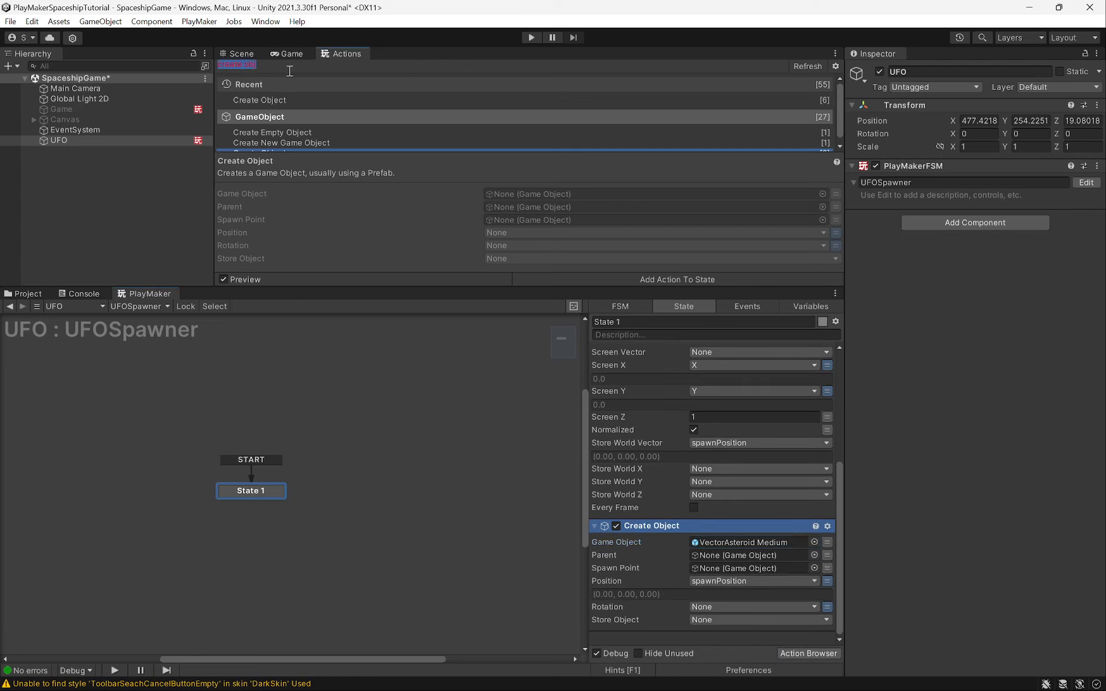
text(wait)
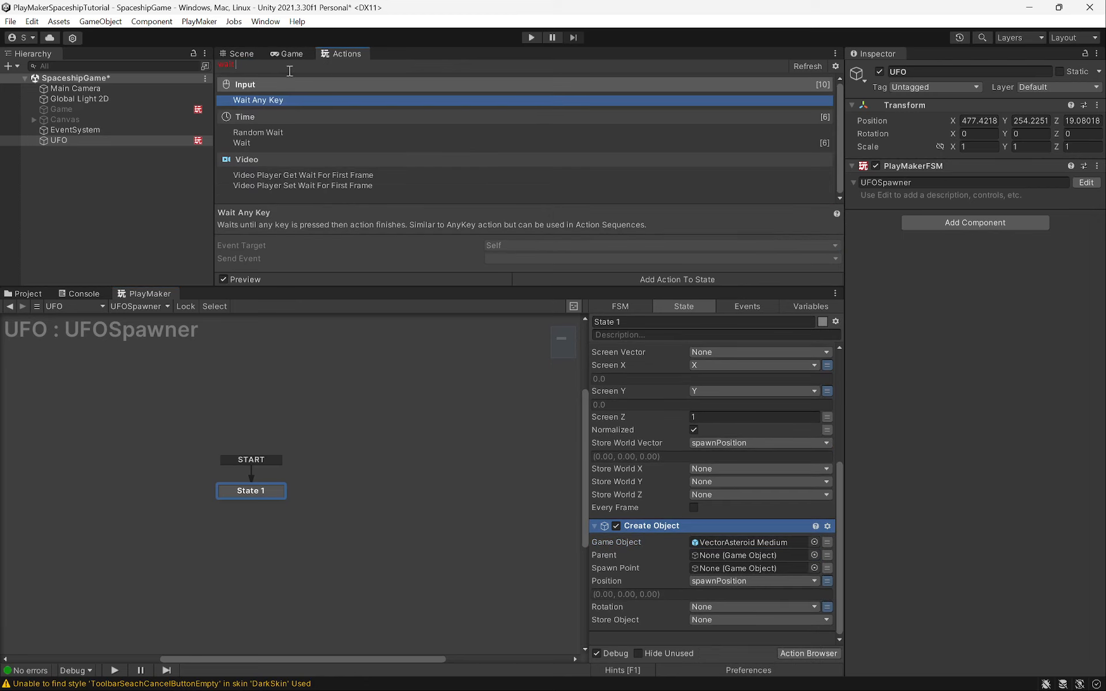
click(242, 142)
drag(473, 530, 672, 627)
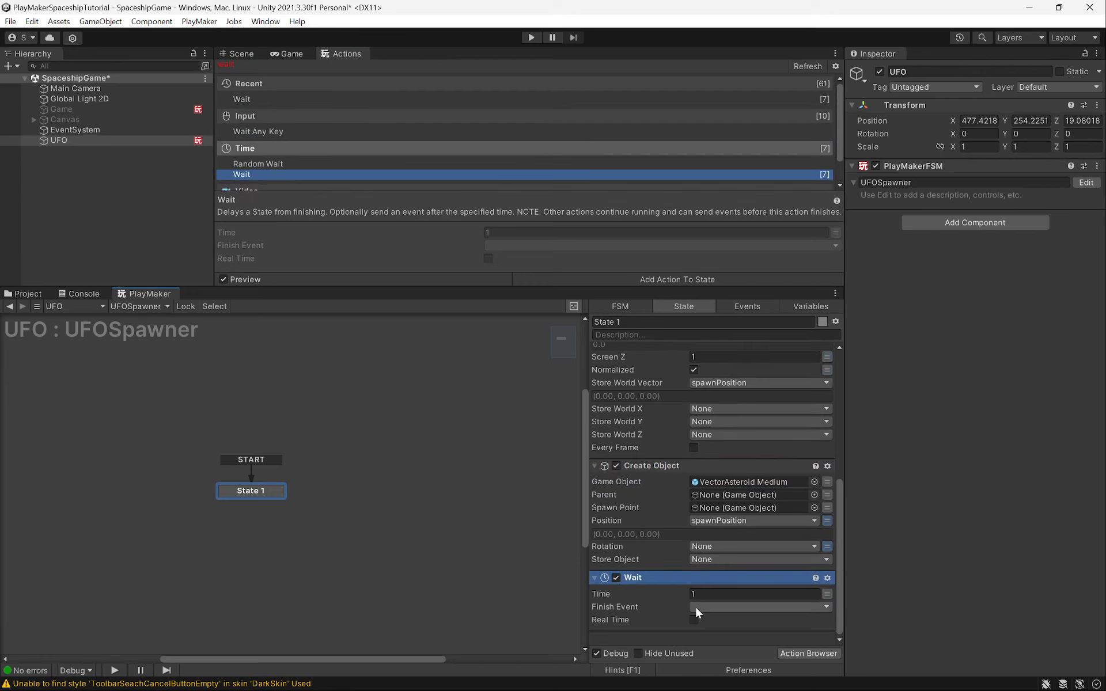
click(711, 592)
text(1.5)
ctrl+click(250, 496)
mouse_move(255, 503)
mouse_down()
mouse_move(298, 488)
mouse_move(275, 497)
mouse_up()
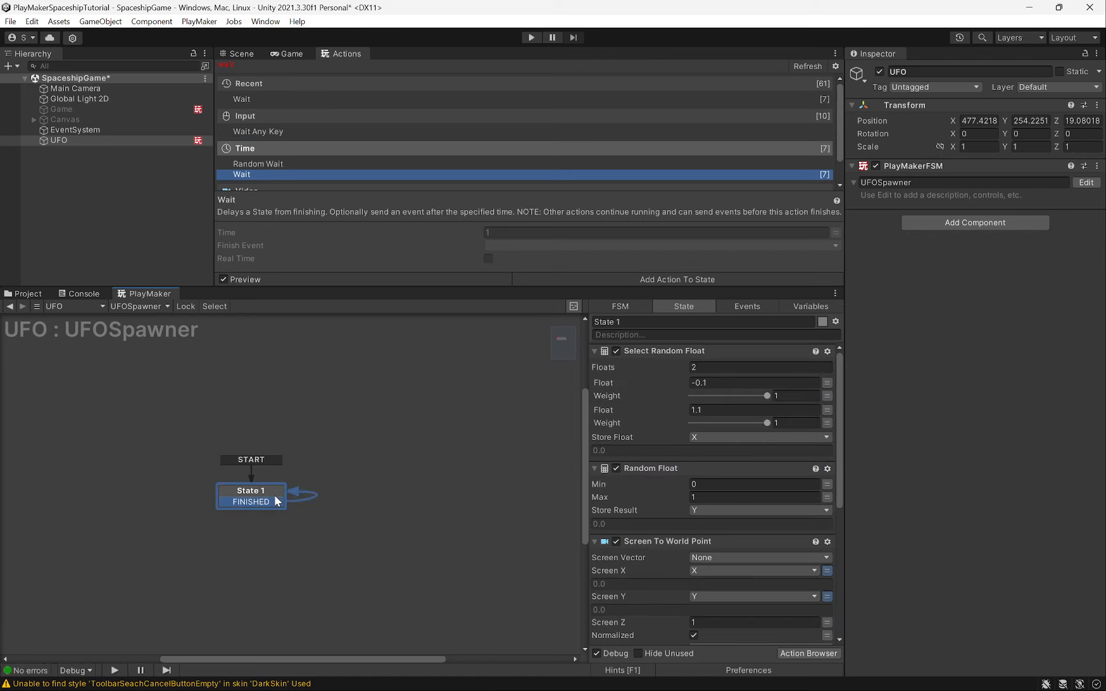
Set the Game view to Play Unfocused, test the asteroid spawning in the Scene view, and stop play mode
click(239, 53)
click(293, 53)
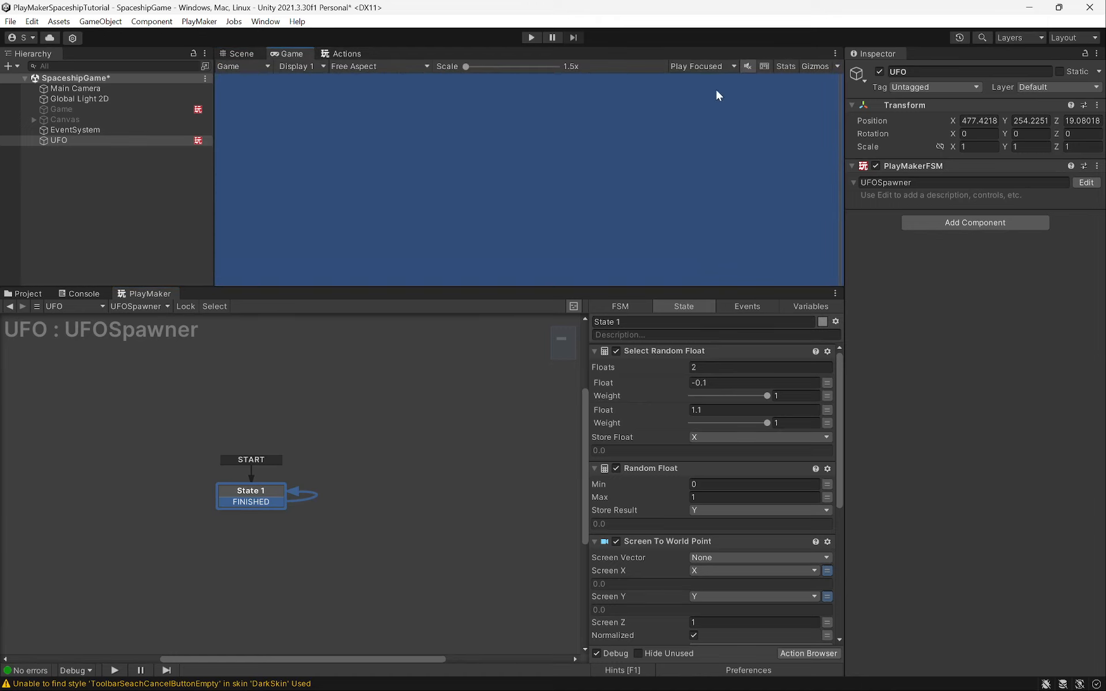
click(711, 66)
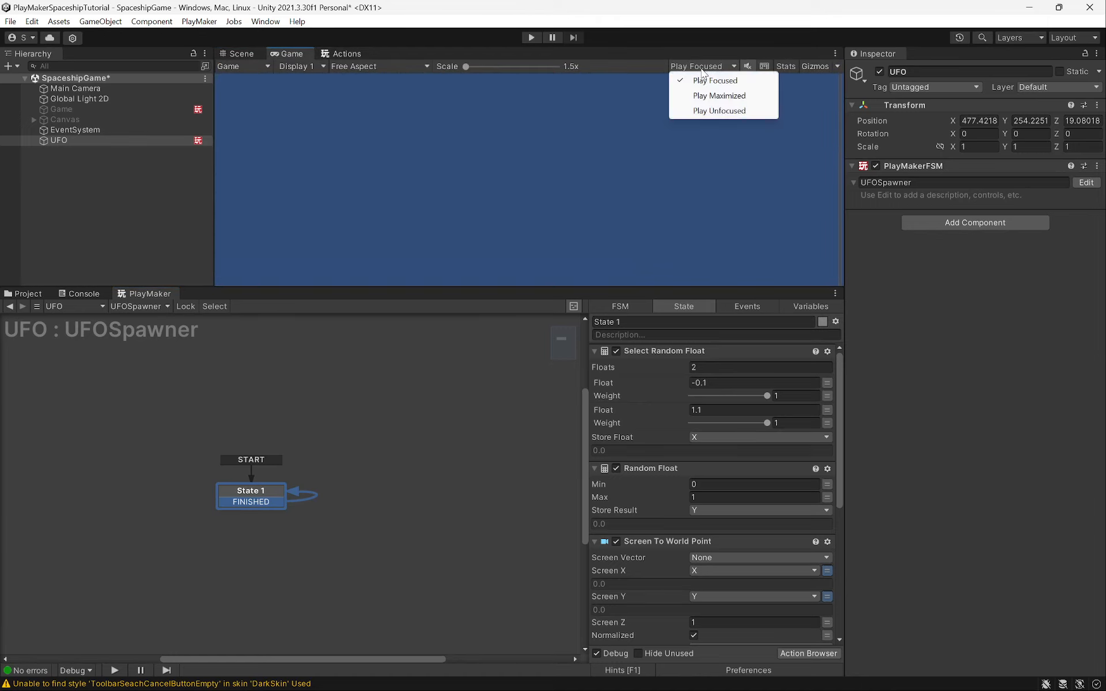
click(720, 114)
click(230, 53)
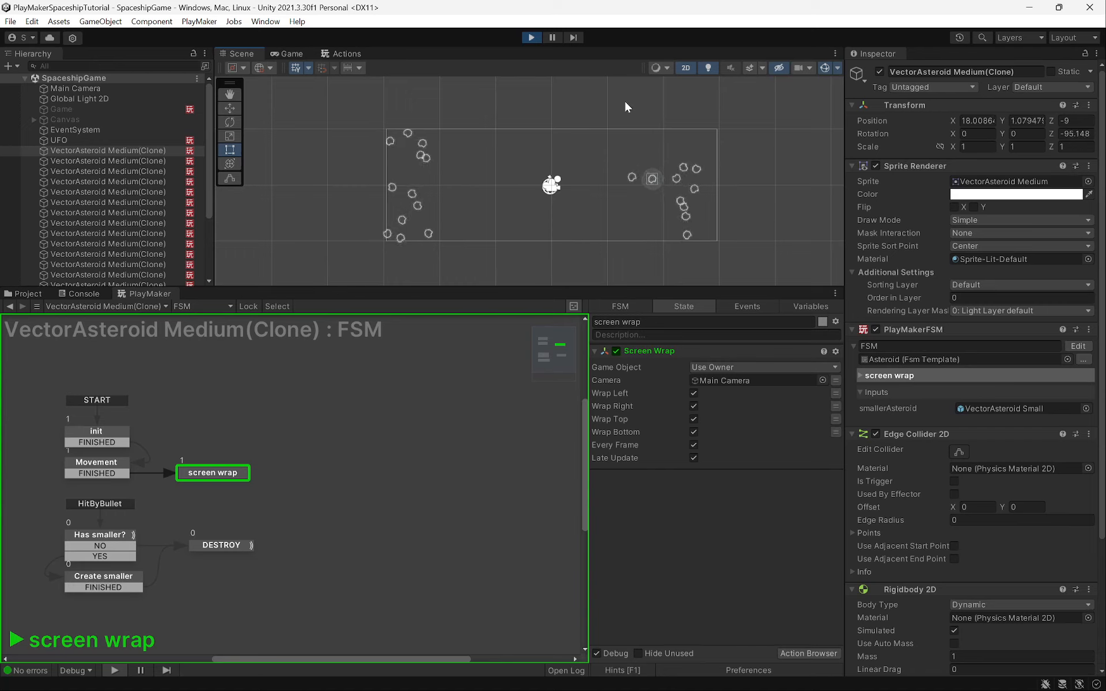
click(530, 38)
Clear the Create Object action's game object and delete the Wait action from State 1
click(752, 481)
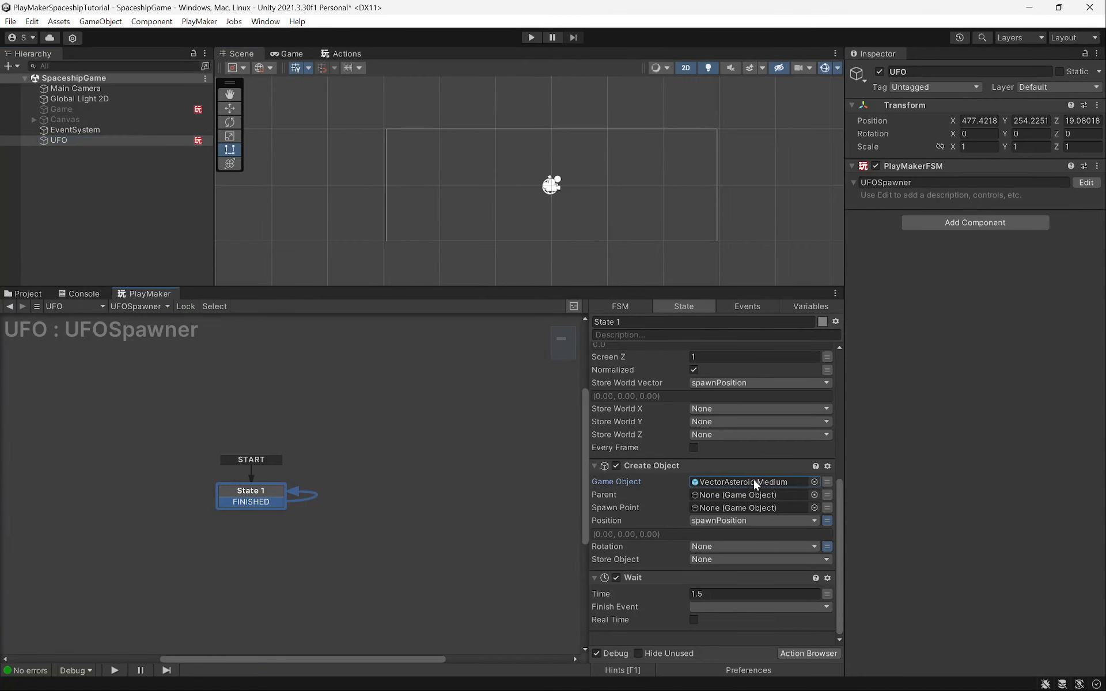
key(Delete)
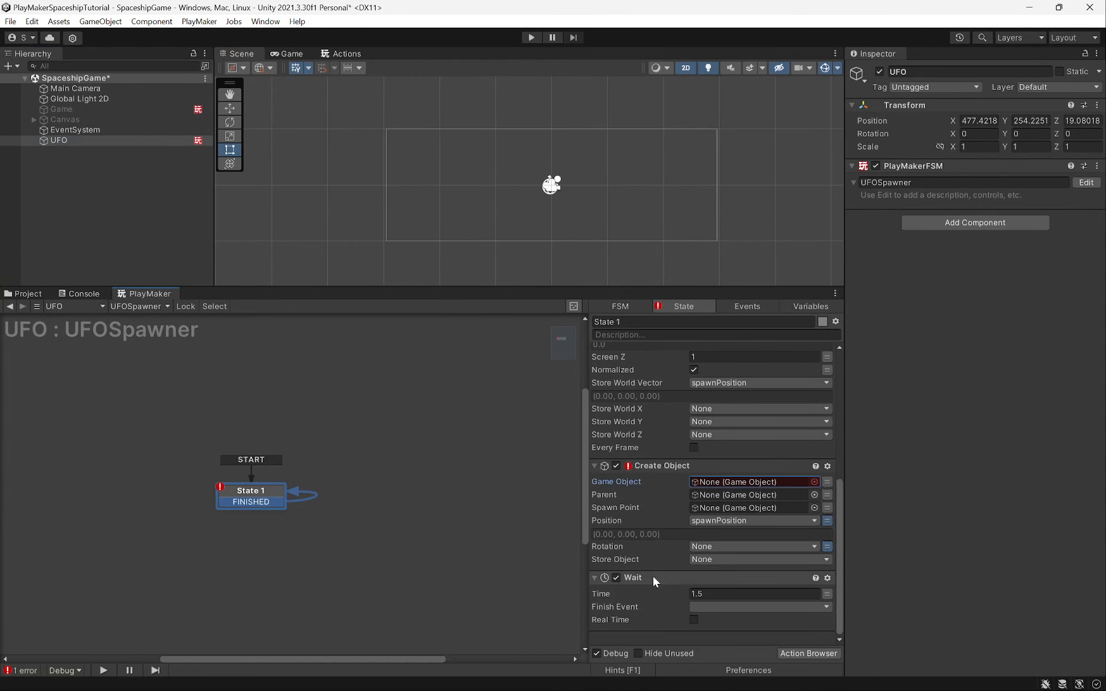
scroll(658, 577, up, 2)
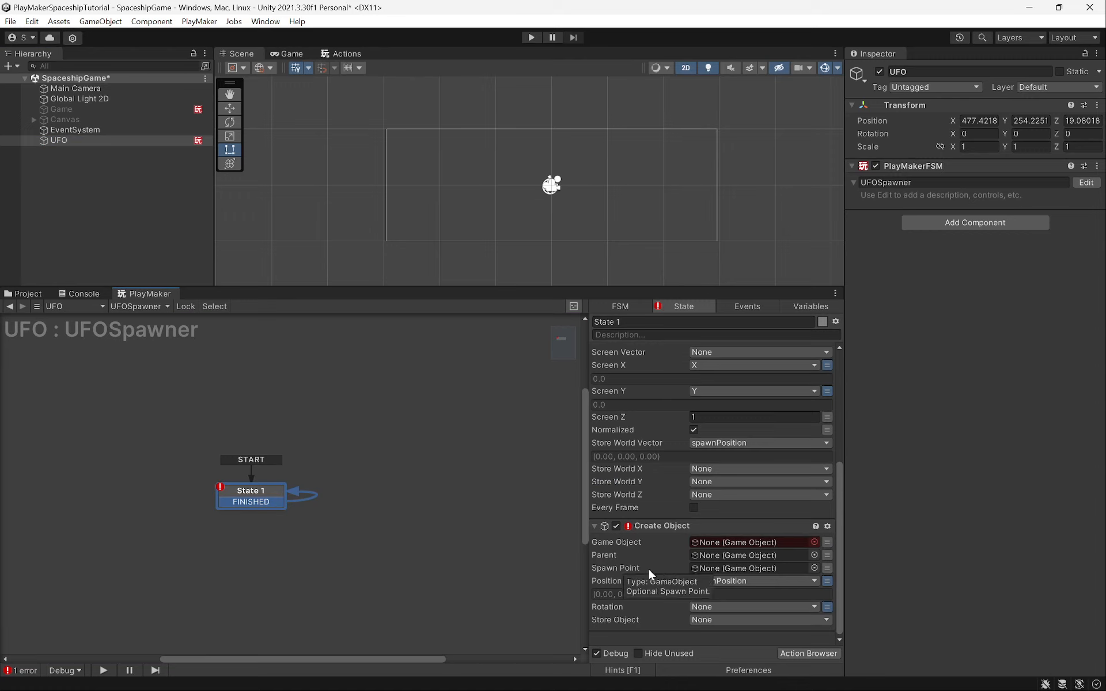
Rename State 1 to Spawn UFO and save the scene
click(659, 321)
text(Spawn UFO)
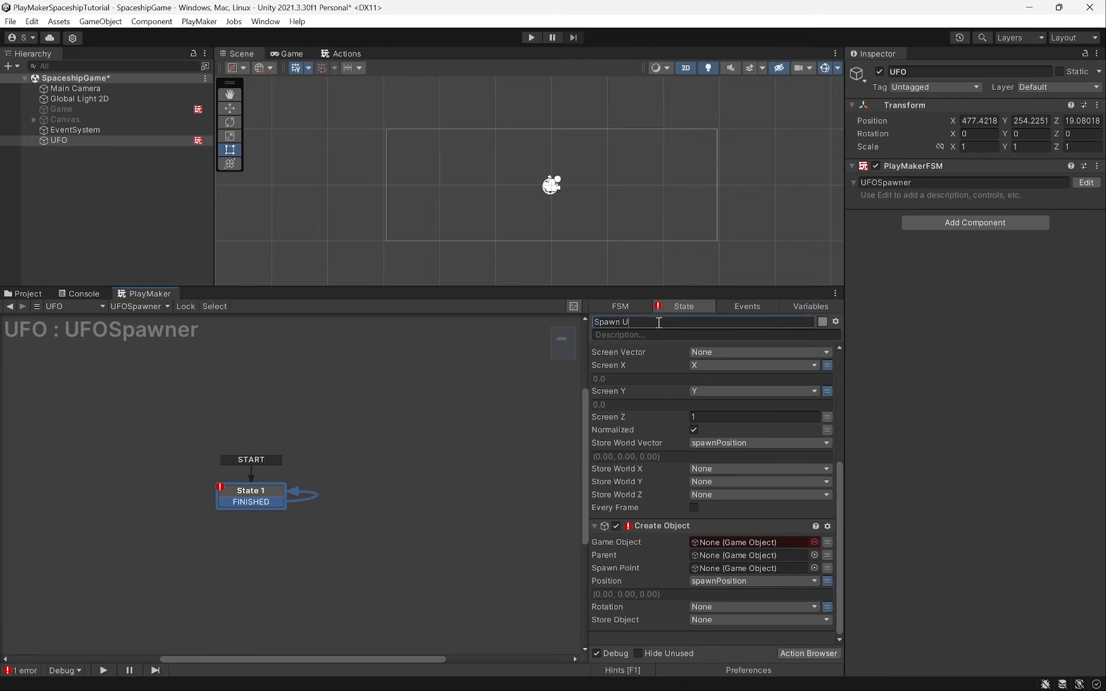
key(Return)
key(ctrl+s)
Add the UFO Small sprite from the 01_Sprites folder to the scene hierarchy
click(26, 293)
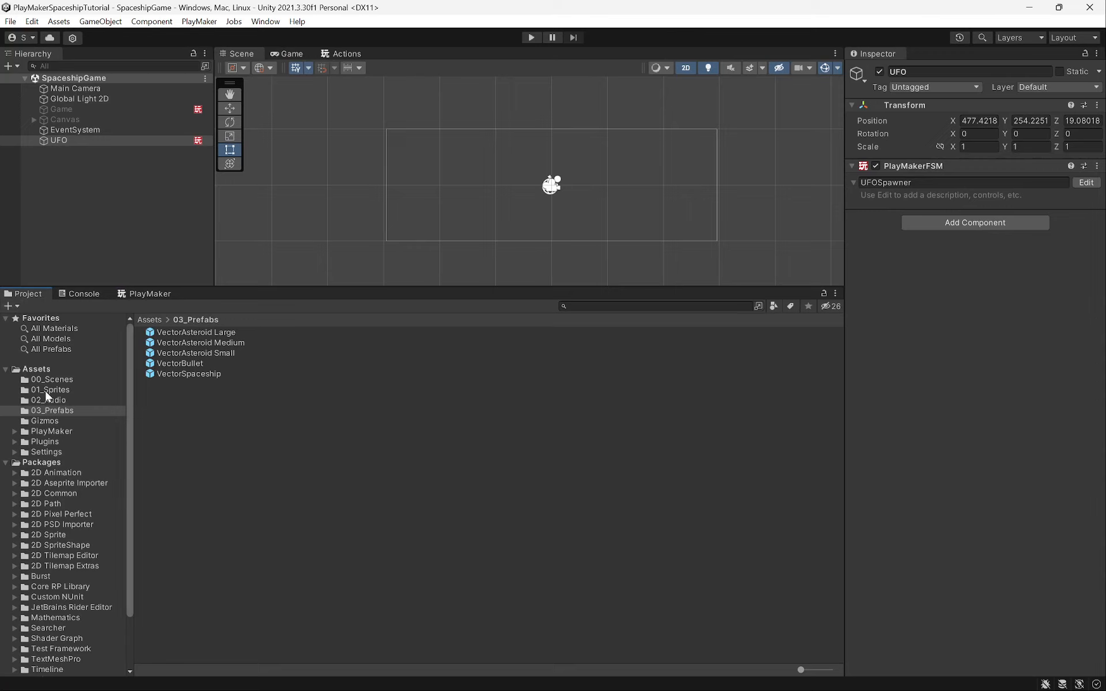
click(48, 390)
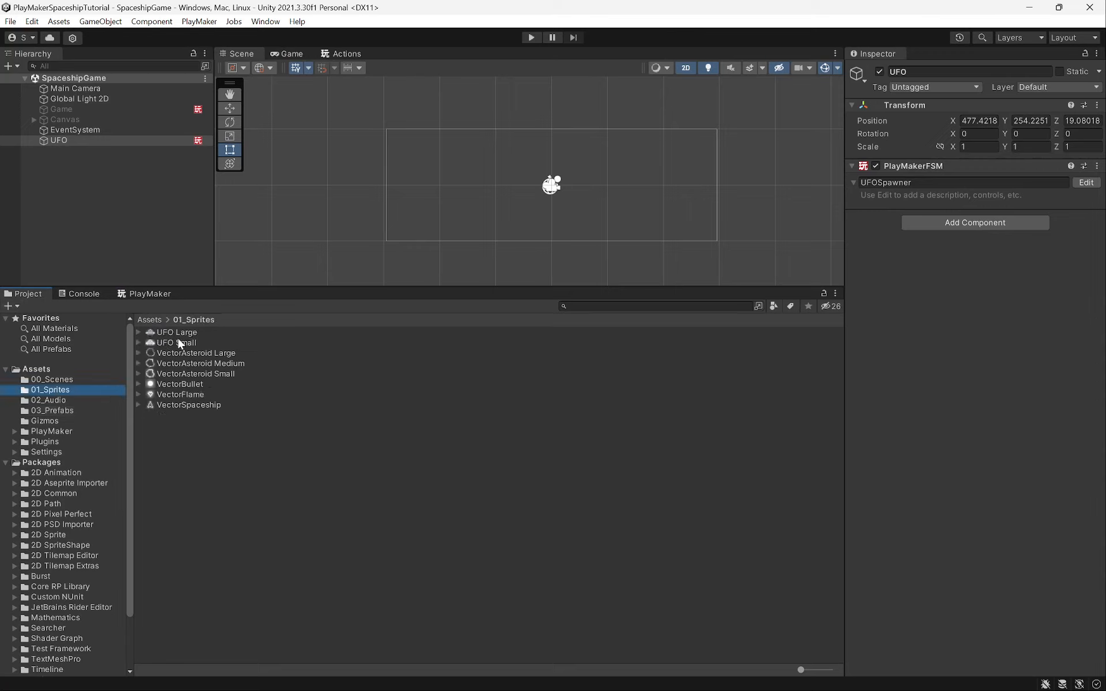
drag(177, 337, 137, 176)
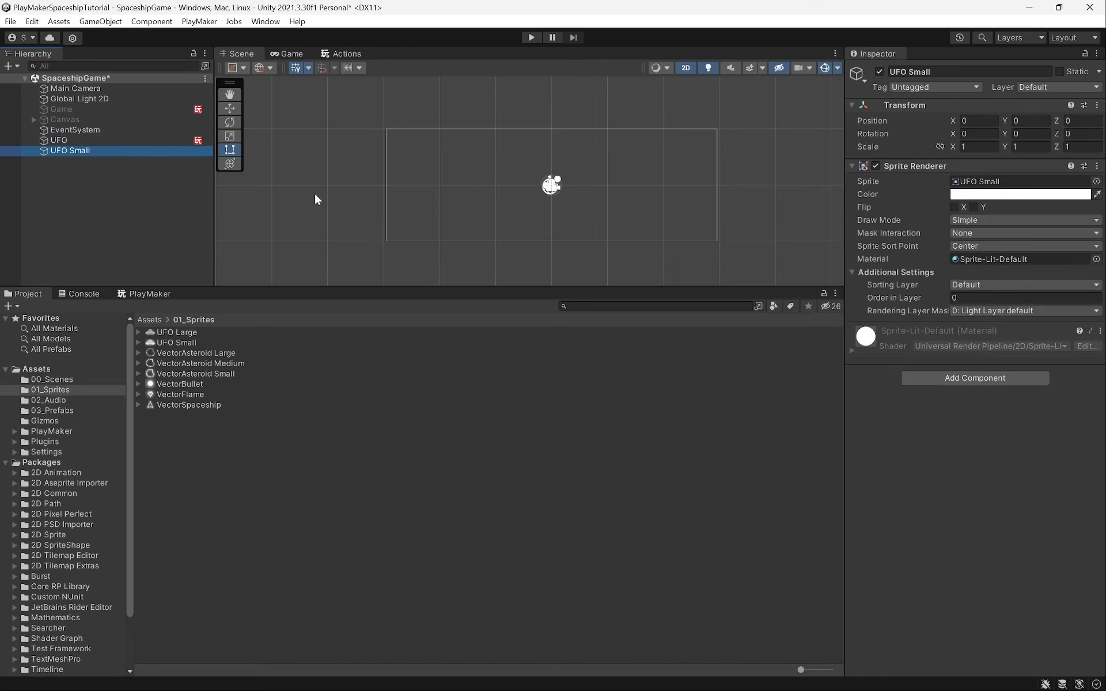
Make a prefab of UFO Small in the 03_Prefabs folder and delete the original from the scene hierarchy
key(f)
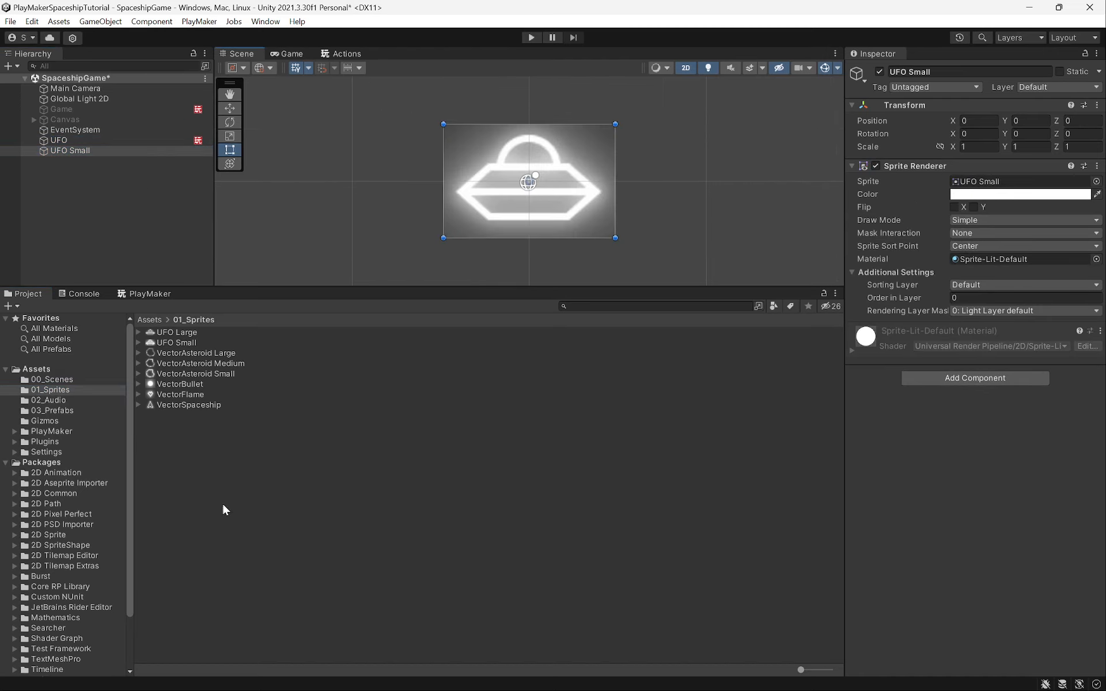
click(53, 410)
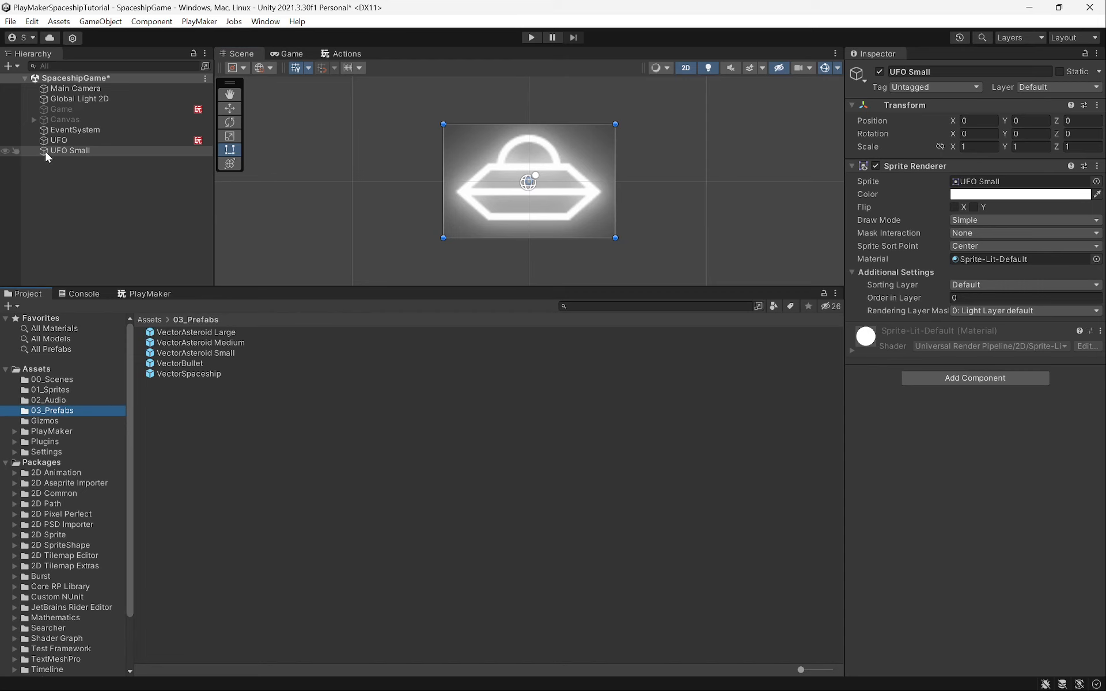
drag(44, 150, 268, 447)
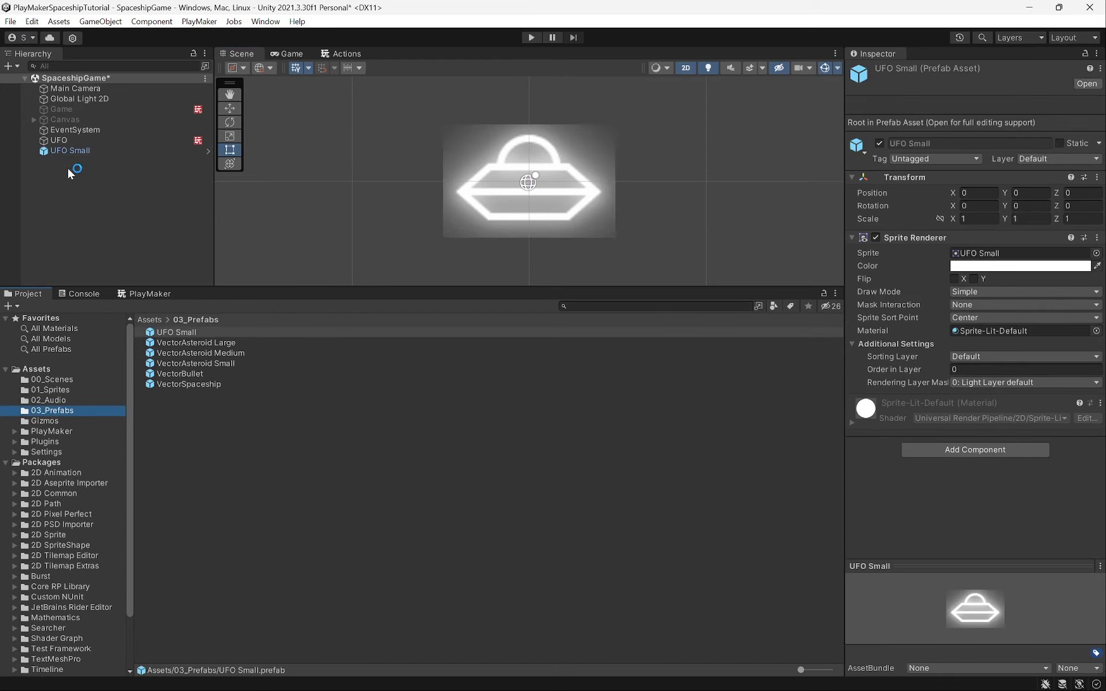
click(53, 151)
key(Delete)
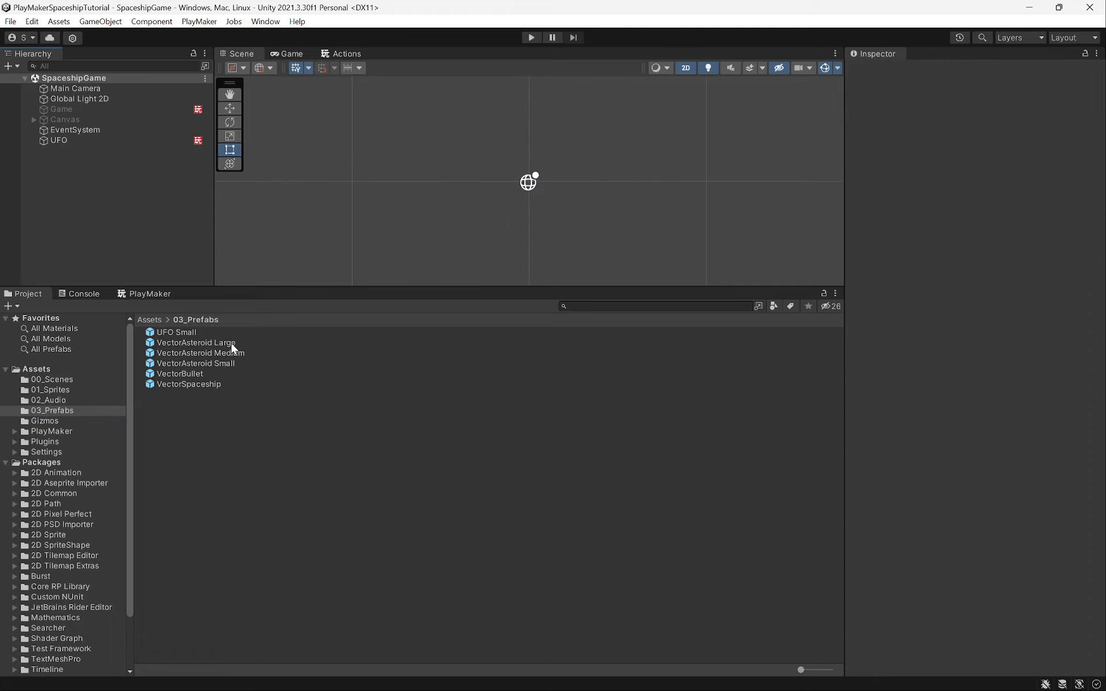
Open the UFO Small prefab for editing and add a PlayMaker FSM to its root object
double_click(151, 334)
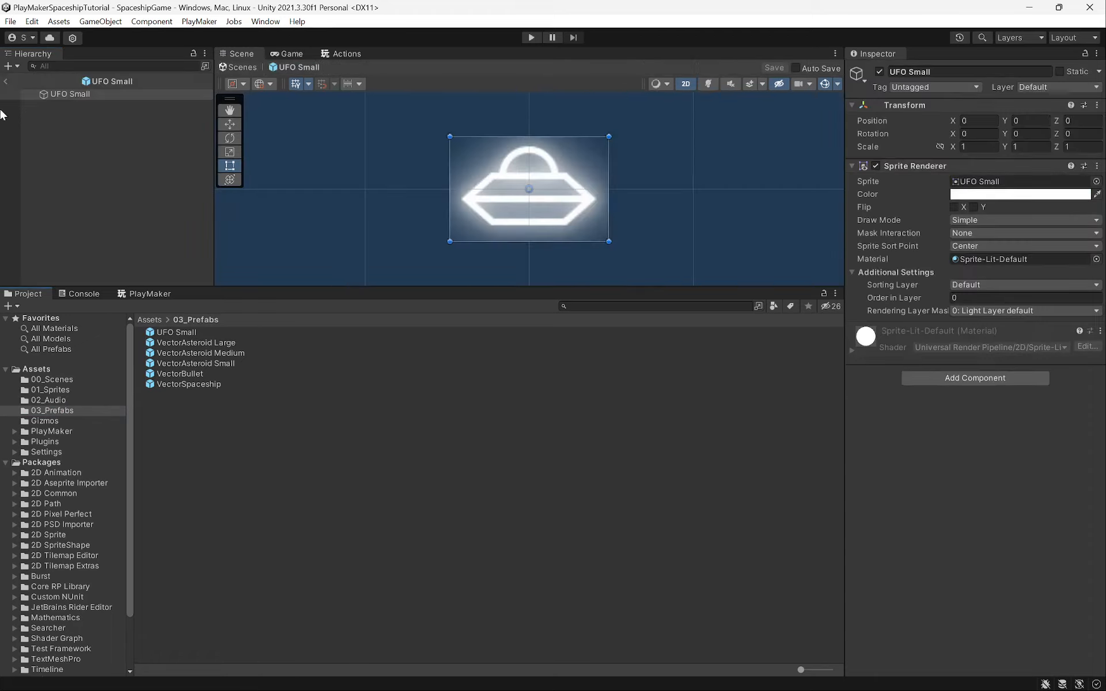
click(57, 93)
click(160, 295)
right_click(205, 389)
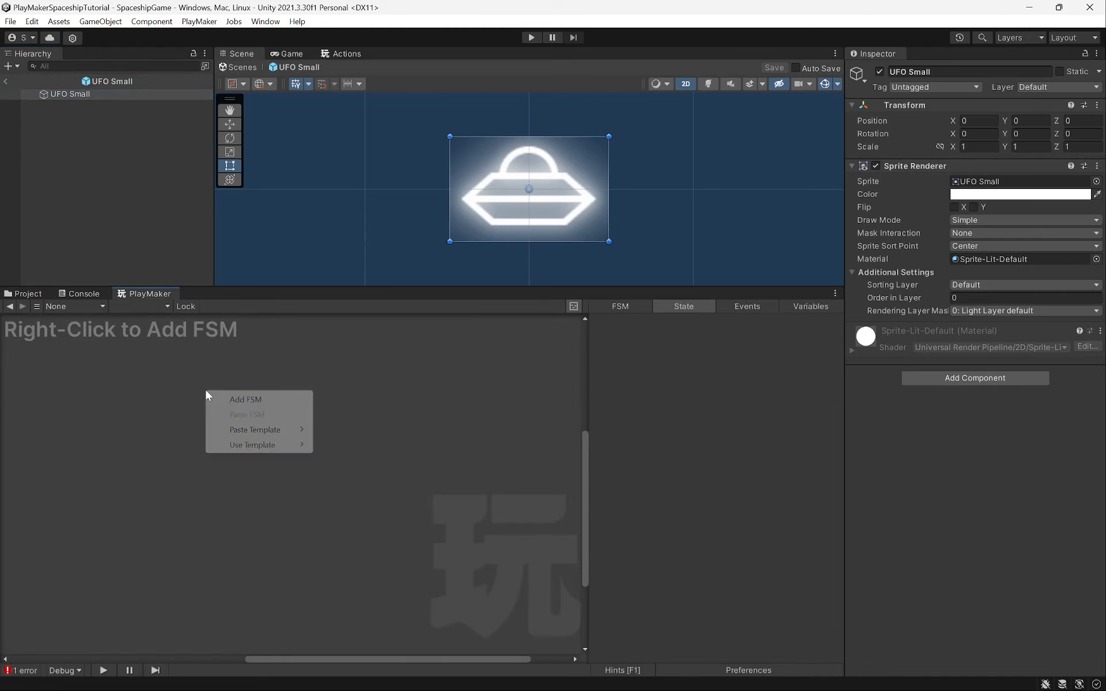
click(222, 397)
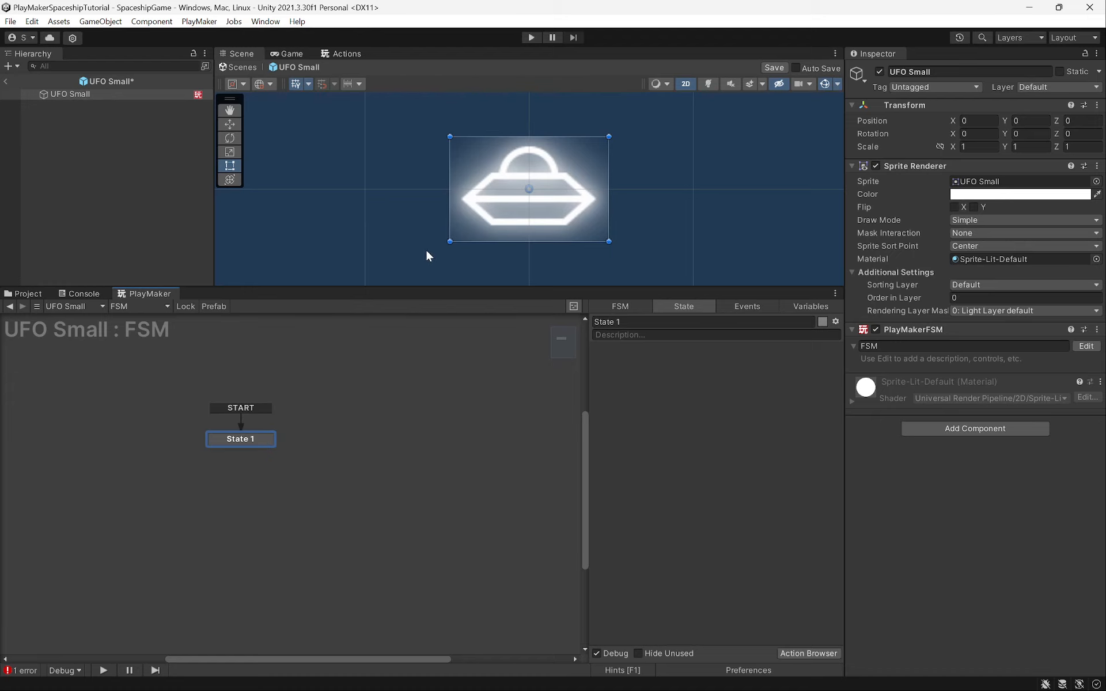
Find the Get Position 2d action and add it to State 1 of the UFO Small FSM
click(341, 54)
text(get)
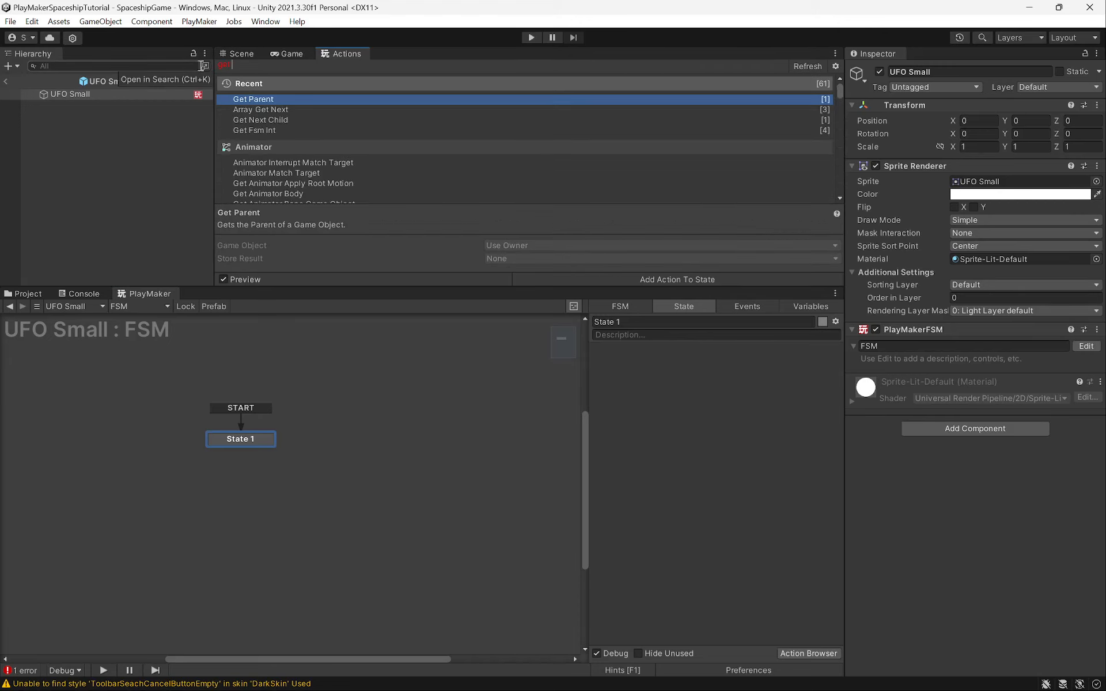
text( position)
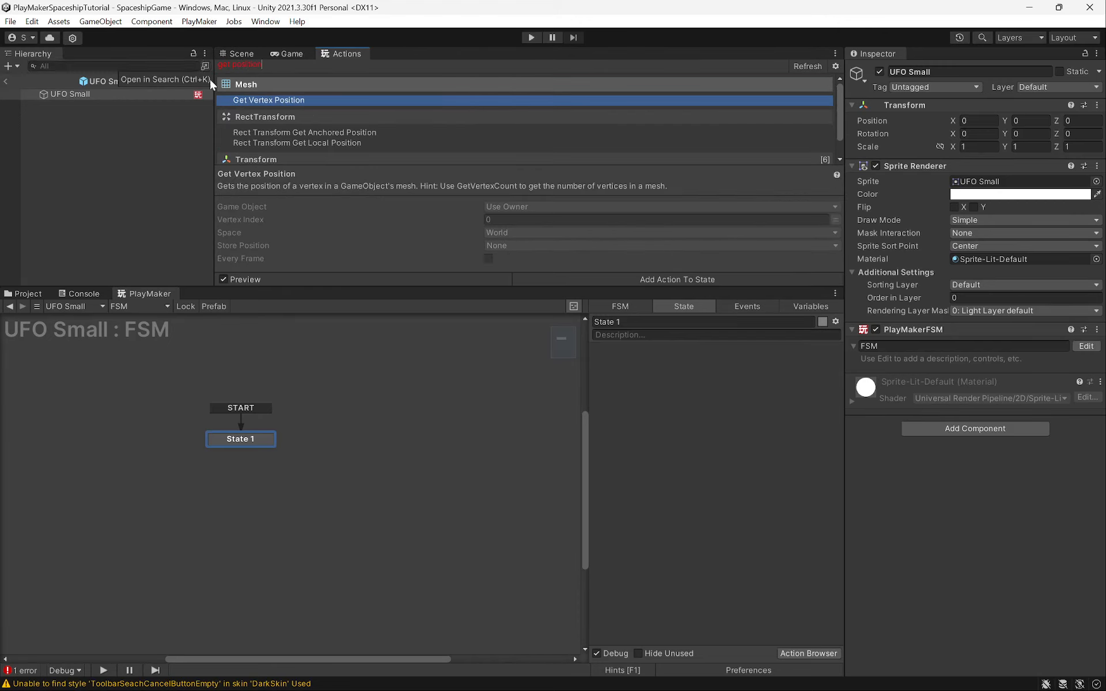
scroll(348, 130, down, 1)
click(269, 155)
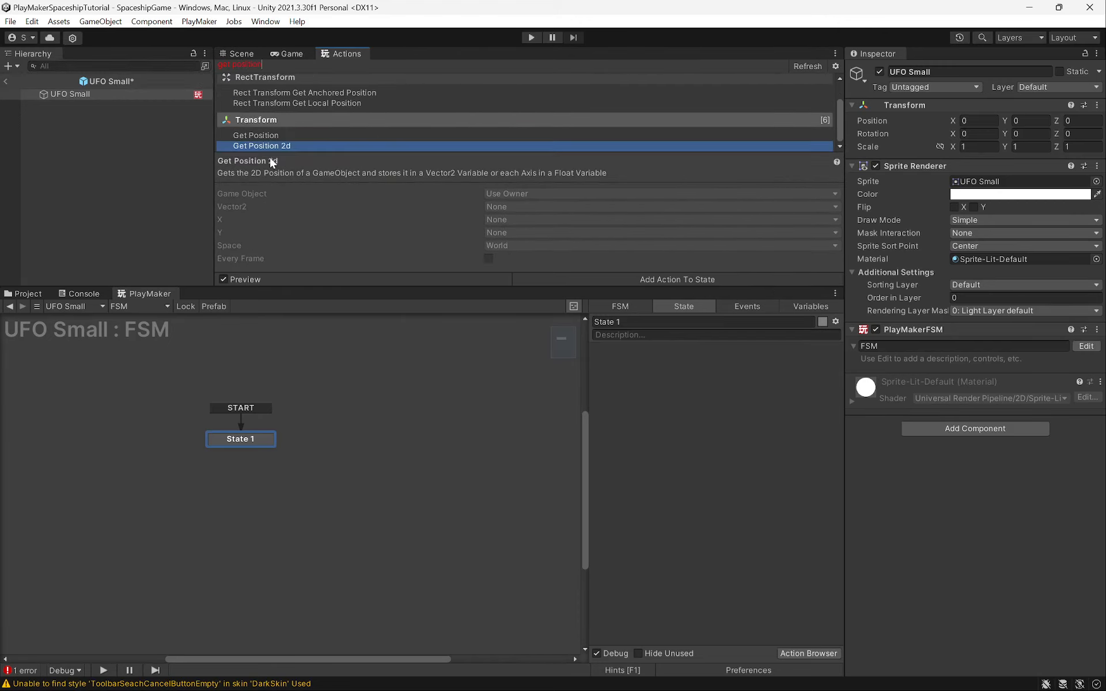
double_click(269, 156)
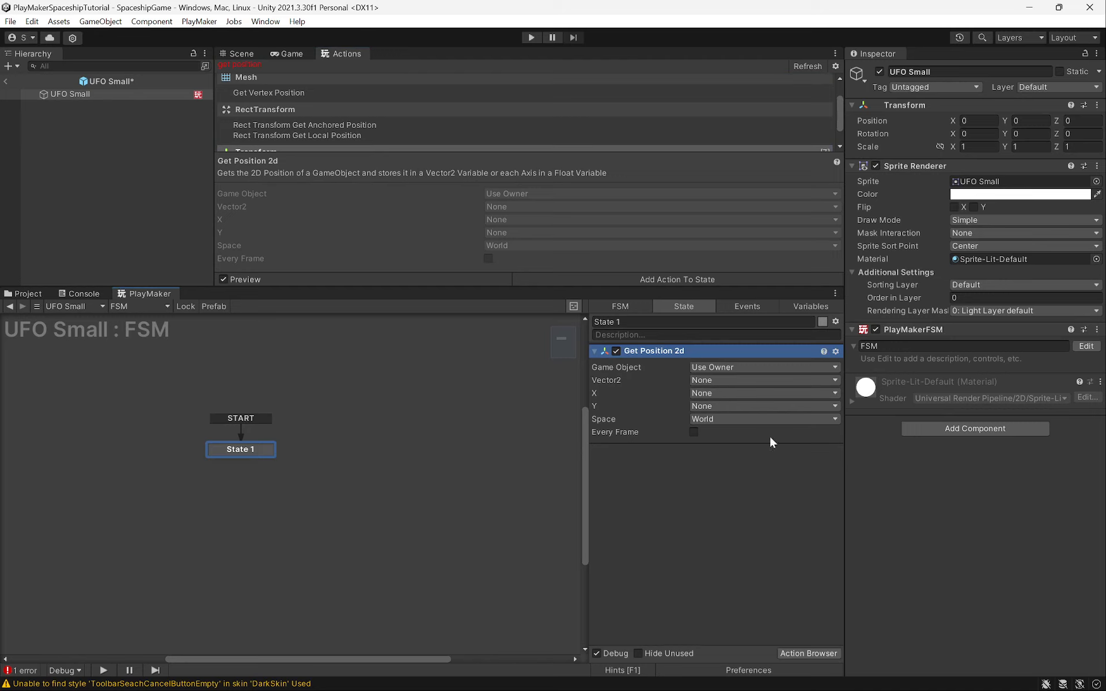
Store the Get Position 2d action's X value in a new variable named xPos
click(708, 394)
click(724, 426)
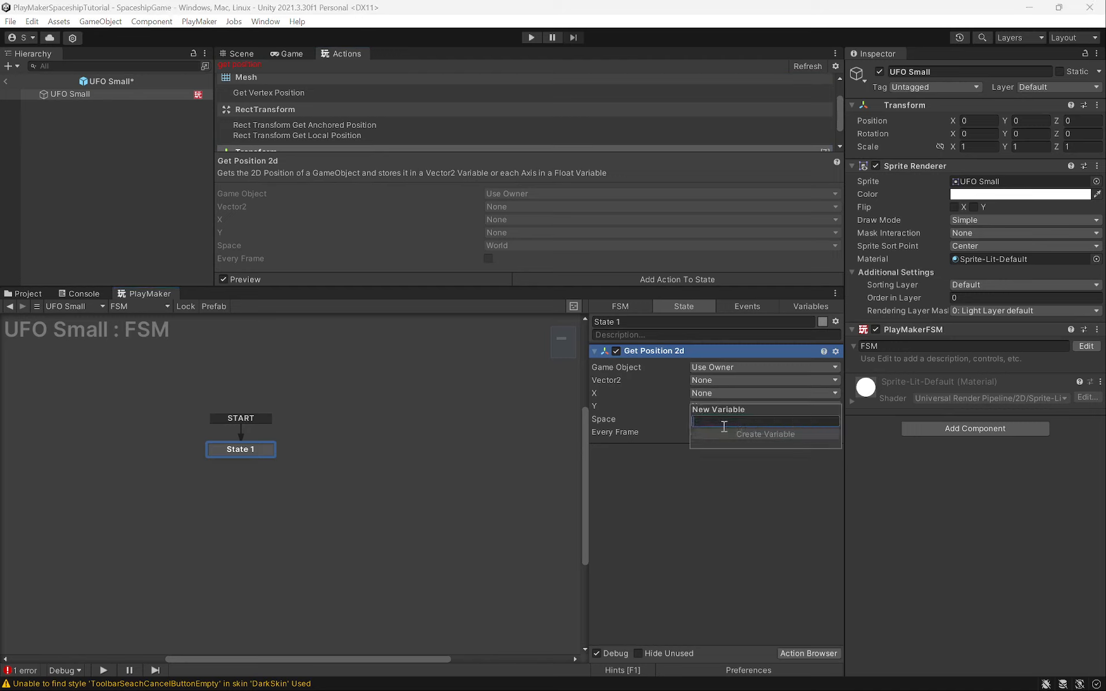
text(x)
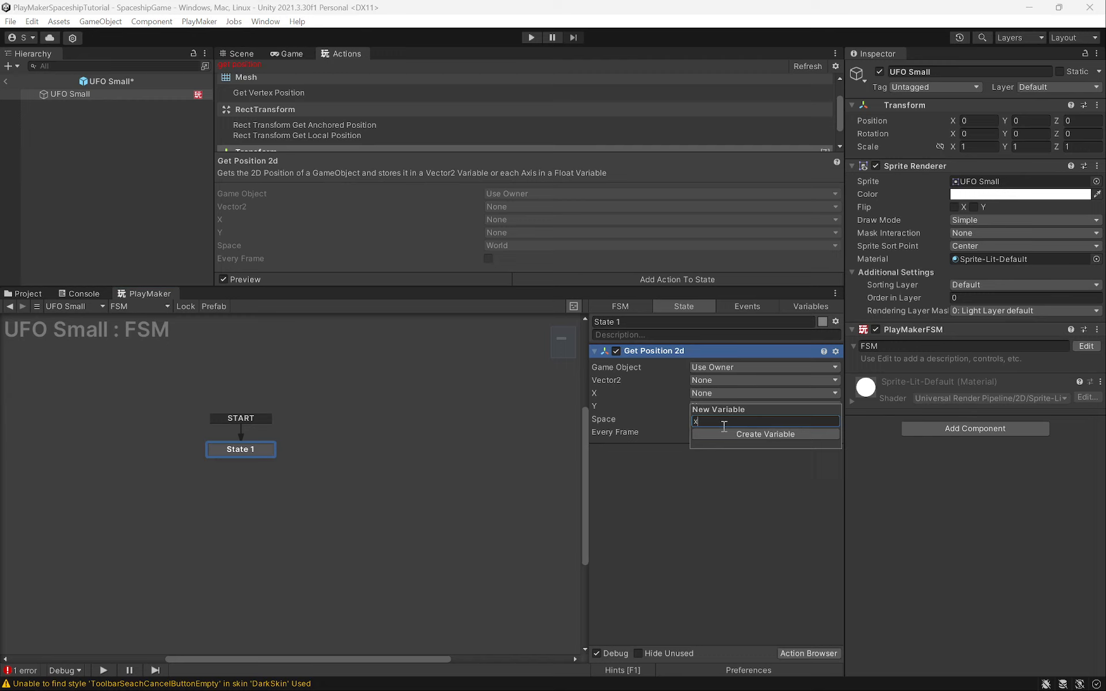
key(BackSpace)
text(xPos)
click(724, 433)
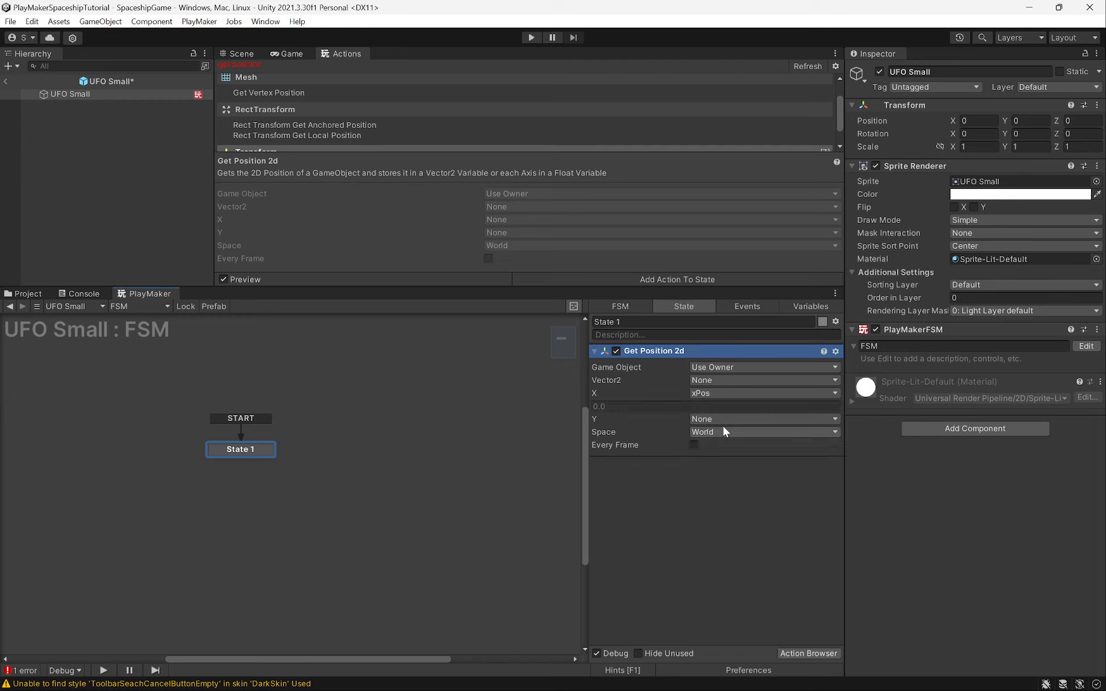
Add a Float Sign Test action to State 1 and set its Float Value to xPos
click(278, 62)
key(ctrl+a)
text(float sign)
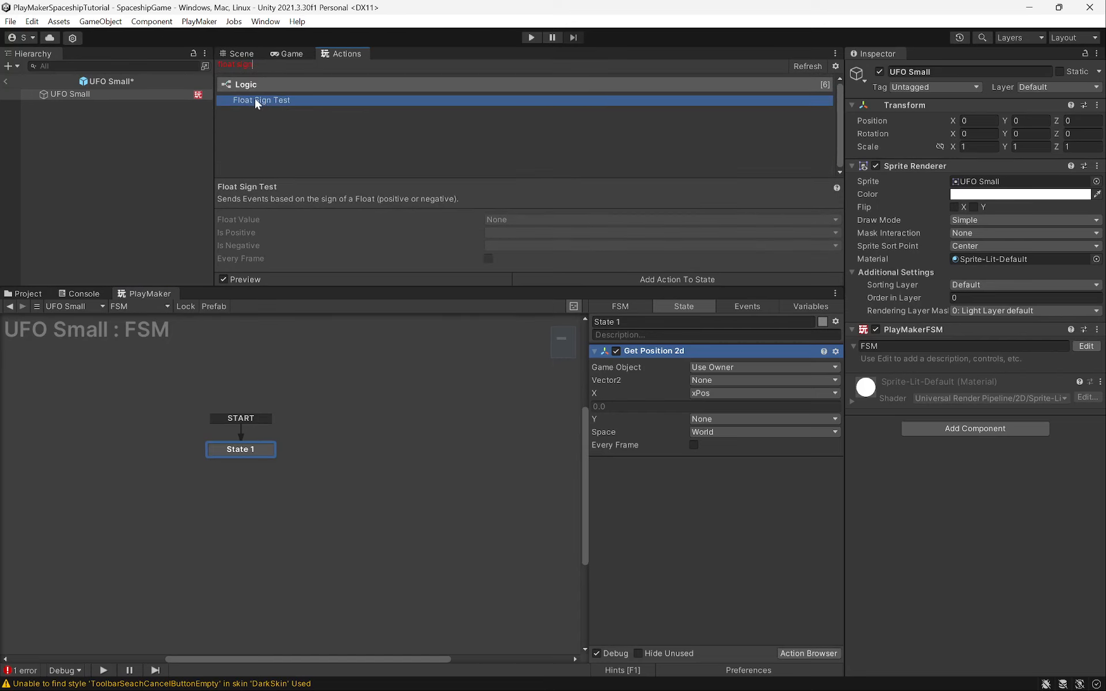
double_click(255, 101)
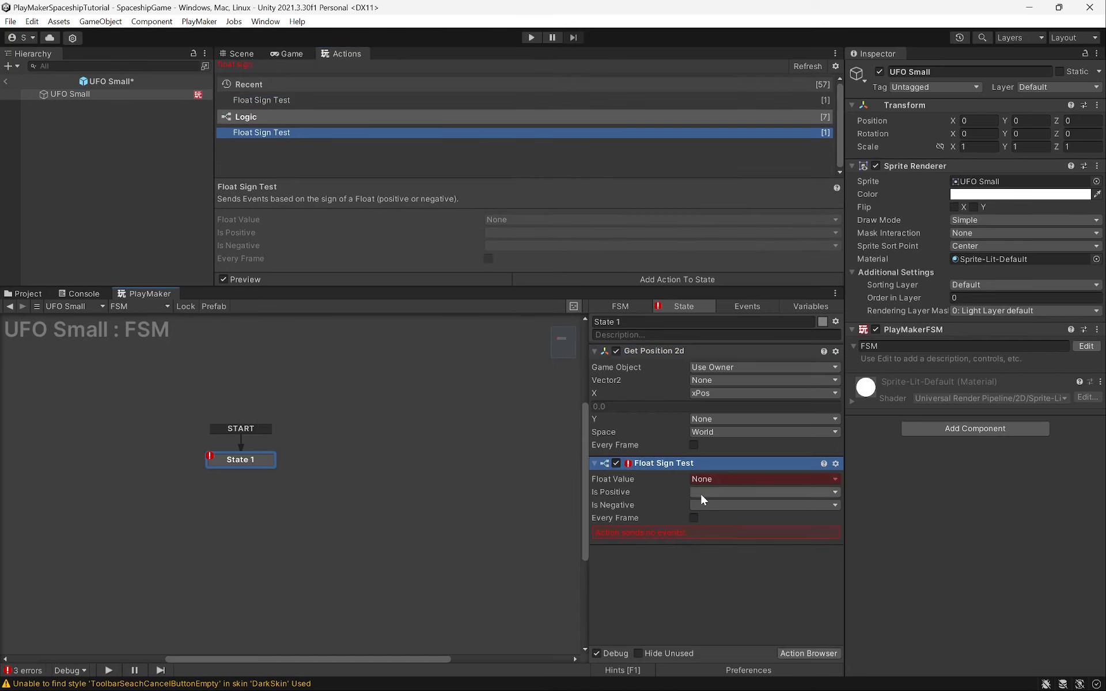
click(713, 480)
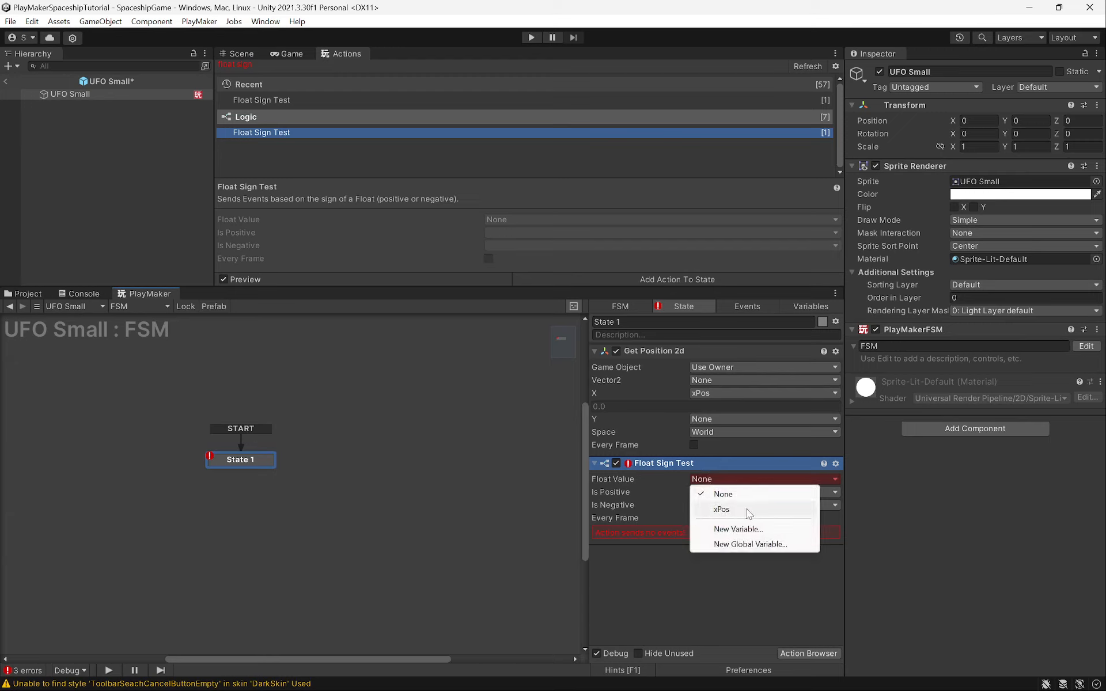
click(721, 509)
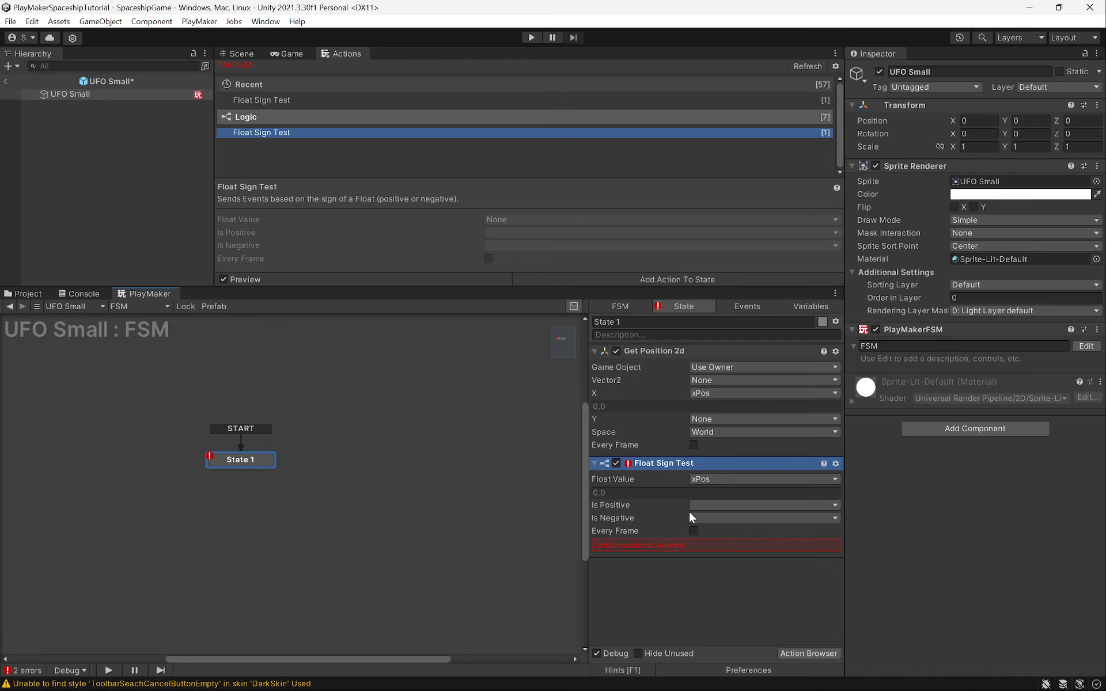
Create the events MoveLeft for Is Positive and MoveRight for Is Negative in the Float Sign Test, adding both as transitions of State 1
click(707, 506)
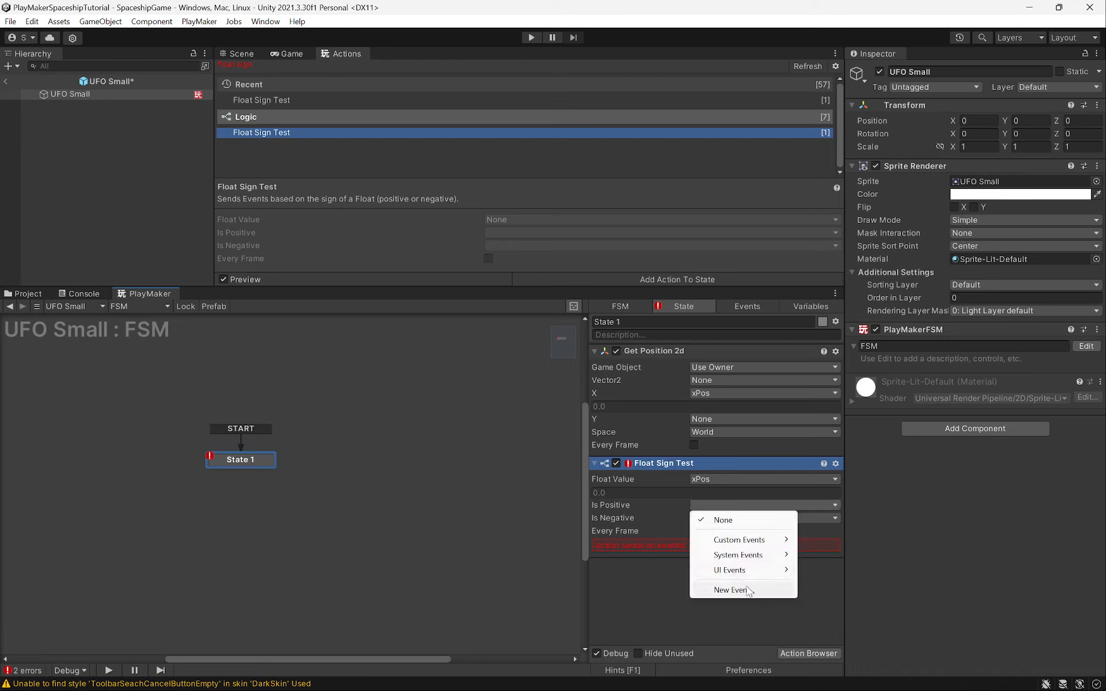
click(747, 587)
text(MoveLeft)
key(Return)
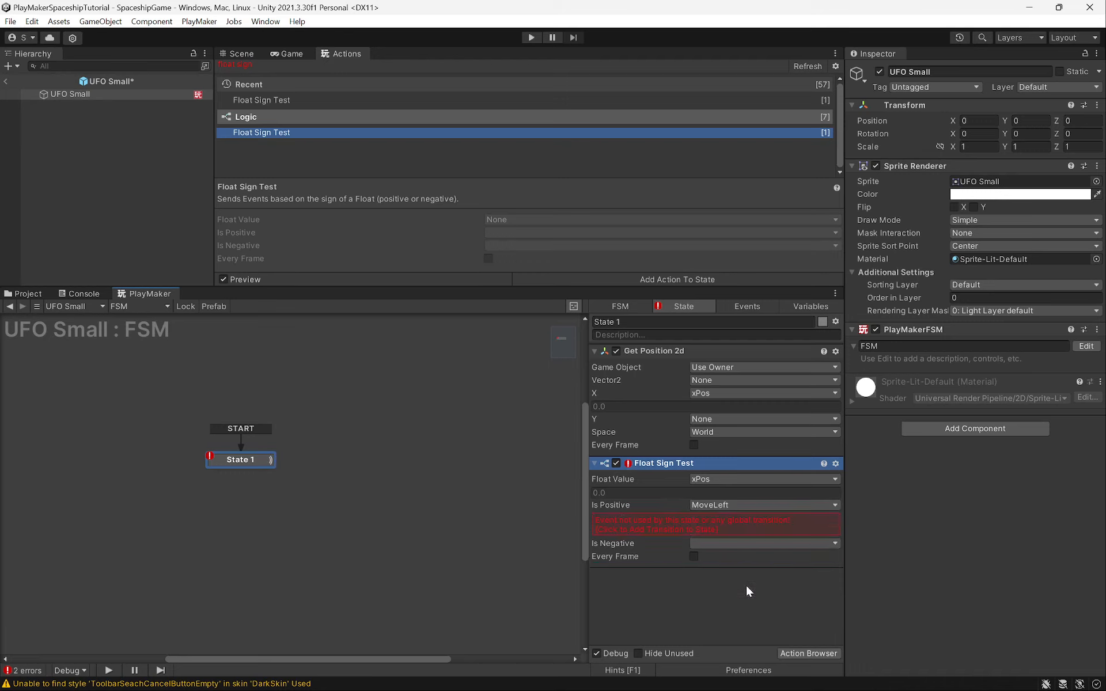
click(703, 544)
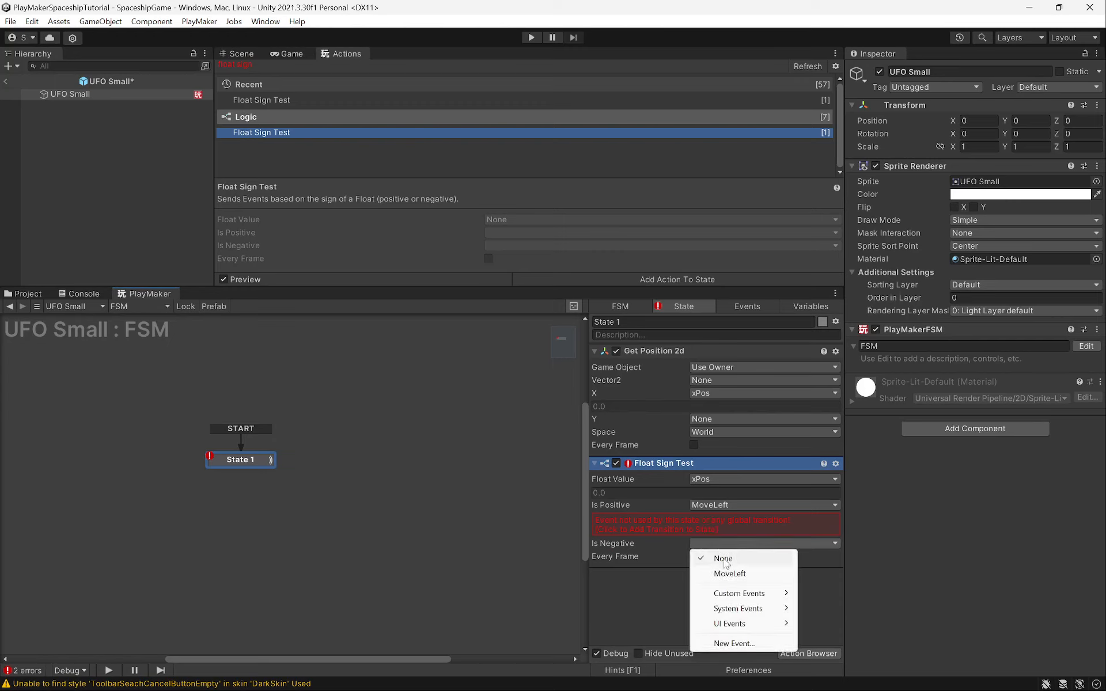
click(729, 637)
text(MoveRight)
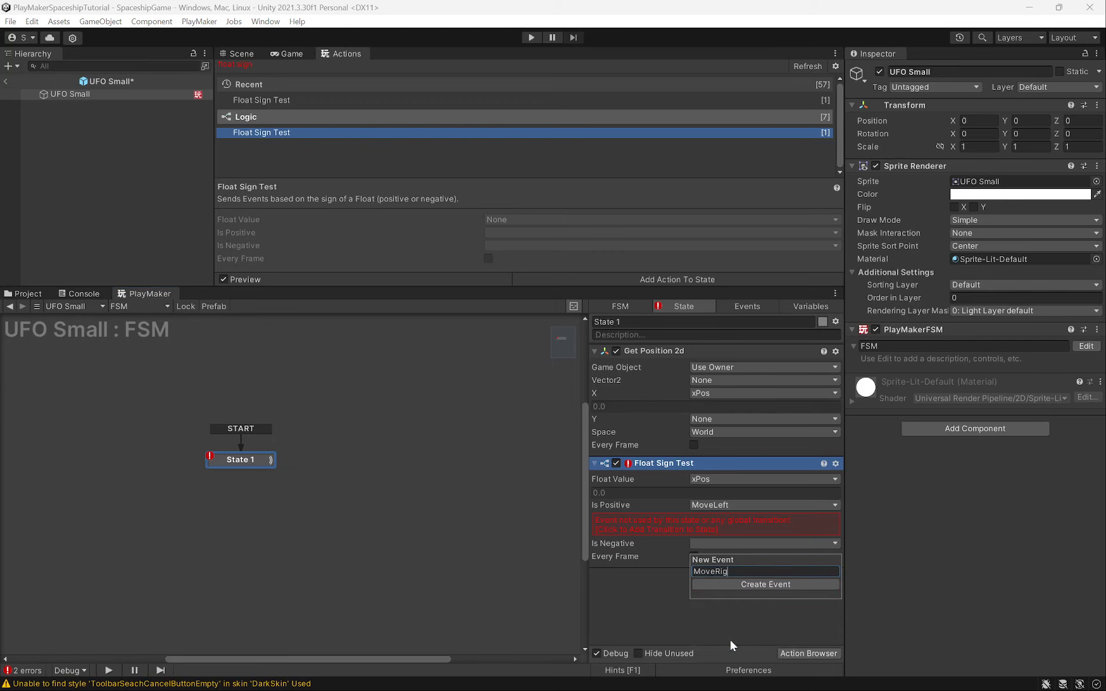
key(Return)
click(640, 526)
click(647, 538)
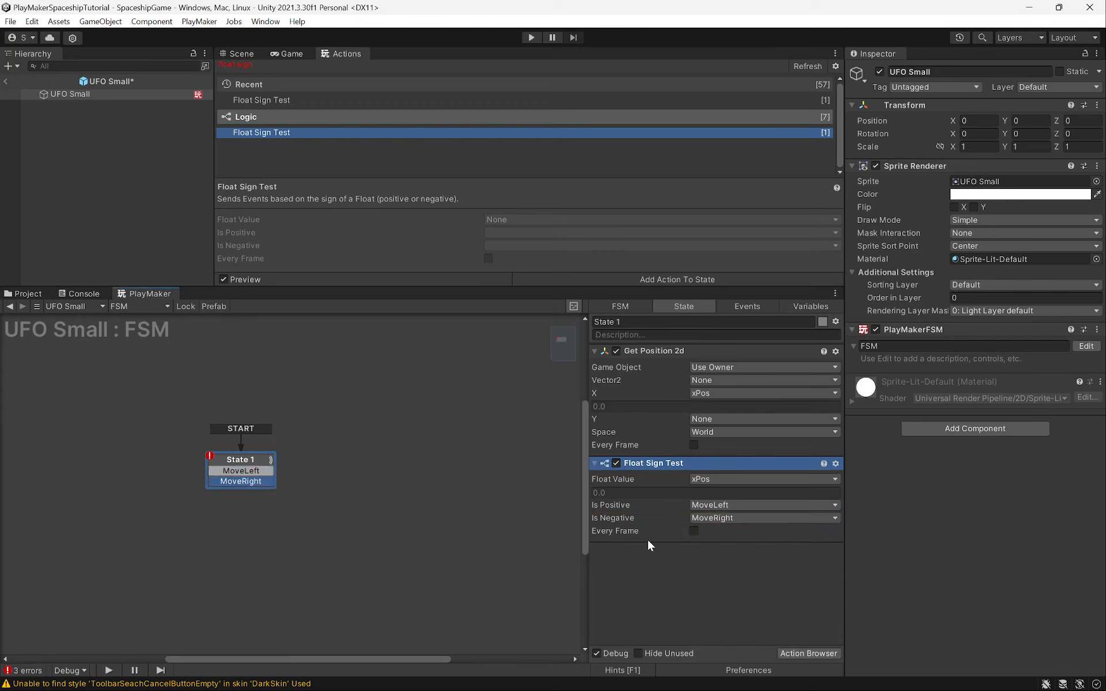
Rename State 1 to spawned in and connect its MoveLeft and MoveRight transitions to two new states
click(241, 459)
click(635, 323)
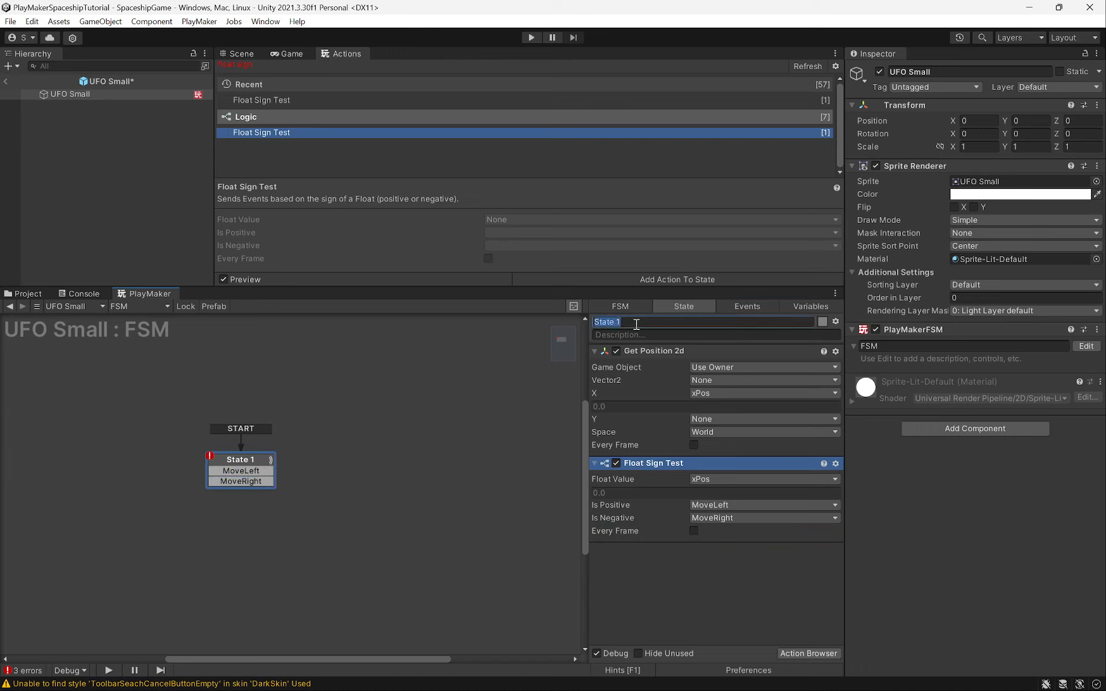
text(spawned in)
key(Return)
drag(253, 473, 342, 507)
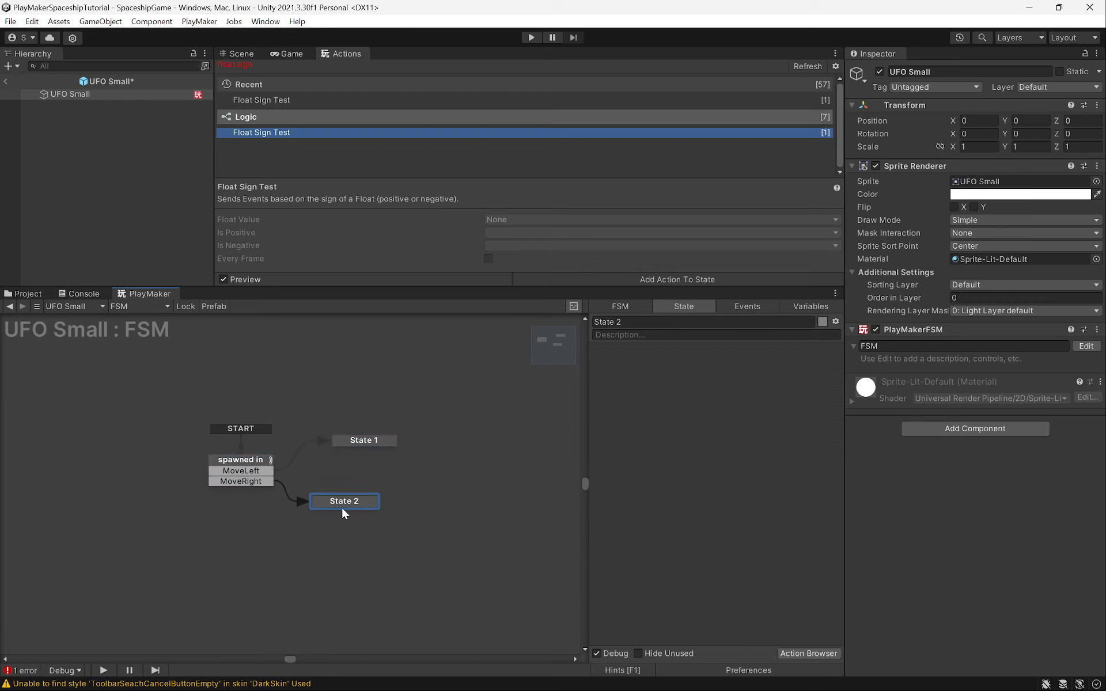
drag(345, 443, 331, 453)
Insert a Set Float Value action between Get Position 2d and Float Sign Test in the spawned in state
click(252, 461)
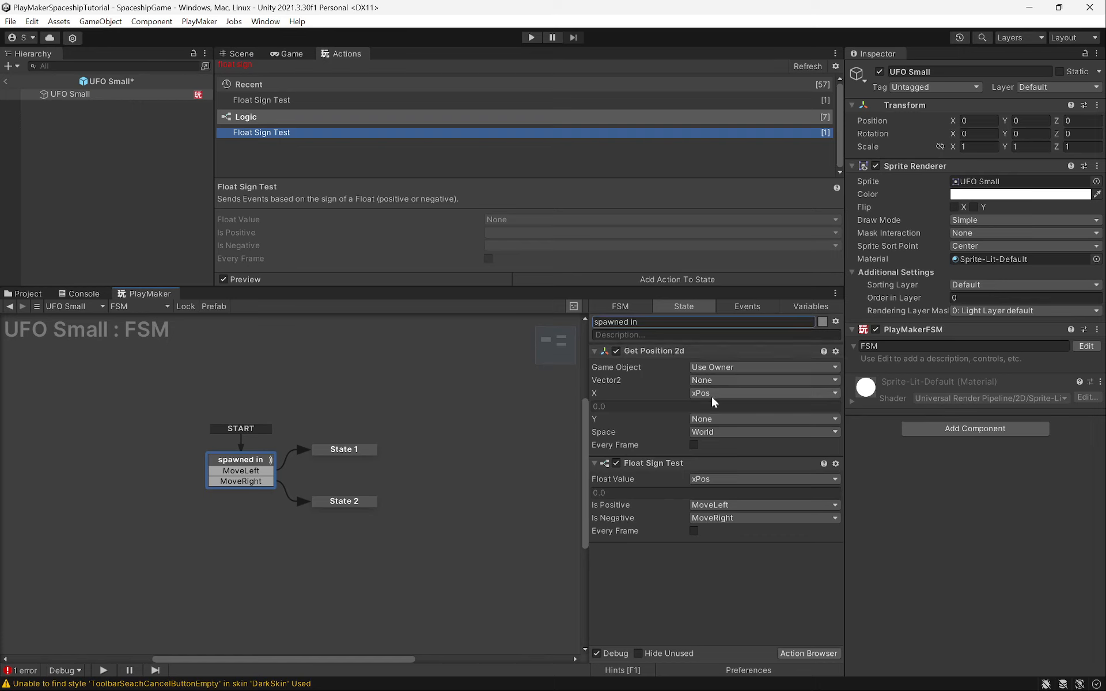
click(267, 67)
key(ctrl+a)
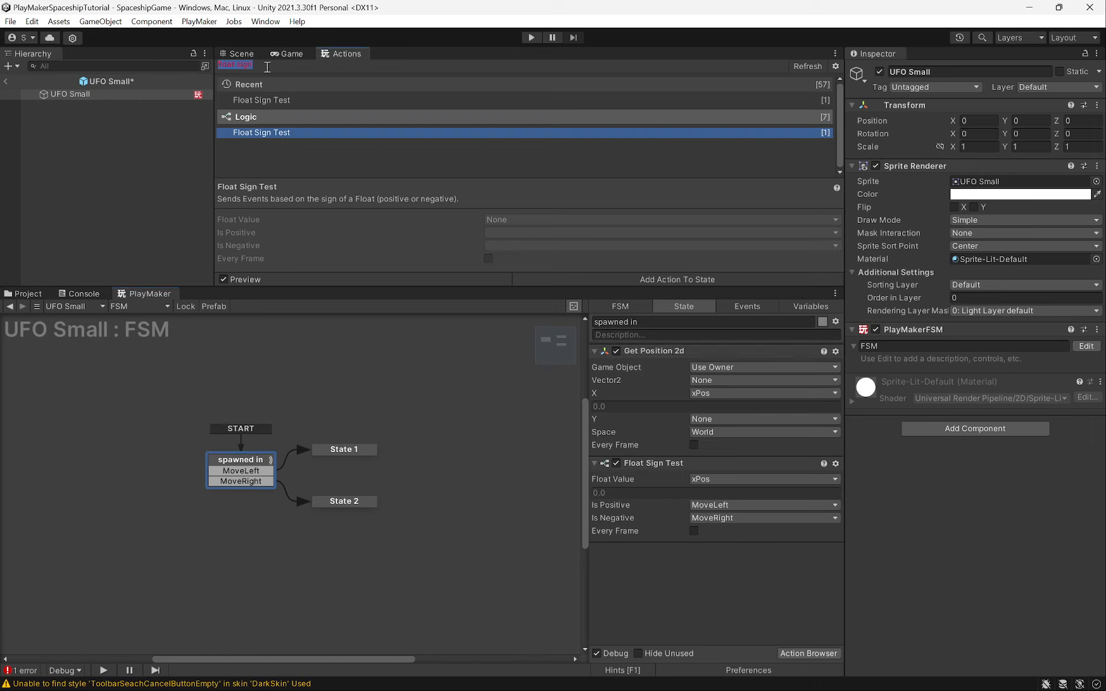
key(BackSpace)
text(set float val)
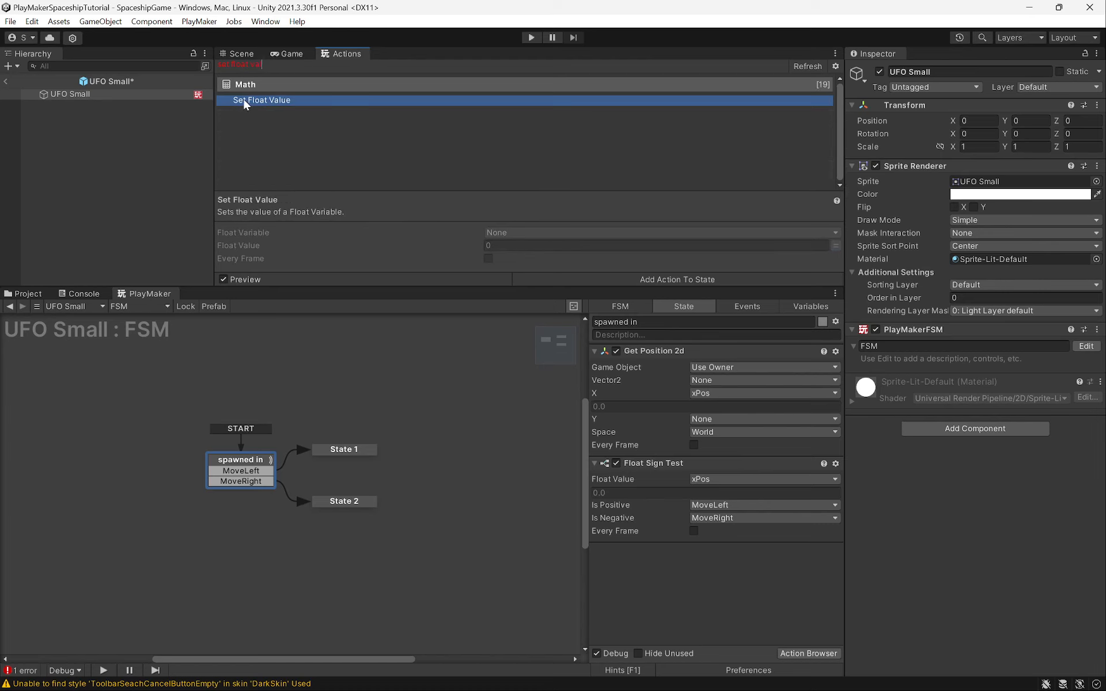
drag(244, 104, 659, 464)
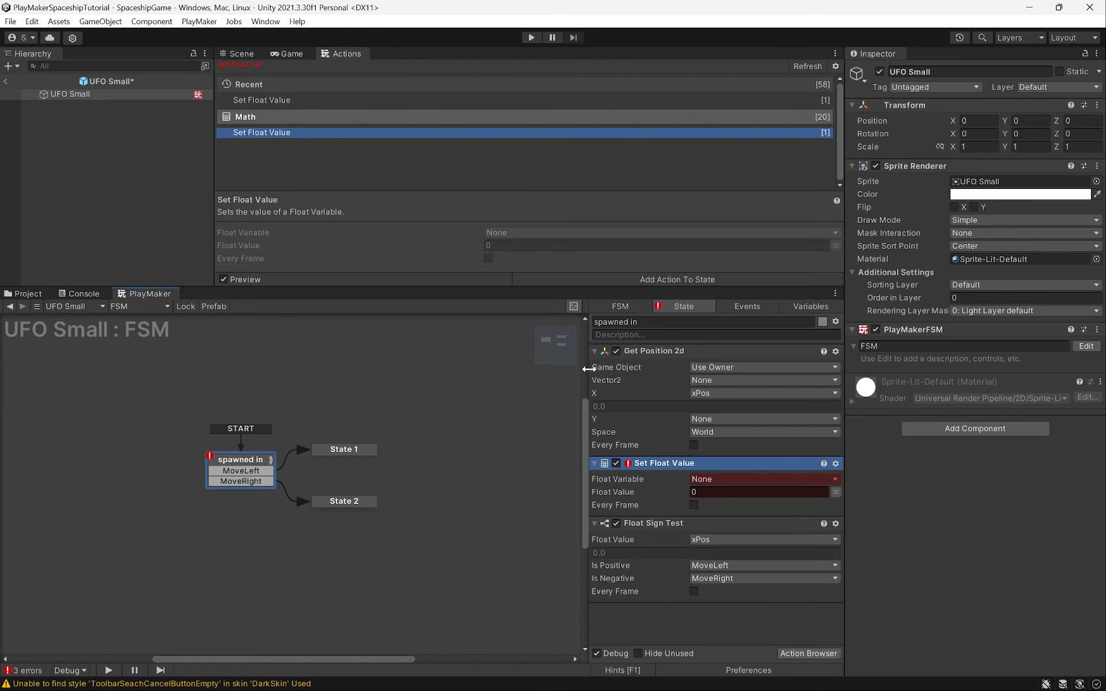
click(663, 612)
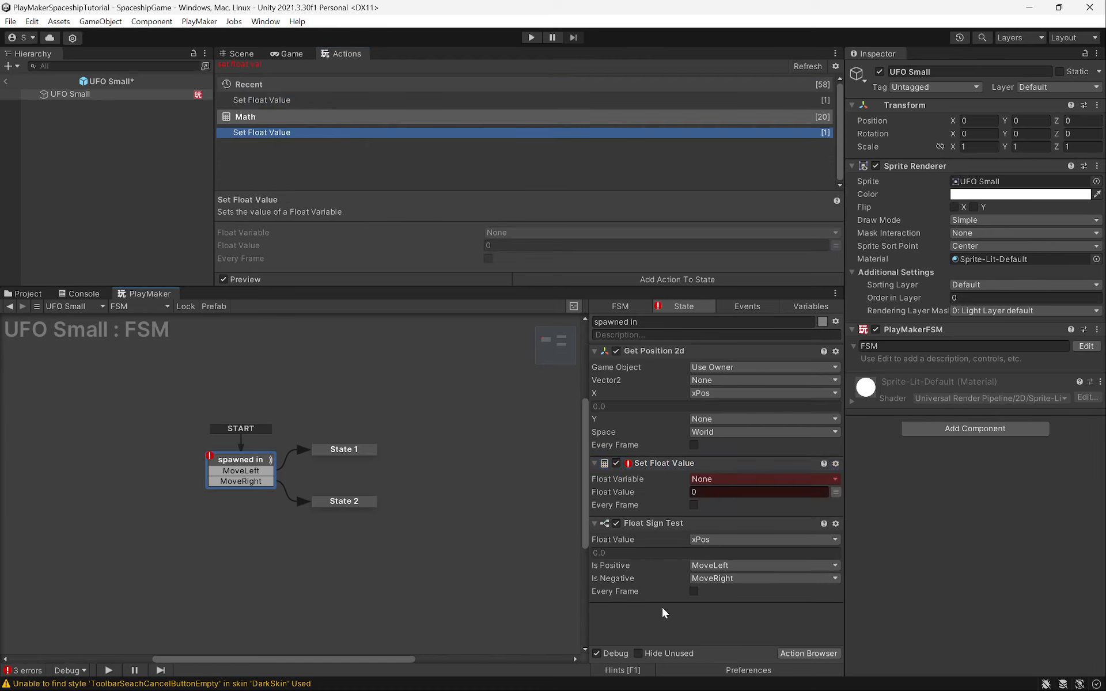
Set the Set Float Value action's Float Variable to a new variable startPos and its Float Value to xPos
click(706, 485)
click(739, 526)
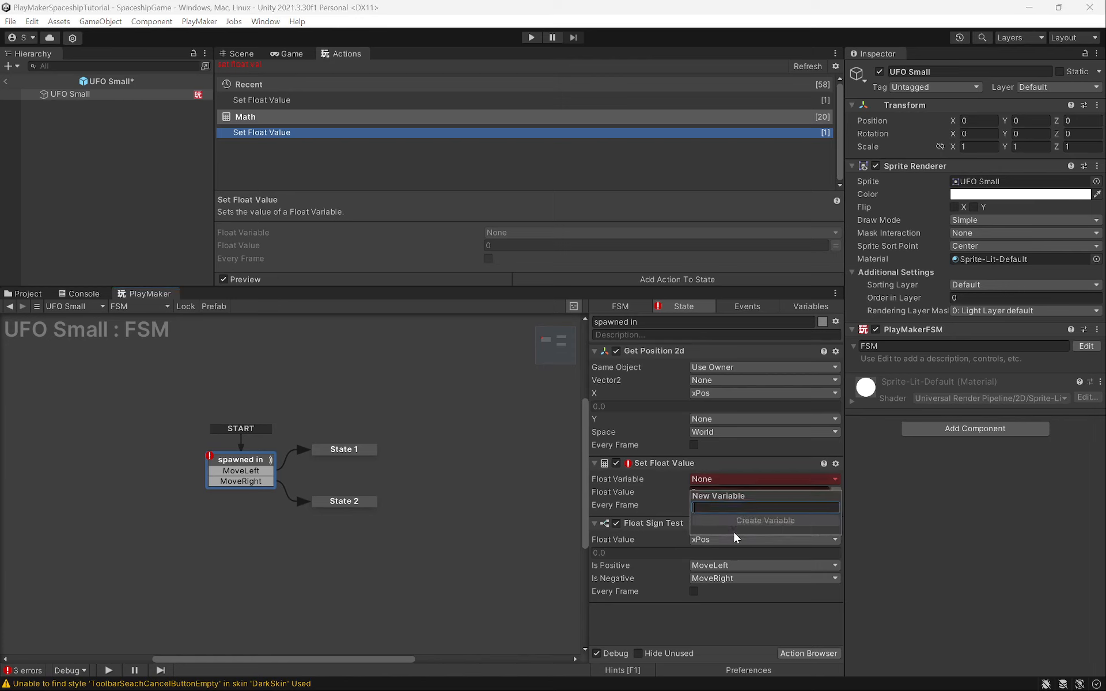
text(startPosi)
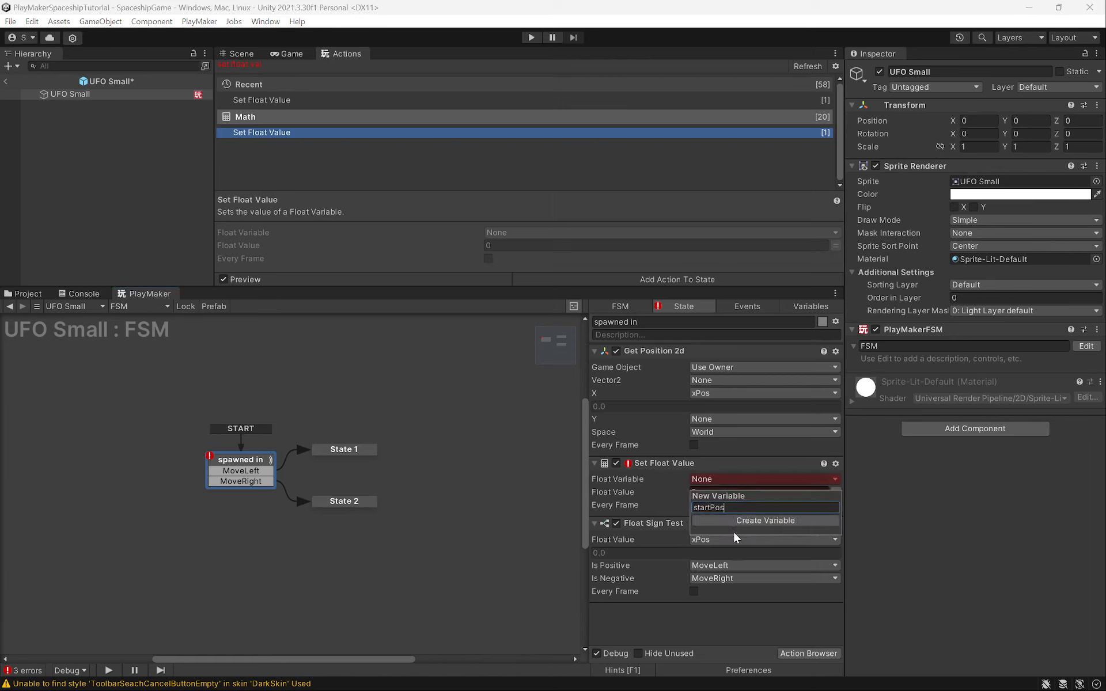
key(Return)
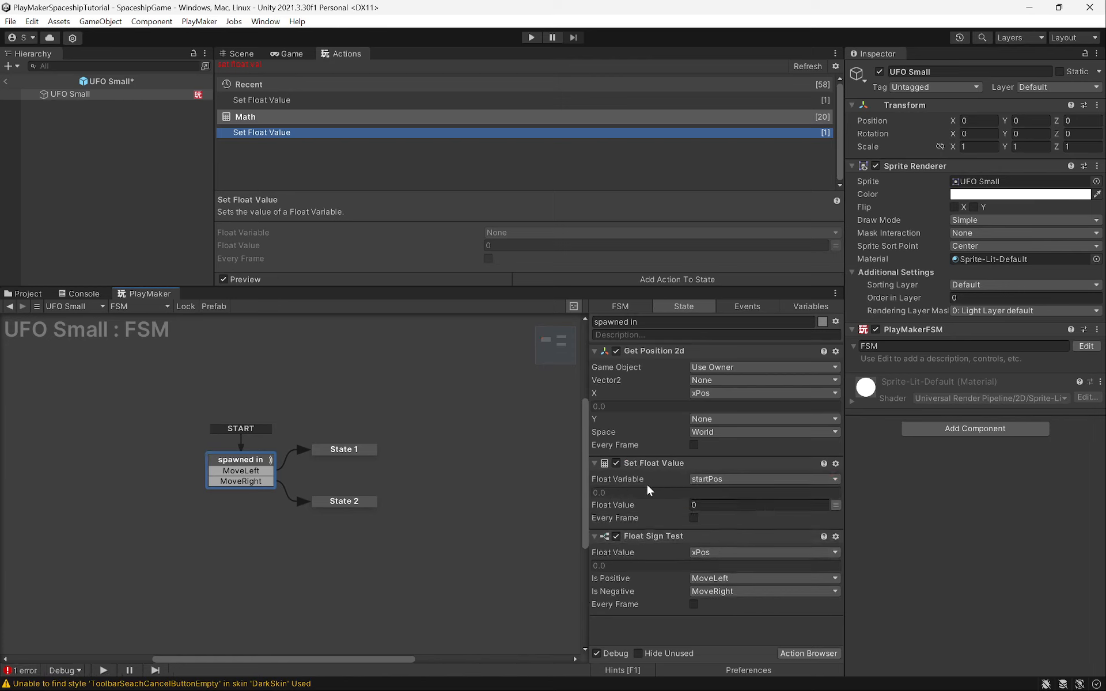
click(835, 504)
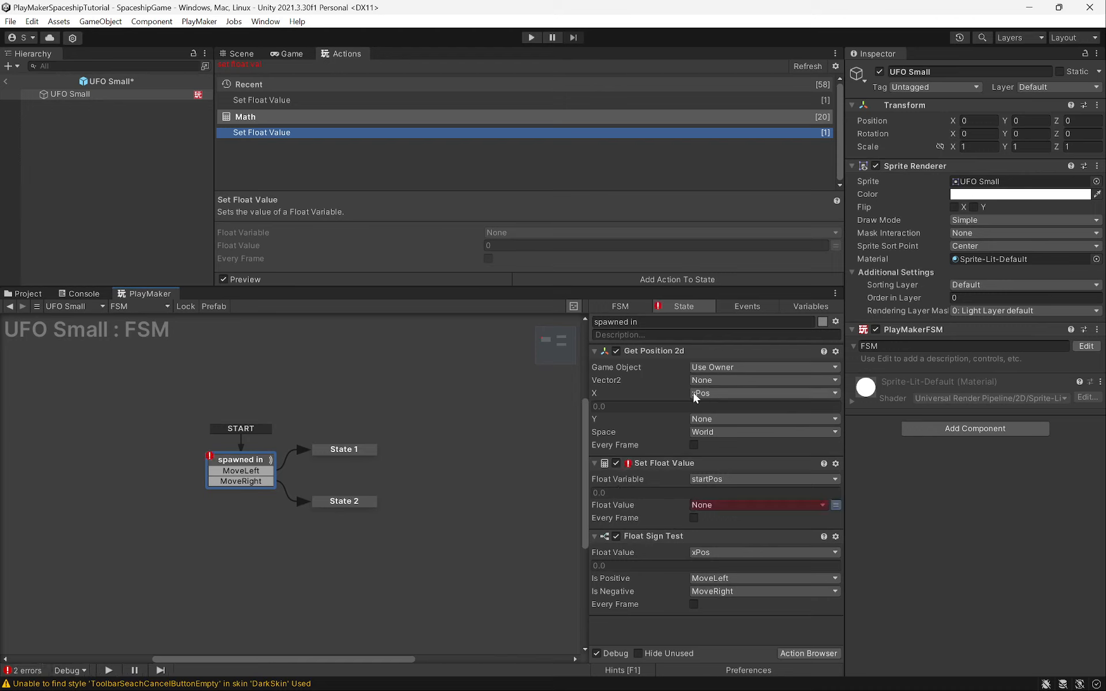
click(715, 504)
click(715, 549)
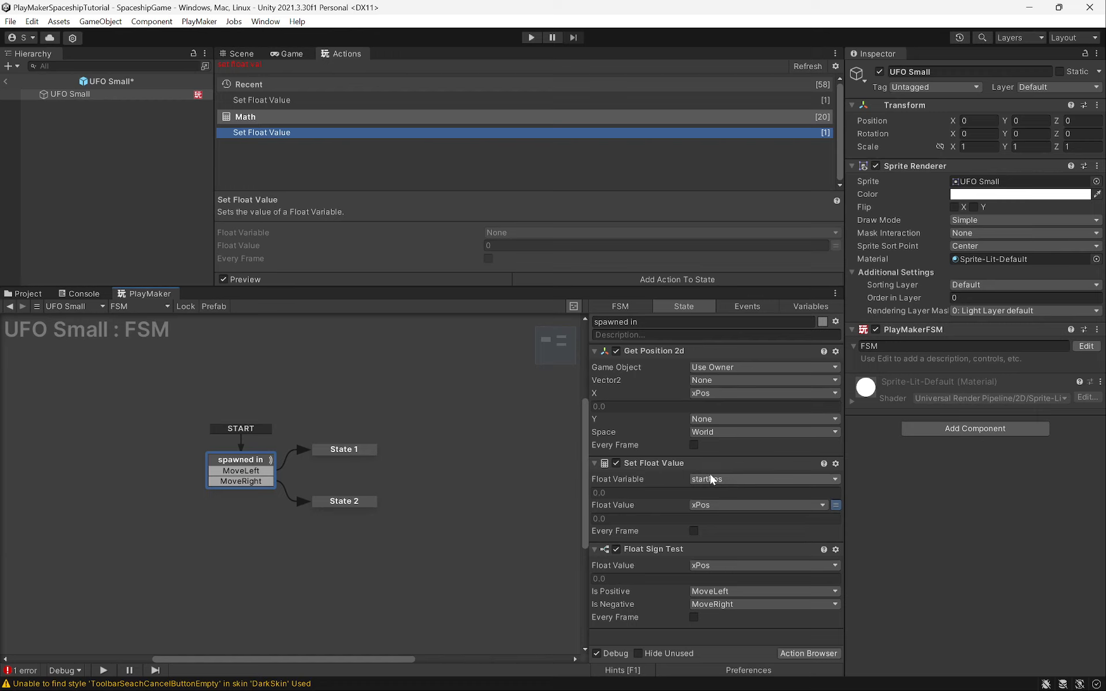
Insert a Float Abs action between Set Float Value and Float Sign Test in the spawned in state, with startPos as its Float Variable
click(281, 68)
key(ctrl+a)
text(float abs)
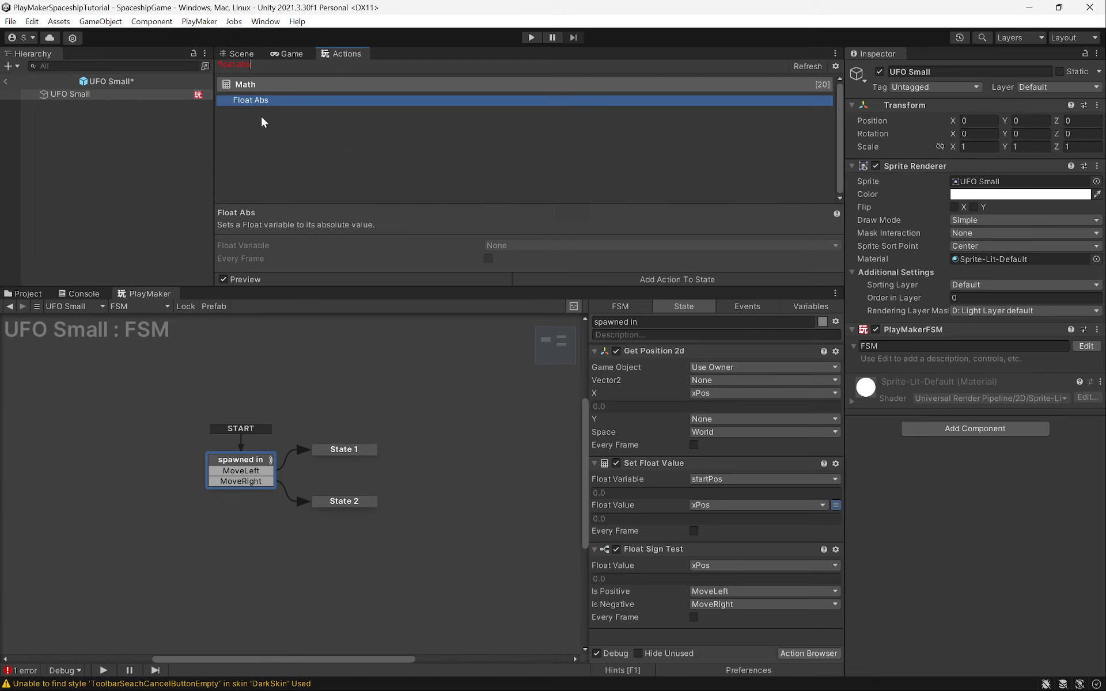
drag(252, 101, 690, 550)
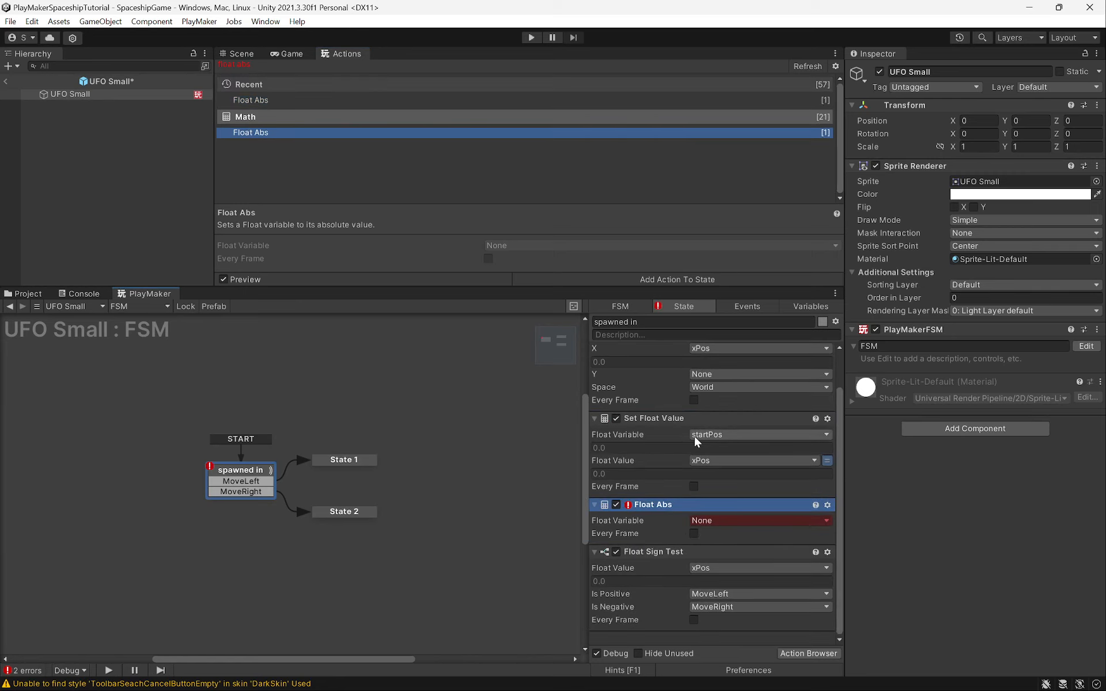
click(699, 520)
click(725, 544)
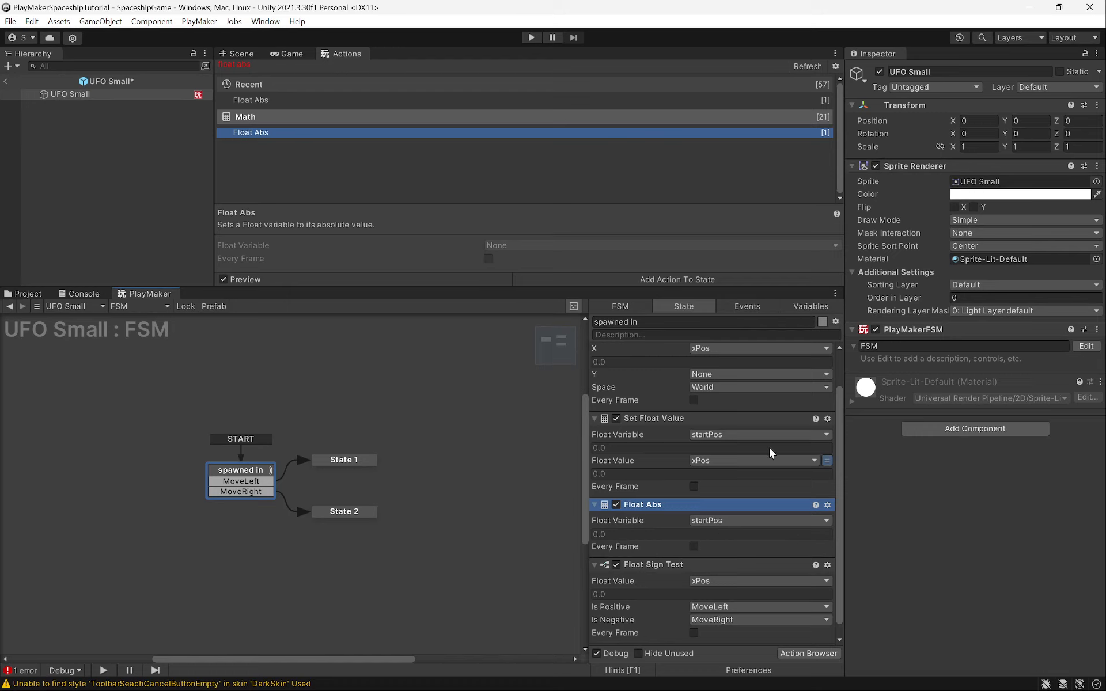
Add a new state beside State 1 and name it Moving
click(353, 461)
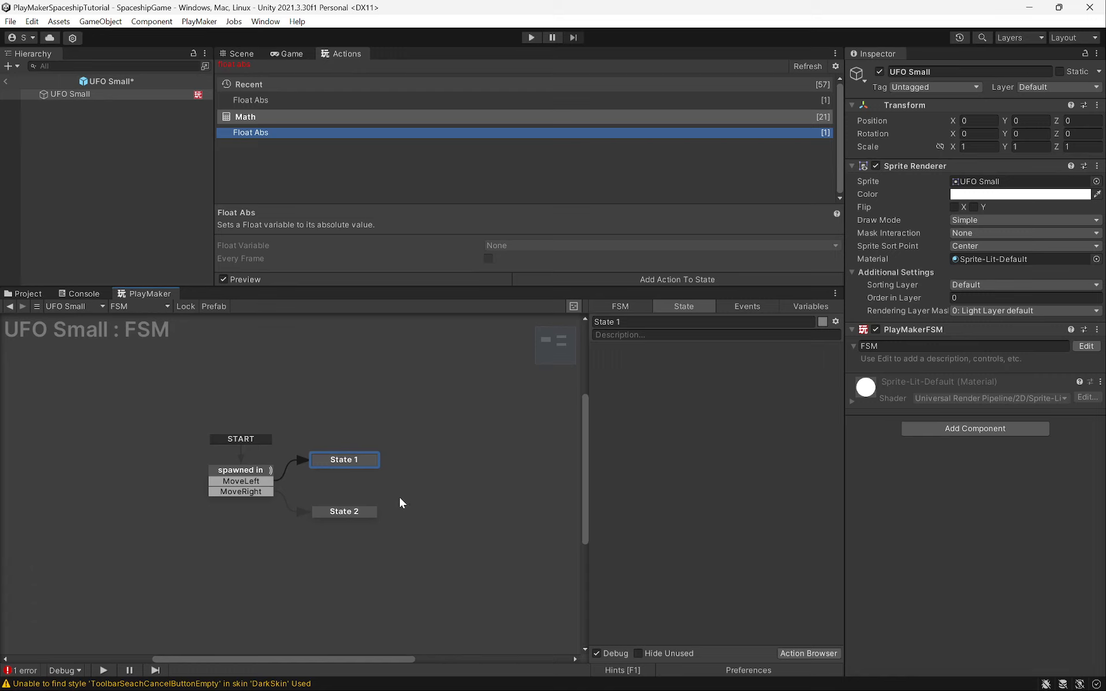
ctrl+click(440, 466)
drag(473, 463, 449, 463)
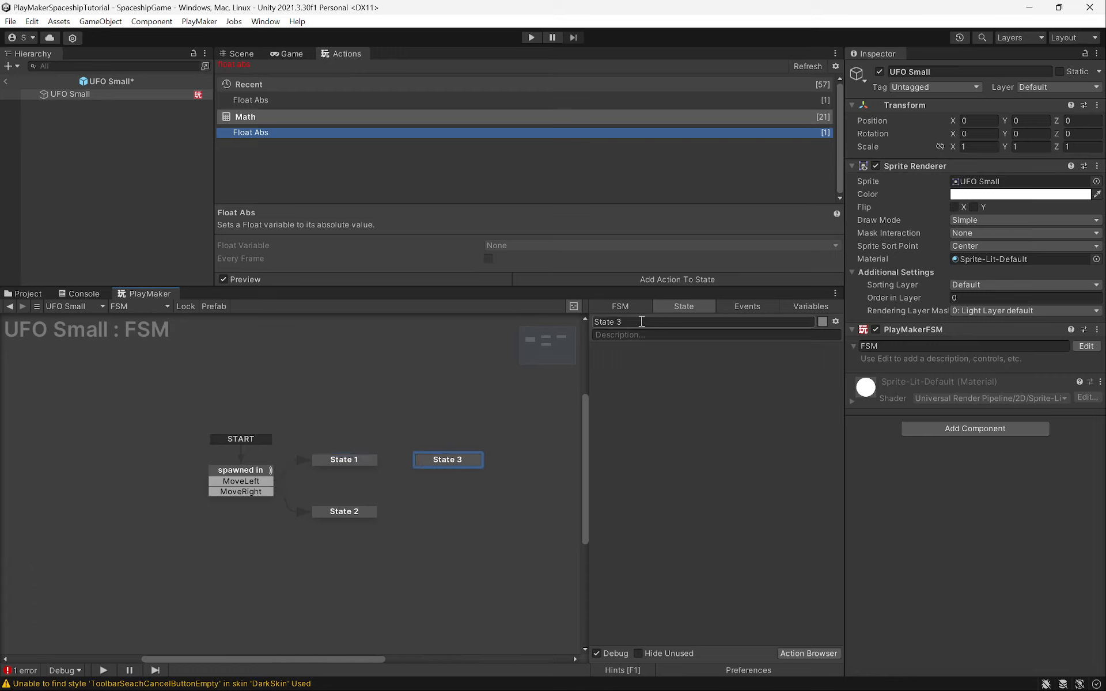
click(641, 321)
text(Moving)
Rename State 1 to Move left and State 2 to Move right
click(330, 459)
click(674, 321)
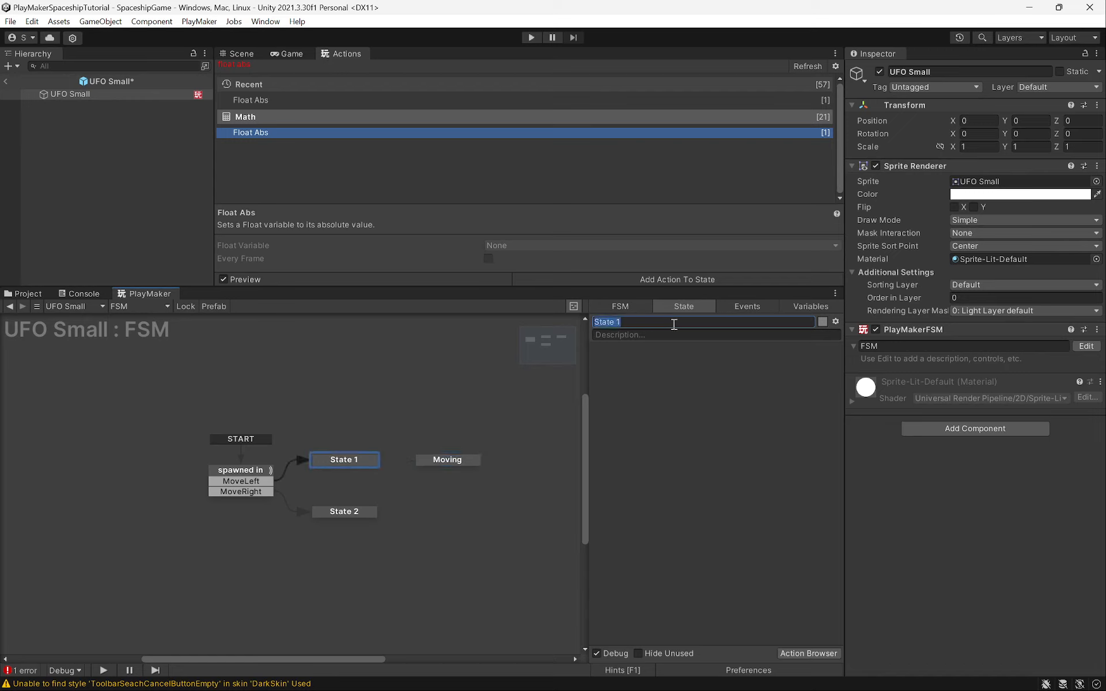
text(Move left)
key(Return)
click(363, 512)
click(671, 319)
text(Move right)
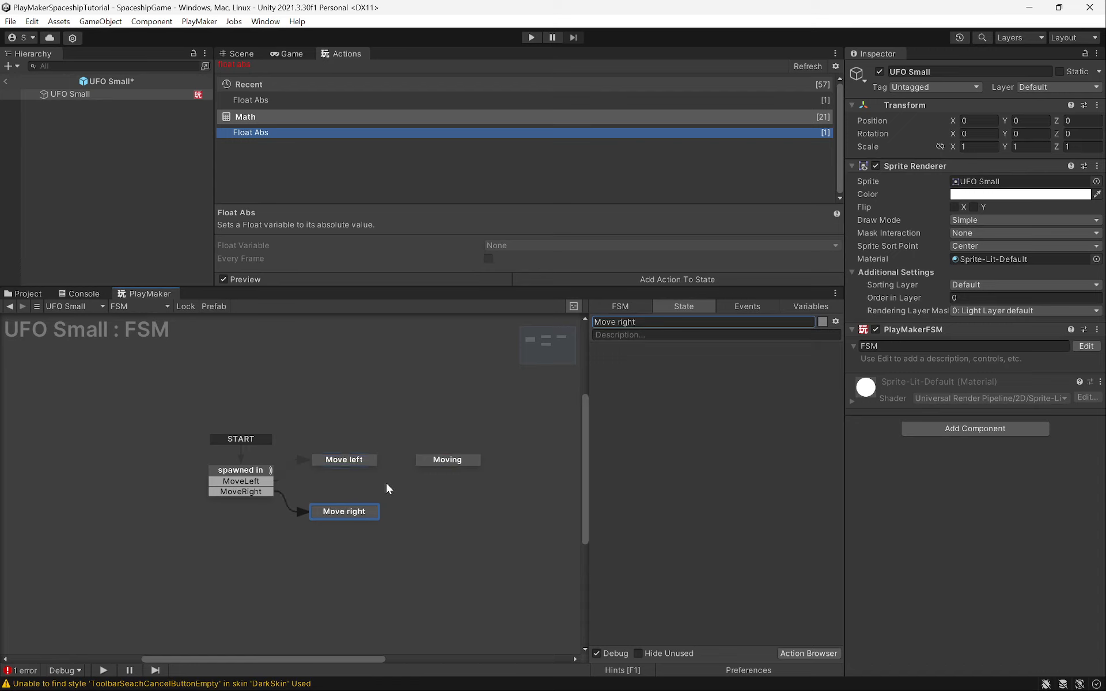
Add a Set Vector3 Value action to the Move left state, using a new variable movement and an X value of -1
click(351, 460)
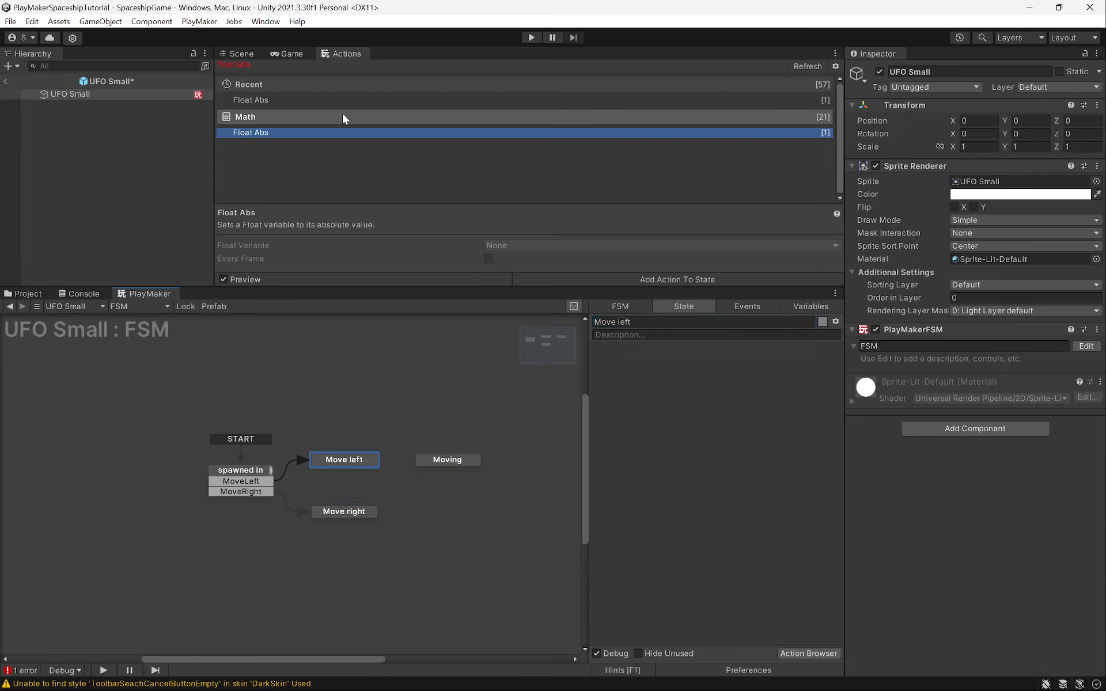
click(308, 62)
text(set vector)
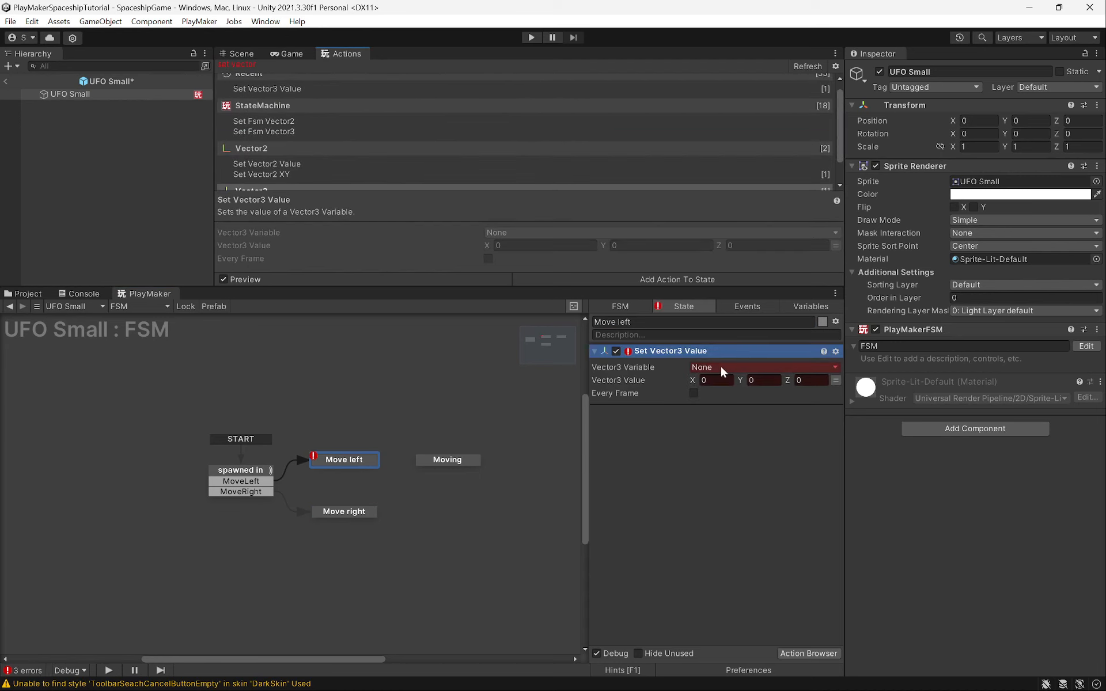
click(721, 368)
click(741, 405)
text(movement)
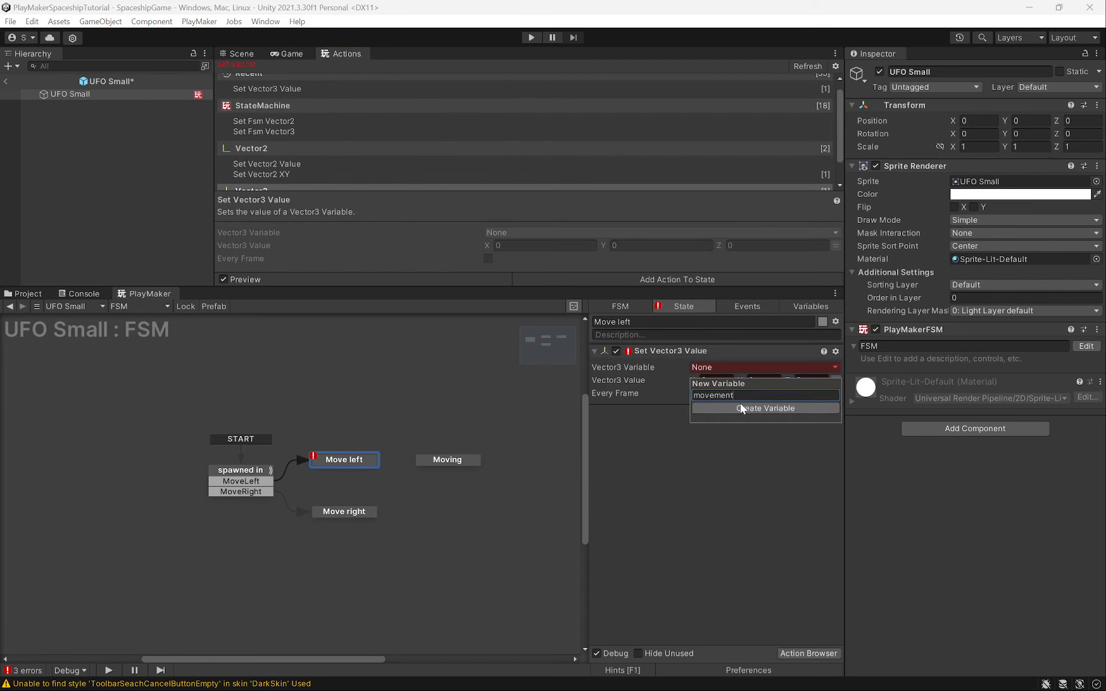
key(Return)
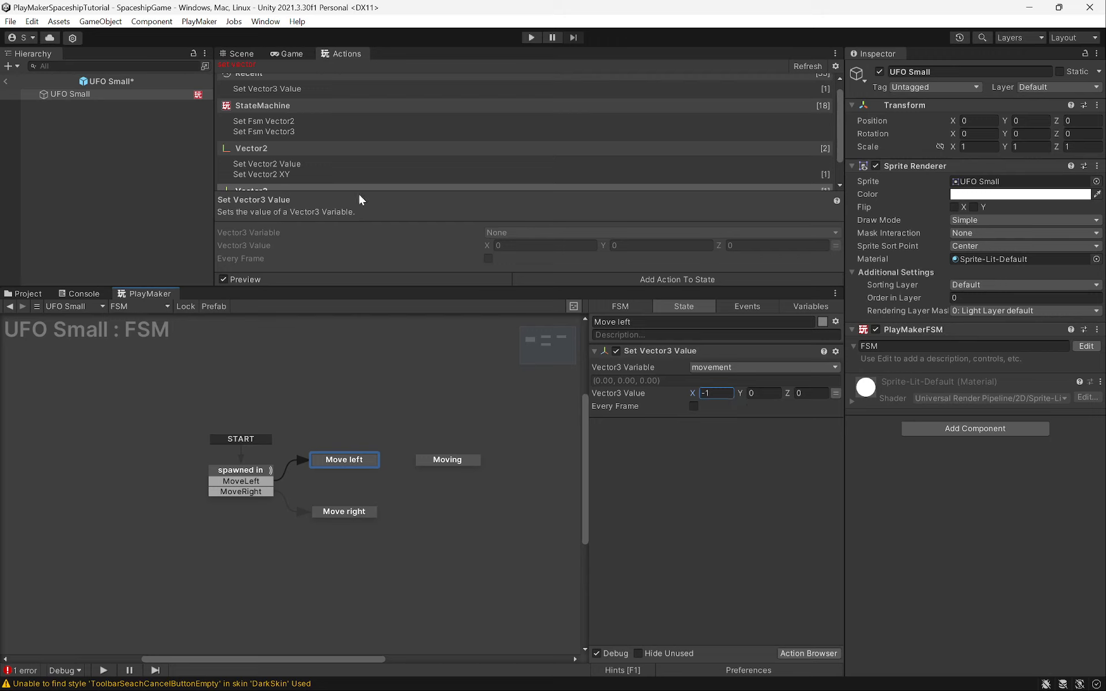
Copy the Set Vector3 Value action into the Move right state and set its X value to 1
click(675, 352)
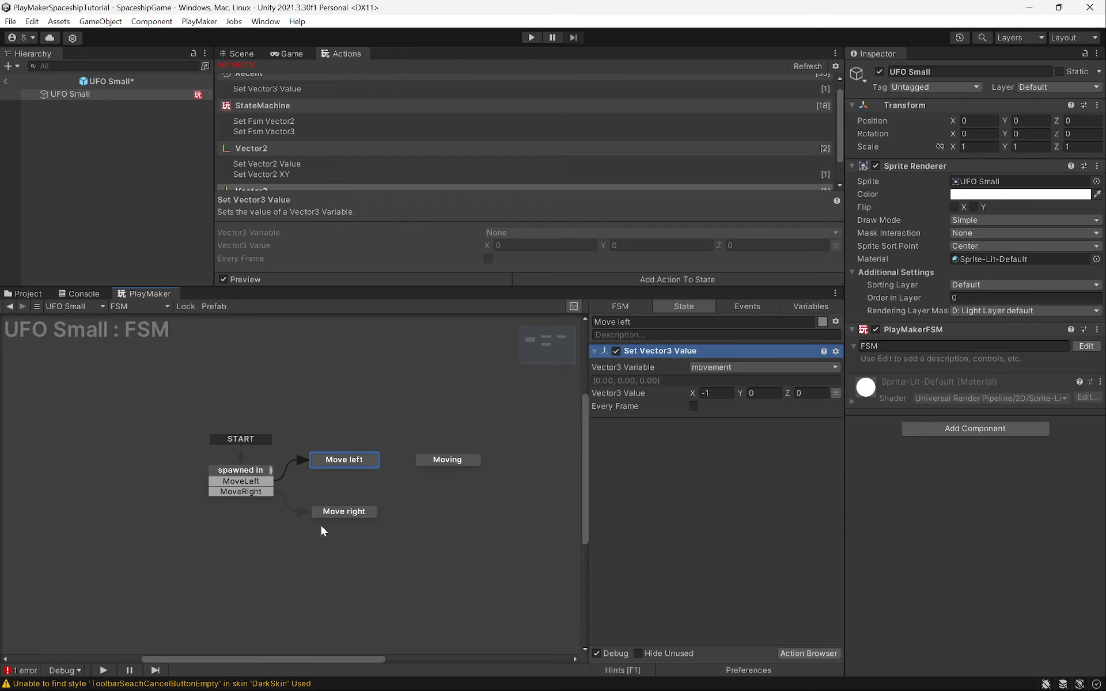
click(369, 511)
click(720, 394)
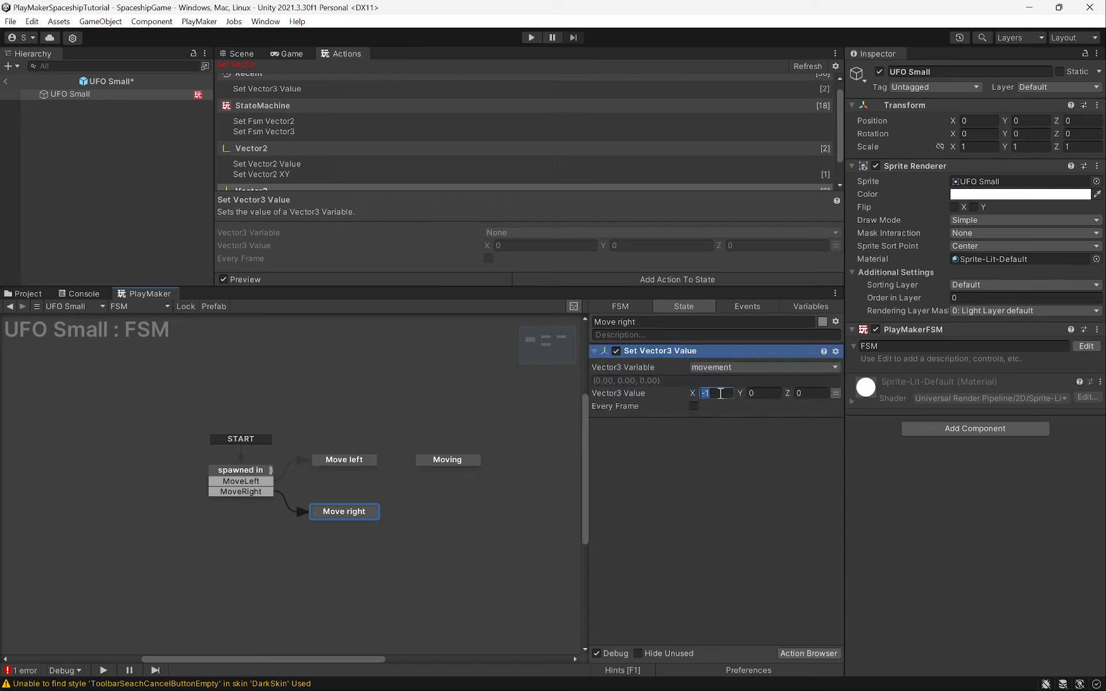
text(1)
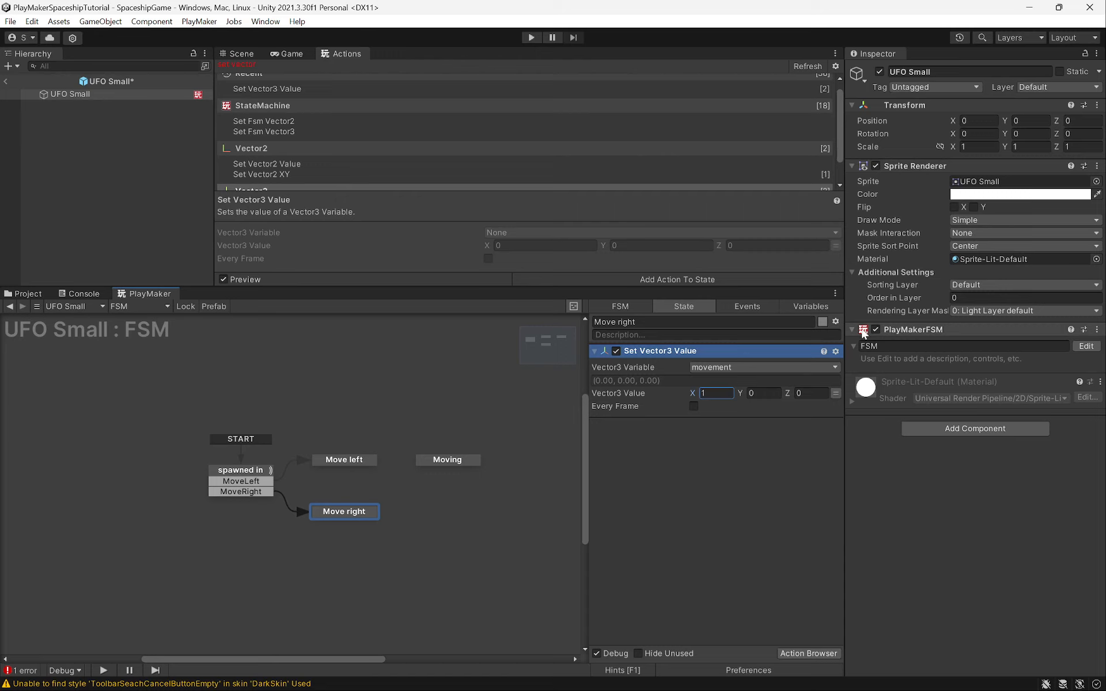
Add a Vector3 Multiply action below Set Vector3 Value in the Move right state
click(253, 65)
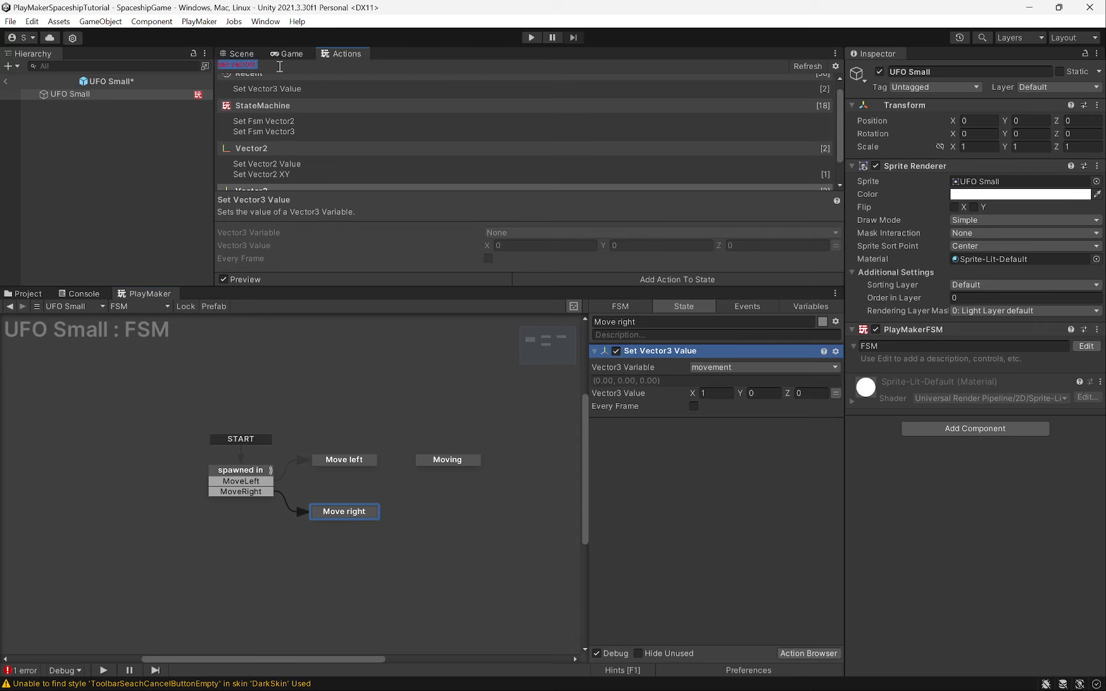
text(vector muylti)
key(BackSpace)
key(BackSpace)
key(BackSpace)
key(BackSpace)
key(BackSpace)
key(BackSpace)
key(BackSpace)
key(BackSpace)
key(BackSpace)
key(BackSpace)
key(BackSpace)
key(BackSpace)
key(BackSpace)
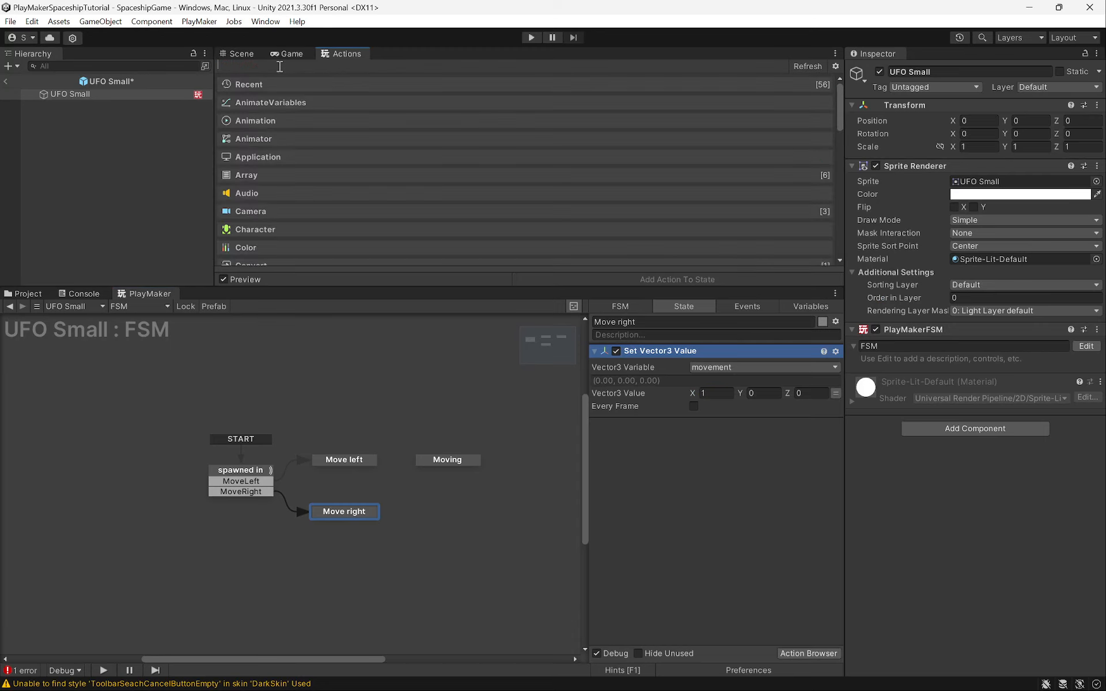
text(vector mul)
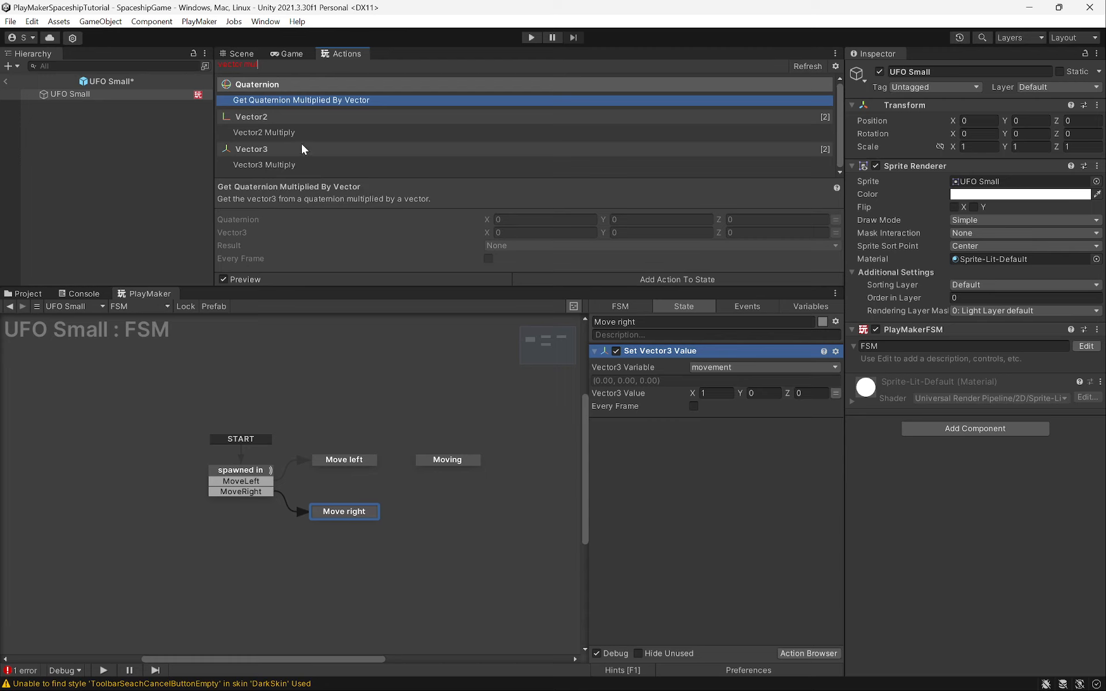
click(262, 132)
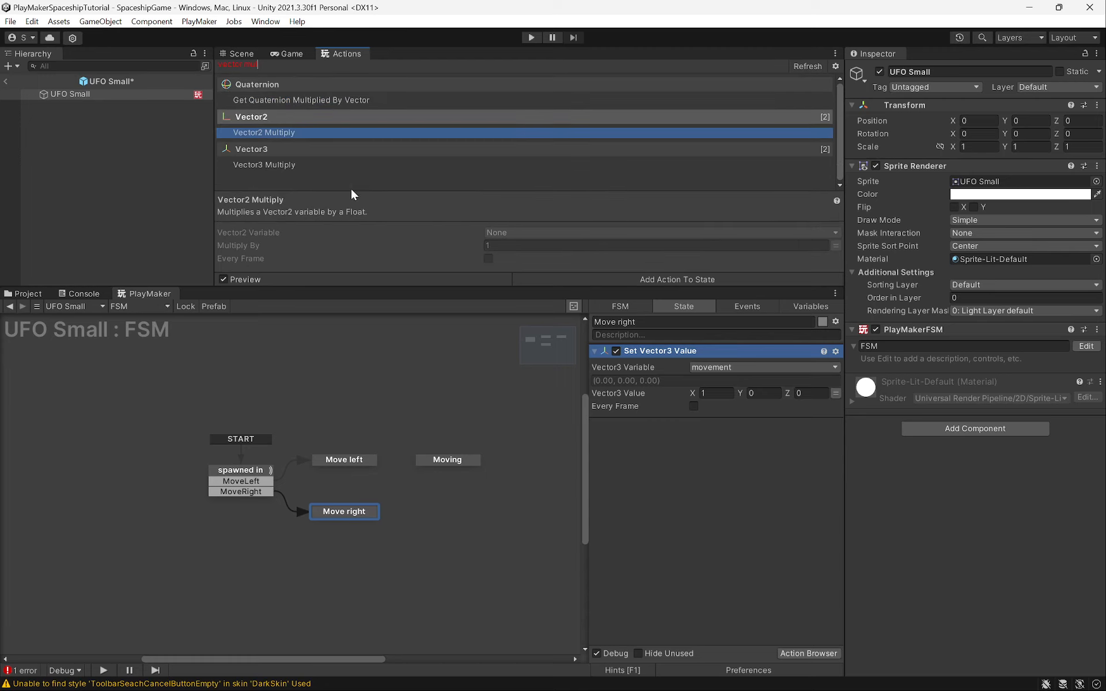
click(275, 164)
drag(276, 171, 704, 443)
Set the Vector3 Multiply action's Vector3 Variable to movement and its Multiply By to a new variable speed
click(712, 441)
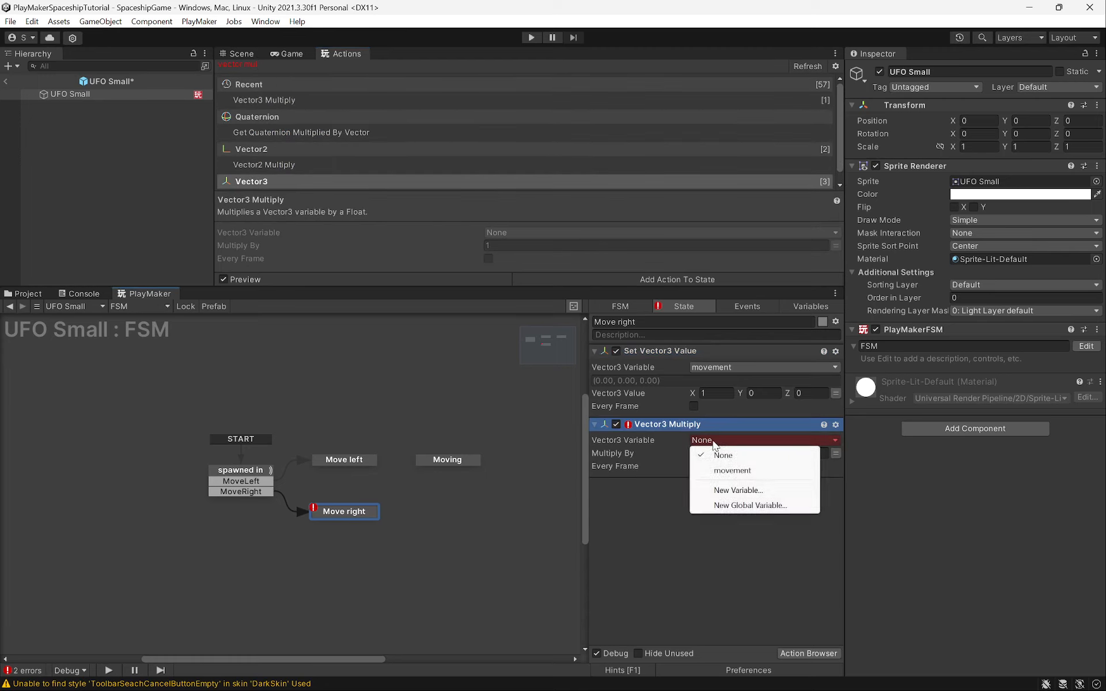
click(737, 474)
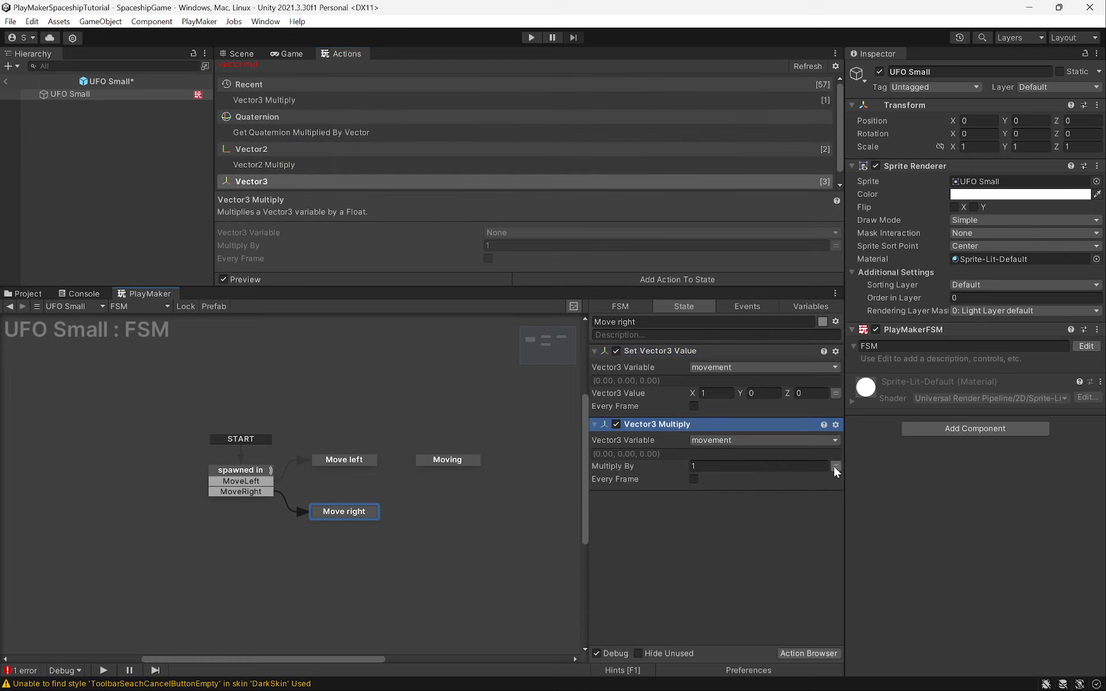
click(835, 465)
click(771, 465)
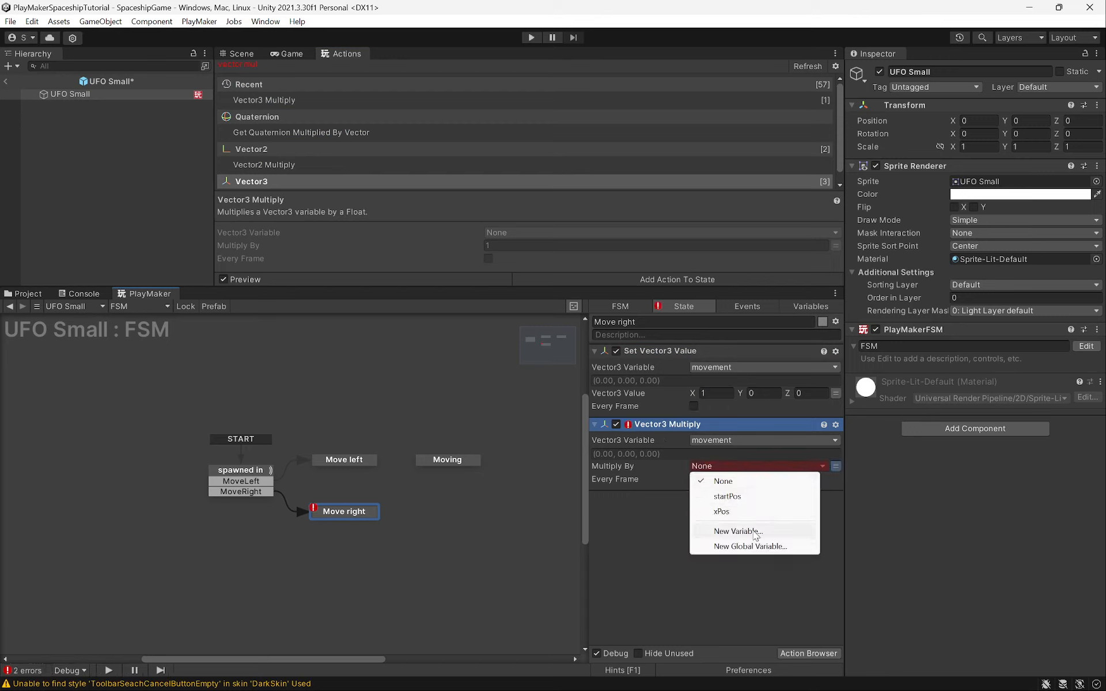
click(751, 532)
text(speed)
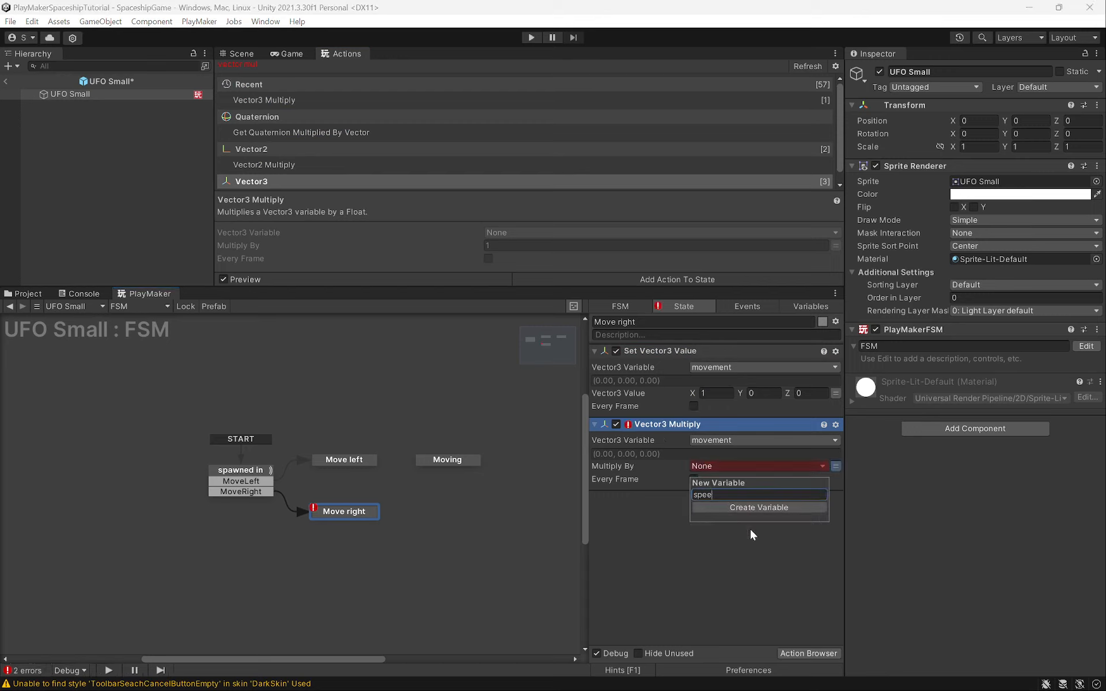
key(Return)
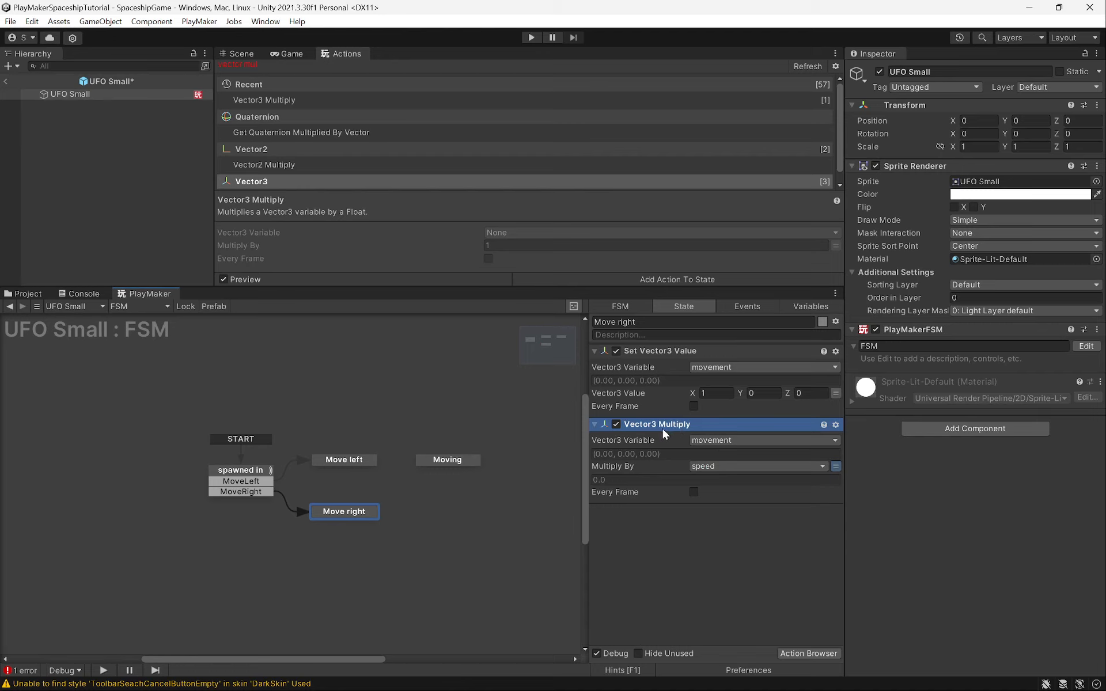
Copy the Vector3 Multiply action into the Move left state and enter -1 as the X of its Set Vector3 Value
click(338, 465)
key(ctrl+v)
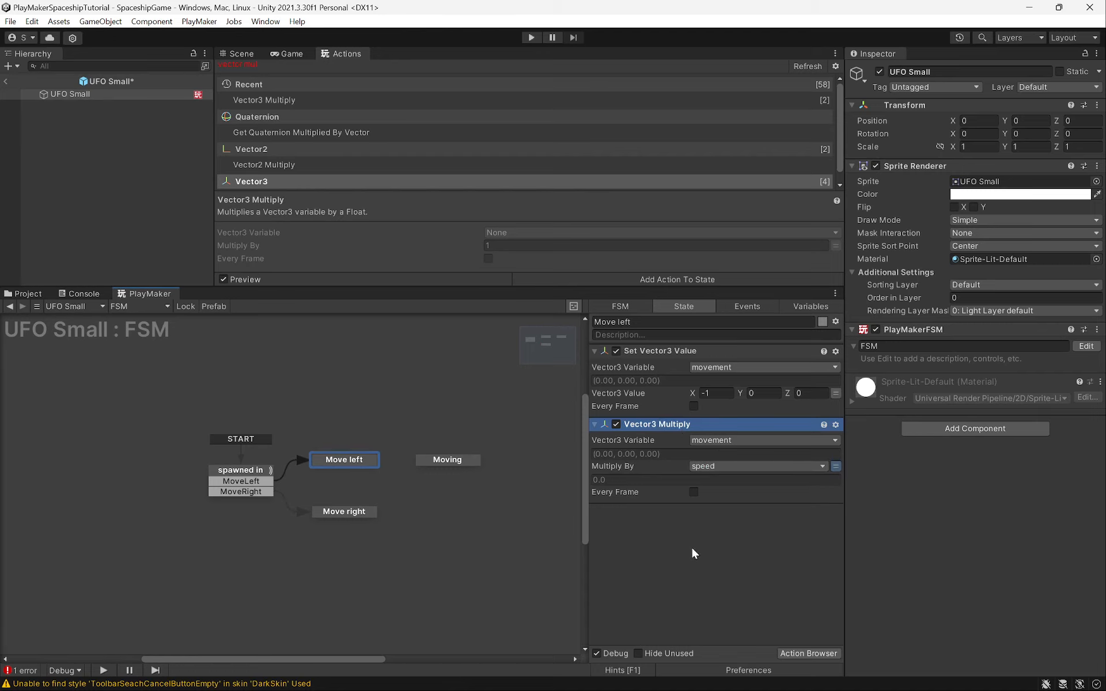
click(690, 545)
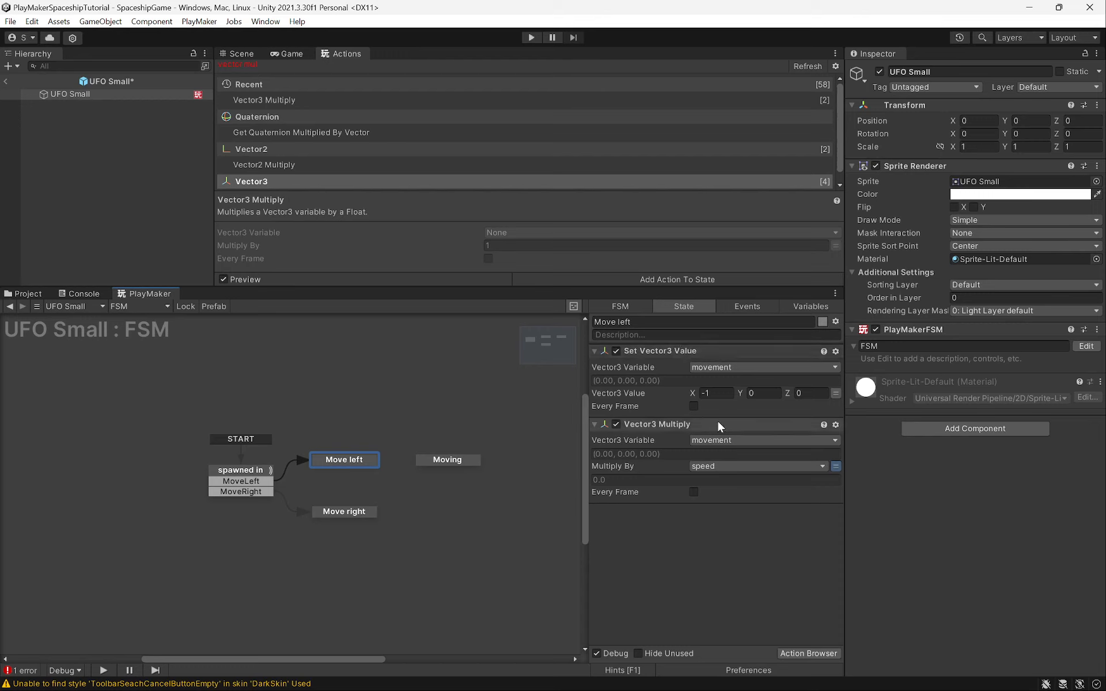
click(725, 396)
text(-1)
Mark the speed variable as an FSM input and set its value to 3 on the UFO Small component
click(344, 511)
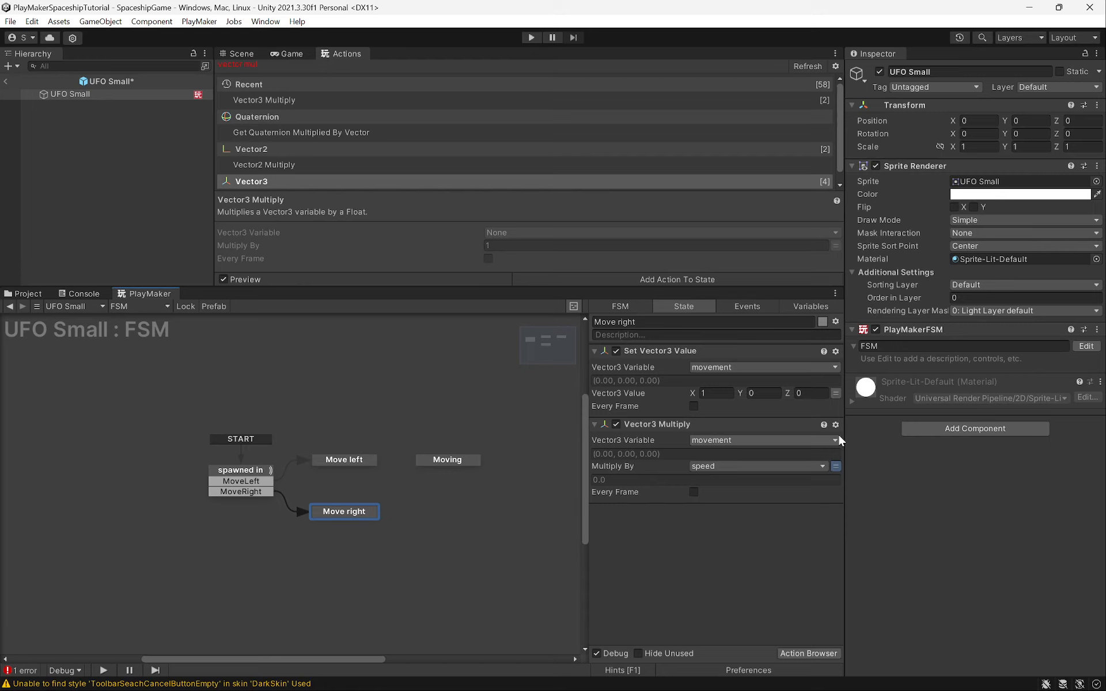
right_click(698, 470)
click(733, 479)
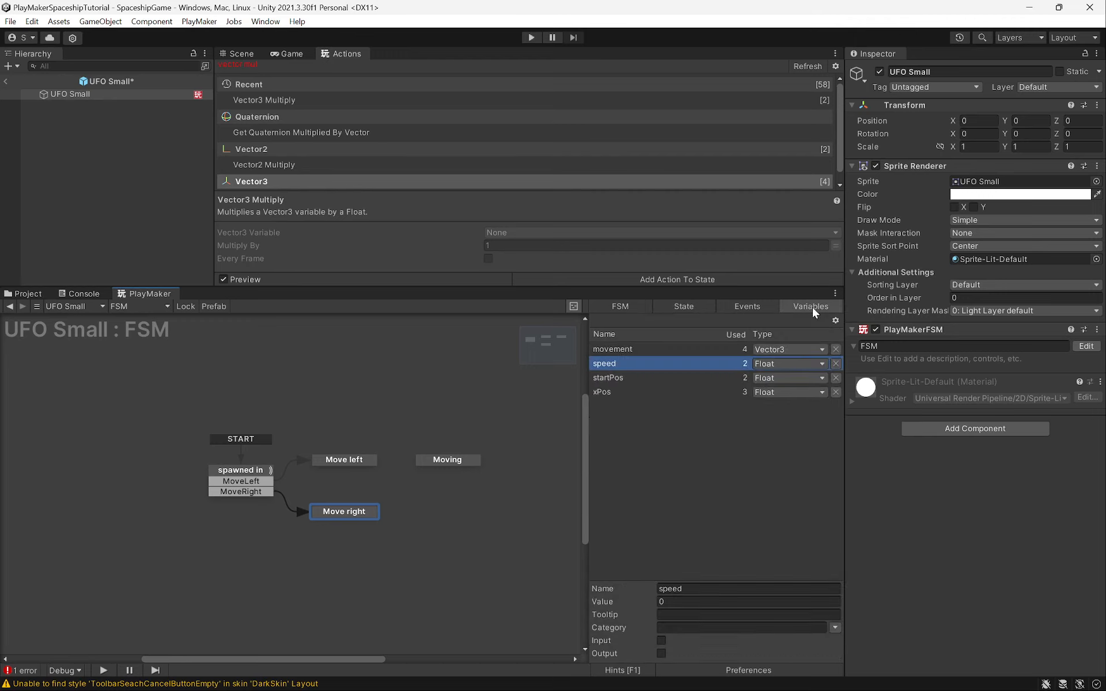
click(661, 641)
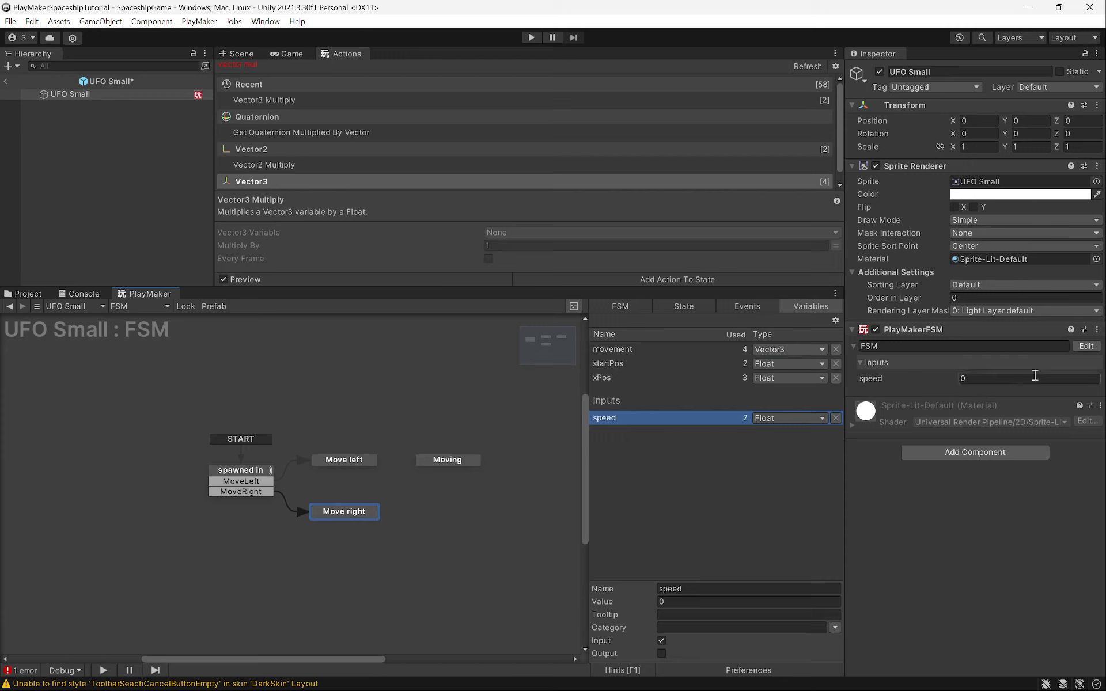
click(1000, 379)
Add FINISHED transitions to Move left and Move right and connect both to the Moving state
ctrl+click(341, 462)
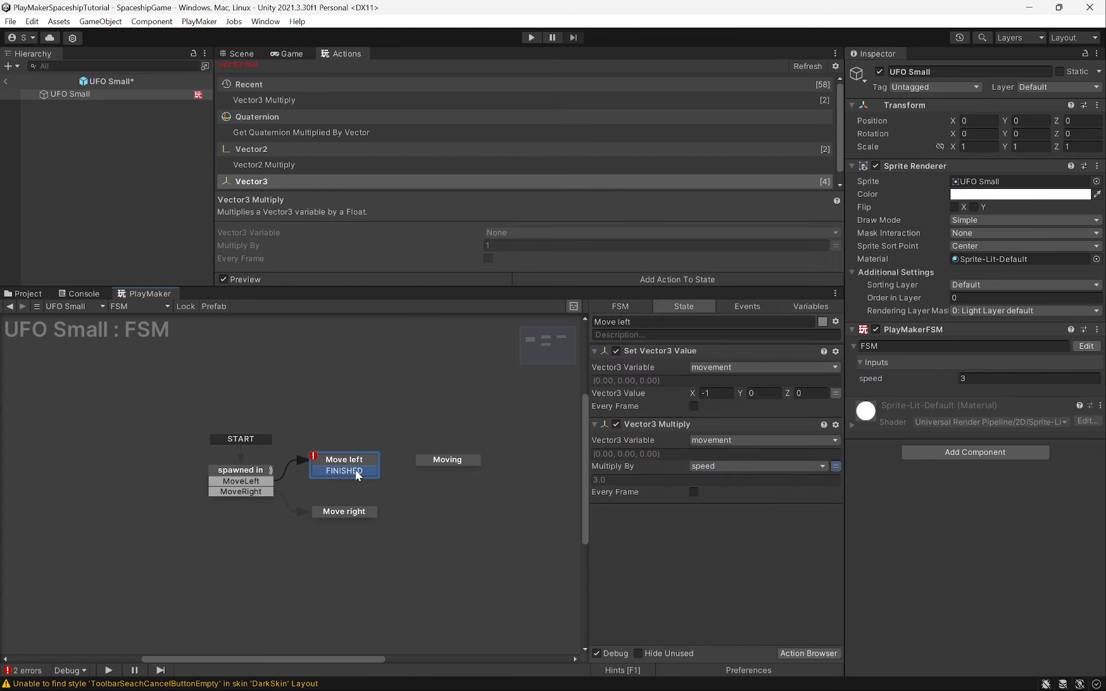
drag(354, 470, 438, 463)
drag(363, 527, 455, 464)
drag(455, 464, 456, 474)
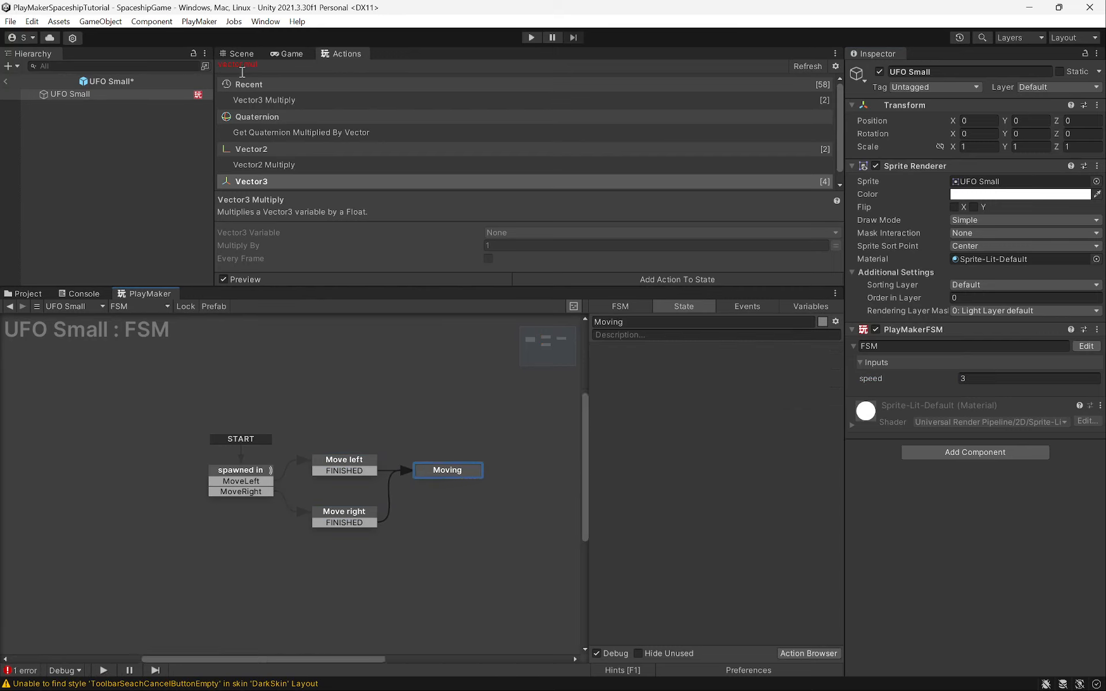
Add a Screen Wrap action to the Moving state with Wrap Left and Wrap Right disabled
click(286, 64)
key(ctrl+a)
text(screen)
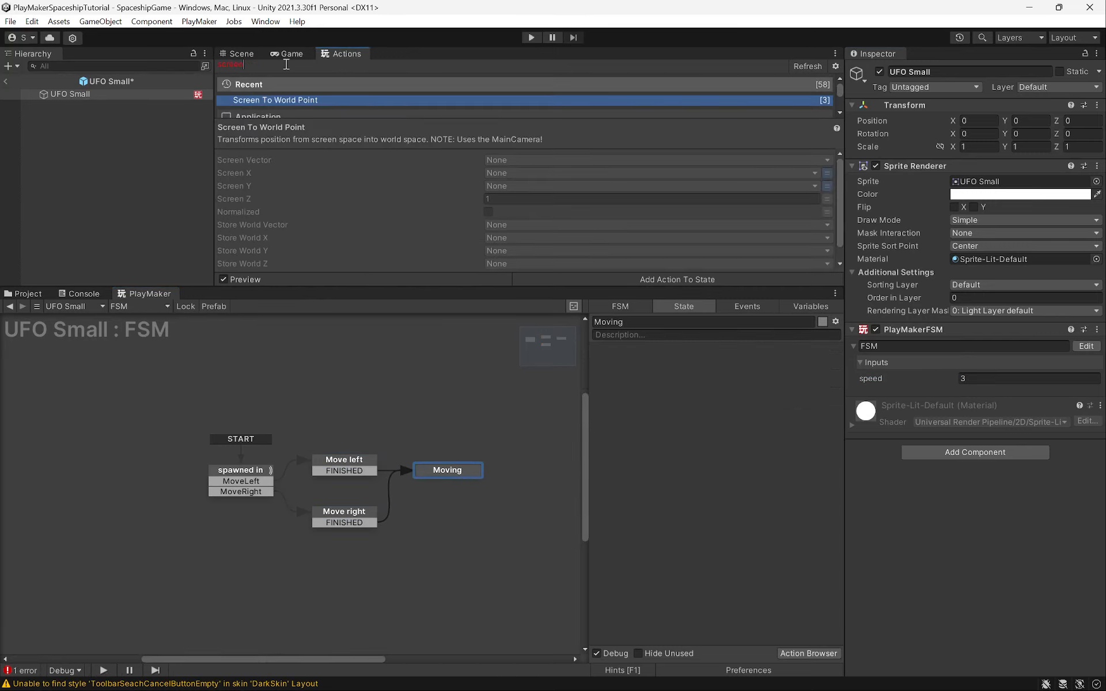
text( wrap)
key(Return)
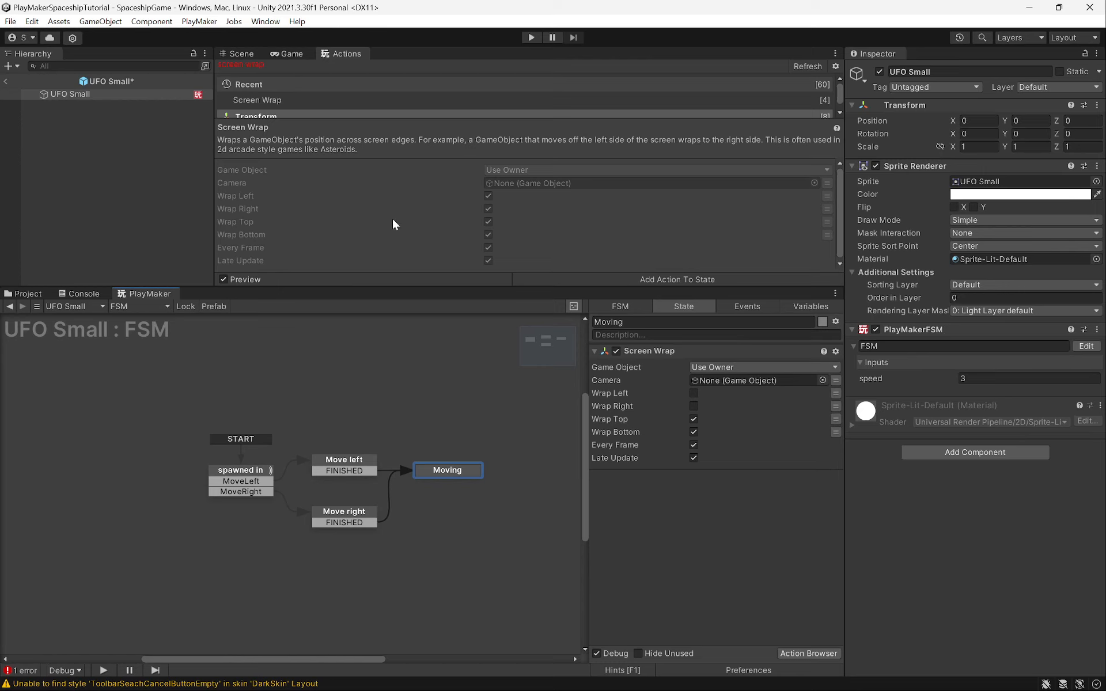
Add a Translate action below Screen Wrap in the Moving state
key(ctrl+a)
text(transl)
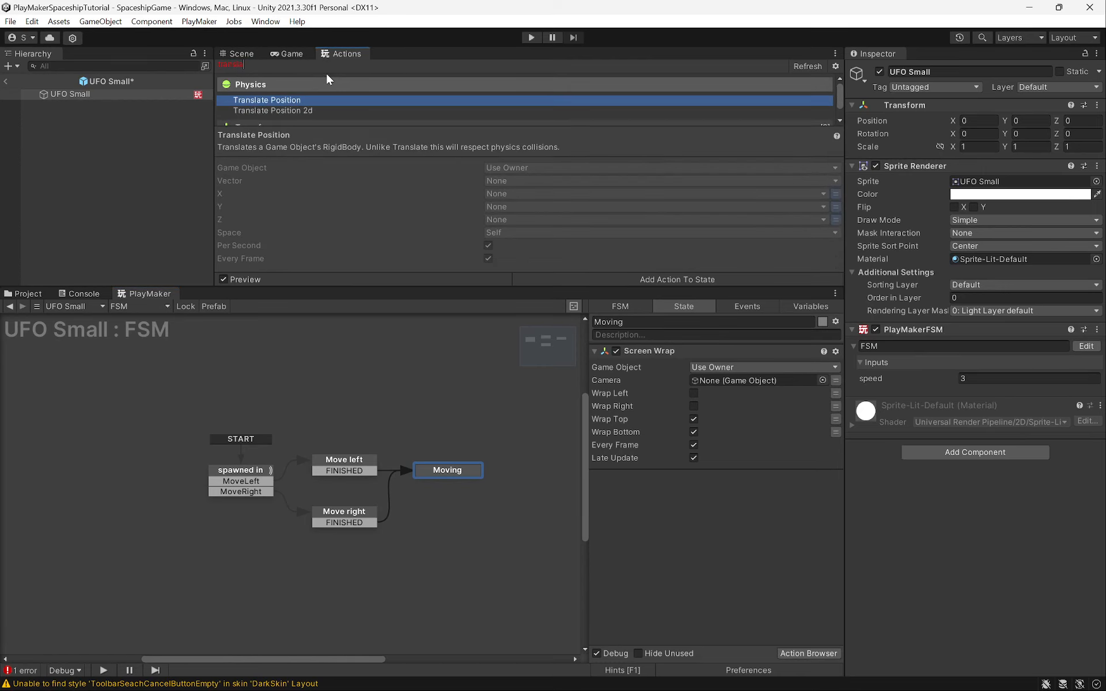
scroll(281, 105, down, 2)
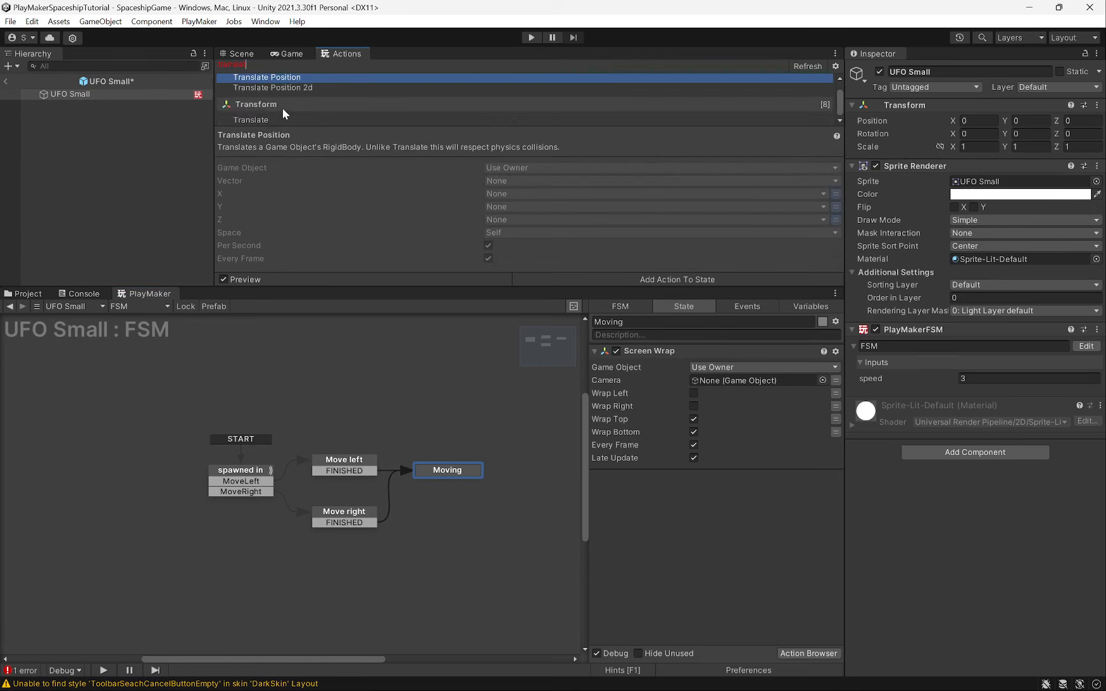
click(248, 113)
drag(246, 115, 662, 538)
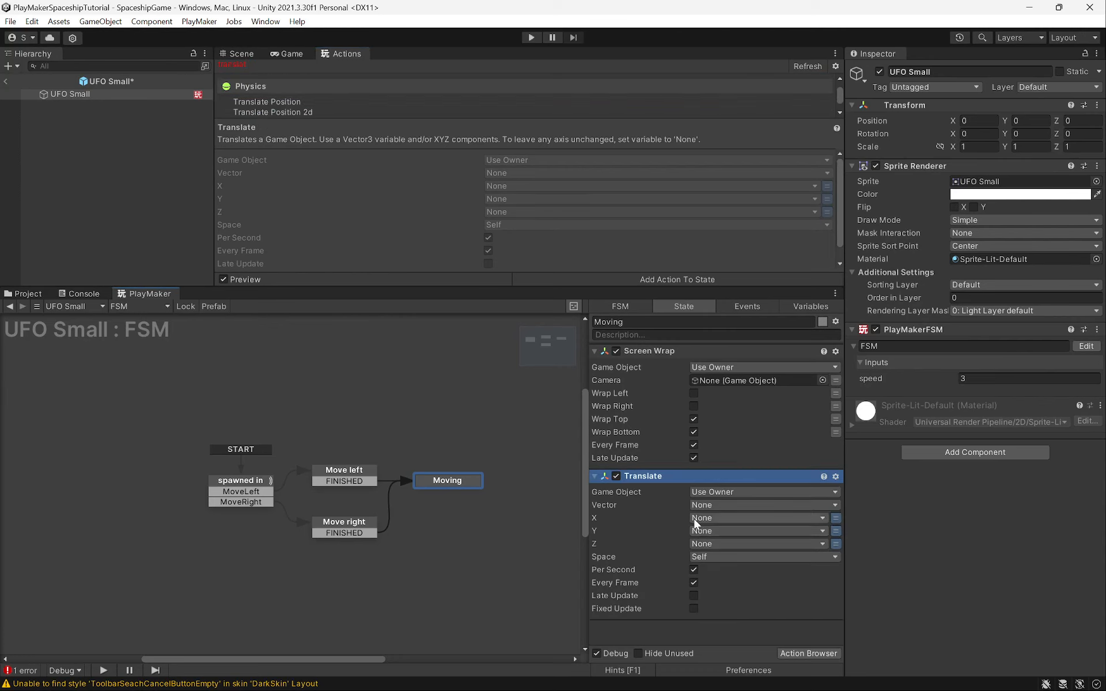
Set the Translate action's vector to the movement variable and its space to World
click(727, 505)
click(720, 531)
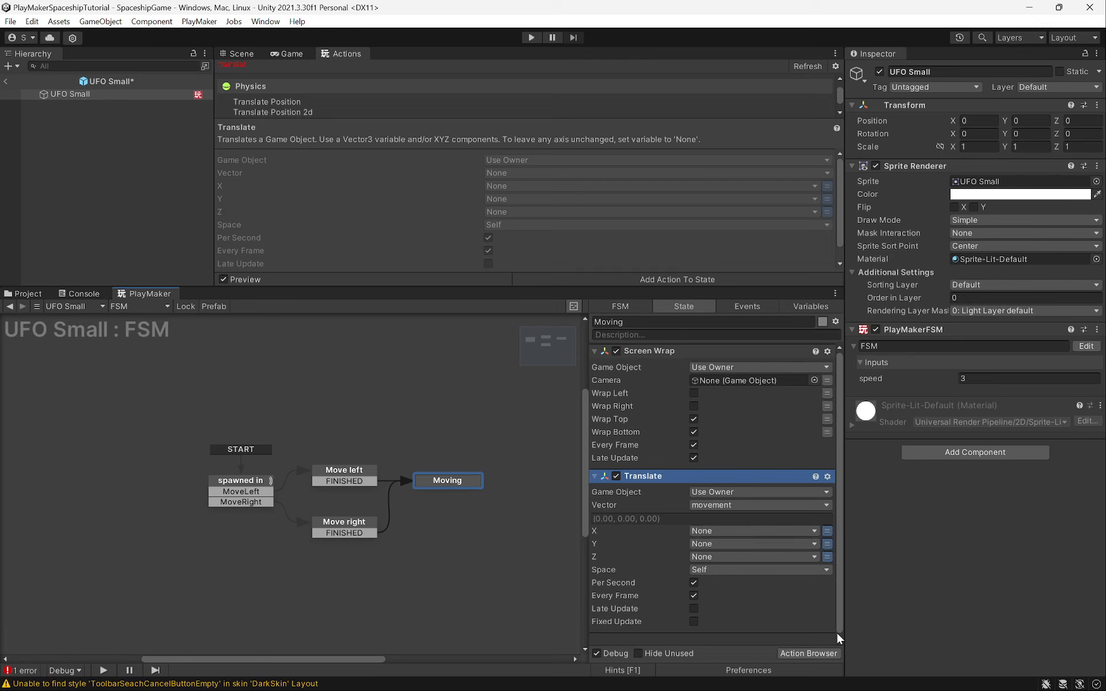
click(717, 570)
click(721, 597)
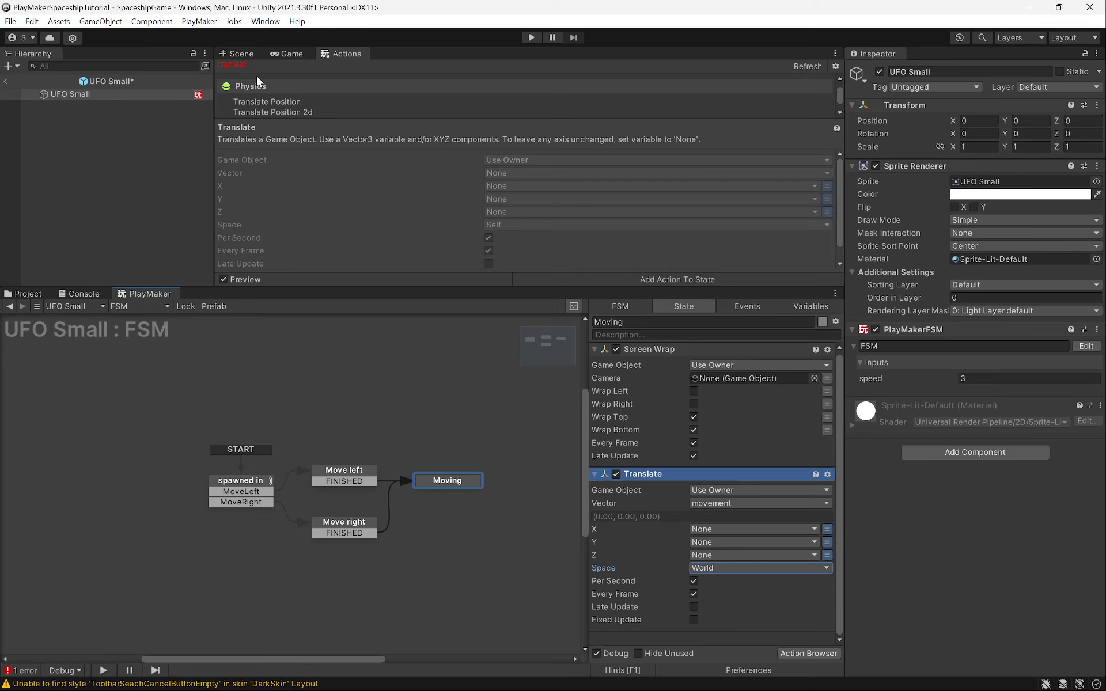
Add a Random Wait action below Translate in the Moving state with a minimum of 1 and a maximum of 5
click(274, 67)
text(random wait)
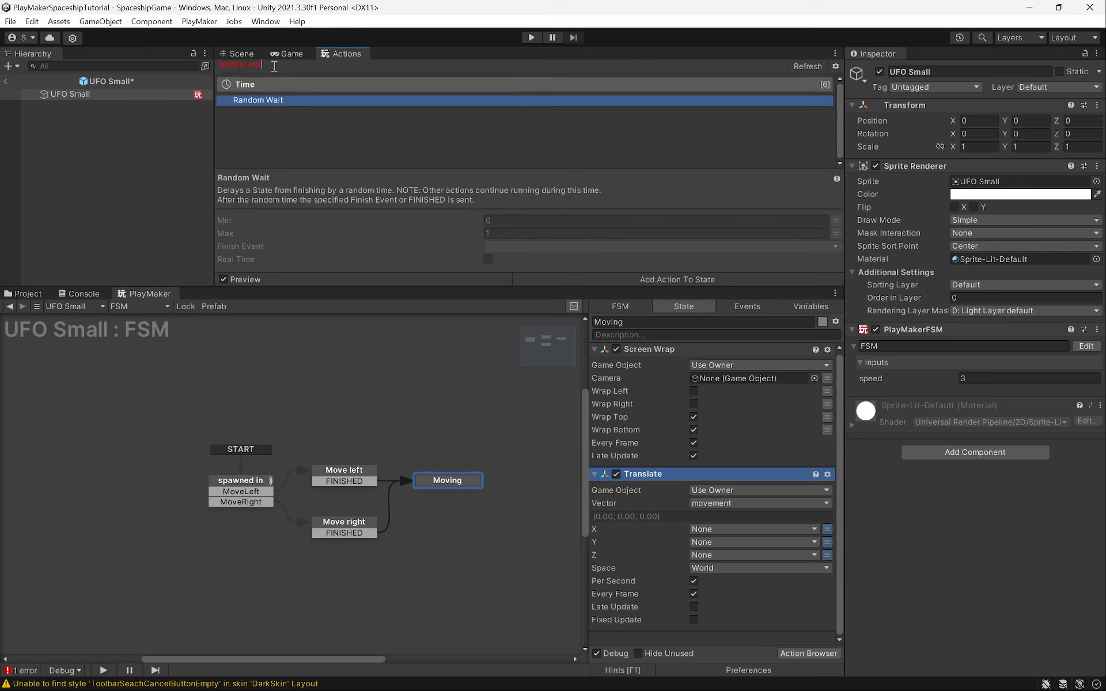
drag(240, 106, 686, 633)
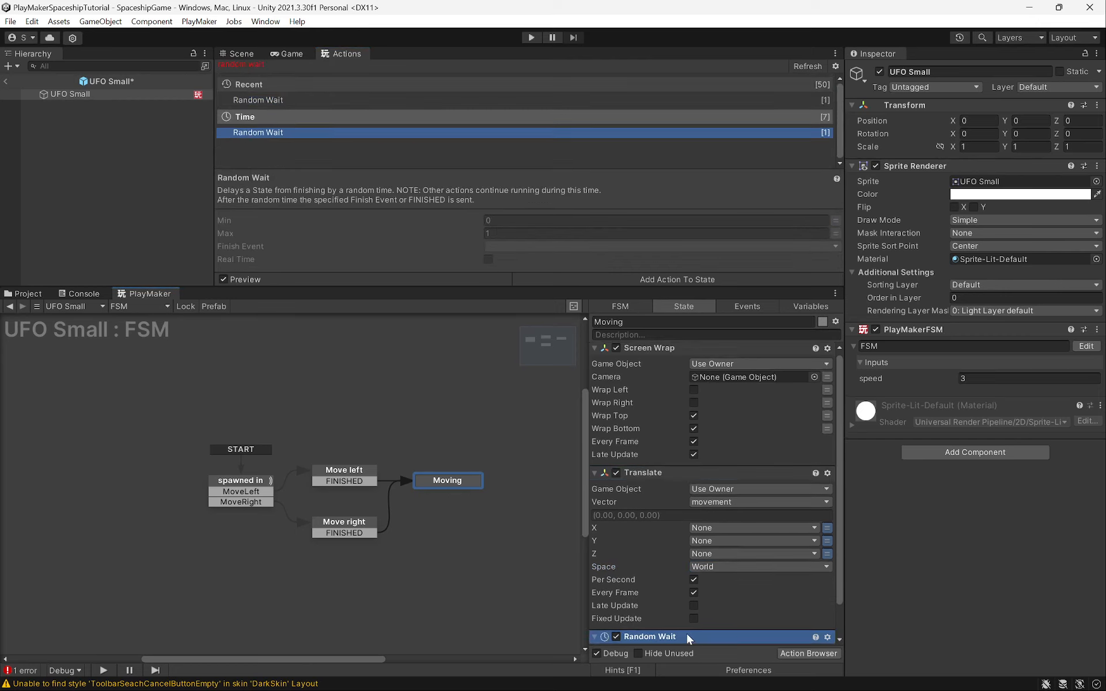
click(744, 580)
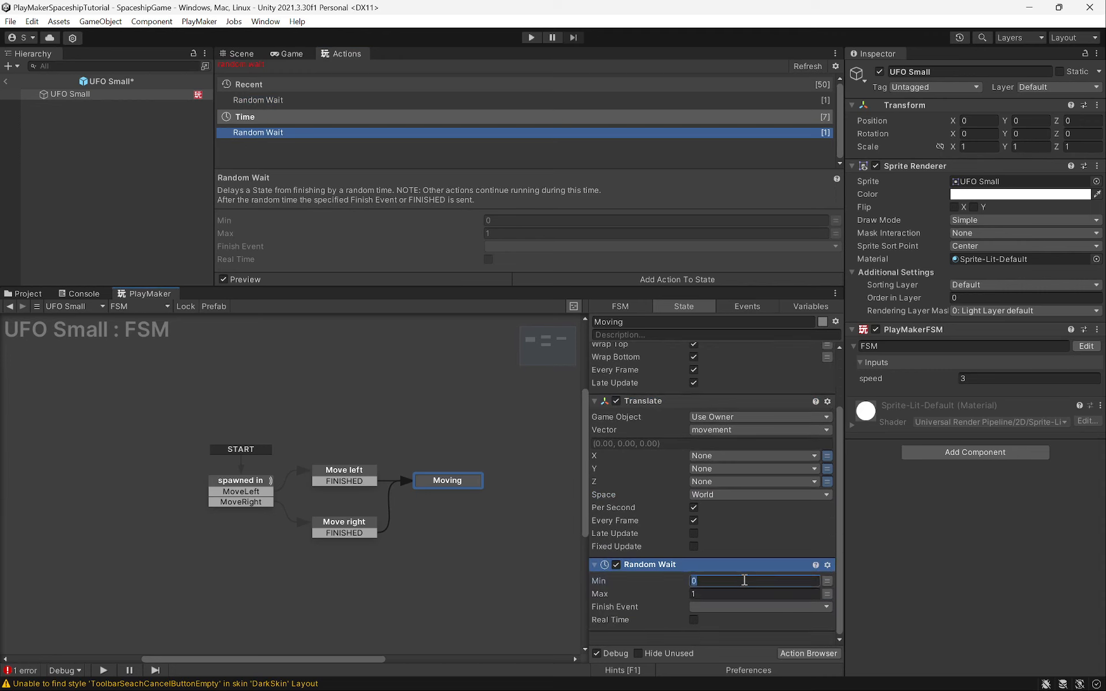
key(Tab)
text(3)
key(BackSpace)
text(5)
Create a new event named ChangeDirection as the Random Wait action's finish event
click(698, 606)
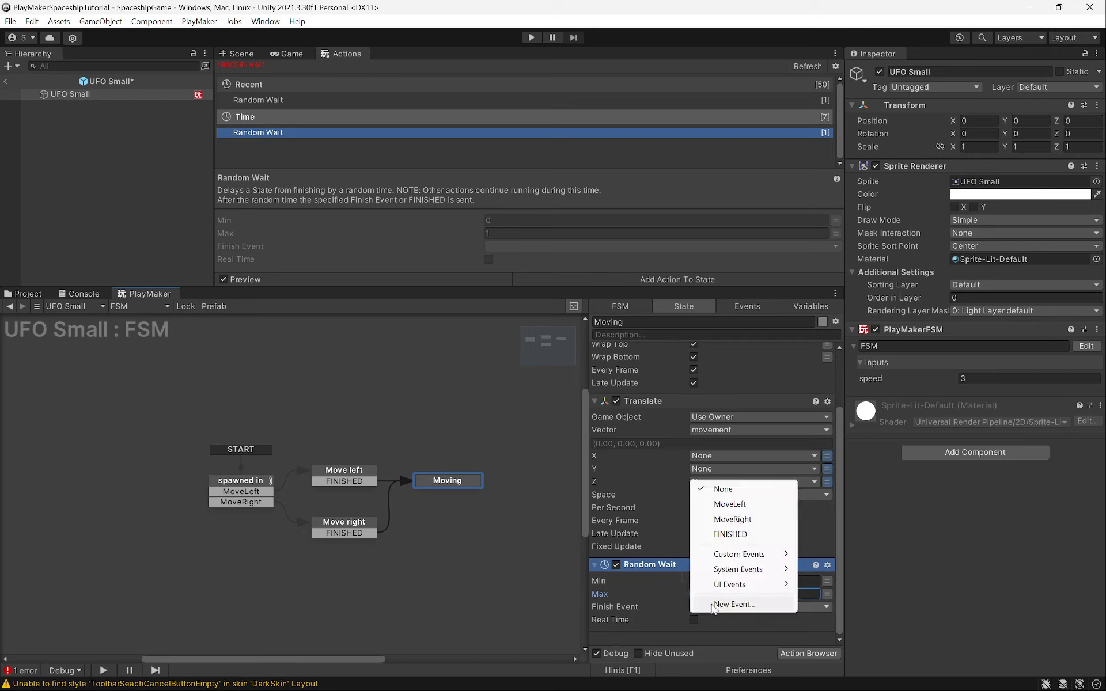
click(729, 604)
text(Cha)
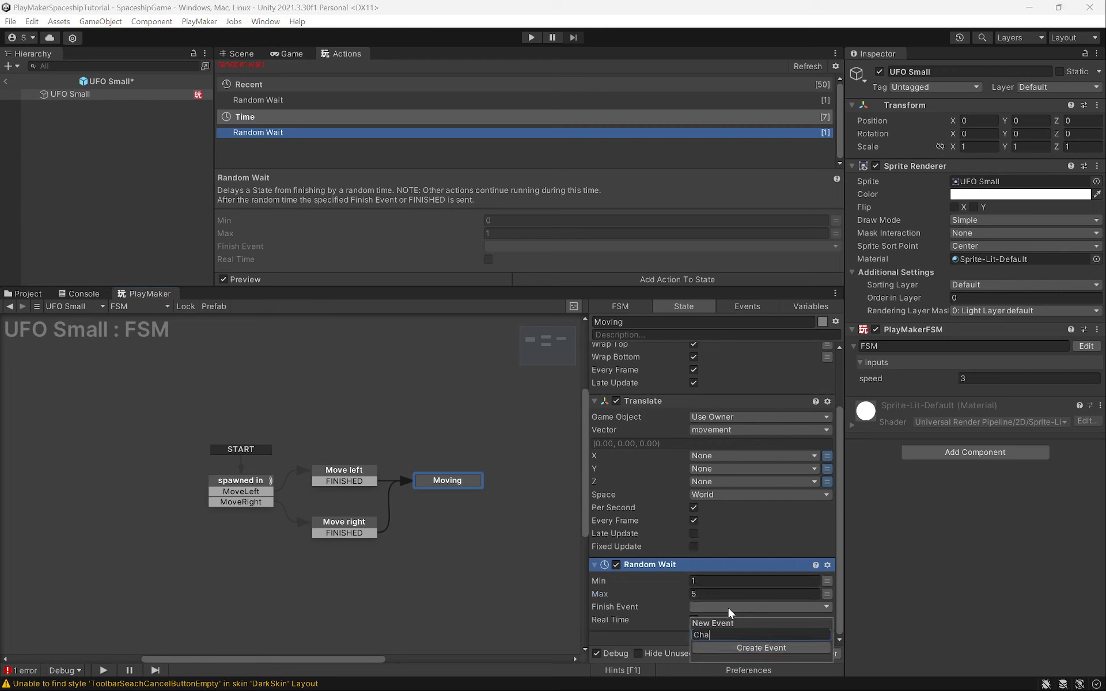
text(ngeDirection)
key(Return)
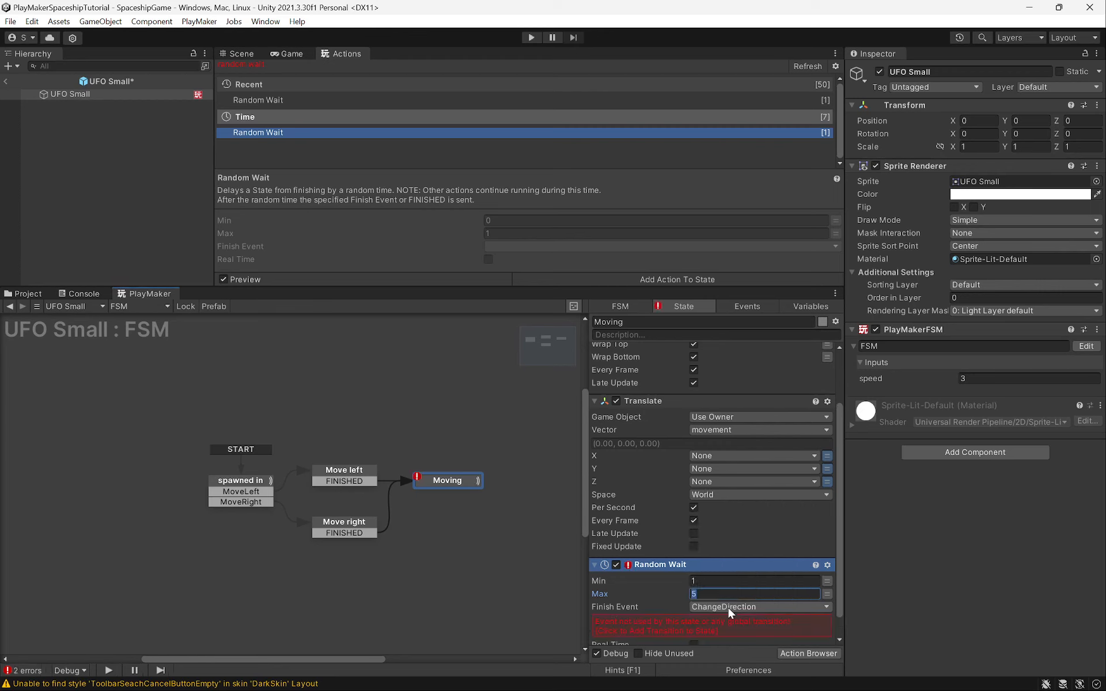
Connect a ChangeDirection transition from Moving to a new state and name that state Change Direction
drag(478, 496, 432, 514)
click(622, 321)
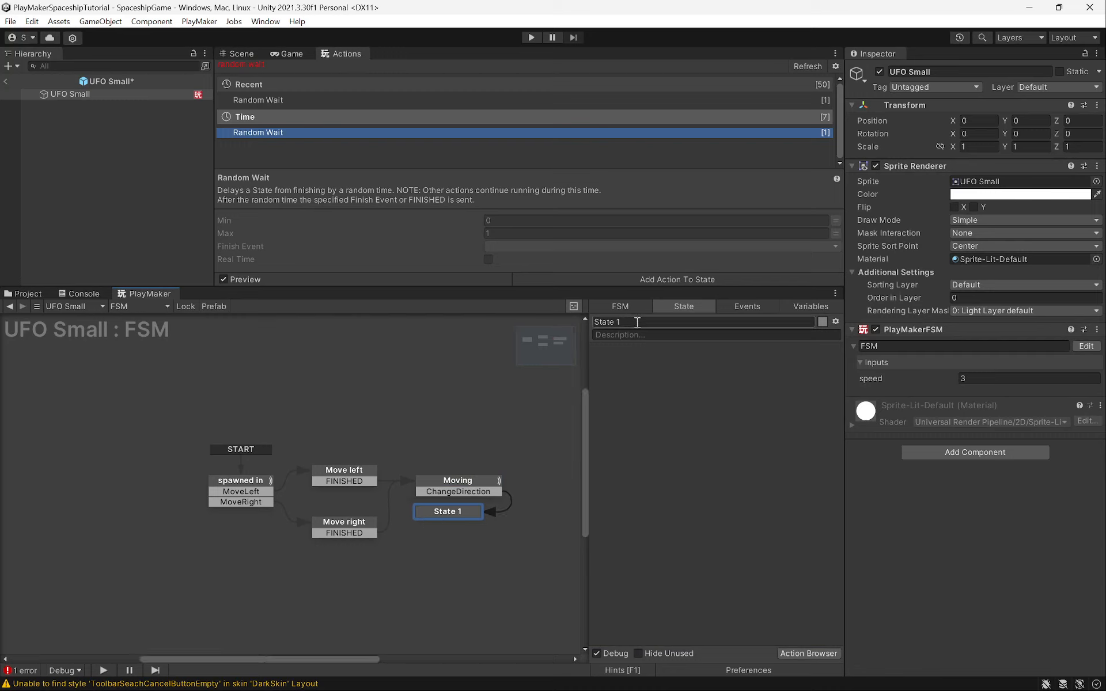
text(Change Direction)
key(Return)
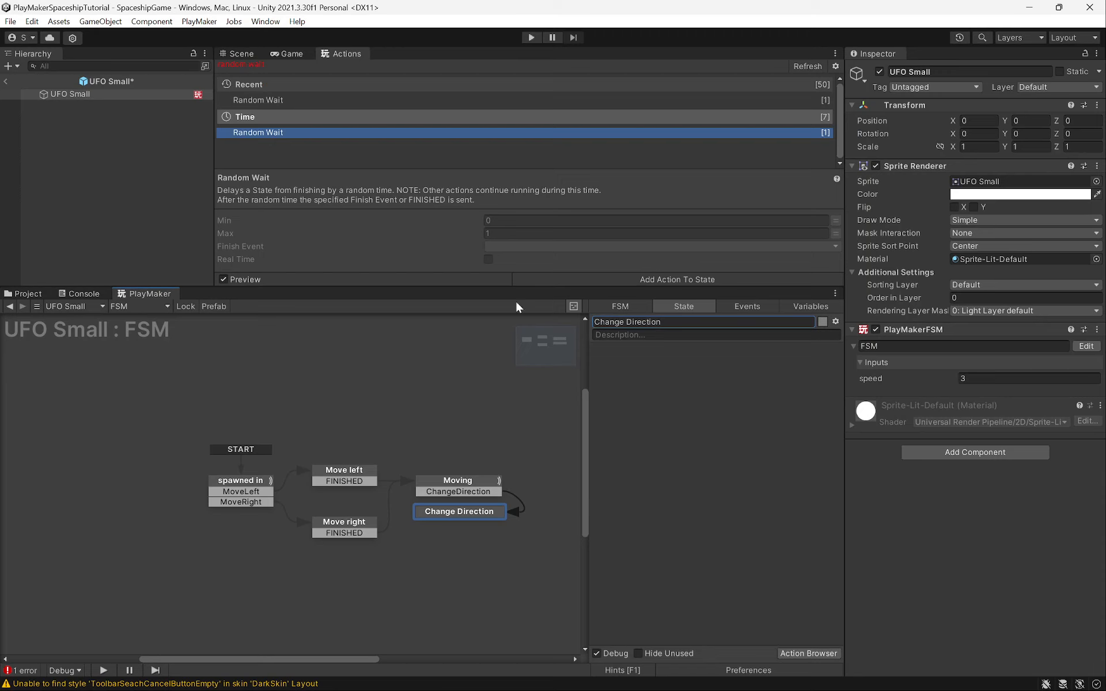
Add a Select Random Float action to the Change Direction state with two floats, 0.4 and -0.4
click(236, 65)
text(select)
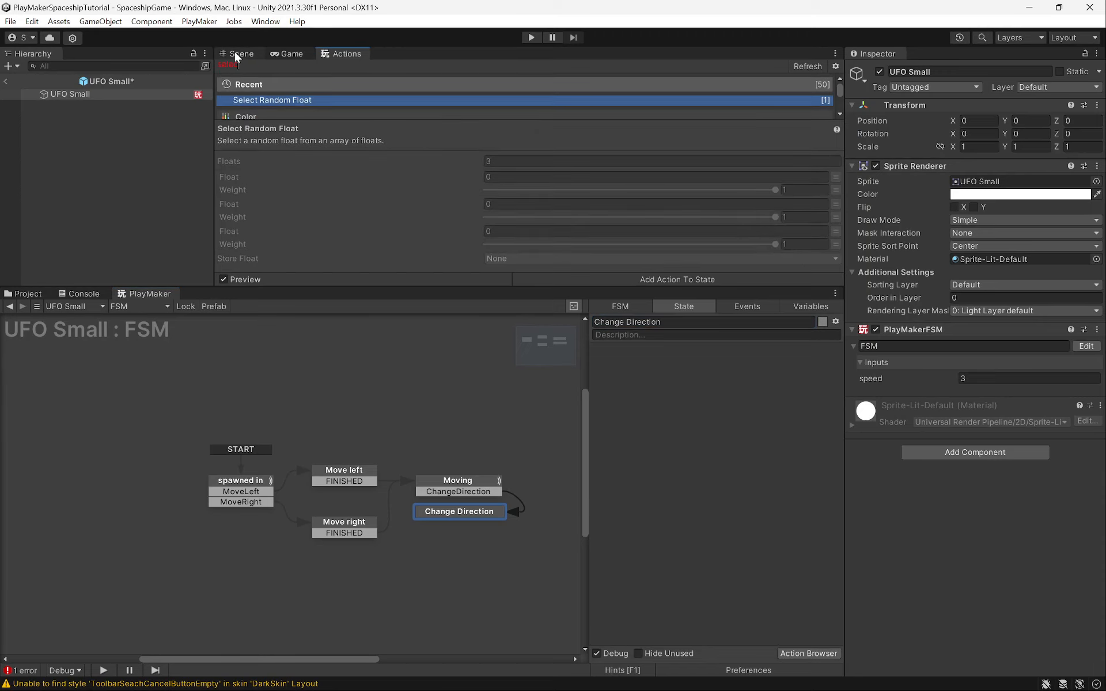
drag(295, 107, 720, 463)
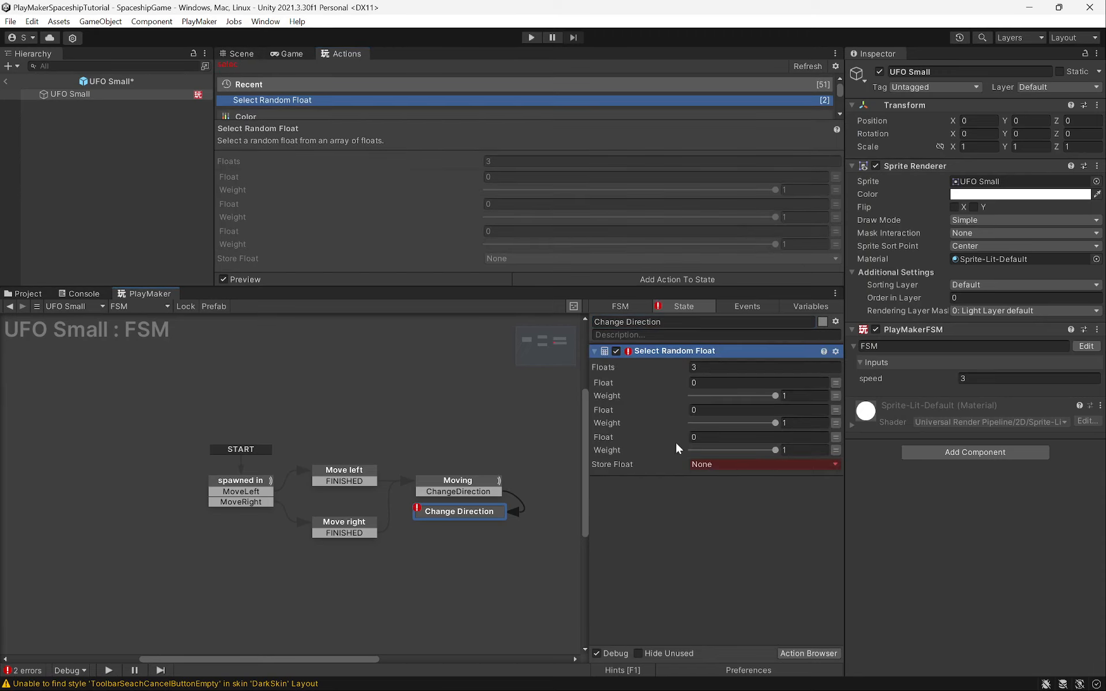
click(727, 367)
text(2)
key(Tab)
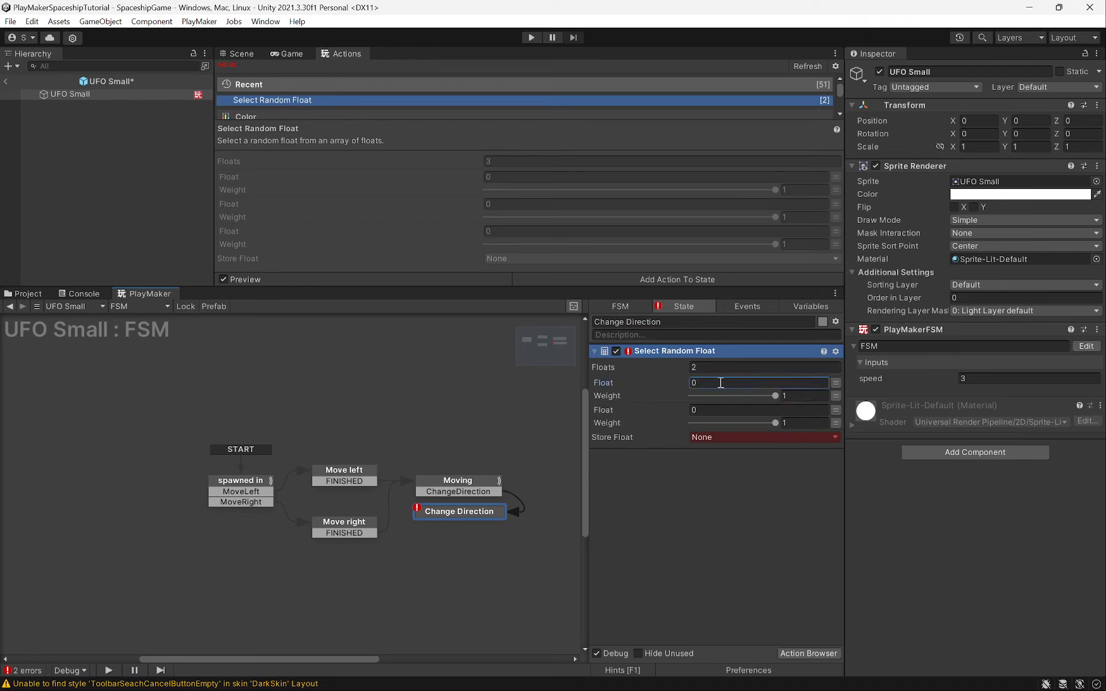
click(720, 383)
text(.4)
key(Tab)
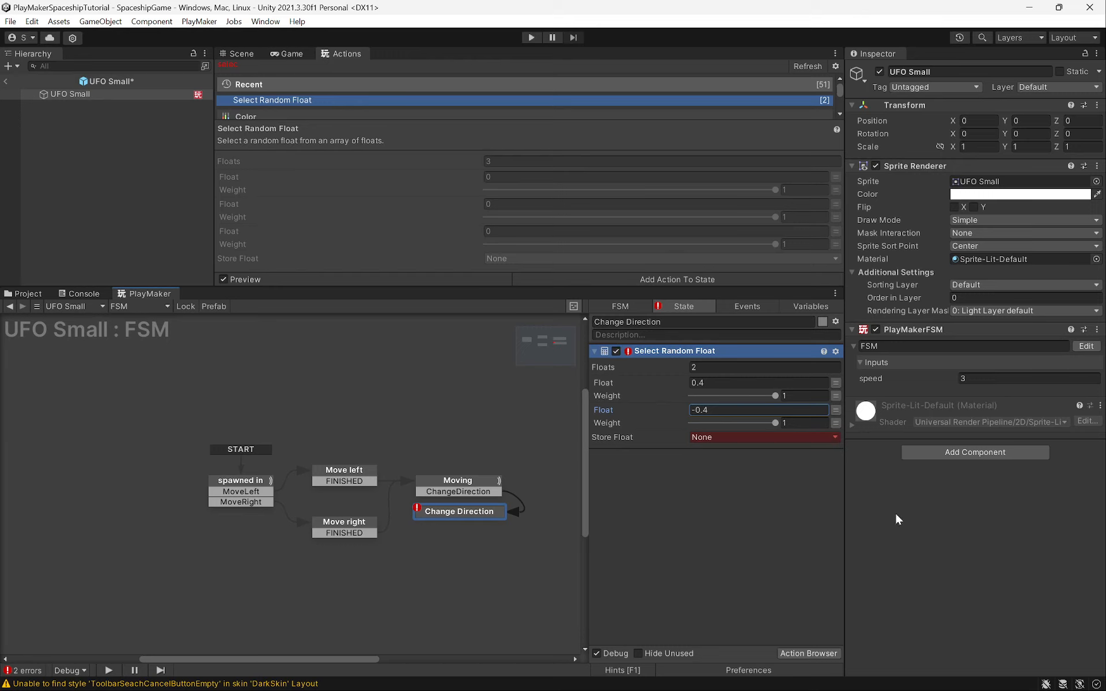
Store the randomly selected float in a new variable named moveY
click(709, 440)
click(740, 516)
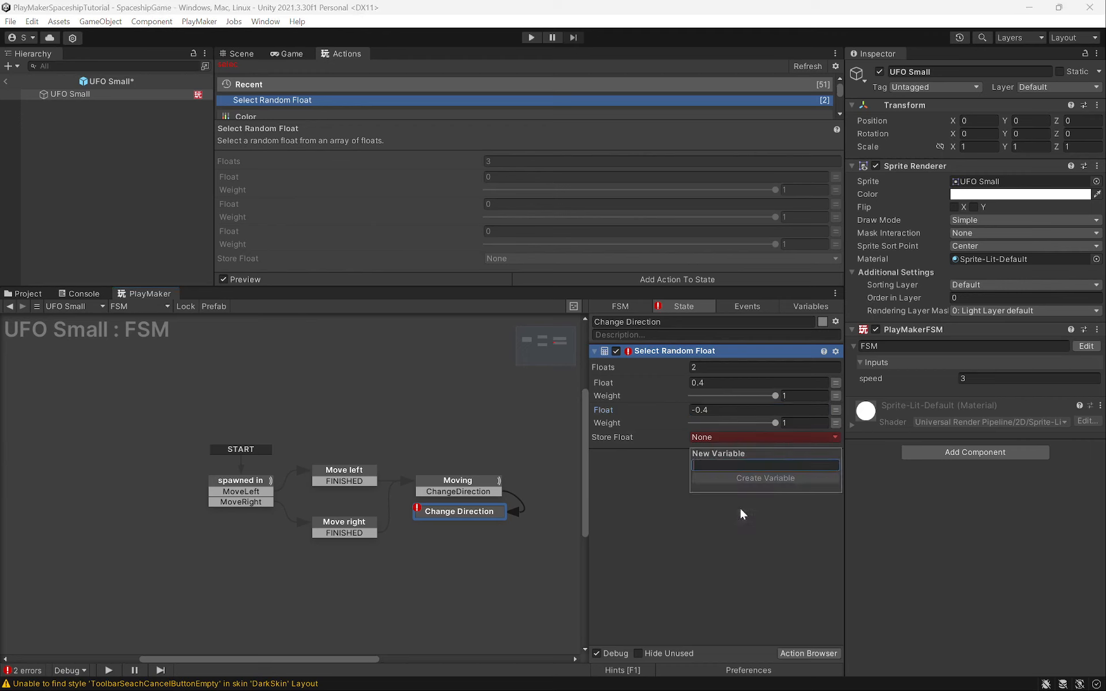
text(moveY)
key(Return)
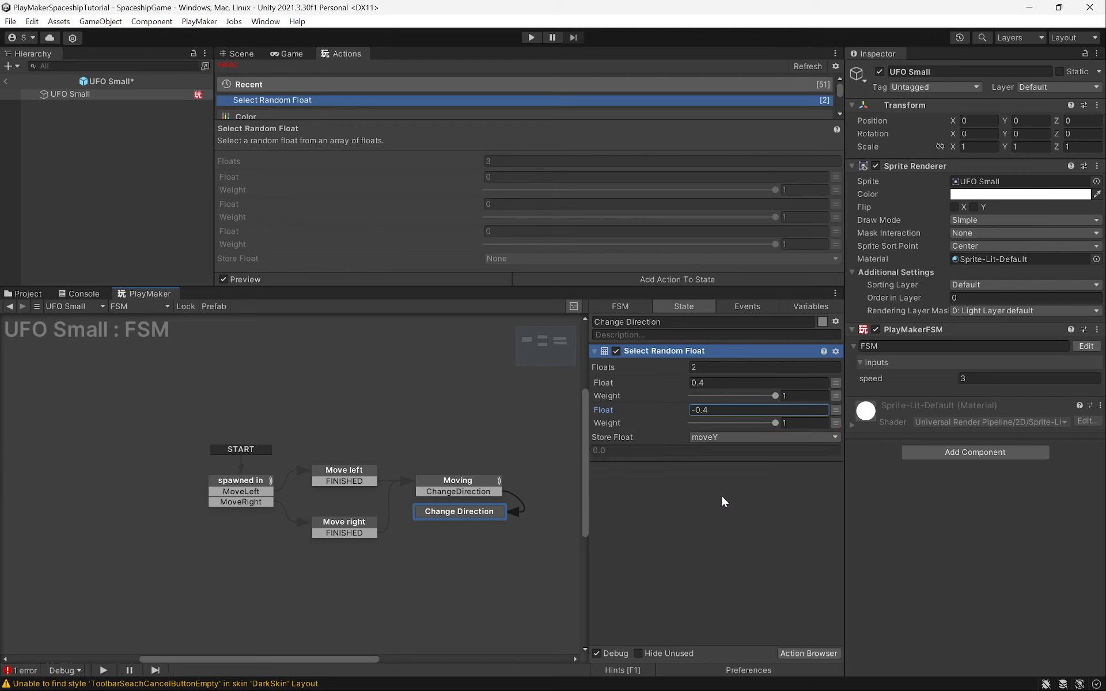
Add a Float Multiply action below Select Random Float in the Change Direction state
click(300, 68)
key(BackSpace)
key(BackSpace)
key(BackSpace)
key(BackSpace)
key(BackSpace)
text(float mu)
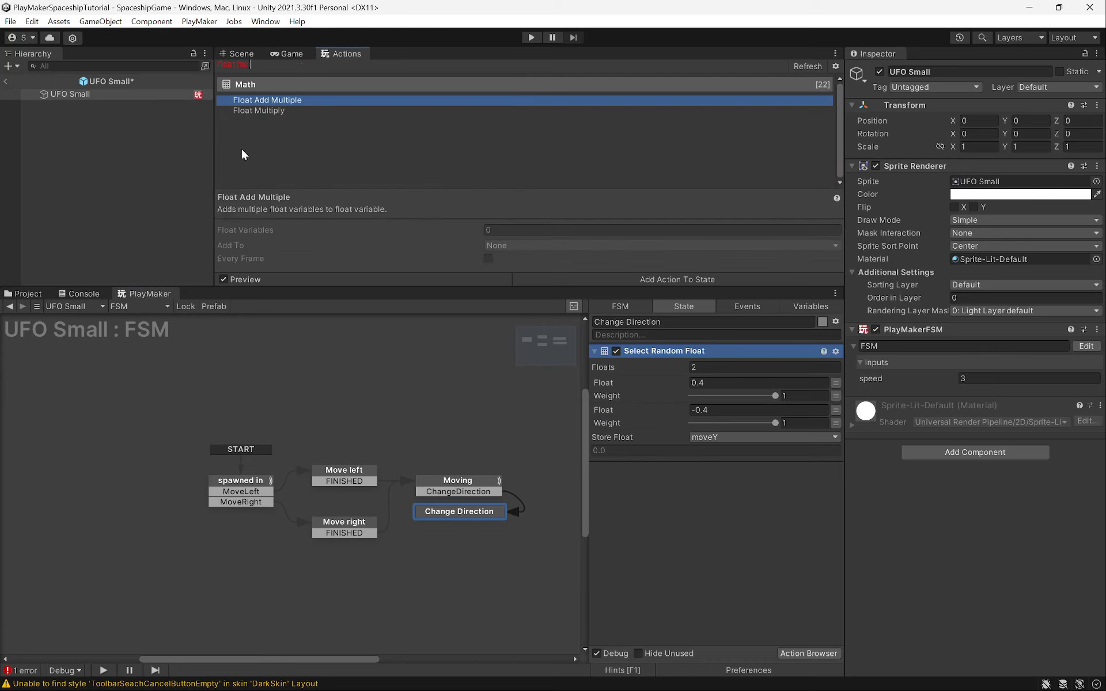
drag(271, 110, 691, 495)
Set Float Multiply to multiply the moveY variable by the speed variable
click(719, 487)
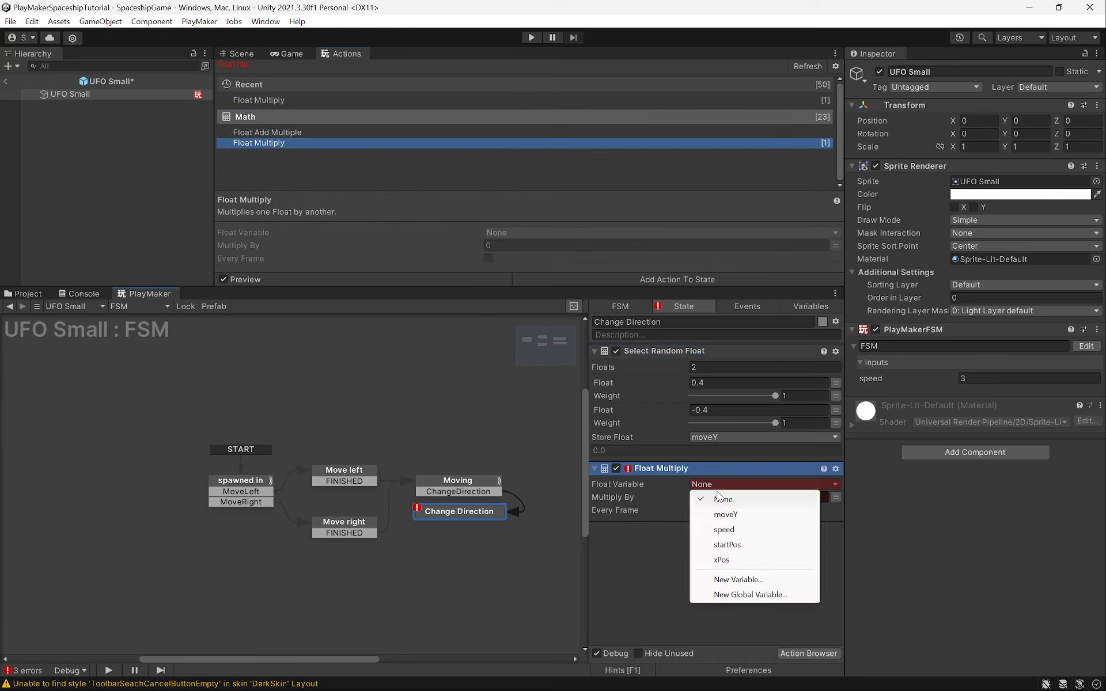
click(716, 486)
click(717, 487)
click(720, 511)
click(835, 510)
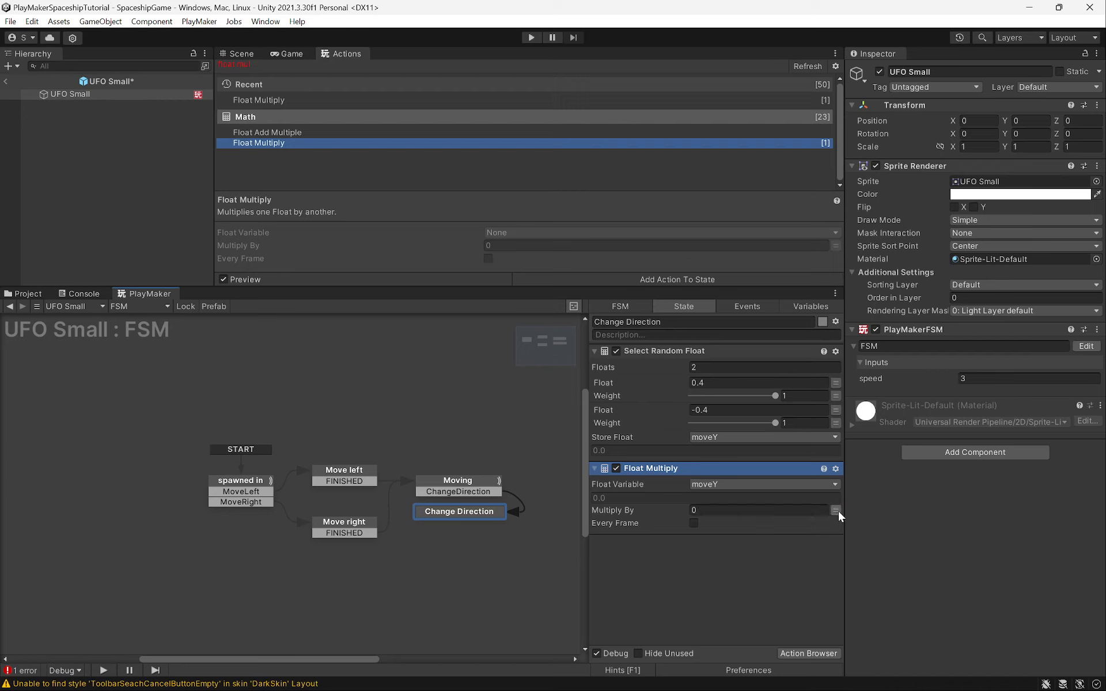
click(807, 511)
click(724, 555)
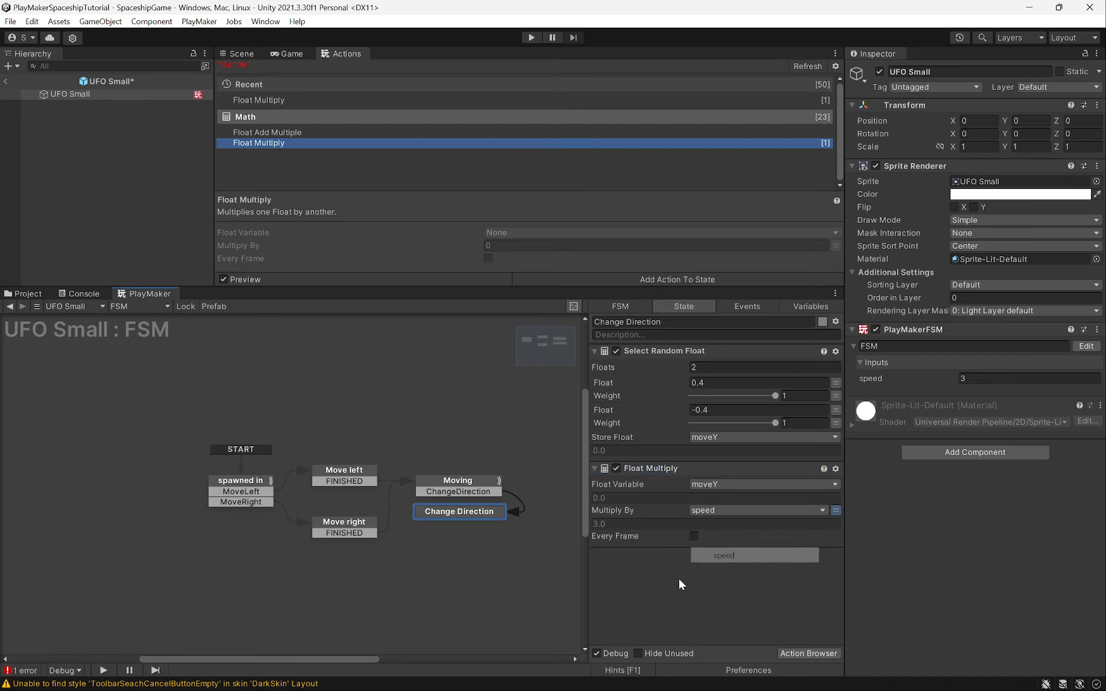
Add a Set Vector3 XYZ action to Change Direction that sets the Y of the movement variable to moveY
click(274, 65)
text(set vector)
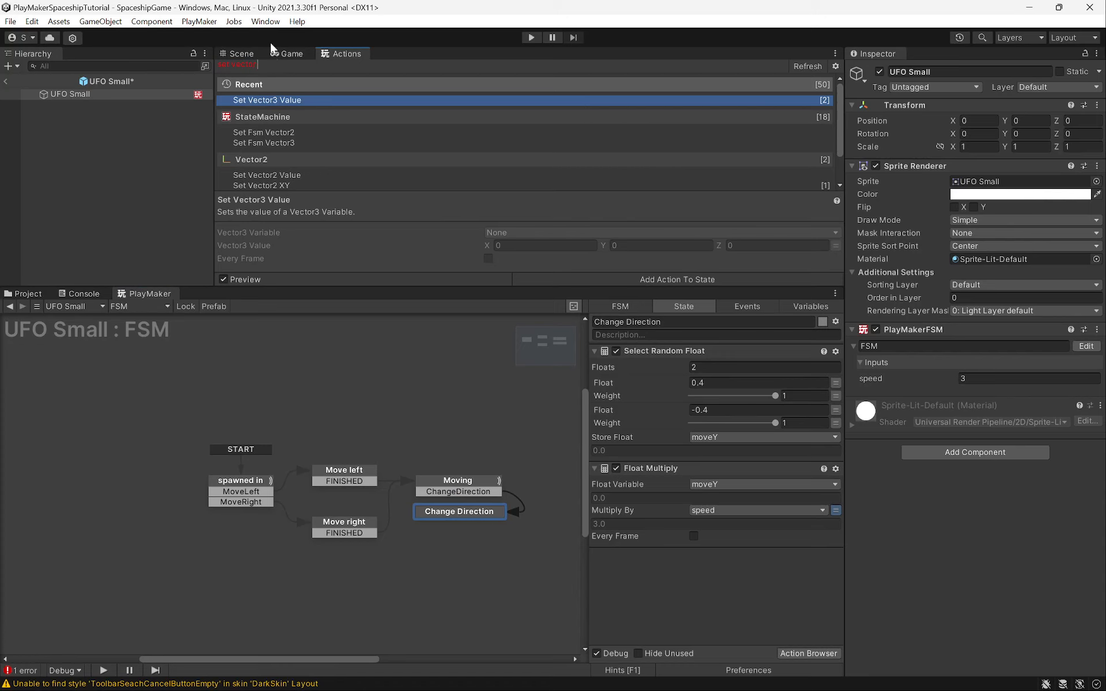
scroll(345, 173, down, 2)
drag(286, 184, 668, 564)
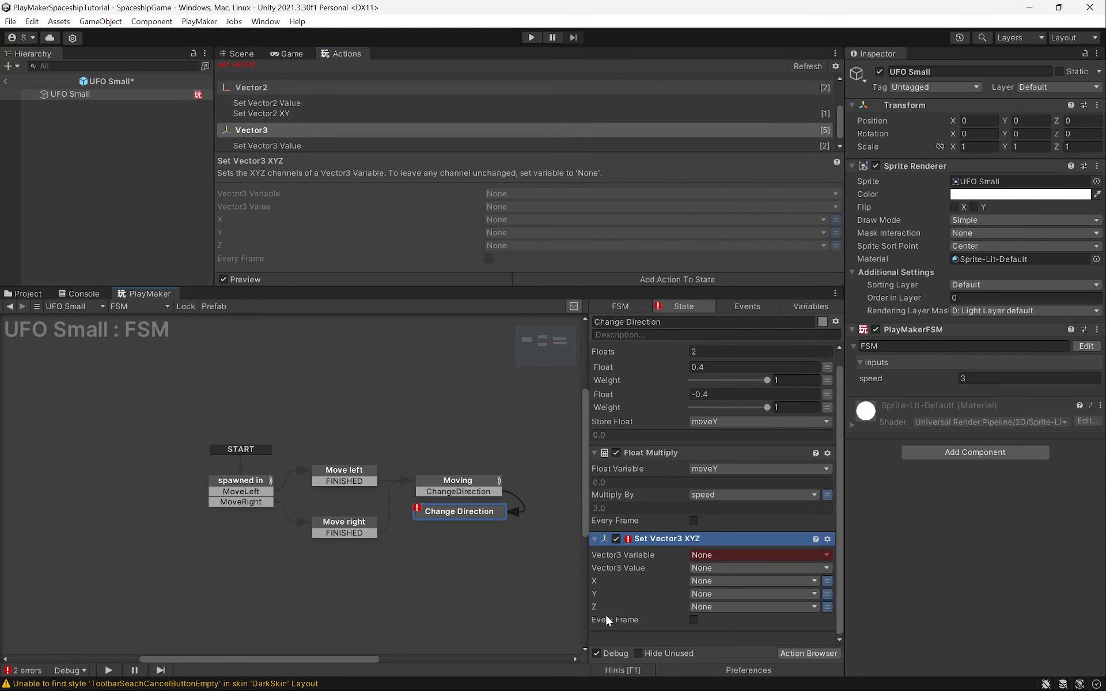
click(697, 556)
click(728, 582)
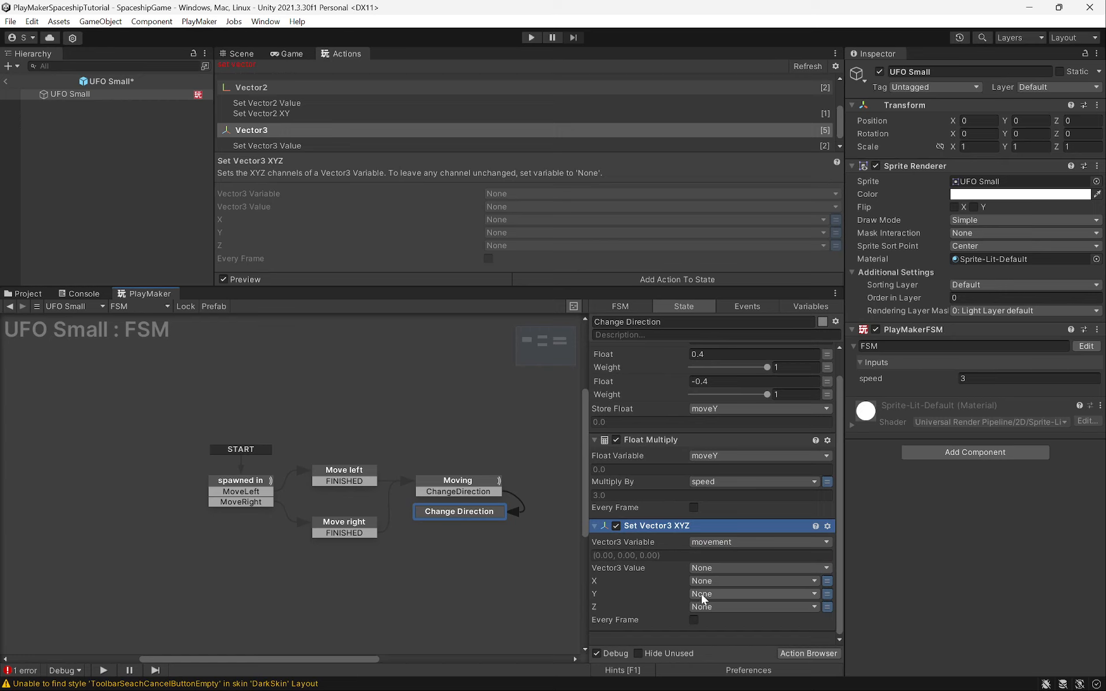
click(701, 599)
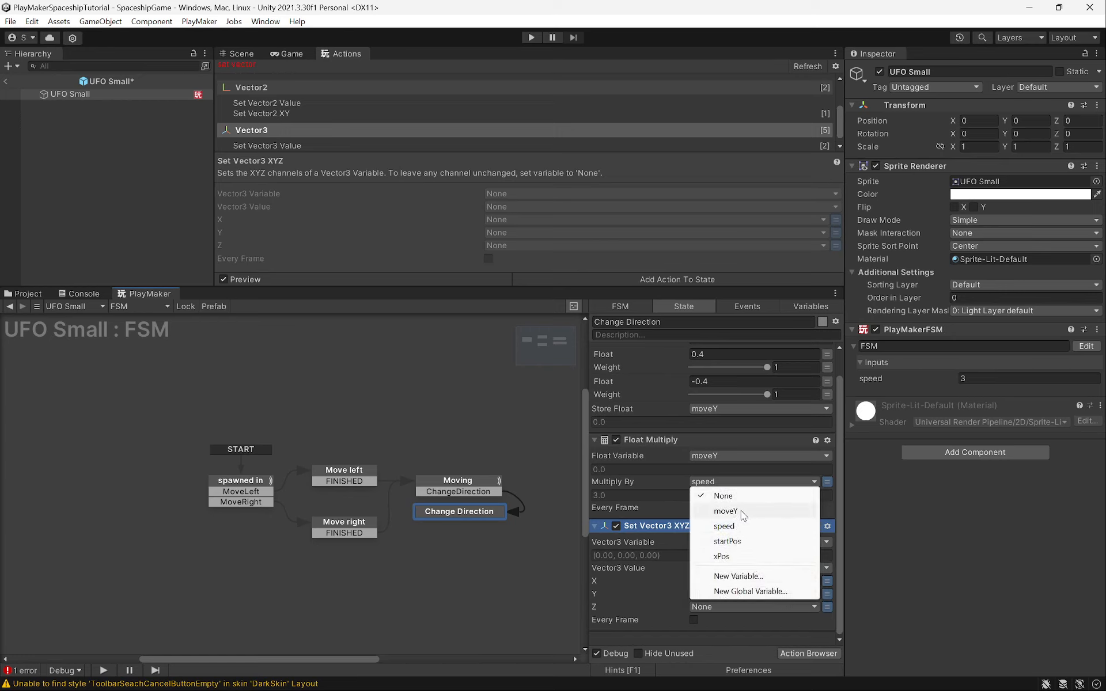
click(725, 511)
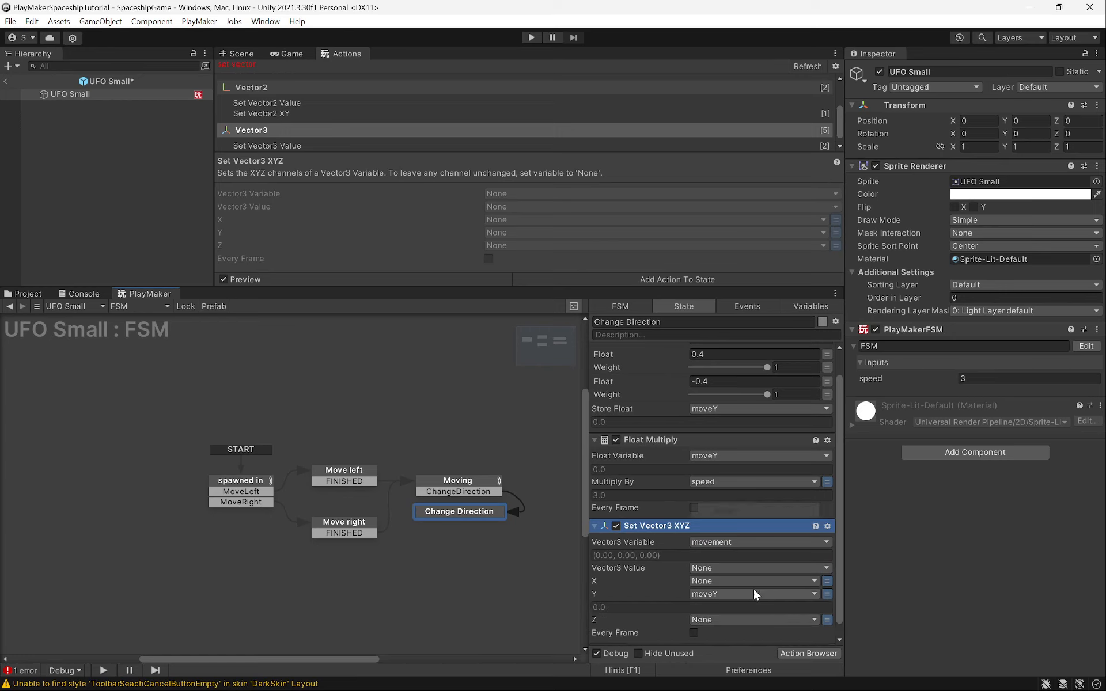
Add a FINISHED transition from Change Direction back to Moving and leave the UFO Small prefab
ctrl+click(452, 515)
drag(465, 523, 474, 479)
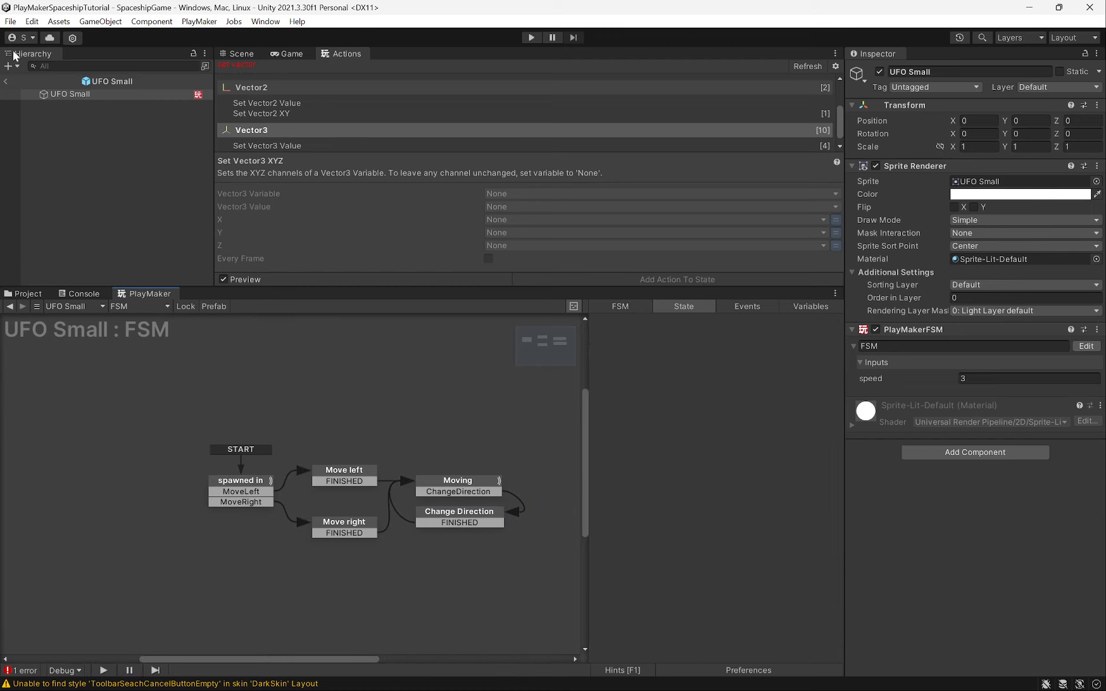
click(6, 80)
Assign the UFO Small prefab as the game object of the Create Object action in the UFO spawner's FSM
click(242, 54)
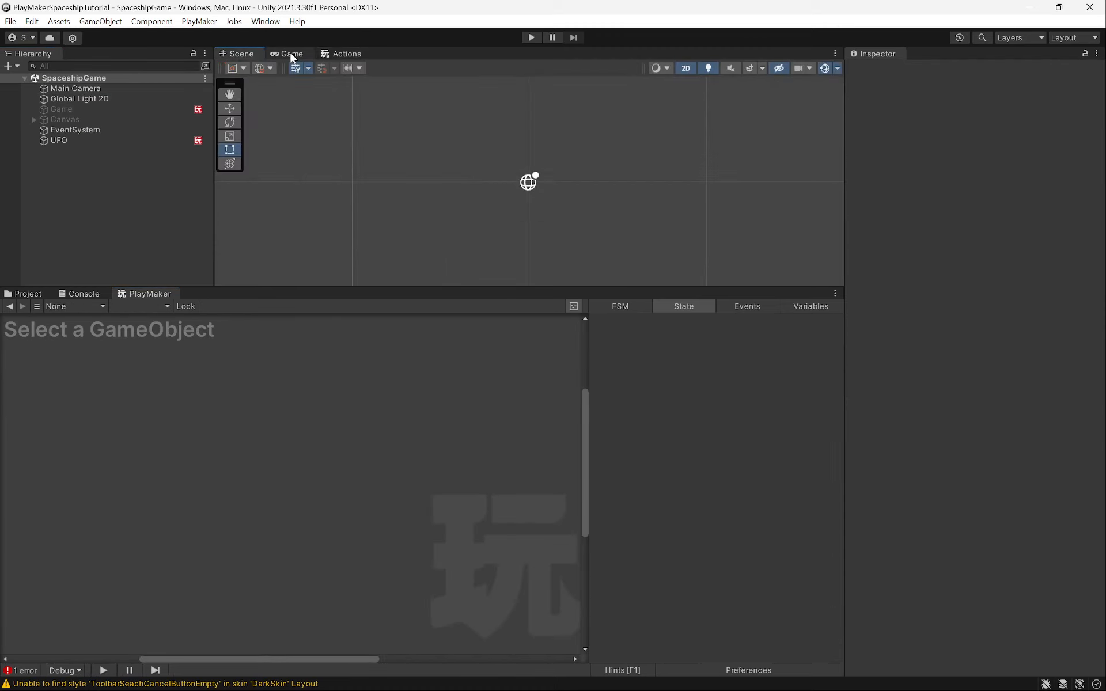
click(58, 141)
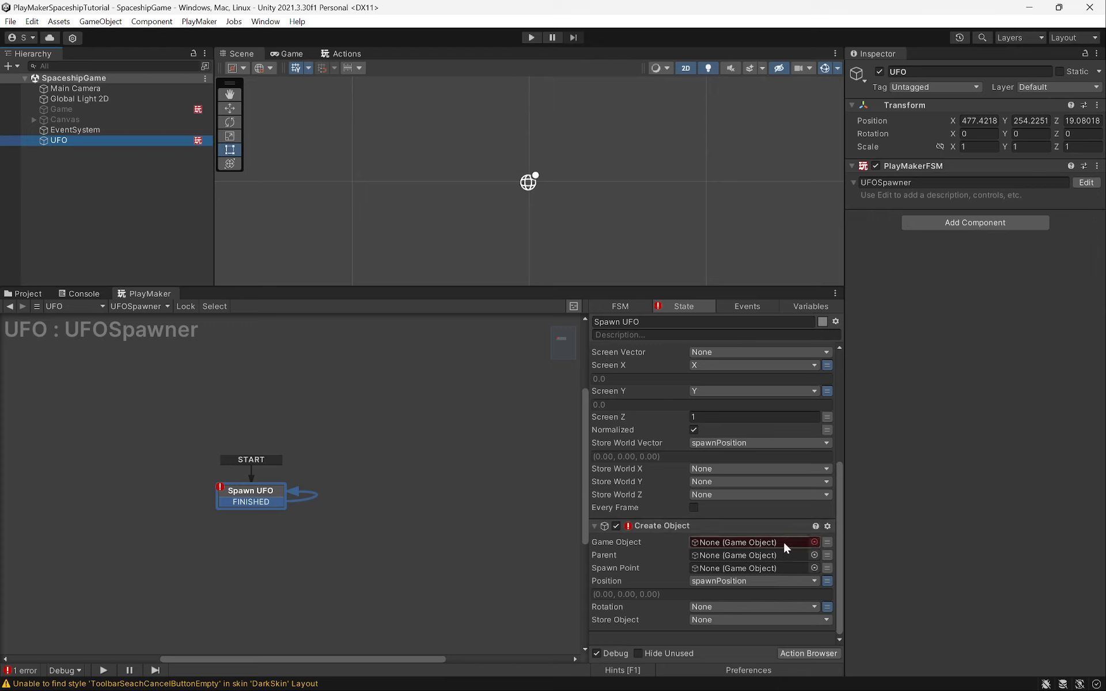
click(815, 542)
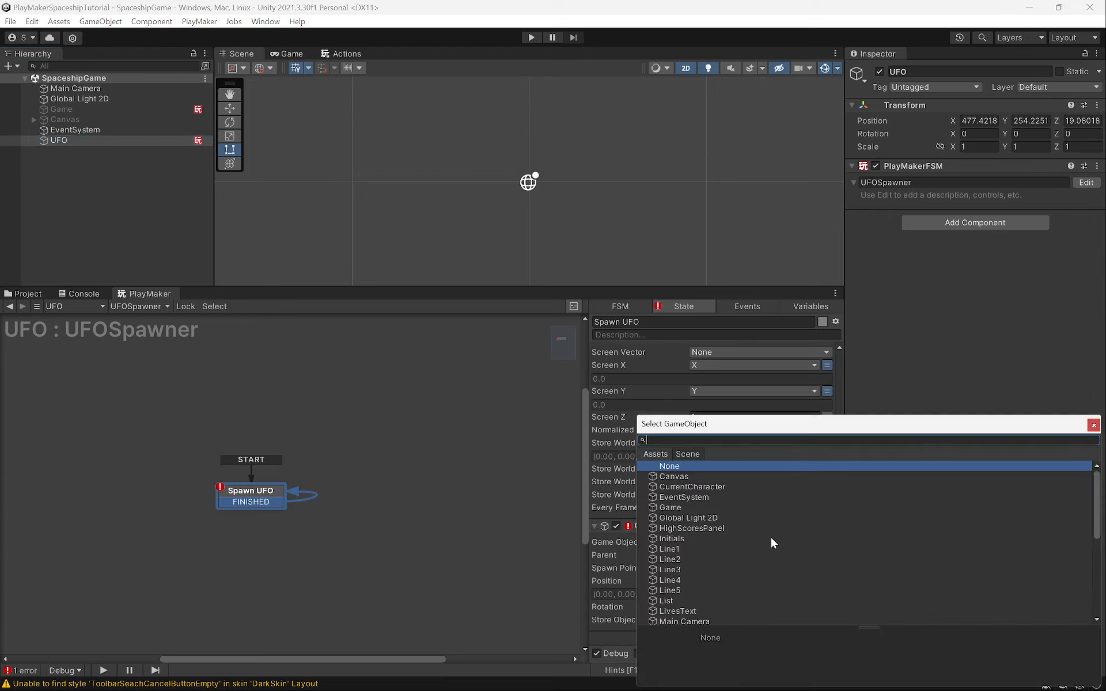
click(668, 452)
double_click(682, 477)
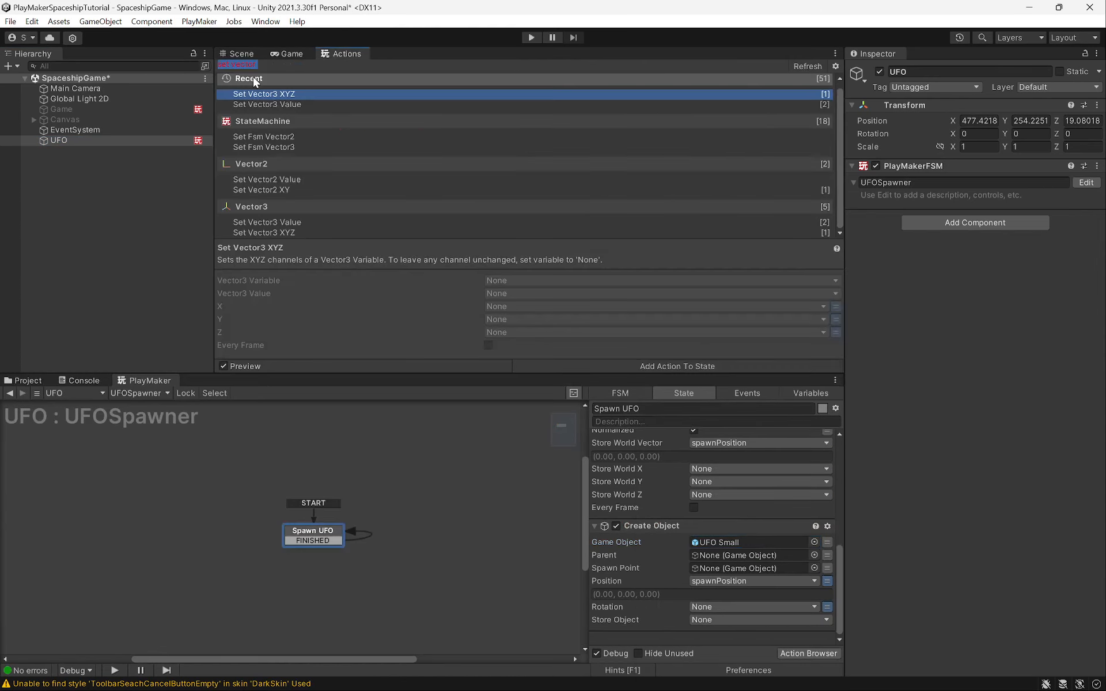
Add a Wait action of 2 seconds after Create Object in the Spawn UFO state and save the scene
text(wait)
click(234, 109)
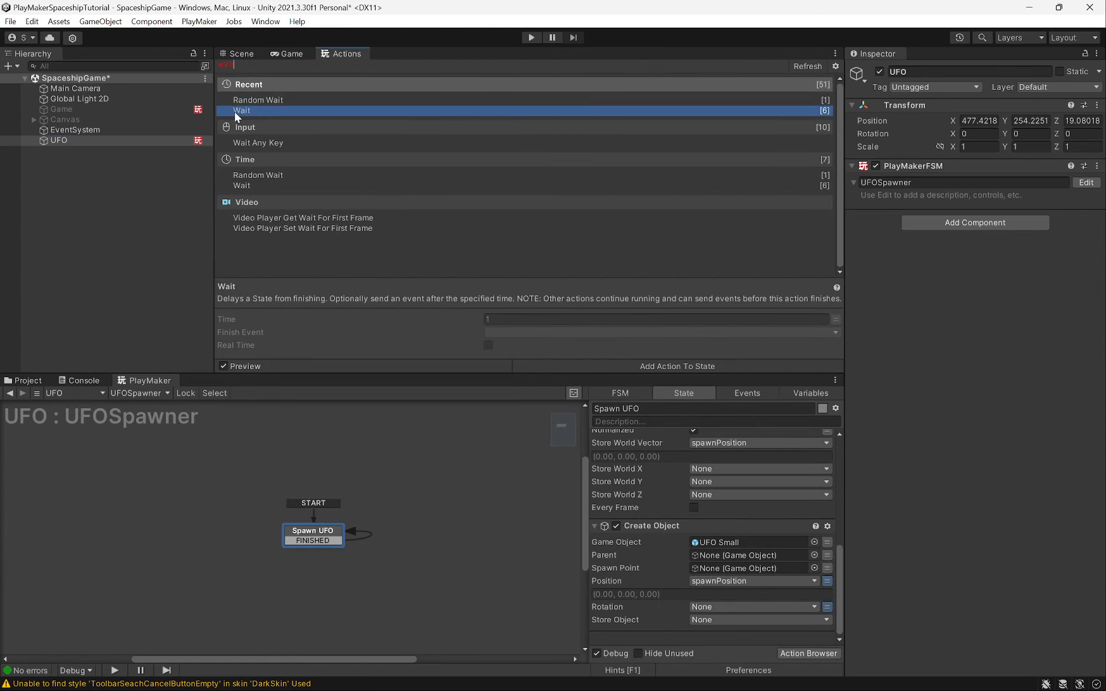
drag(234, 110, 690, 617)
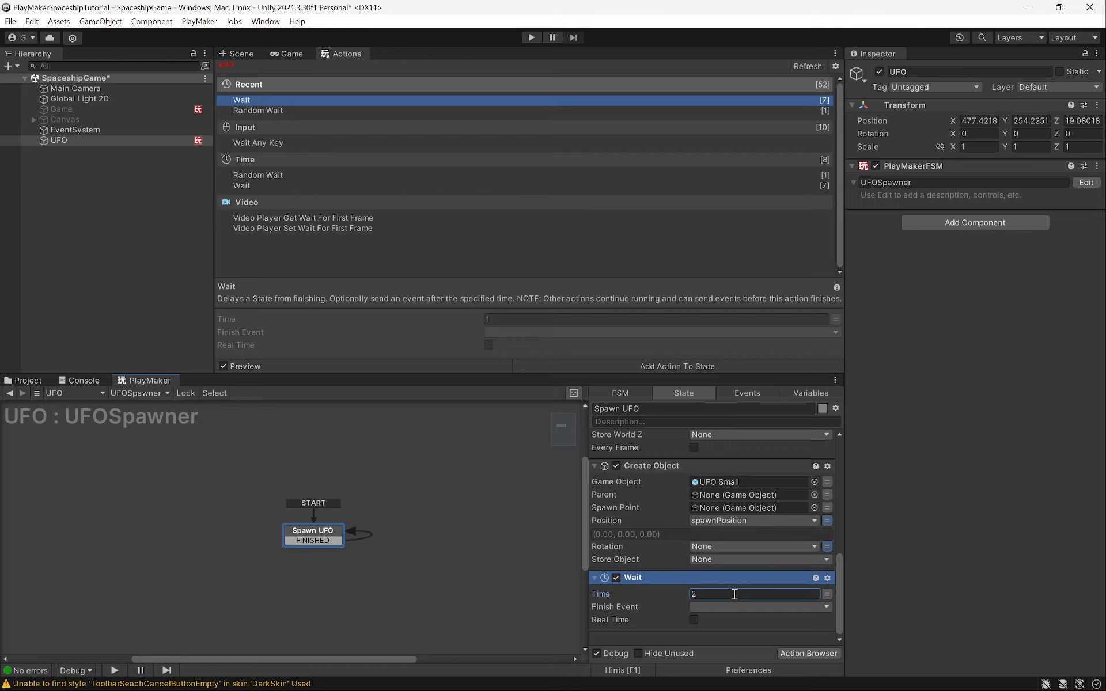
key(ctrl+s)
Play the game and examine a spawned UFO Small clone's movement and running FSM in the scene
click(280, 54)
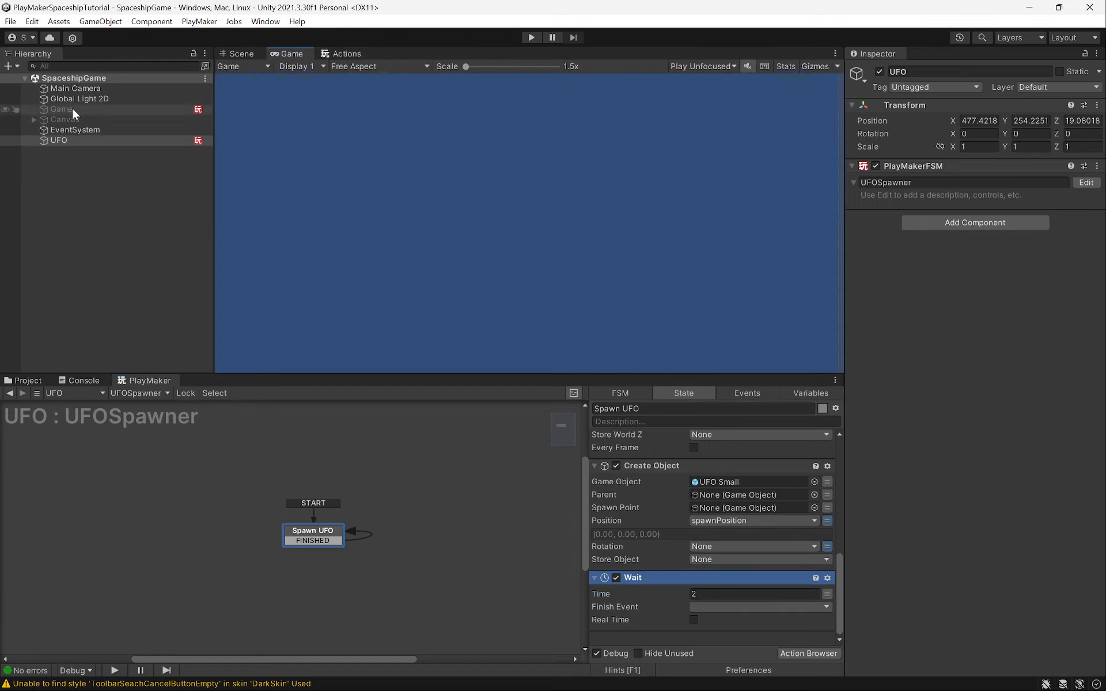
click(49, 141)
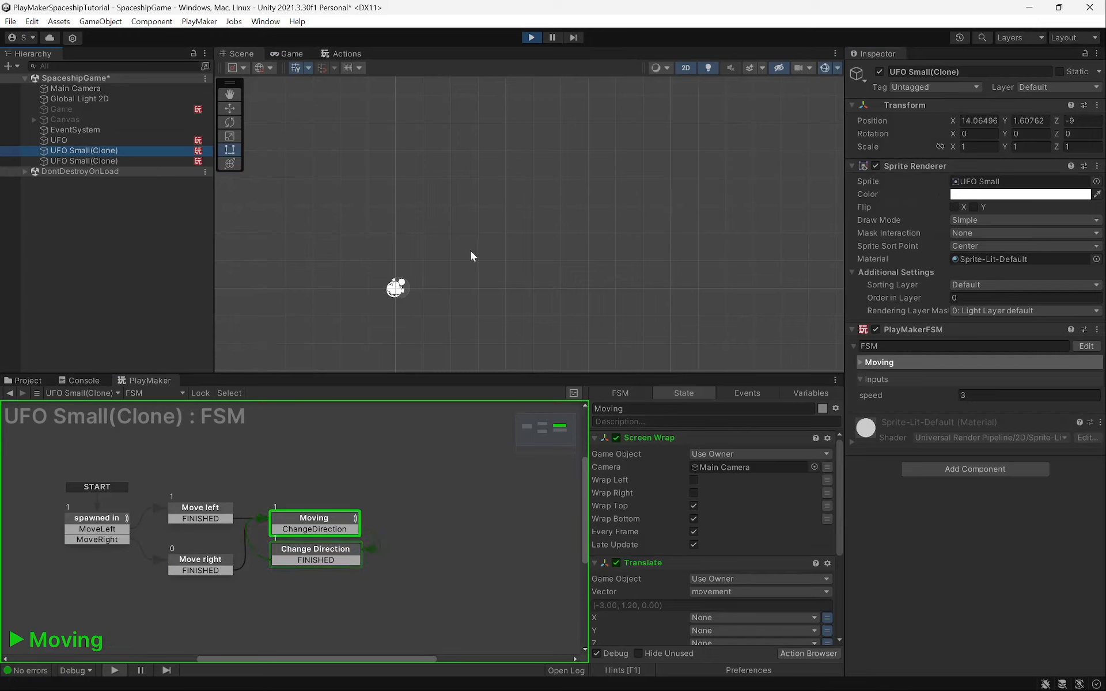
scroll(464, 254, down, 5)
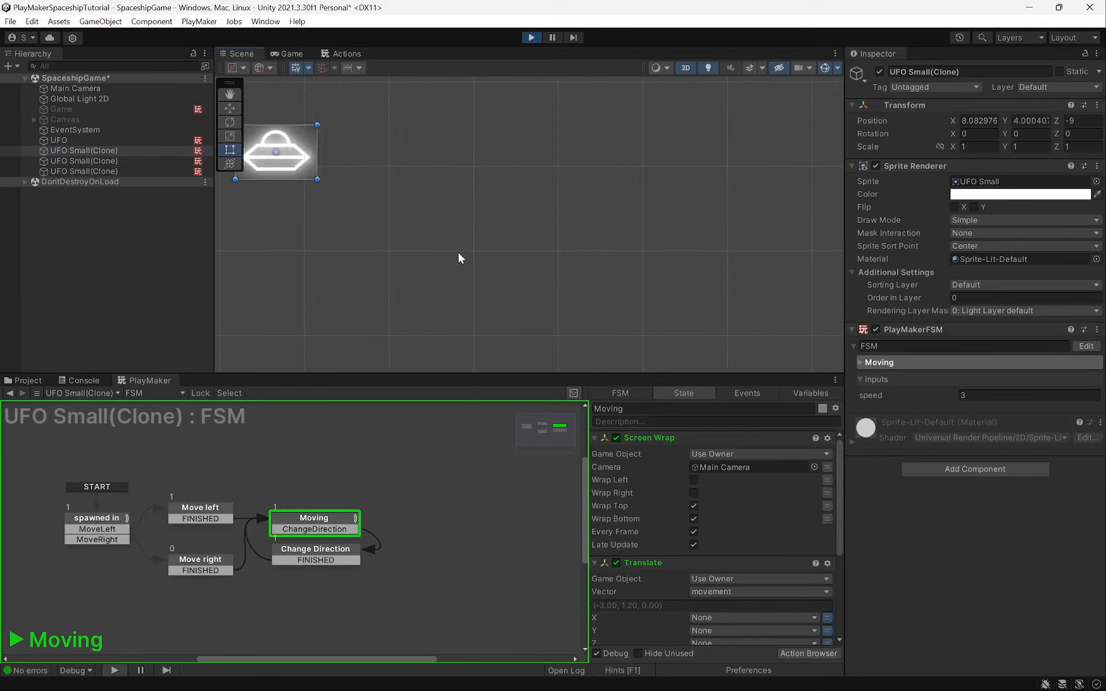
Examine how the spawned UFO Small clones travel relative to the camera bounds in the running scene
scroll(446, 236, down, 8)
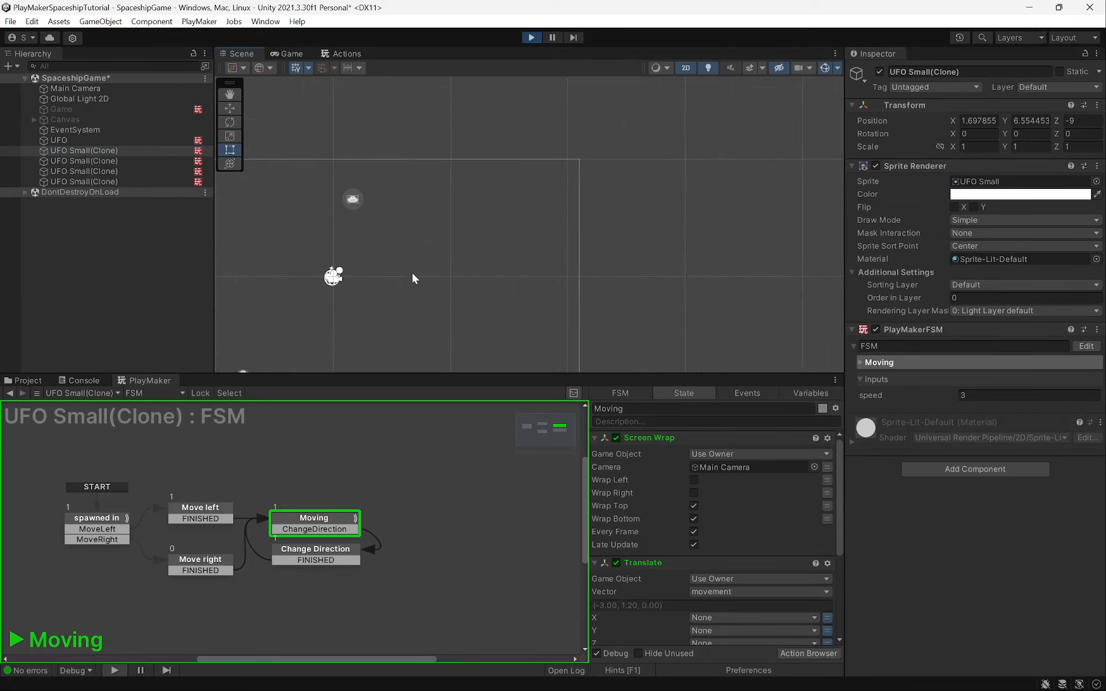
middle_drag(447, 253, 614, 215)
middle_drag(528, 206, 537, 209)
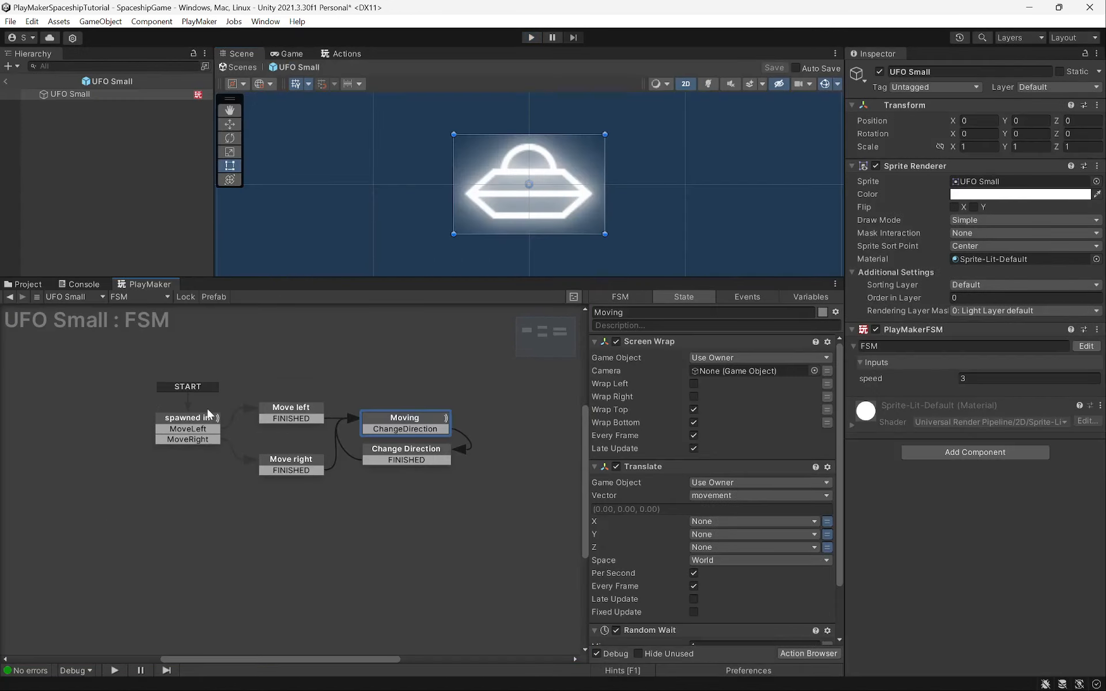
Copy the Get Position 2d and Float Abs actions from the spawned in state of the UFO Small prefab's FSM
click(190, 423)
scroll(675, 480, down, 3)
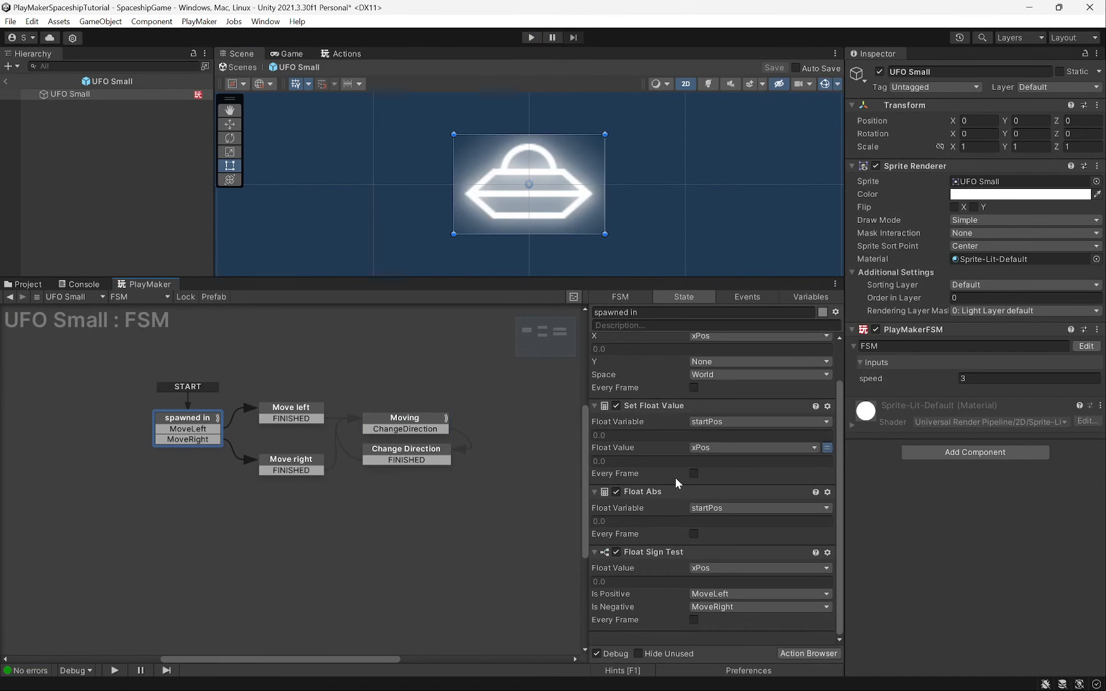
click(294, 414)
click(190, 419)
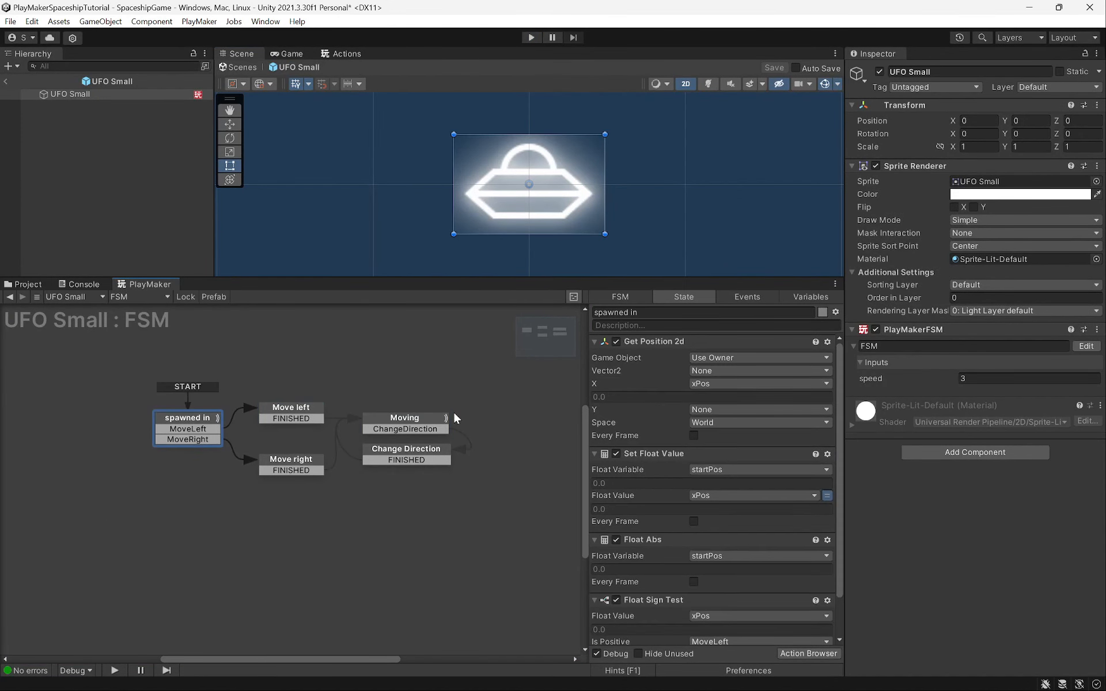
click(655, 344)
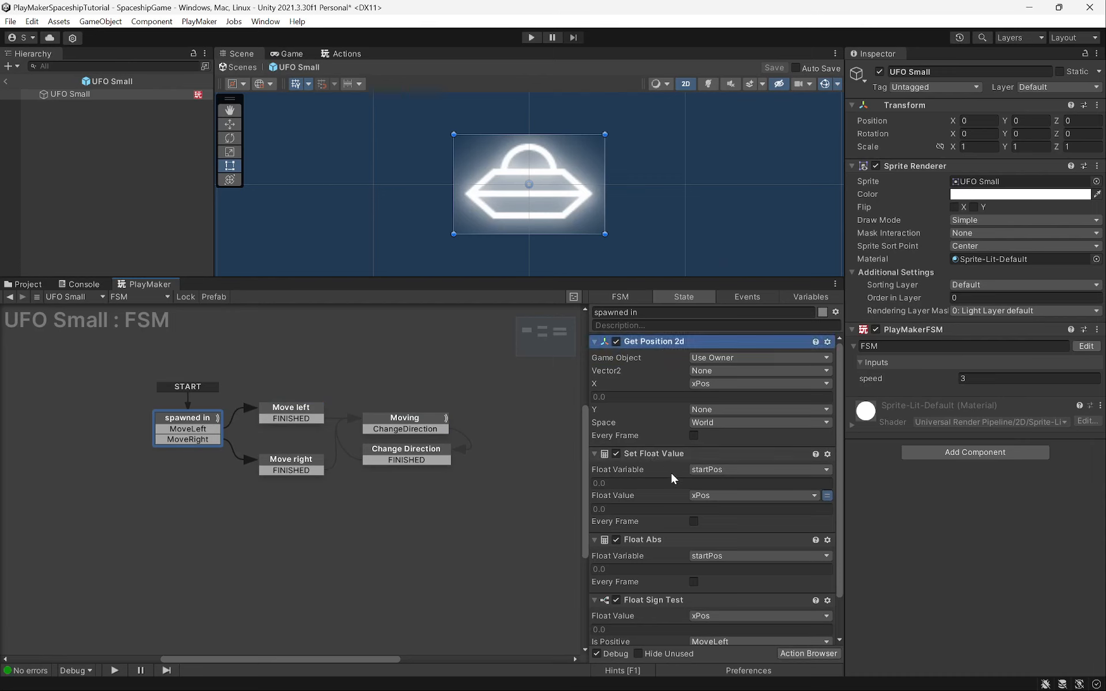
scroll(672, 475, down, 3)
scroll(685, 490, up, 3)
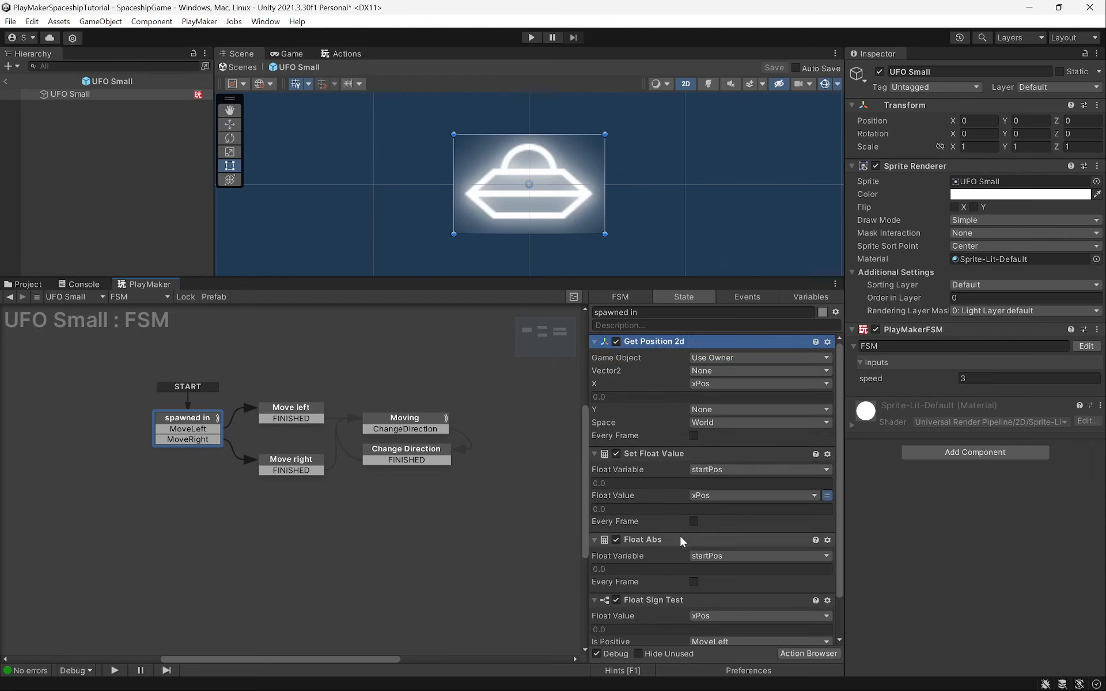
ctrl+click(646, 540)
click(639, 345)
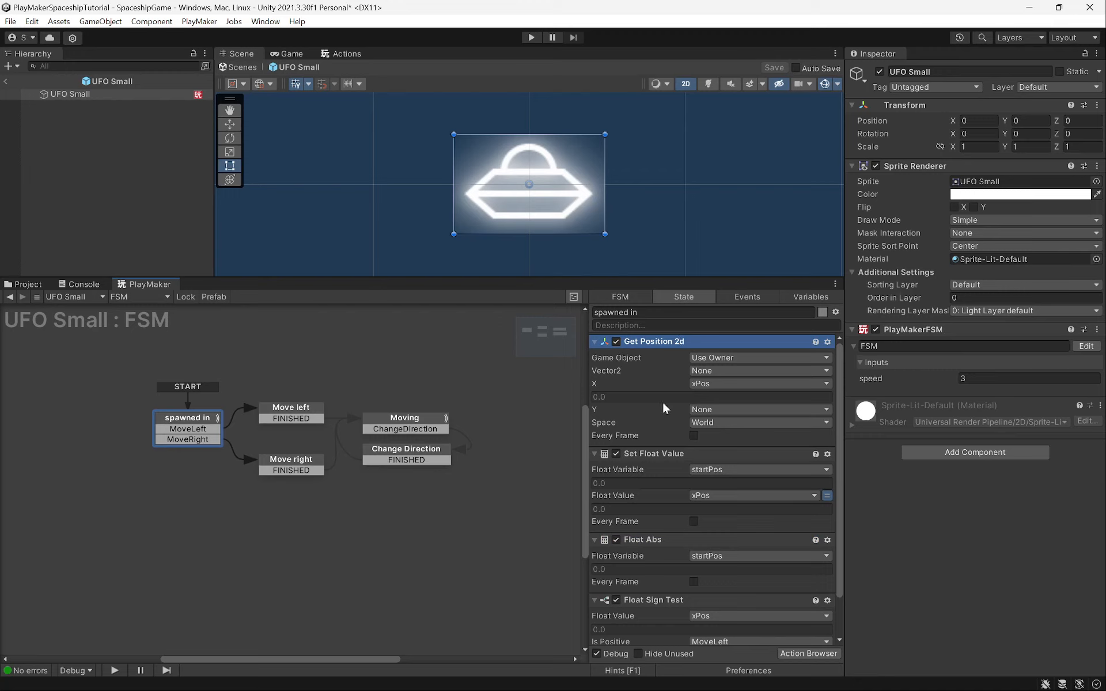
ctrl+click(655, 545)
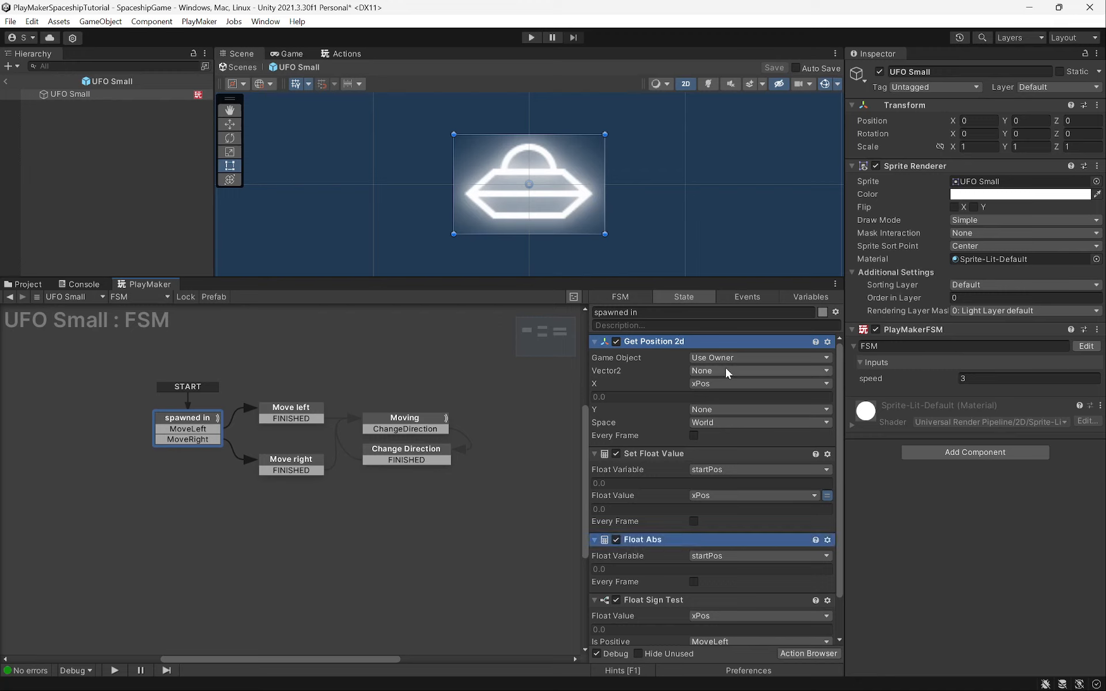
right_click(656, 345)
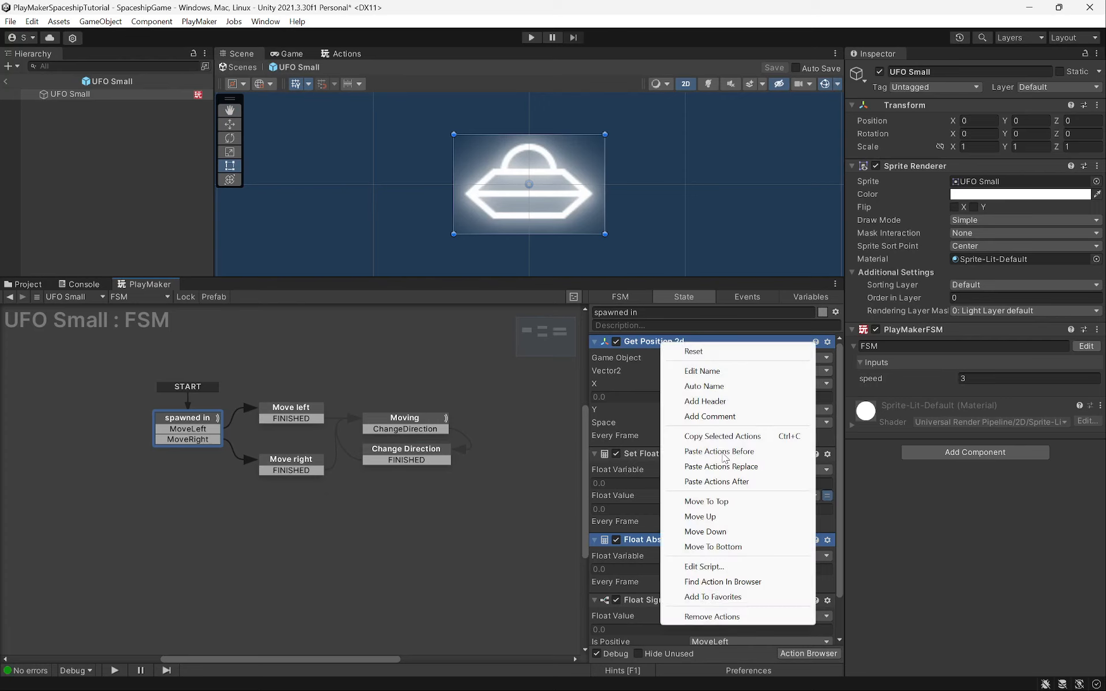
click(752, 433)
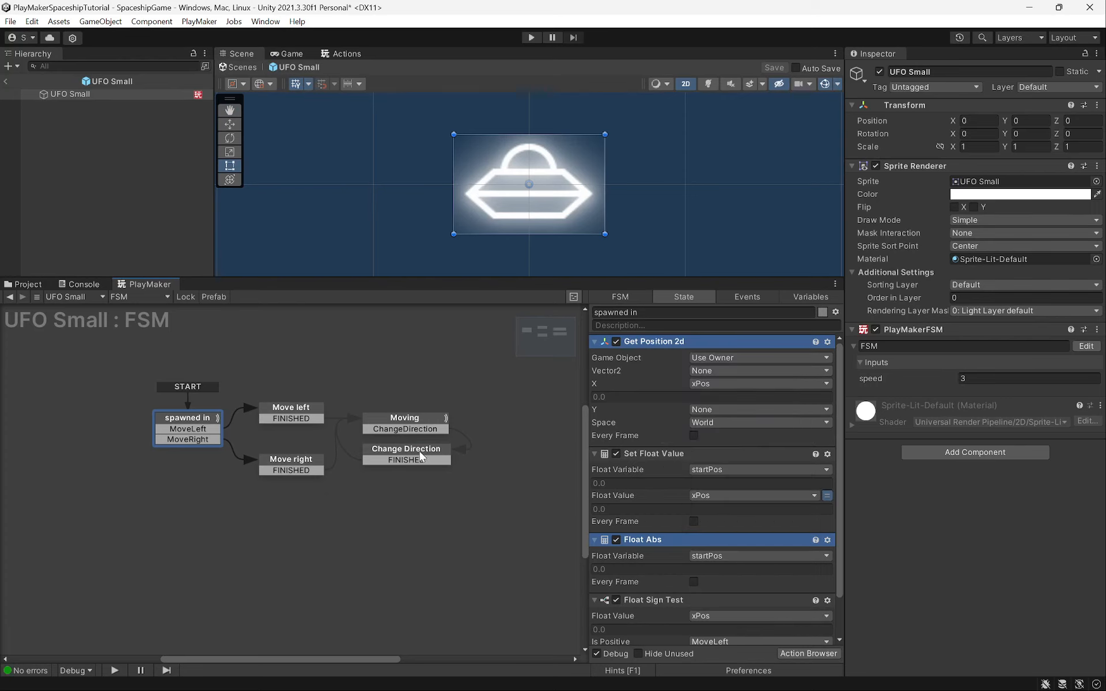
Collapse the Screen Wrap, Translate and Random Wait actions in the Moving state
click(393, 419)
scroll(675, 495, down, 3)
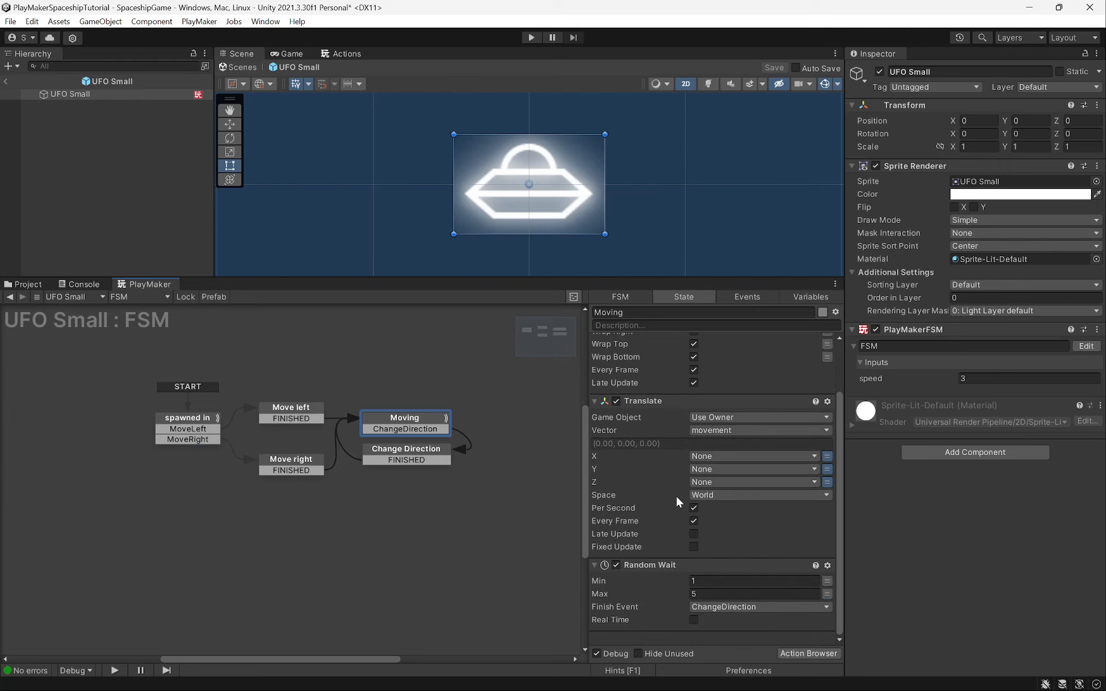
scroll(686, 633, up, 3)
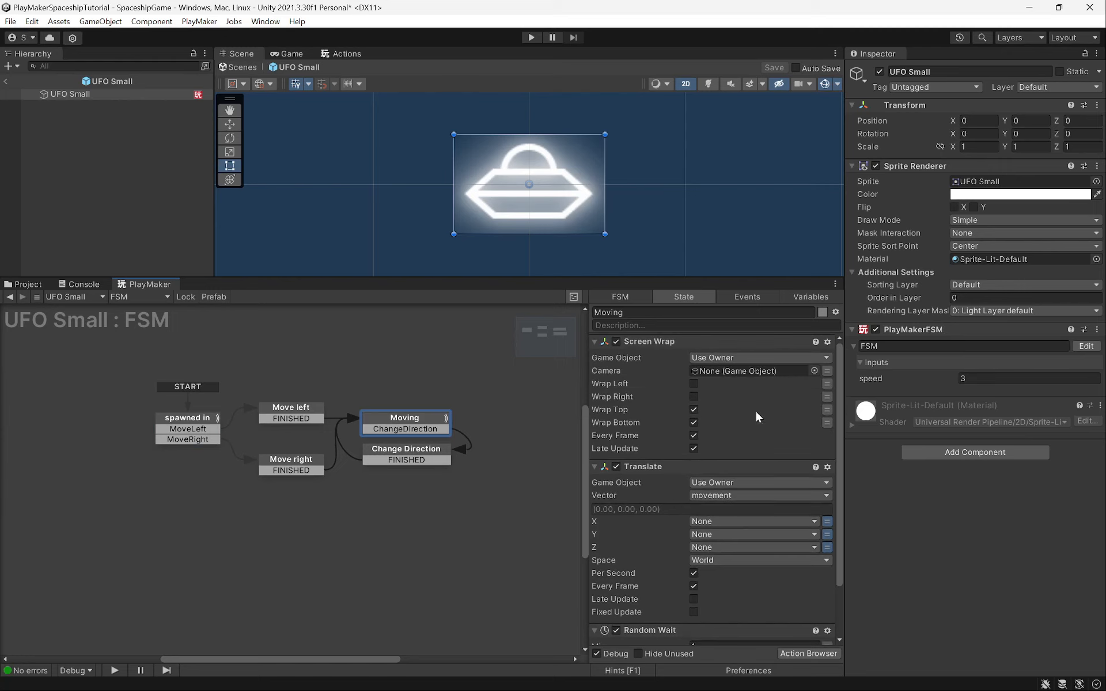
click(595, 342)
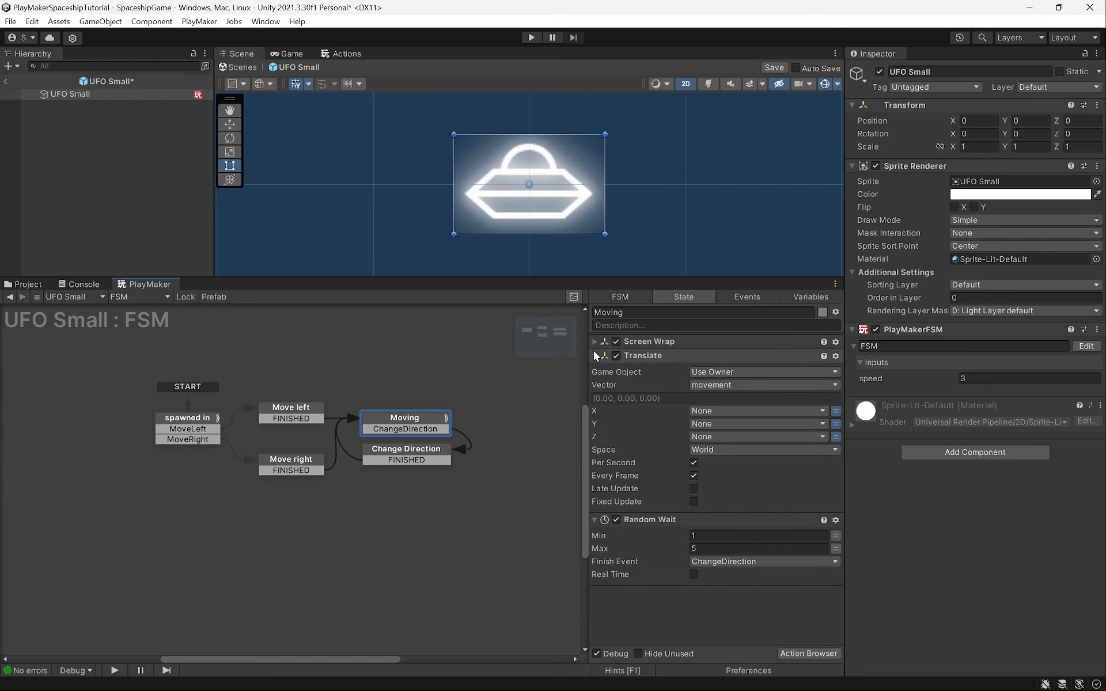
click(594, 355)
click(595, 370)
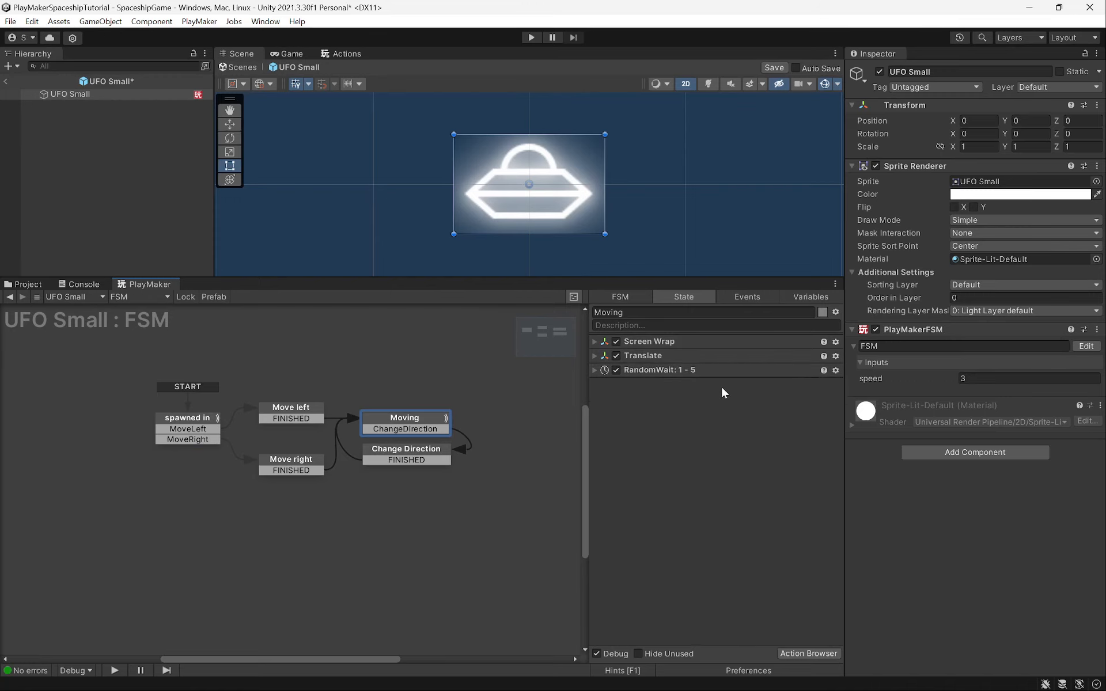
Add a header titled Movement above the actions in the Moving state
right_click(674, 410)
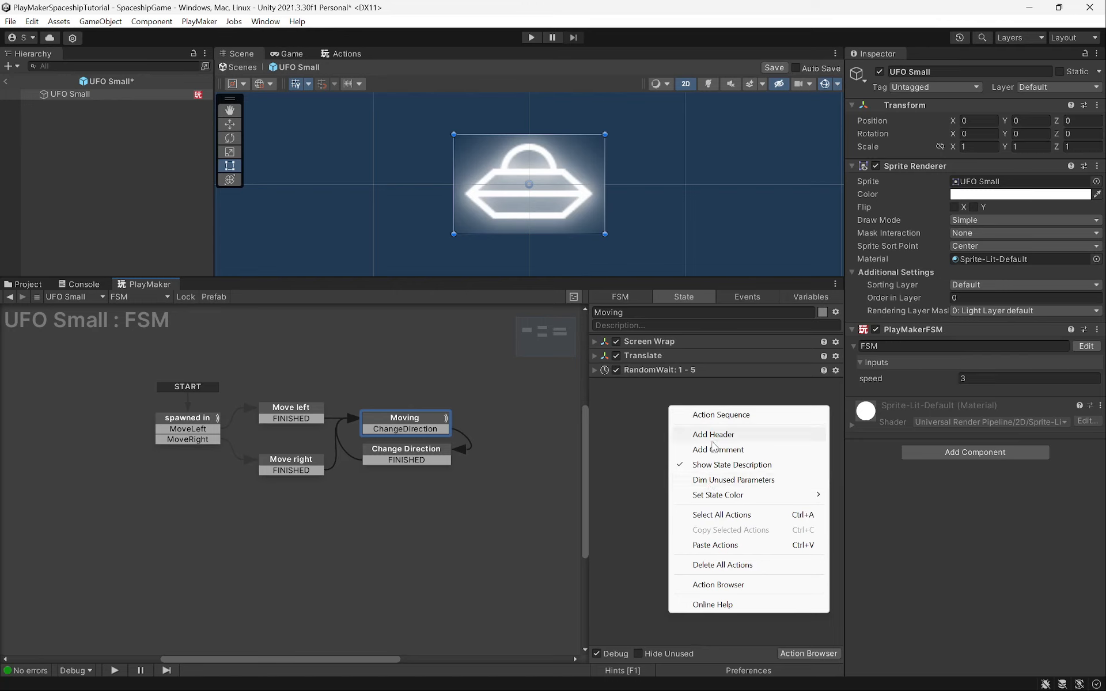
click(724, 439)
double_click(620, 346)
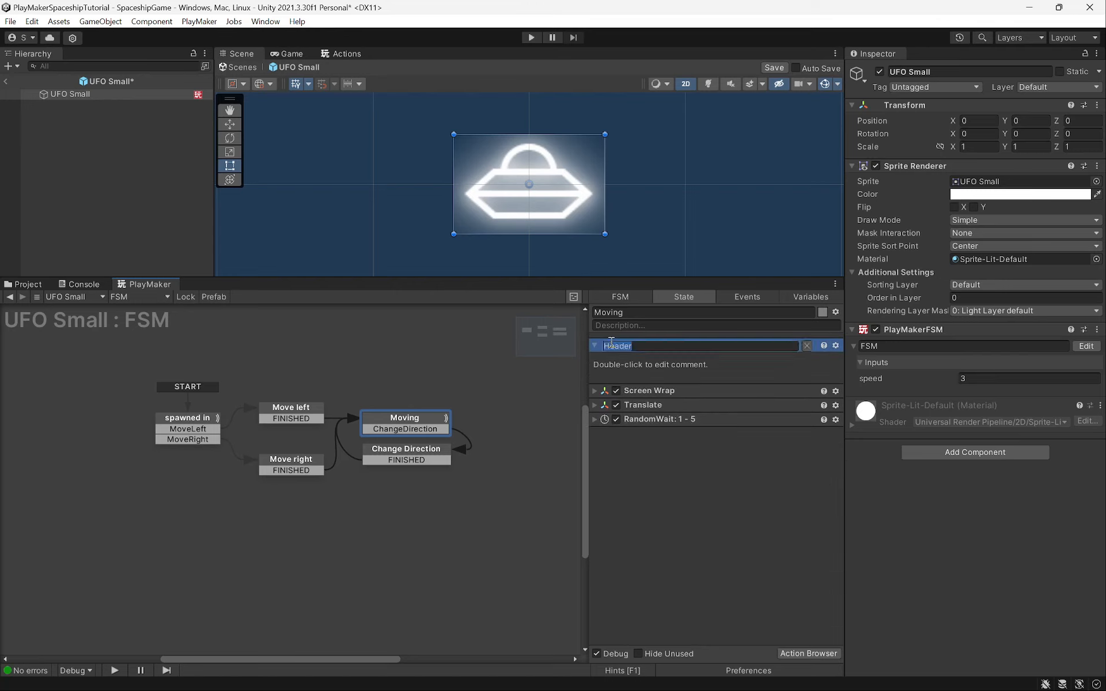
text(Movement)
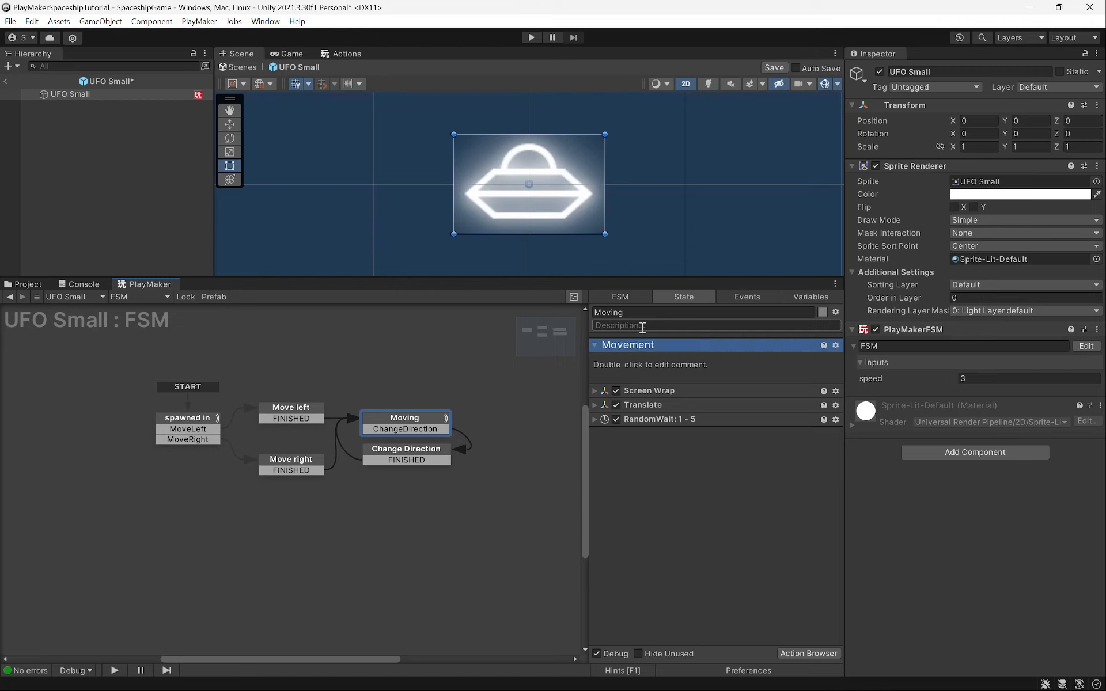
Add a second header titled Out of bounds and place it below the Random Wait action in the Moving state
right_click(675, 482)
click(742, 509)
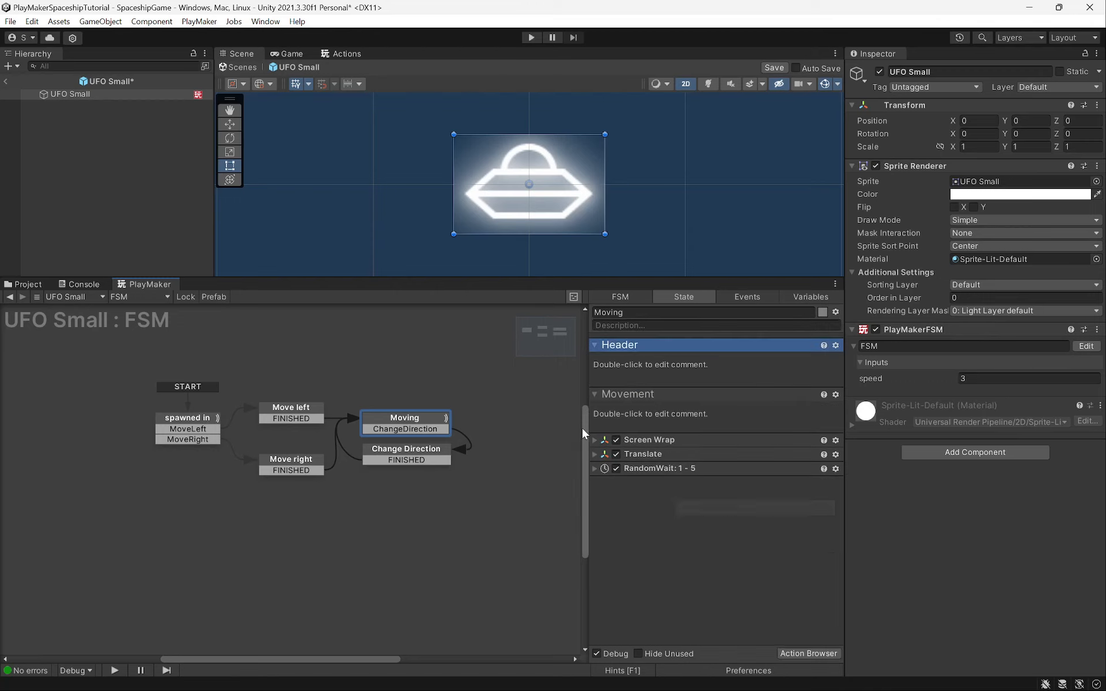
drag(614, 349, 674, 549)
double_click(620, 437)
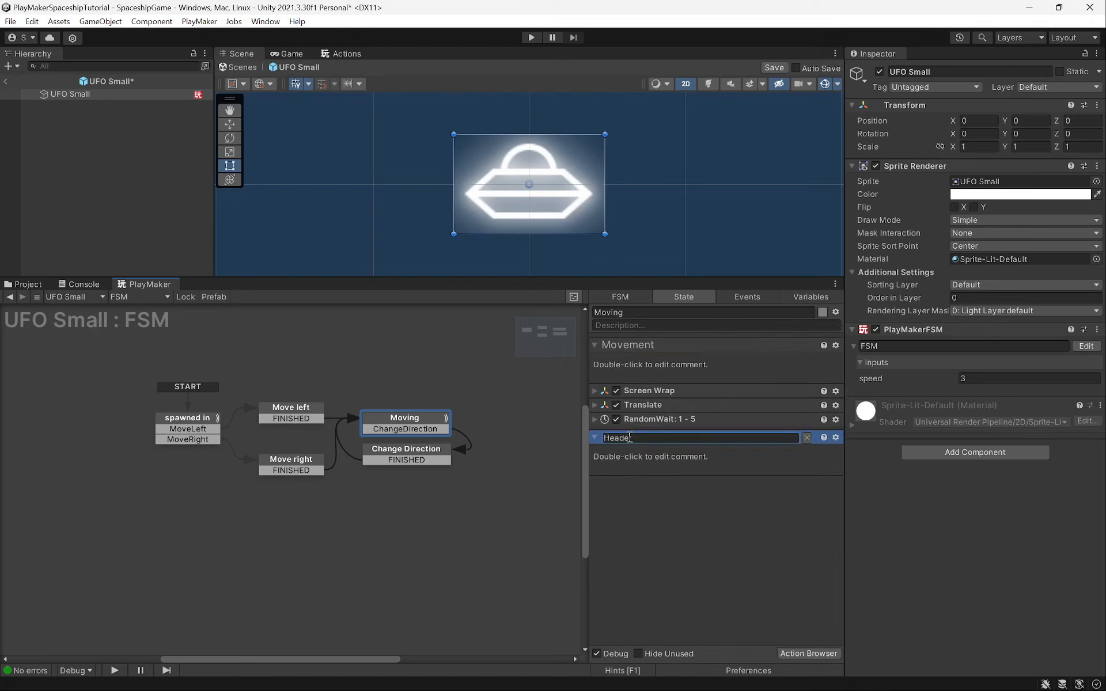
text(Out of bounds)
key(Return)
click(701, 507)
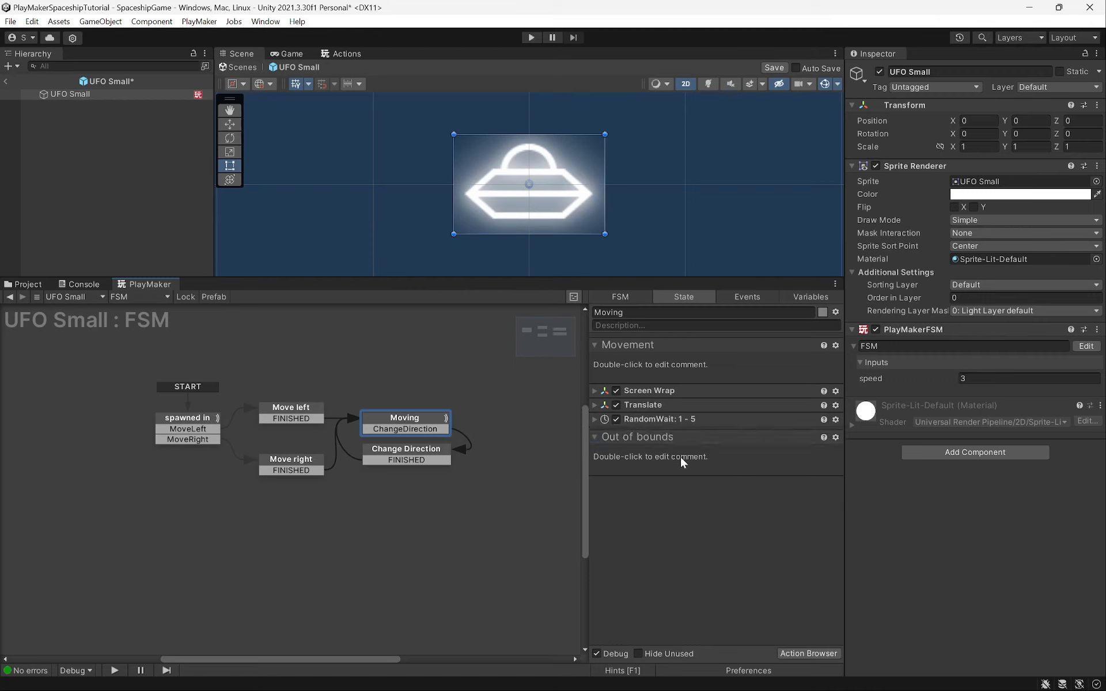
Copy Get Position 2d and Float Abs from the spawned in state and paste them under the Out of bounds header in Moving
click(176, 421)
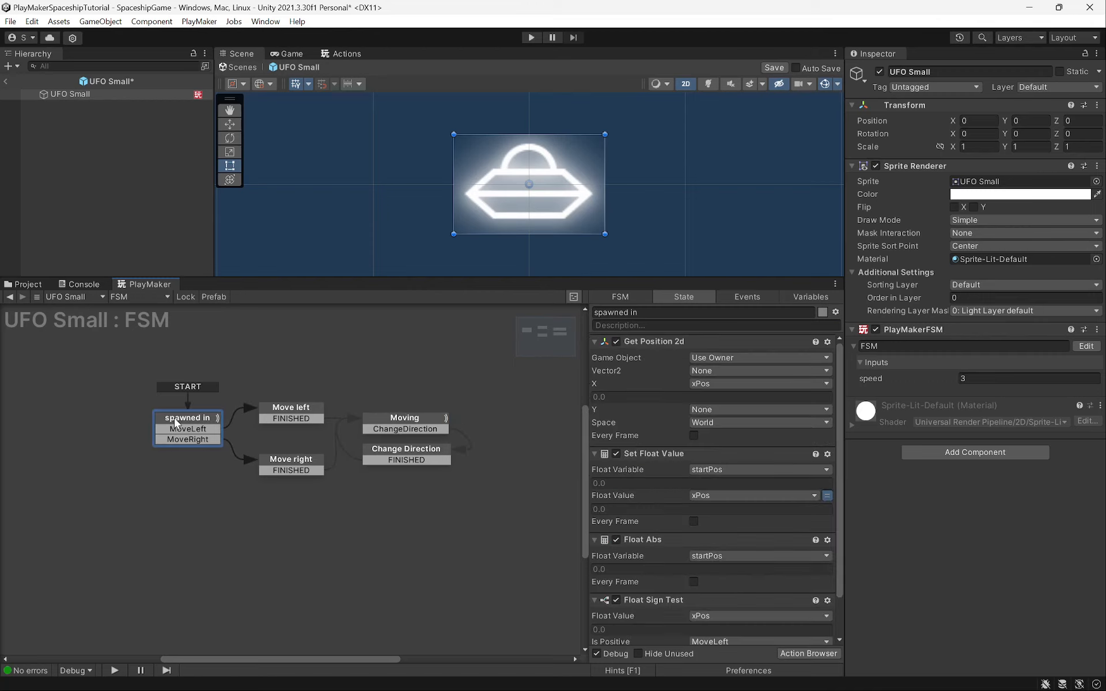
click(640, 344)
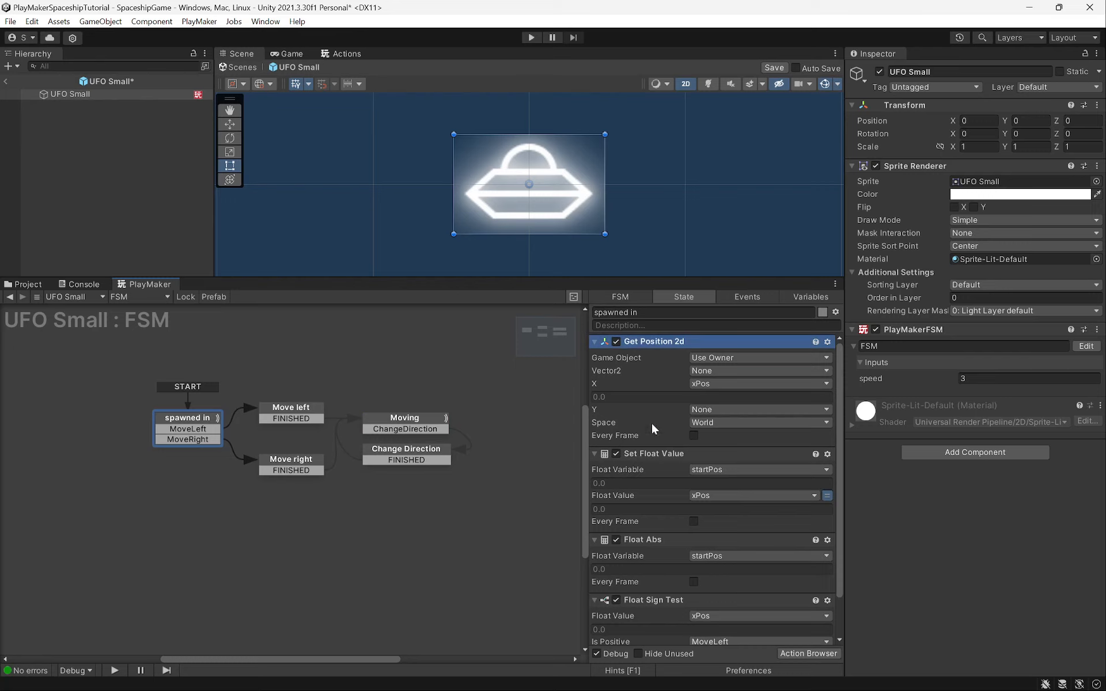
click(657, 541)
right_click(650, 550)
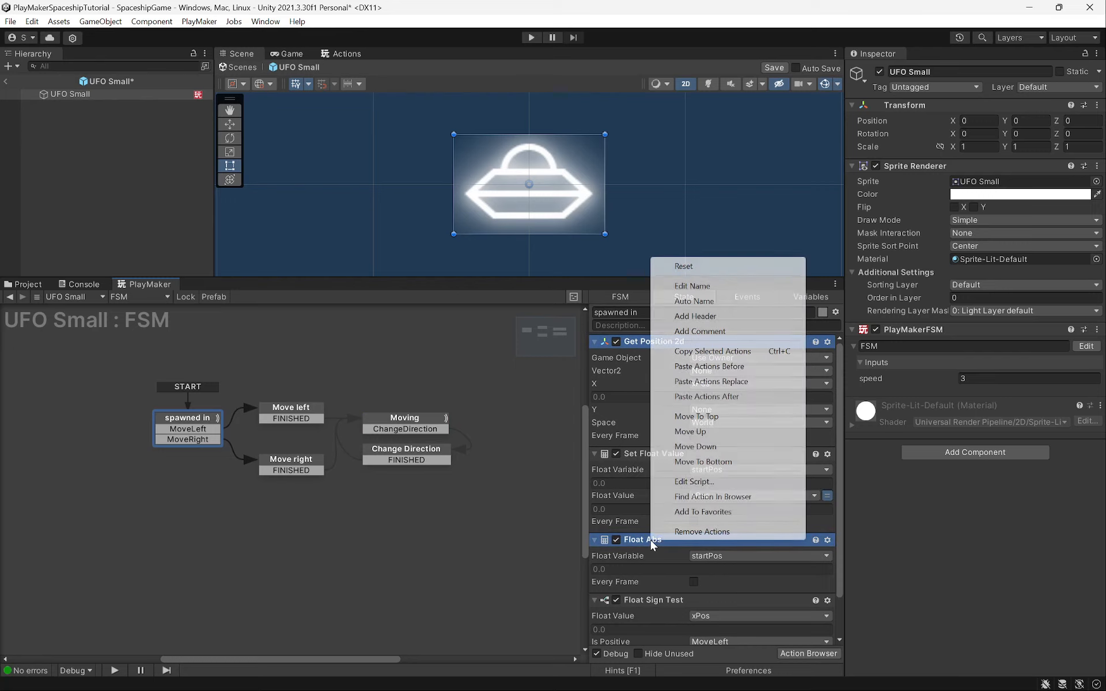
click(711, 352)
click(447, 419)
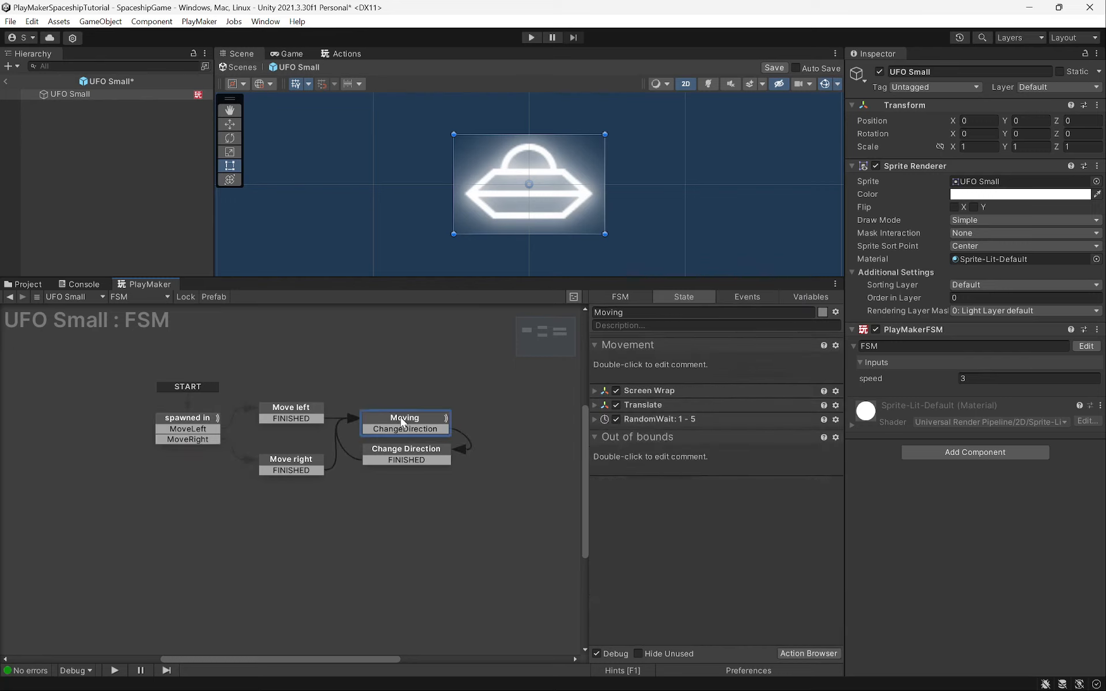
right_click(682, 517)
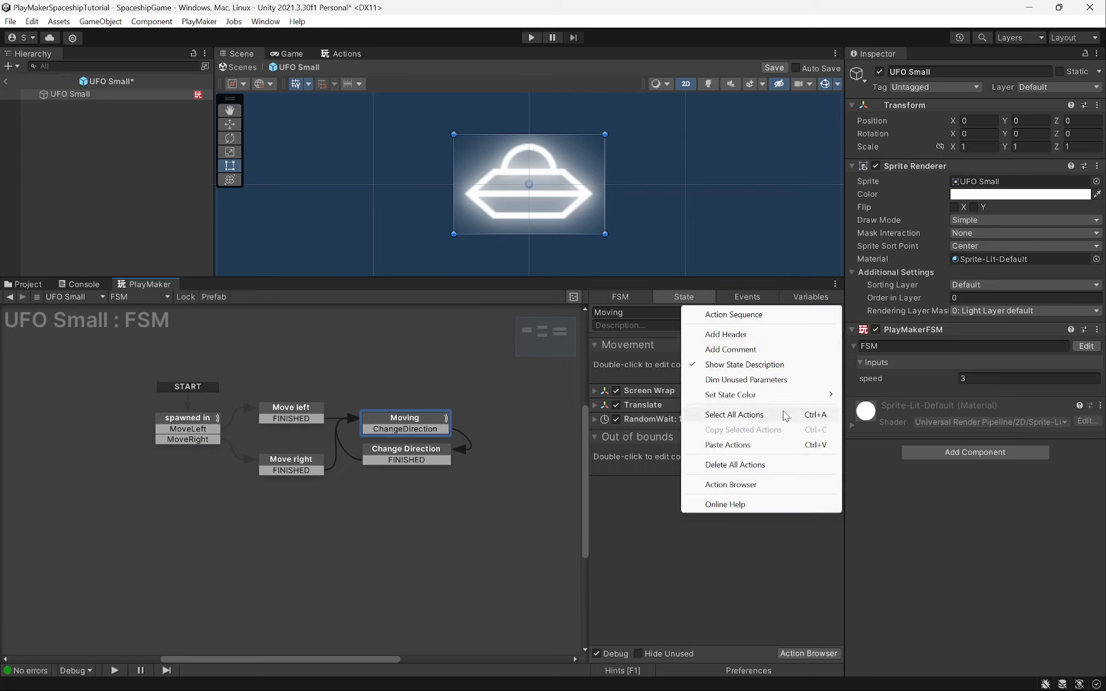
click(786, 445)
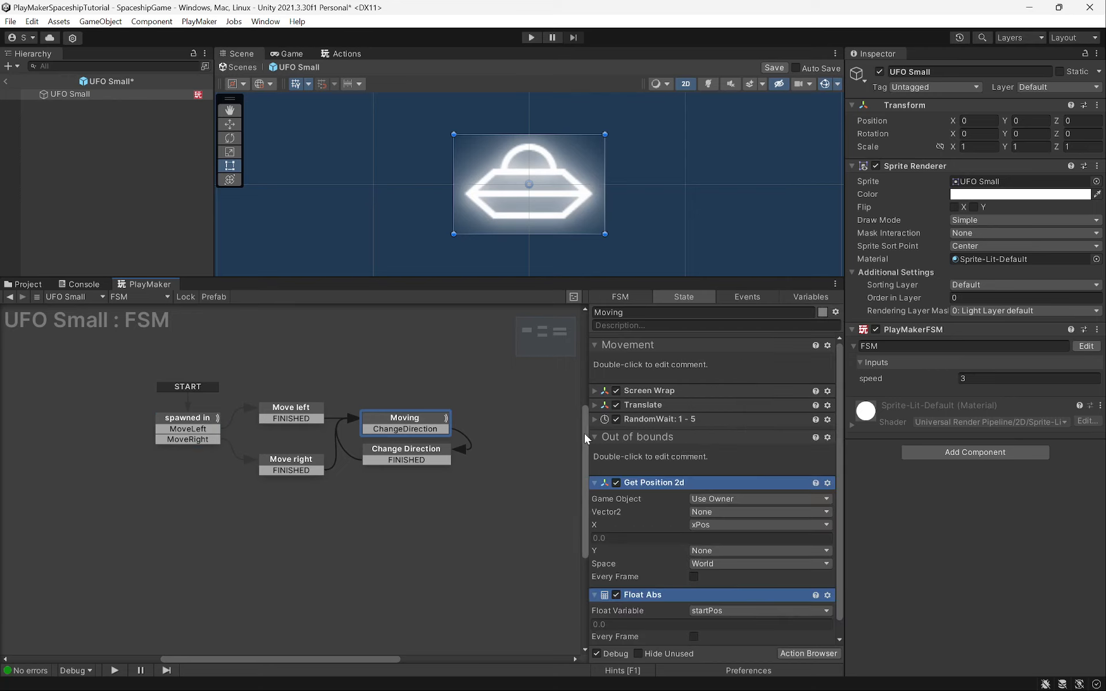
Collapse the Movement section, set the Float Abs variable to xPos, and enable Every Frame on Get Position 2d and Float Abs
click(596, 345)
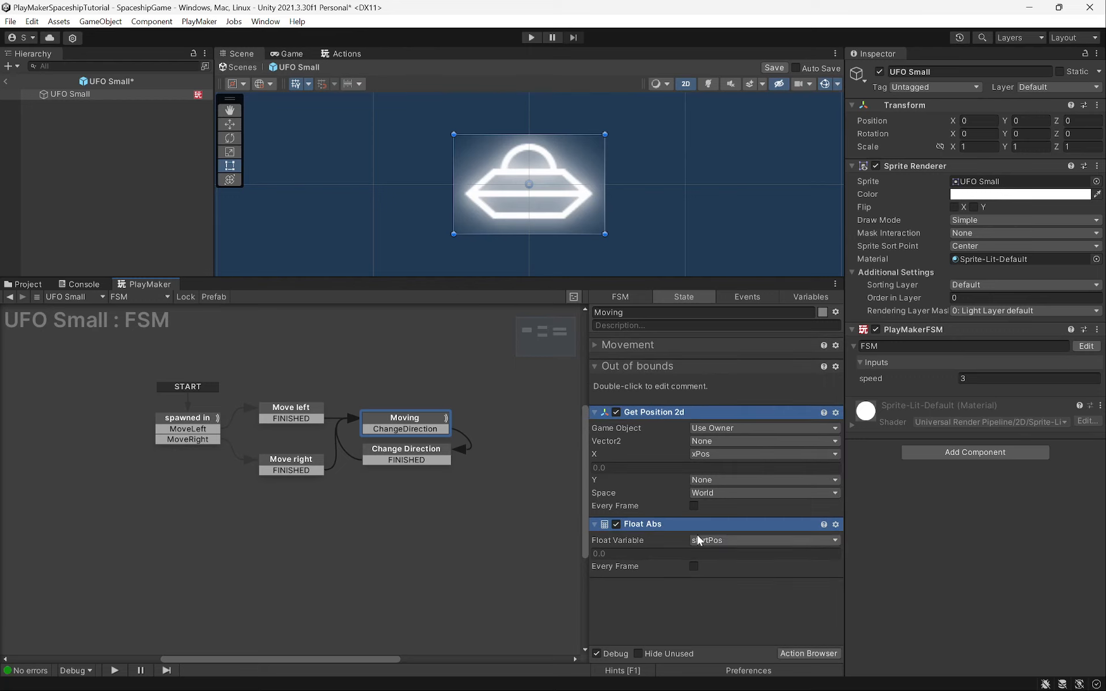
click(742, 608)
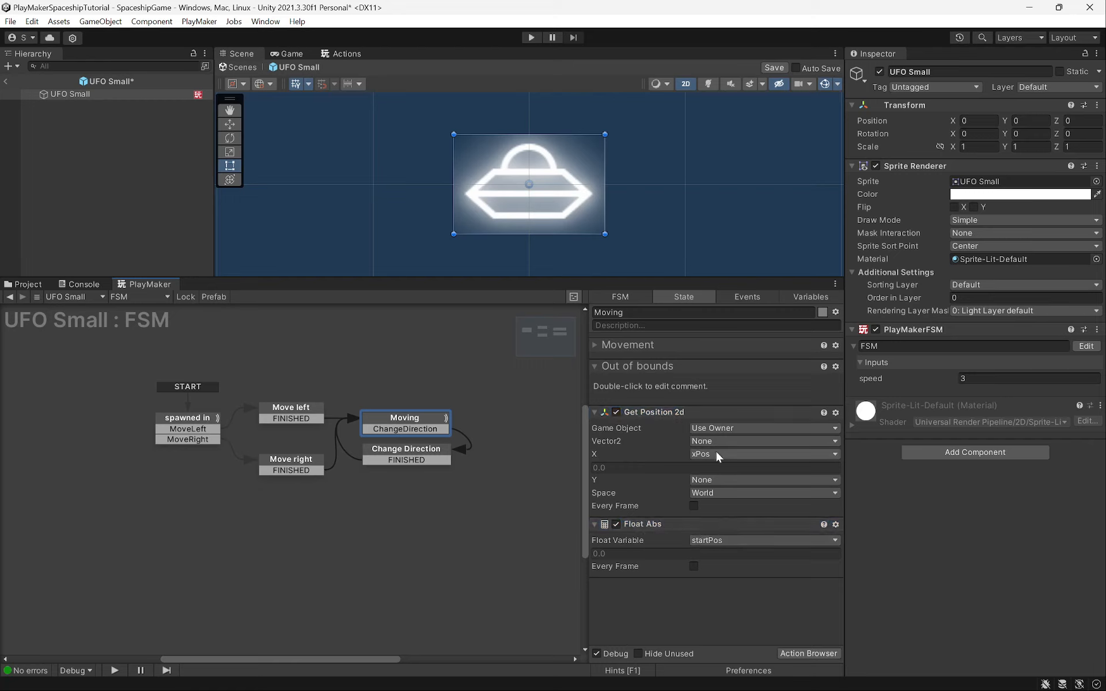
click(714, 543)
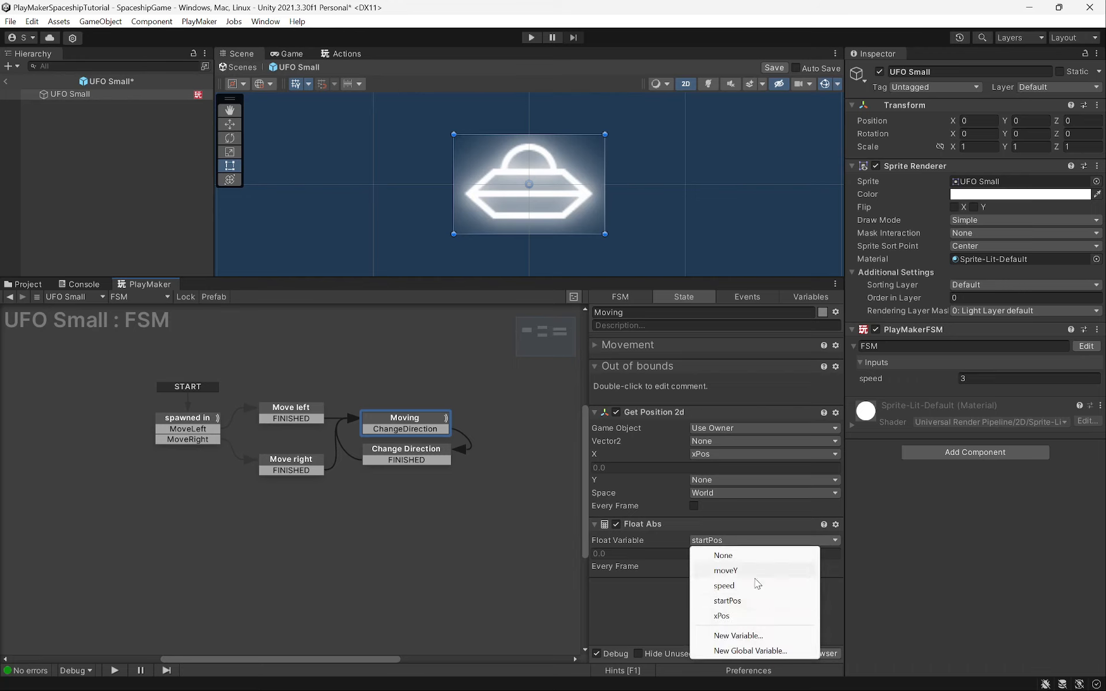
click(752, 617)
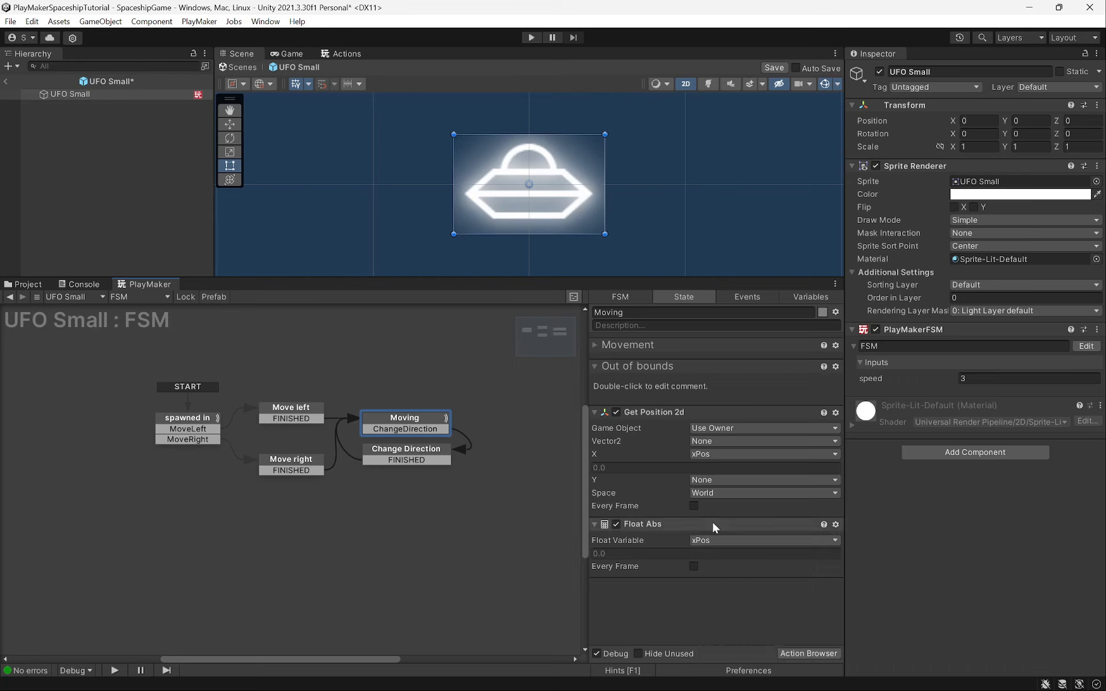
click(694, 506)
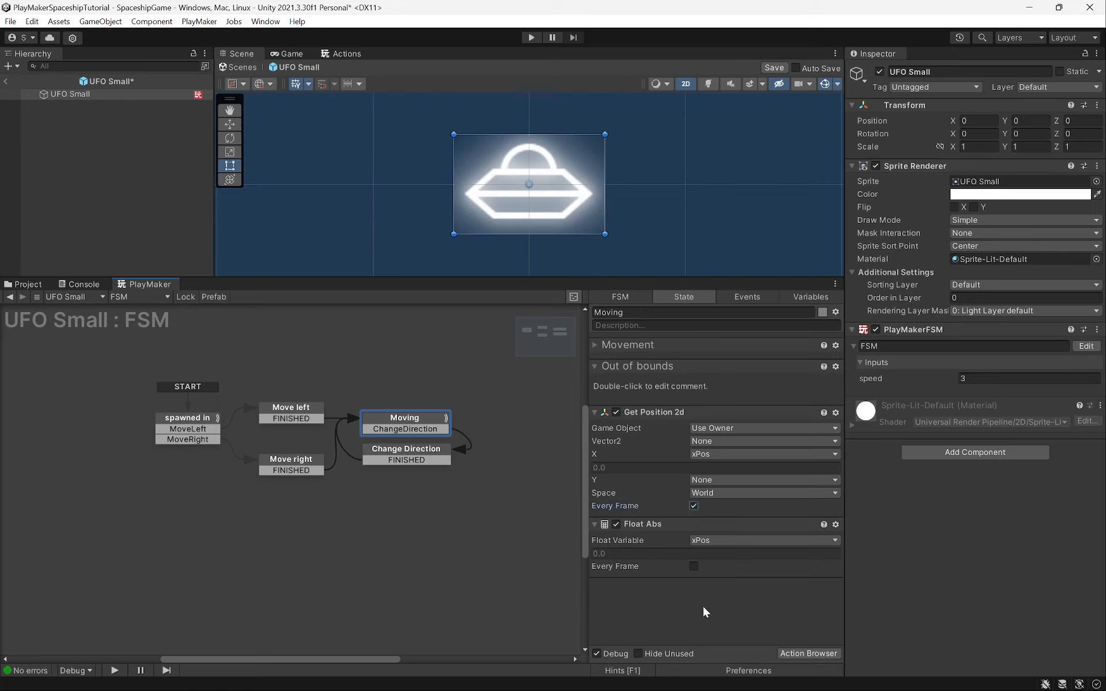
click(694, 567)
Add a Float Compare action to the end of the Moving state, comparing xPos as Float 1 with startPos as Float 2
click(328, 54)
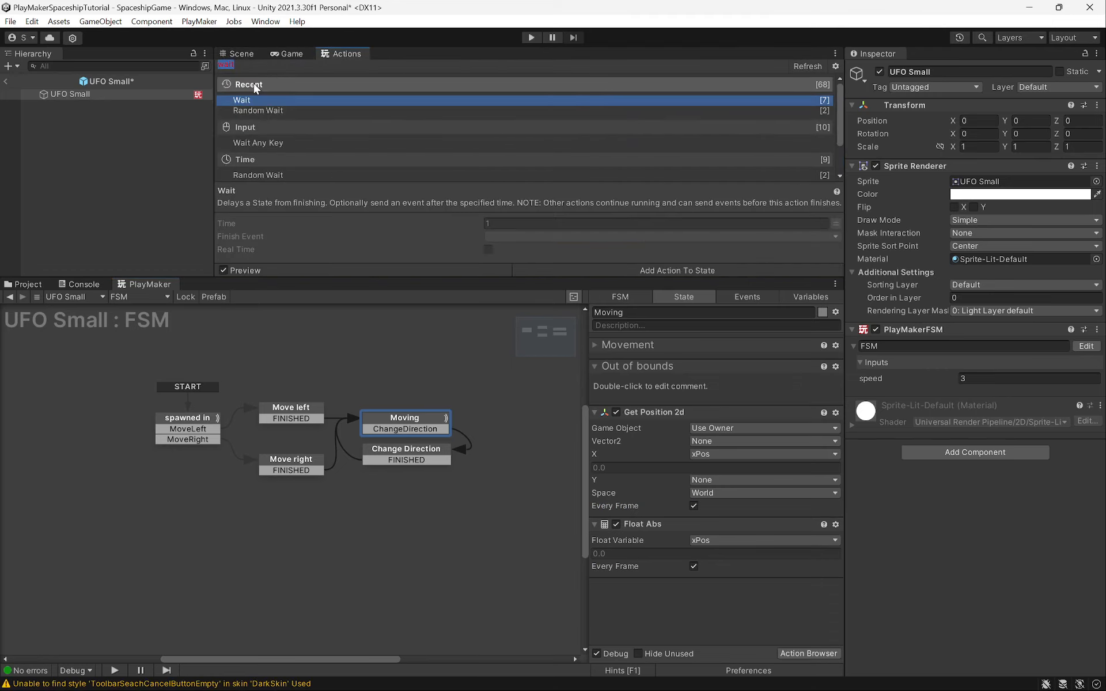
text(float comp)
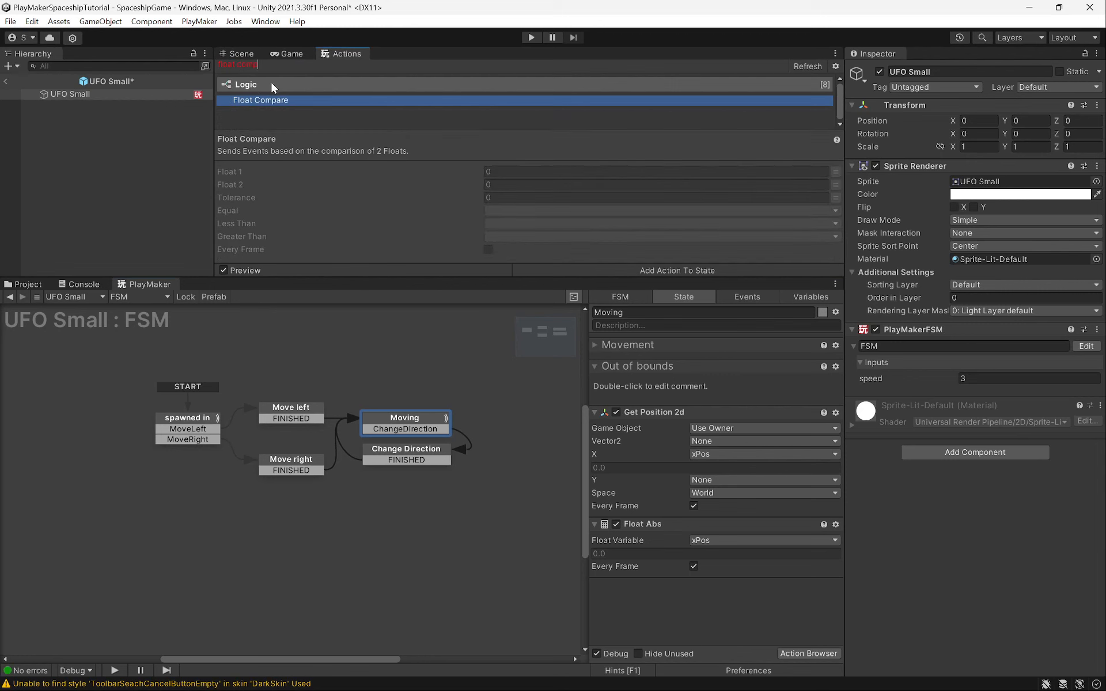
double_click(276, 105)
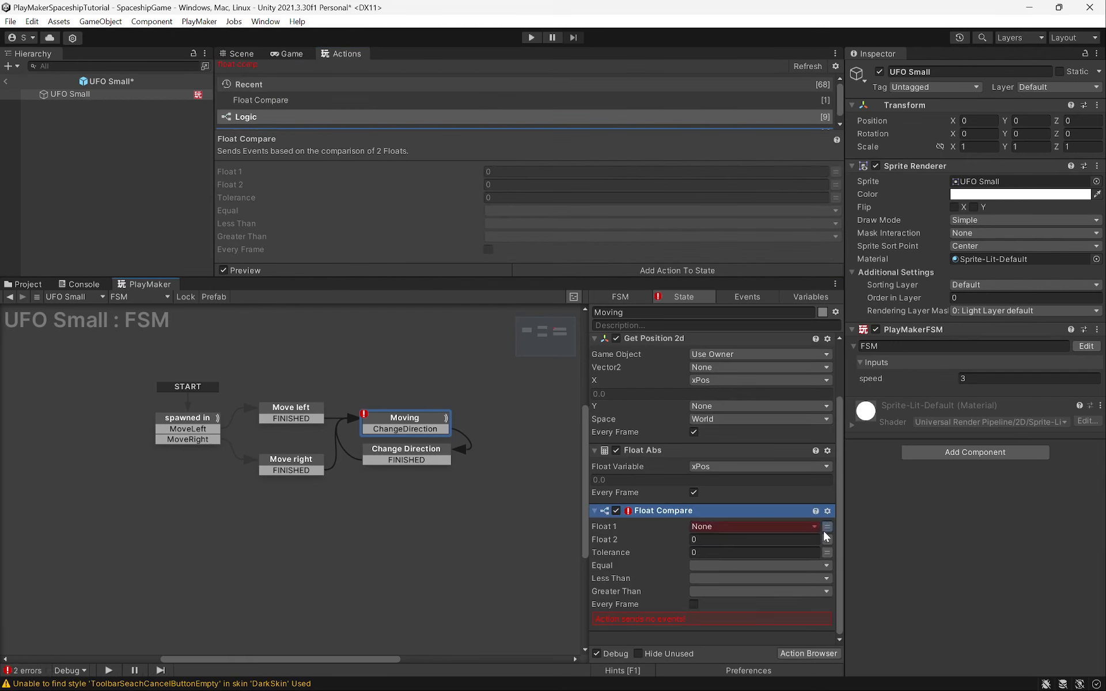
click(793, 526)
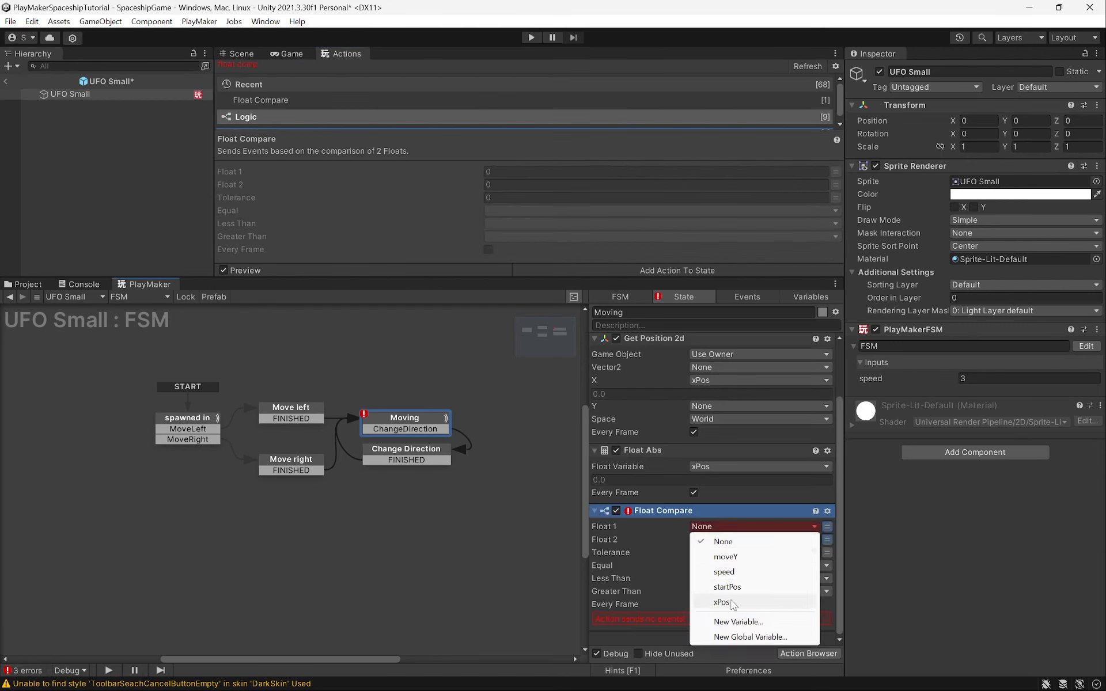
click(714, 603)
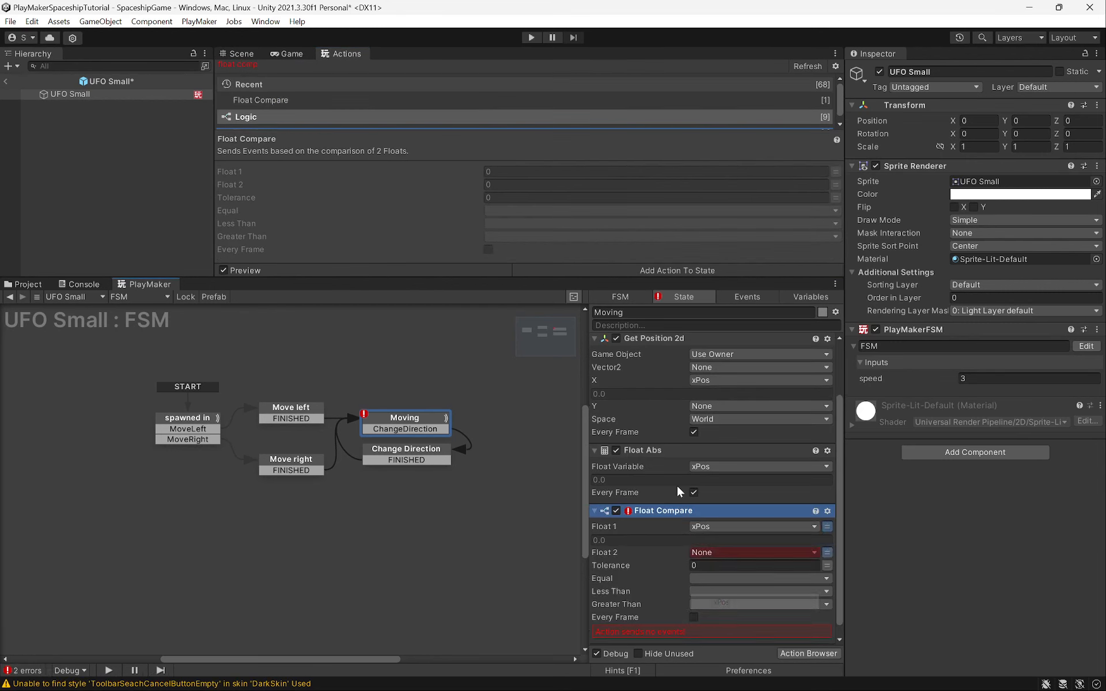
click(721, 555)
click(727, 612)
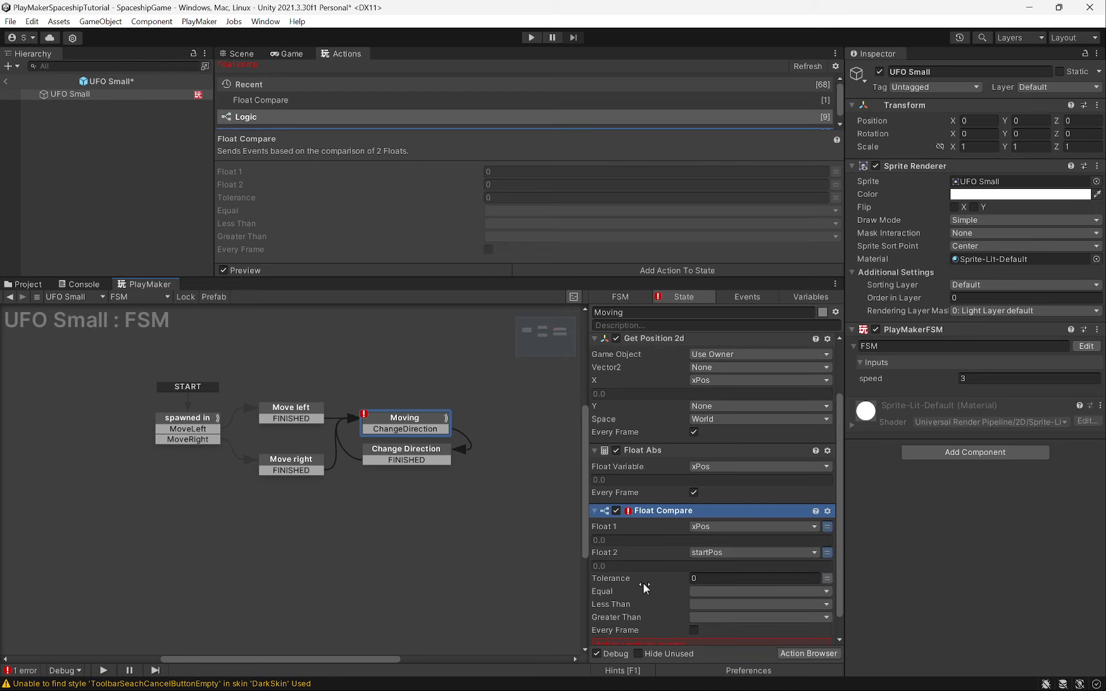
Check the Set Float Value action in spawned in, then create an OffScreen event for Greater Than in Moving's Float Compare
click(169, 421)
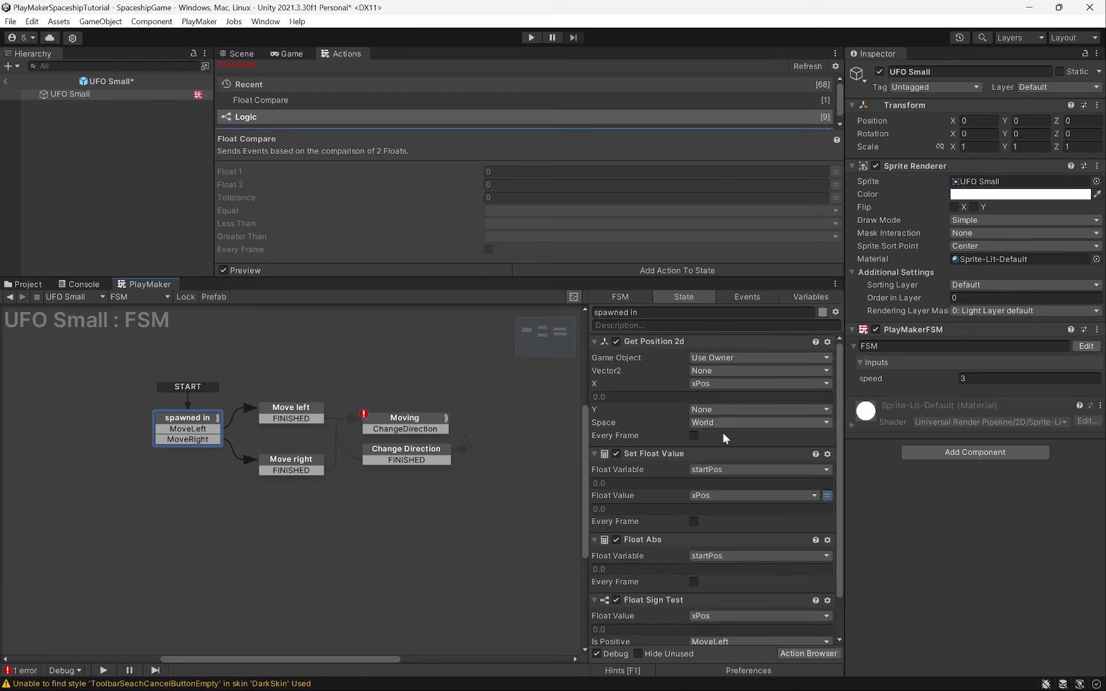
click(641, 455)
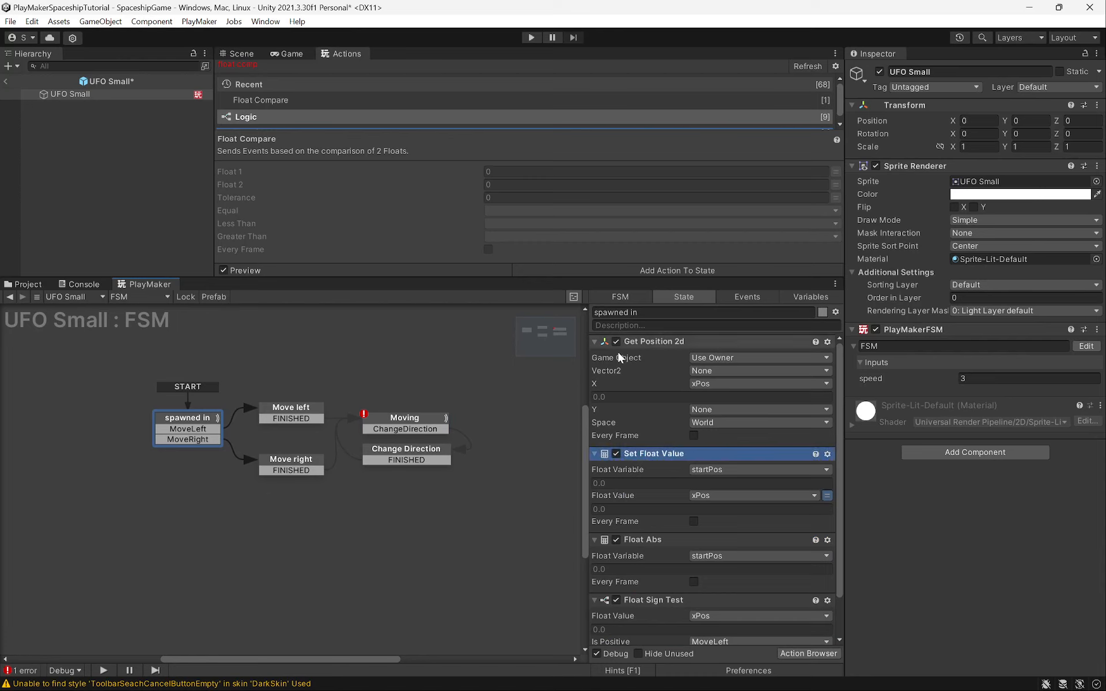
click(405, 420)
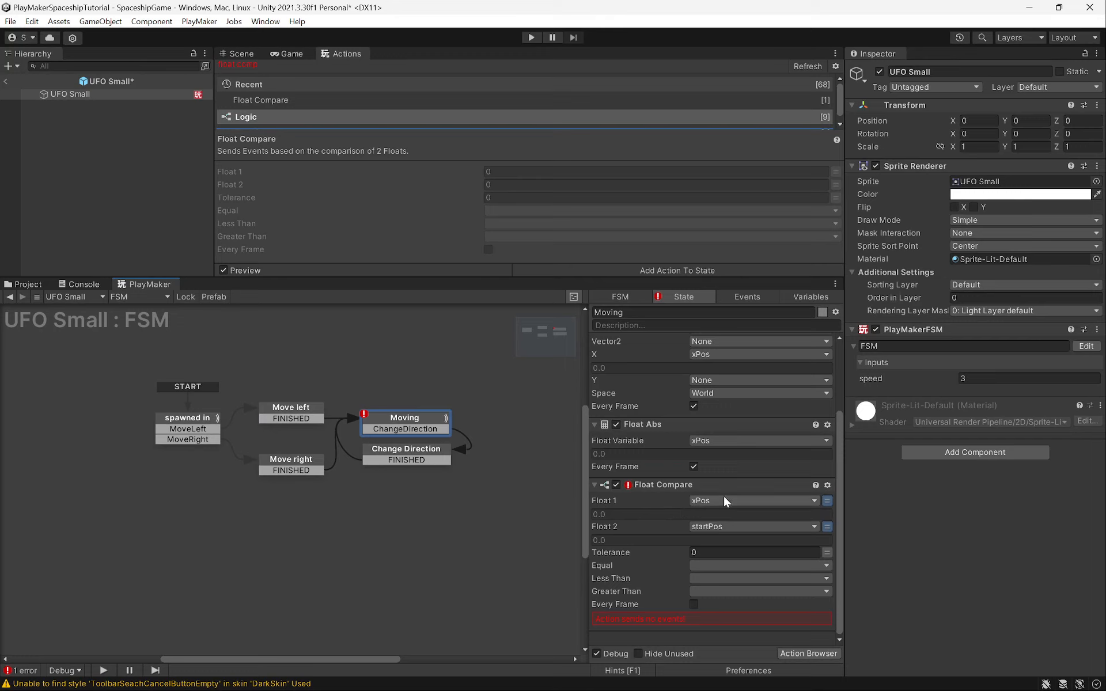
click(705, 593)
click(721, 589)
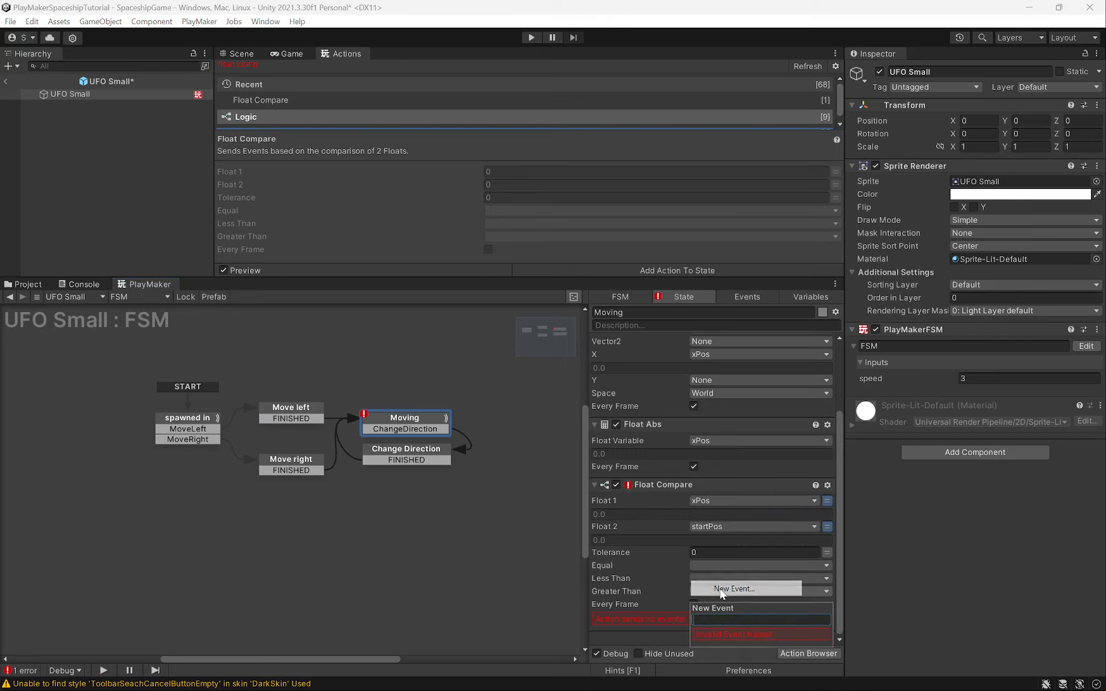
text(OffScree)
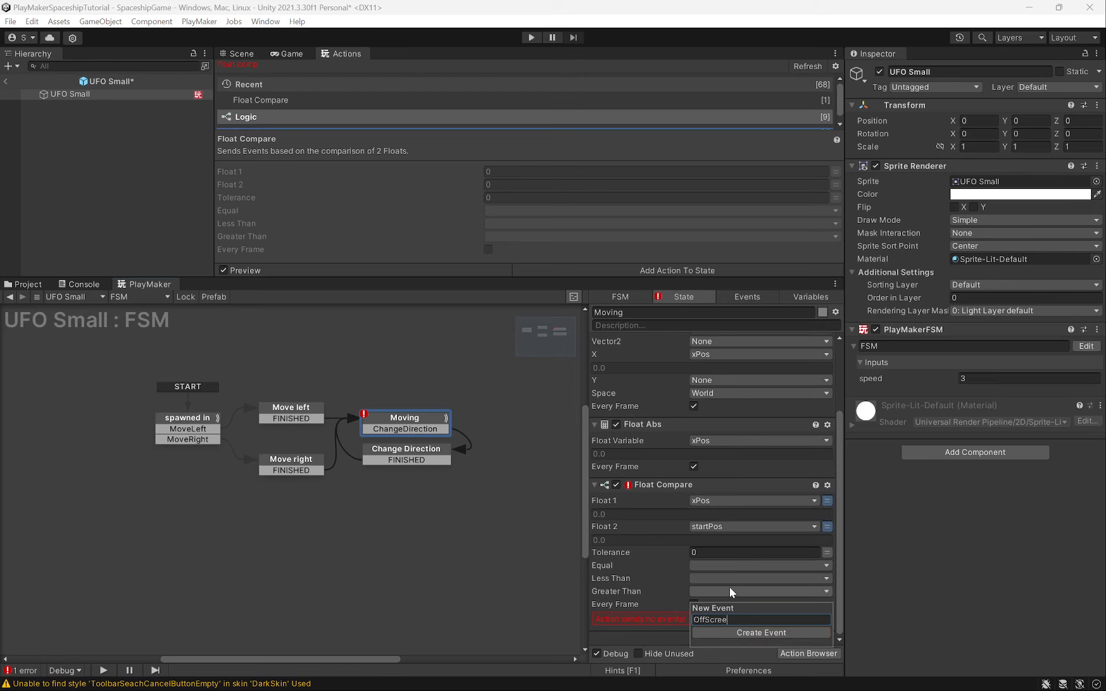
text(n)
key(Return)
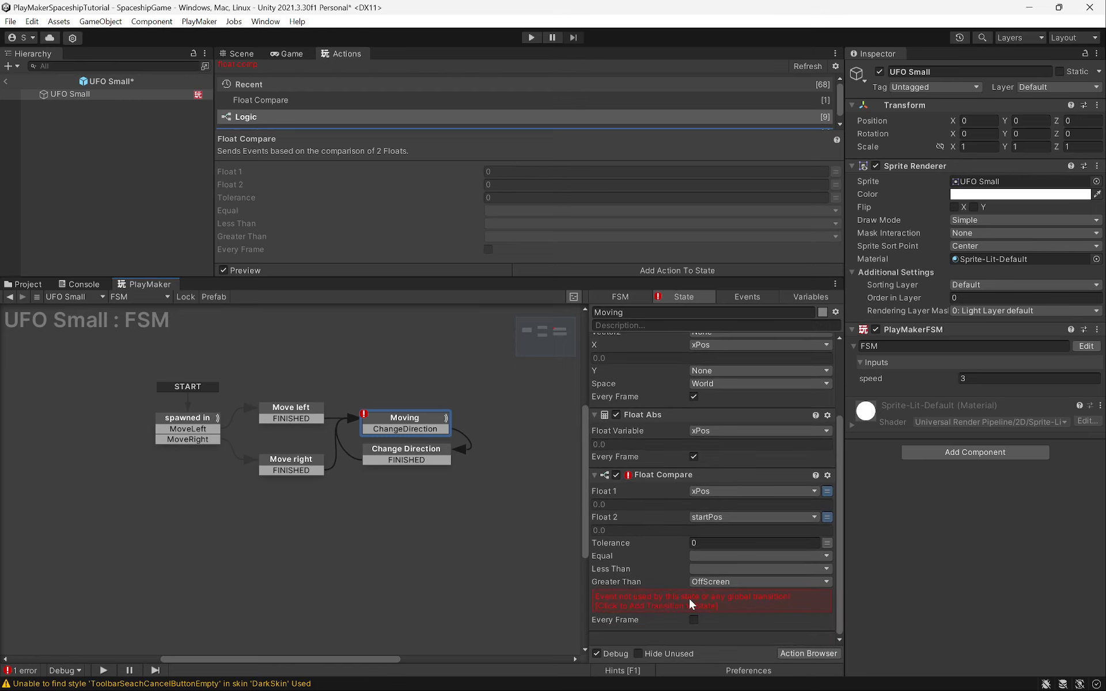
Add a global transition for the OffScreen event below the spawned in state
right_click(236, 542)
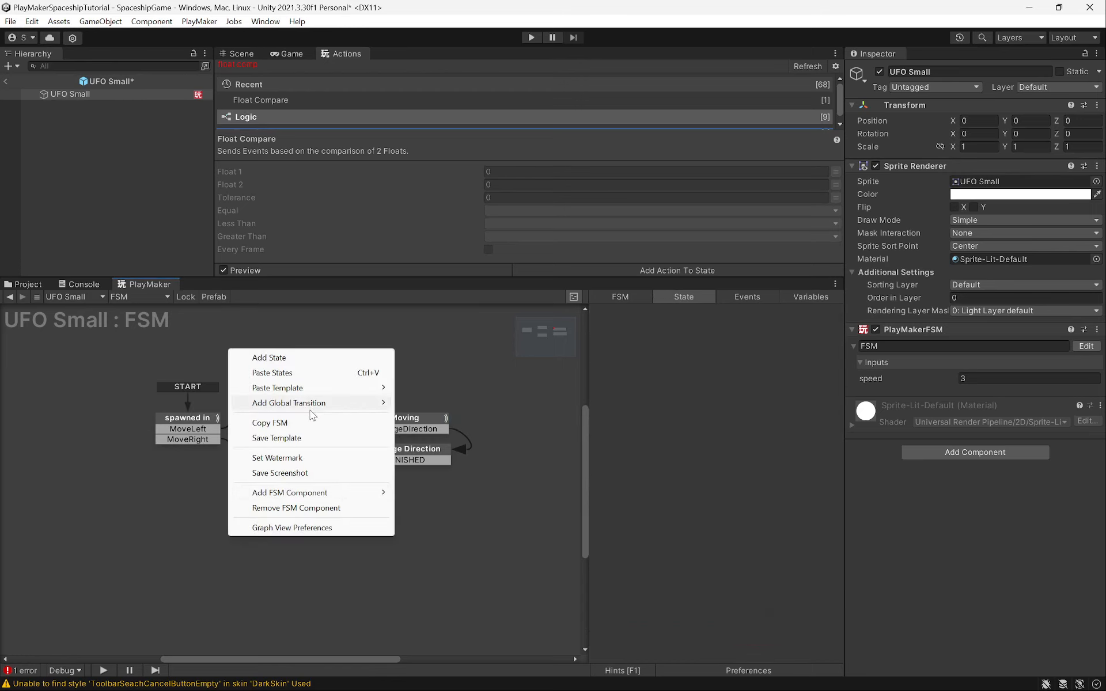
mouse_move(311, 403)
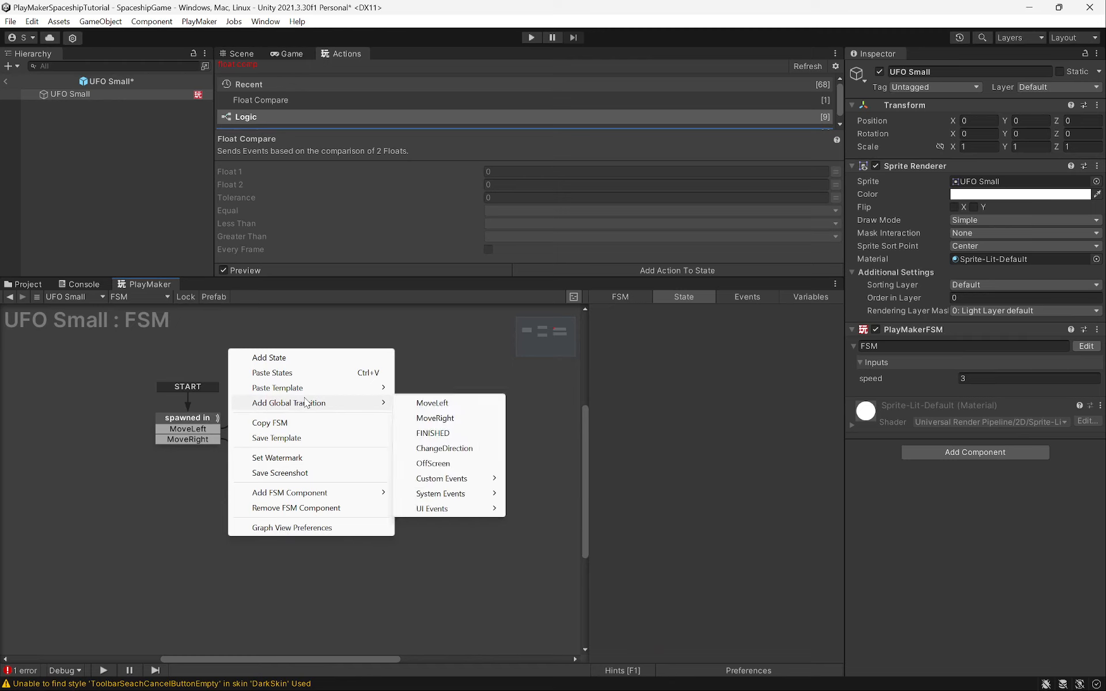
click(468, 467)
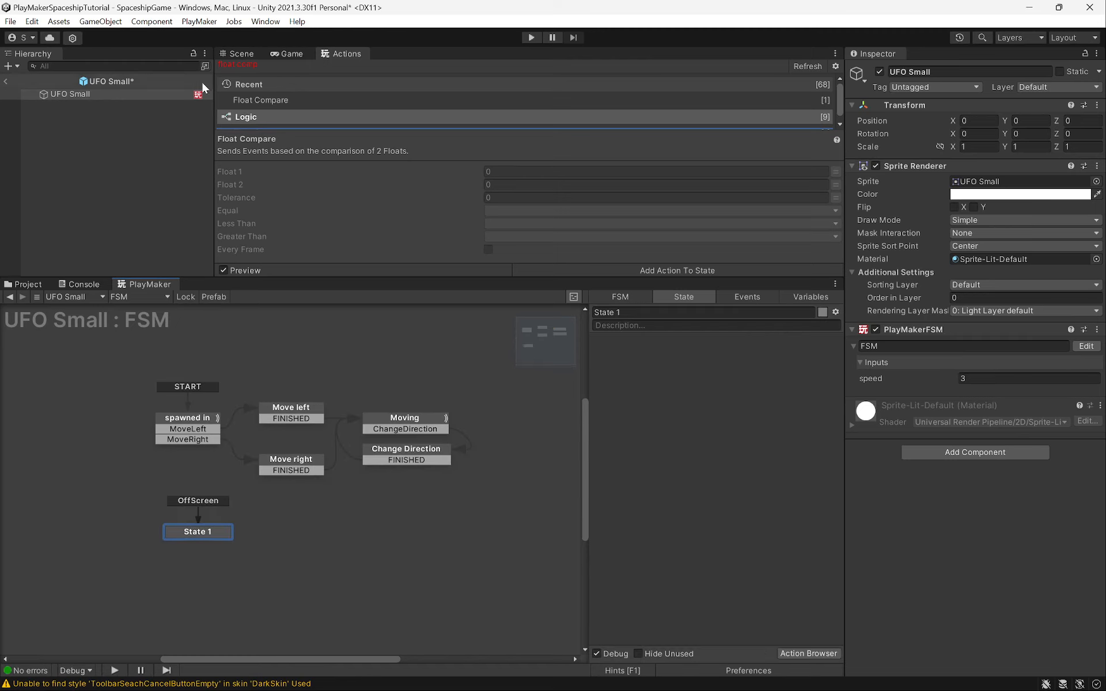
Add a Destroy Self action to the OffScreen transition's state and rename that state to destroy self
click(275, 64)
key(ctrl+a)
text(destroy)
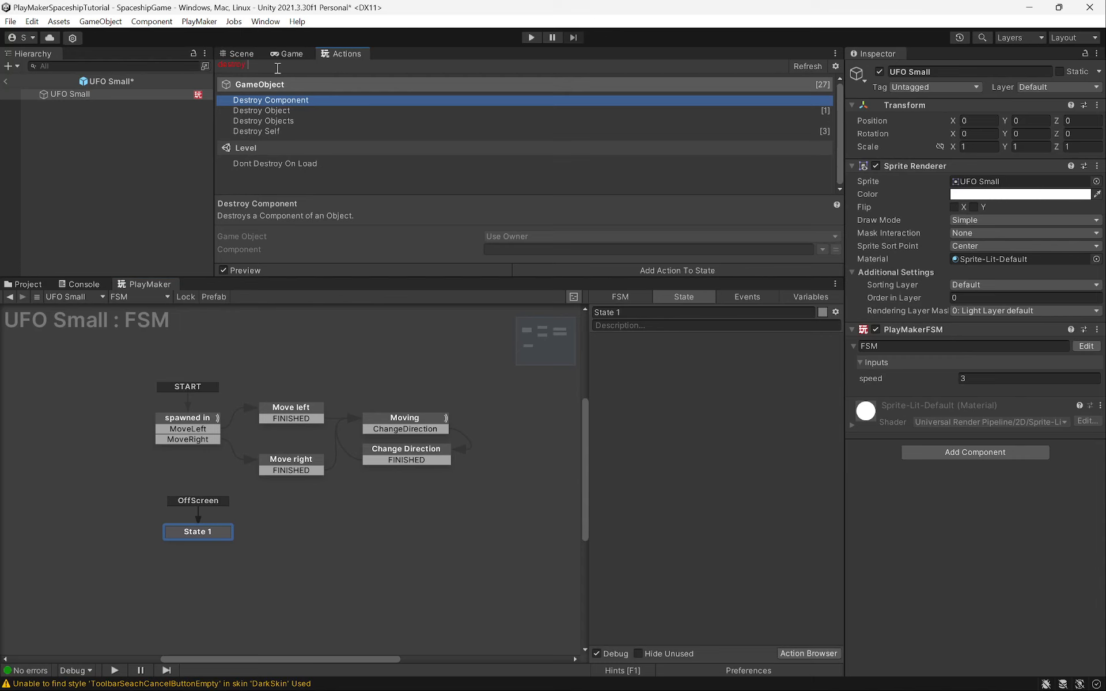
text( se)
drag(237, 101, 675, 378)
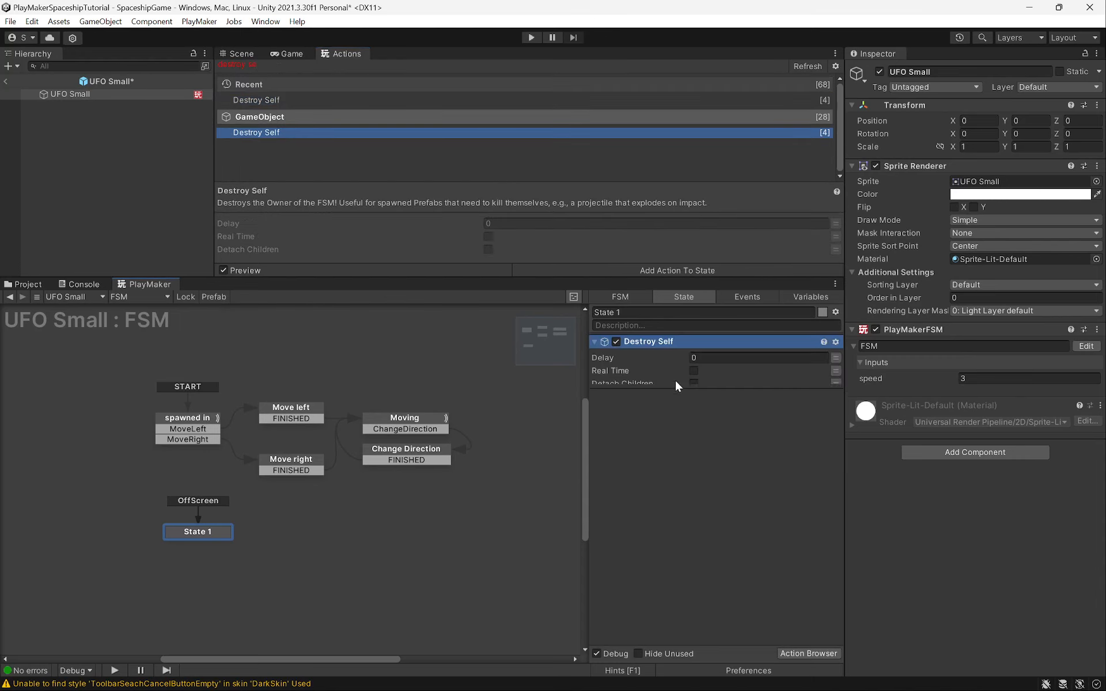
click(645, 311)
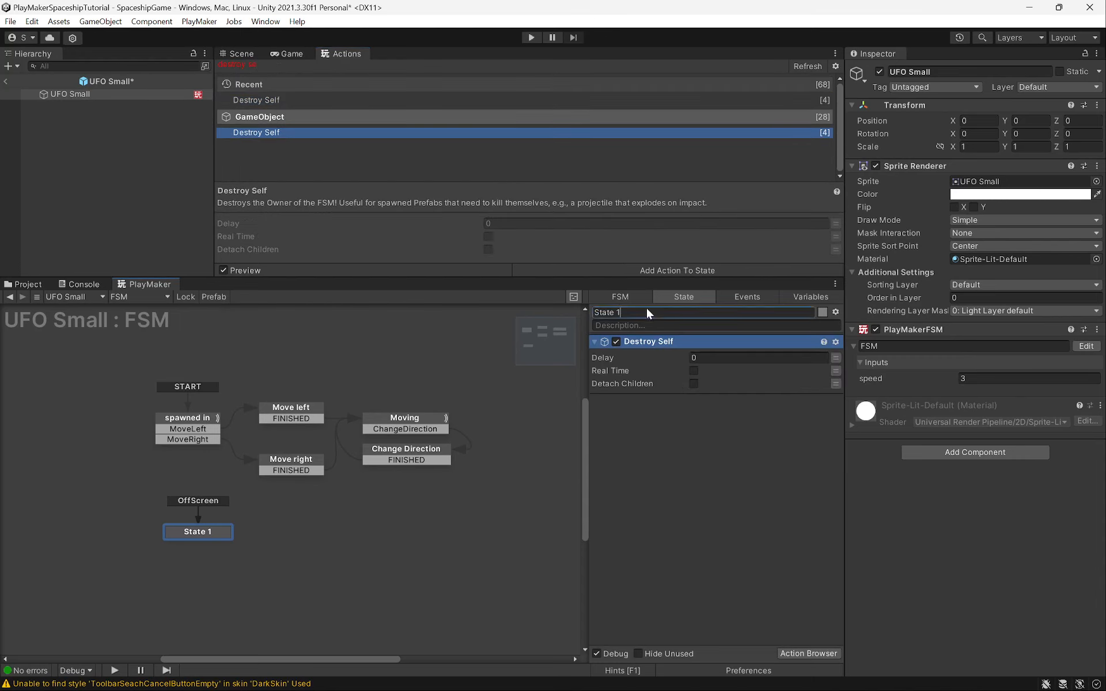
text(destroy self)
key(Return)
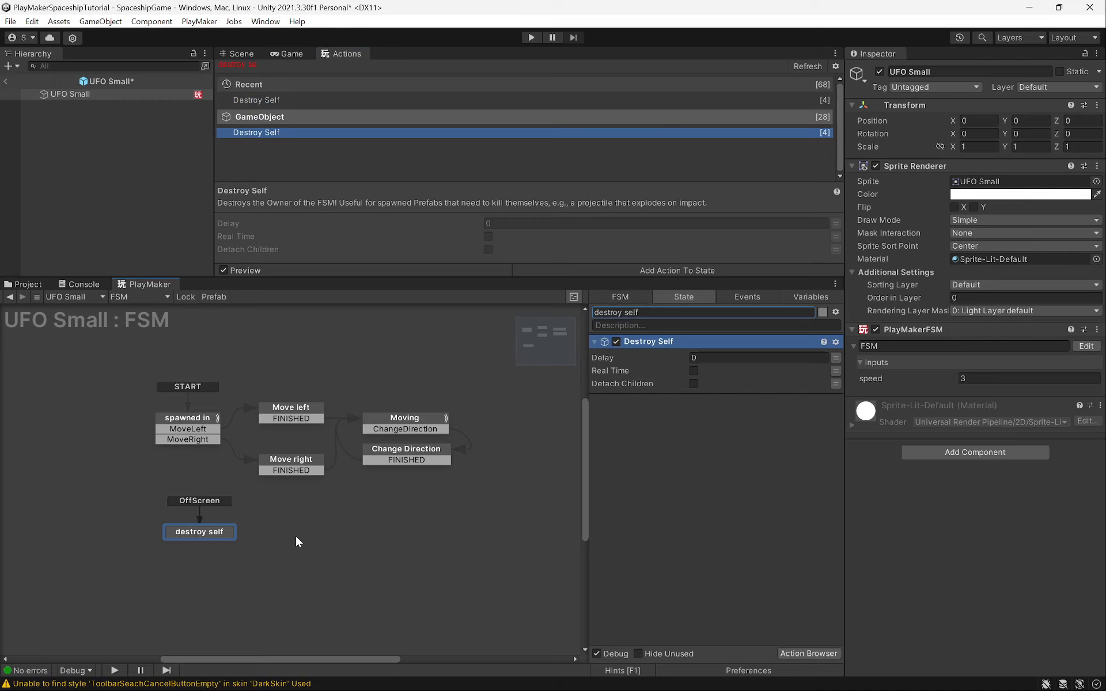
Add a global transition for the custom event HitByBullet and place its state beside destroy self
right_click(329, 533)
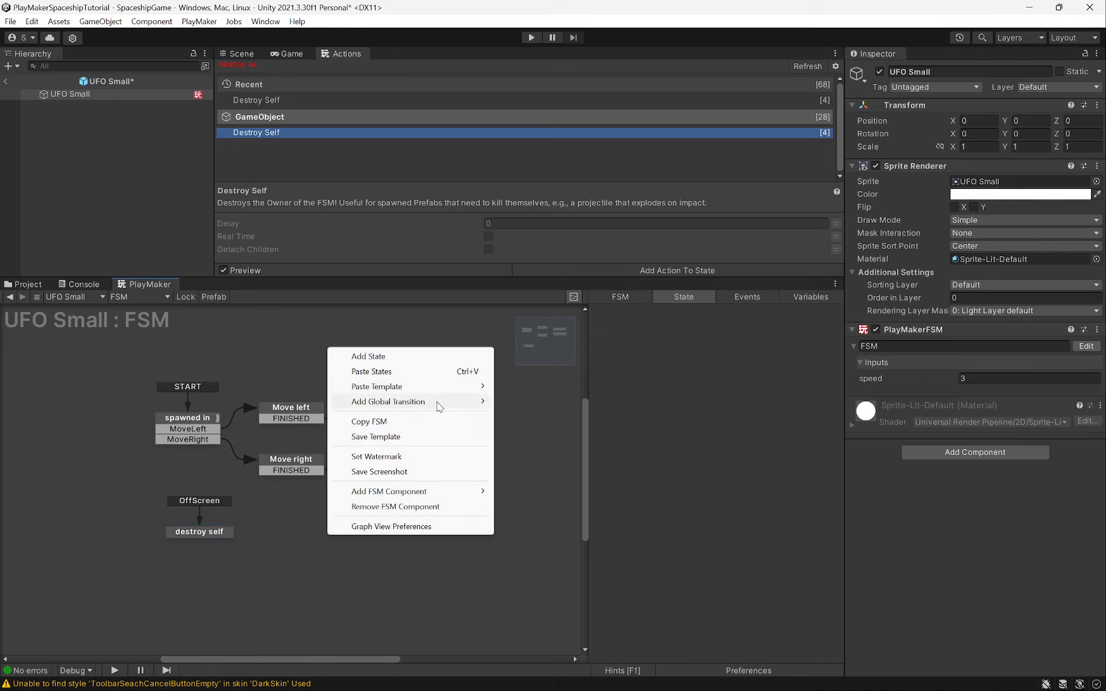
mouse_move(440, 403)
mouse_move(570, 476)
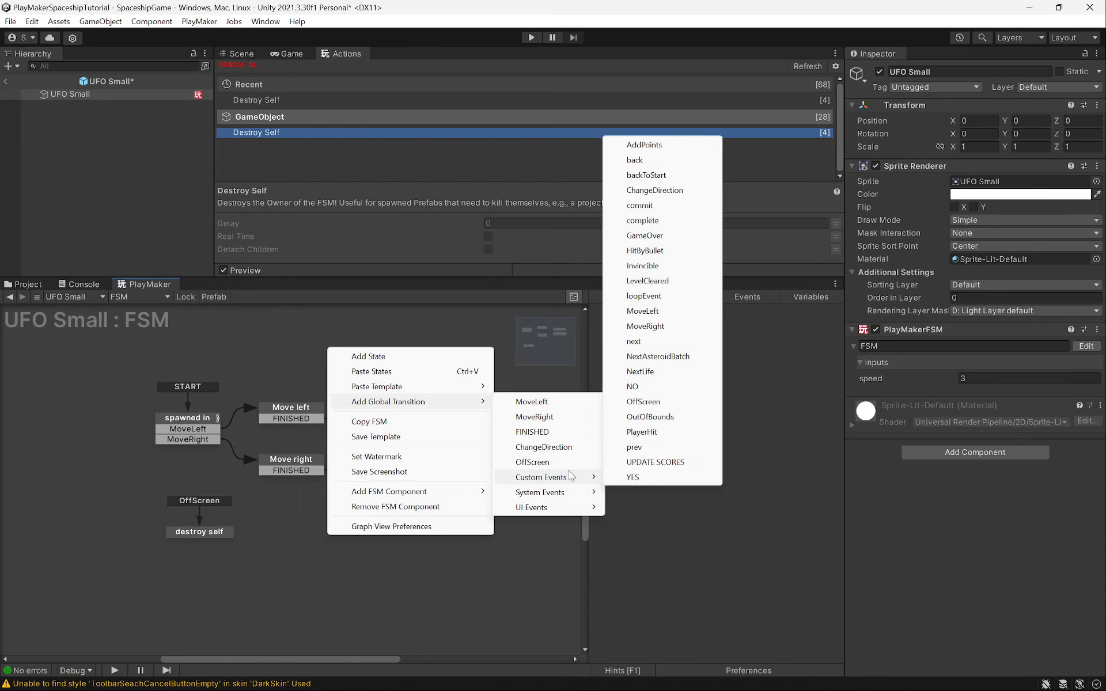
click(642, 253)
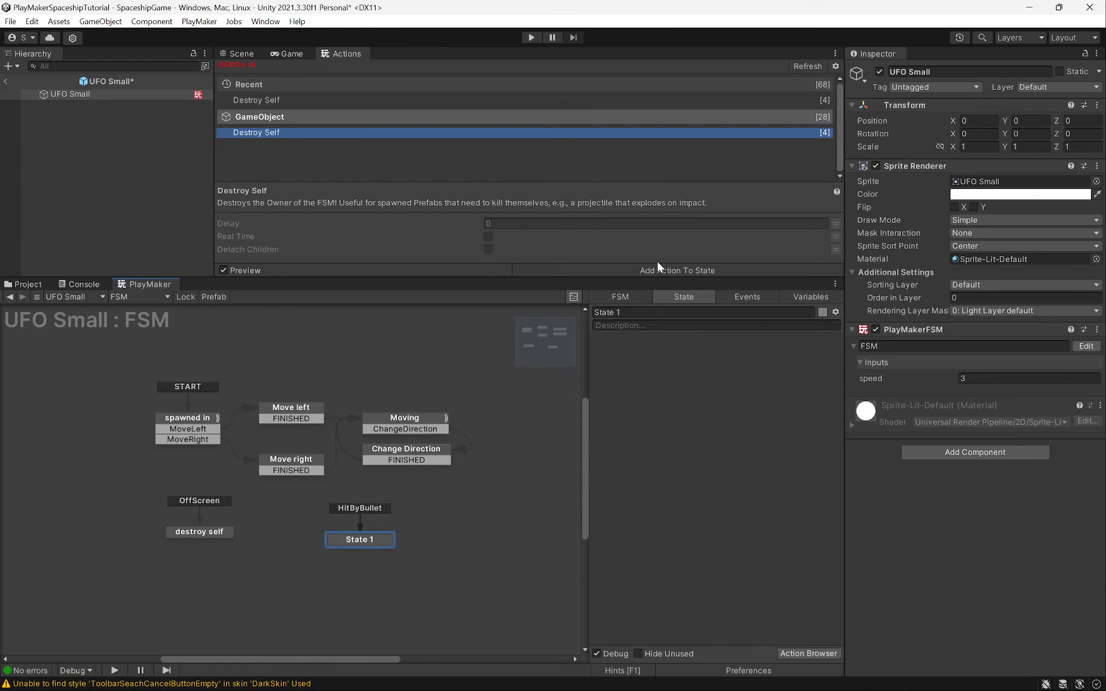
drag(354, 541, 293, 534)
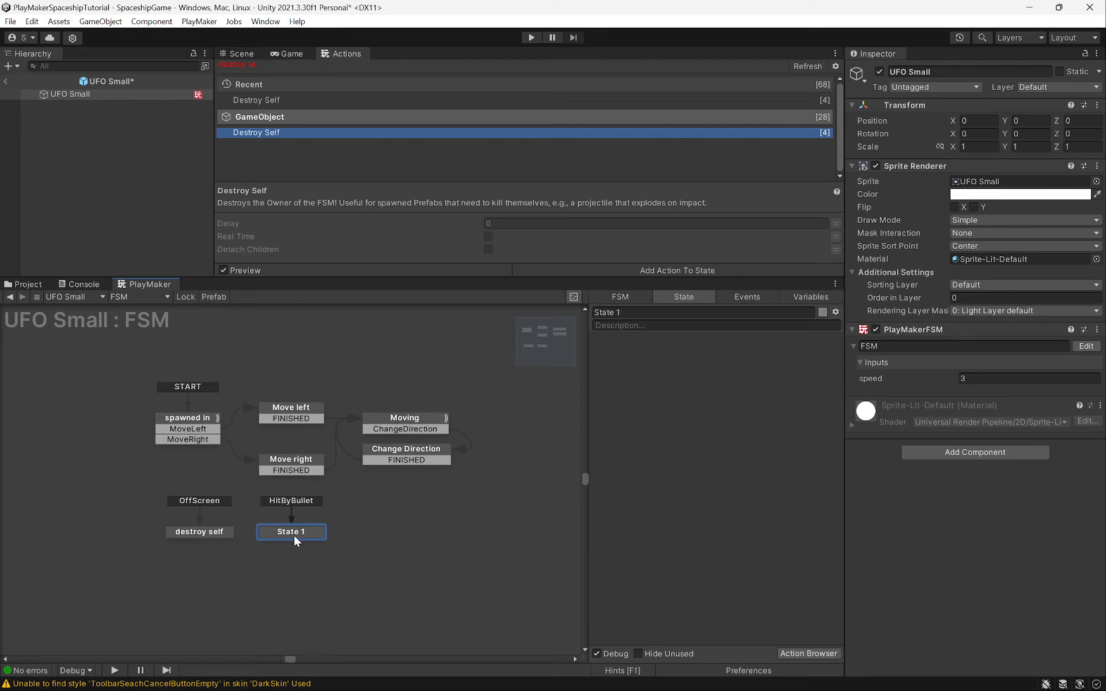
Add an Edge Collider 2D component to UFO Small
click(238, 54)
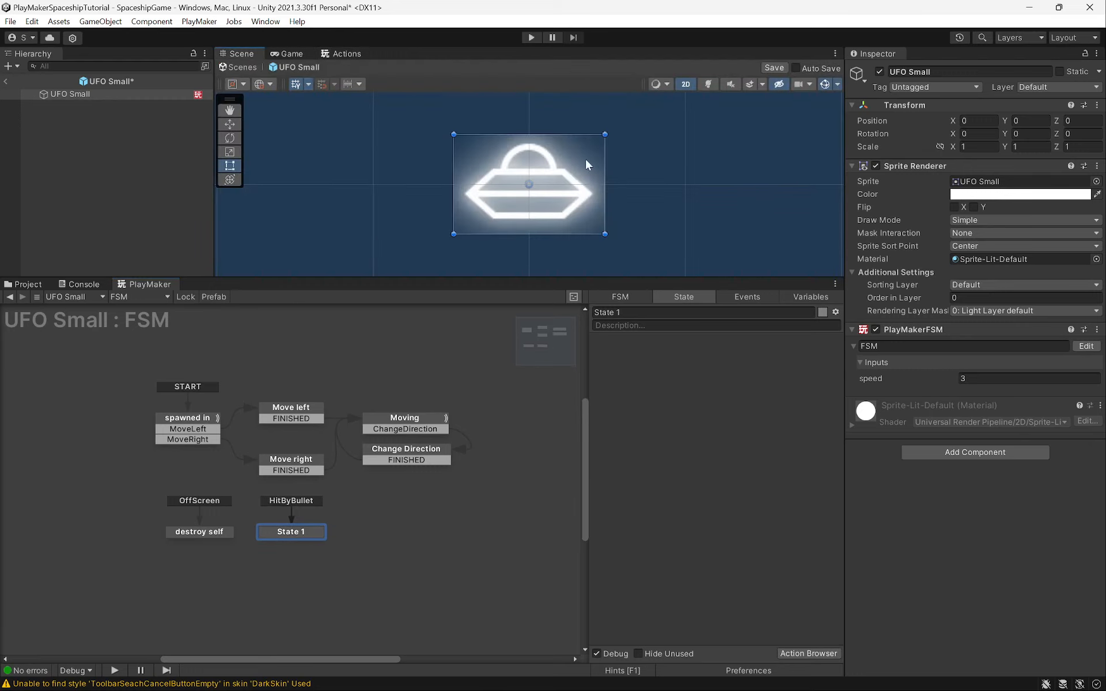
click(973, 457)
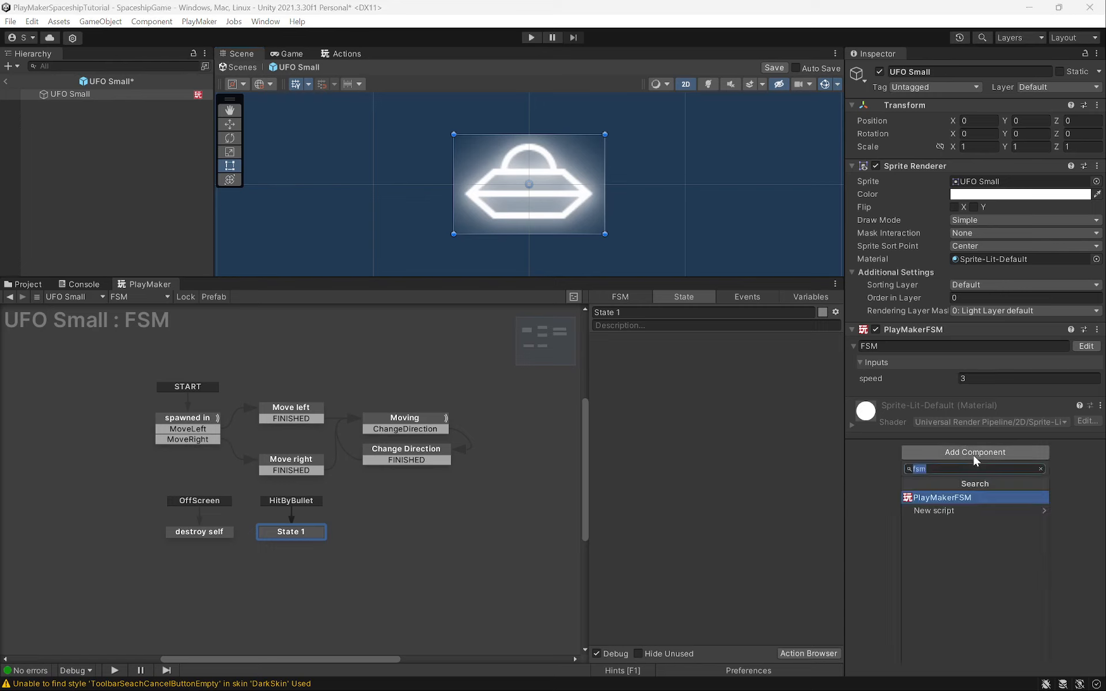
text(ed)
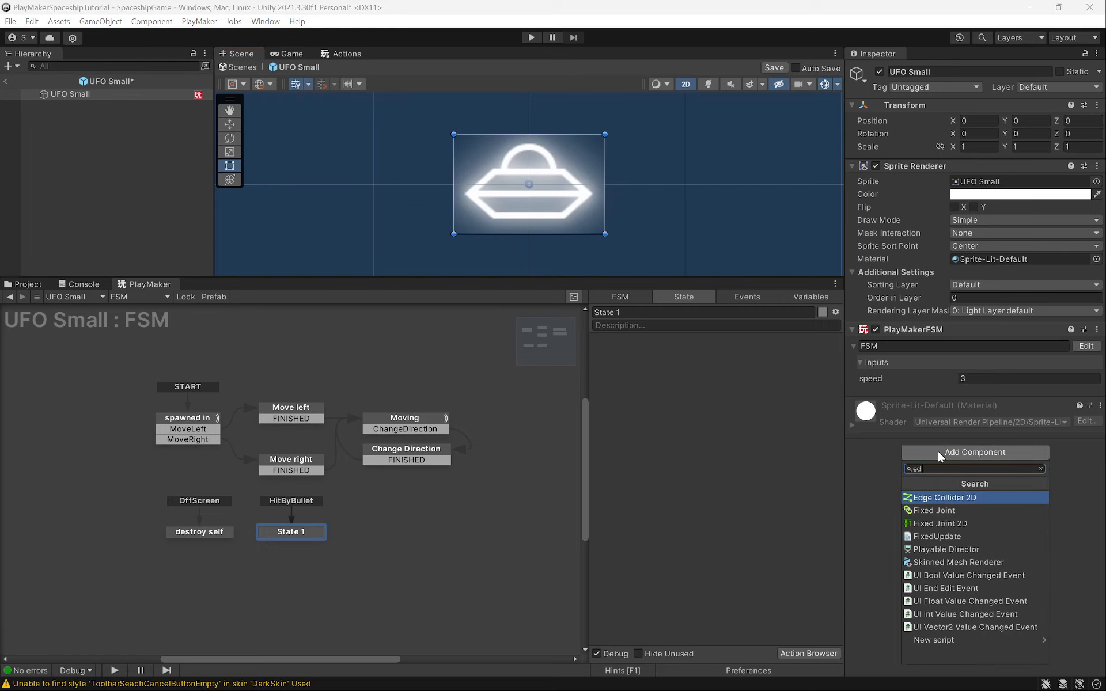
key(Return)
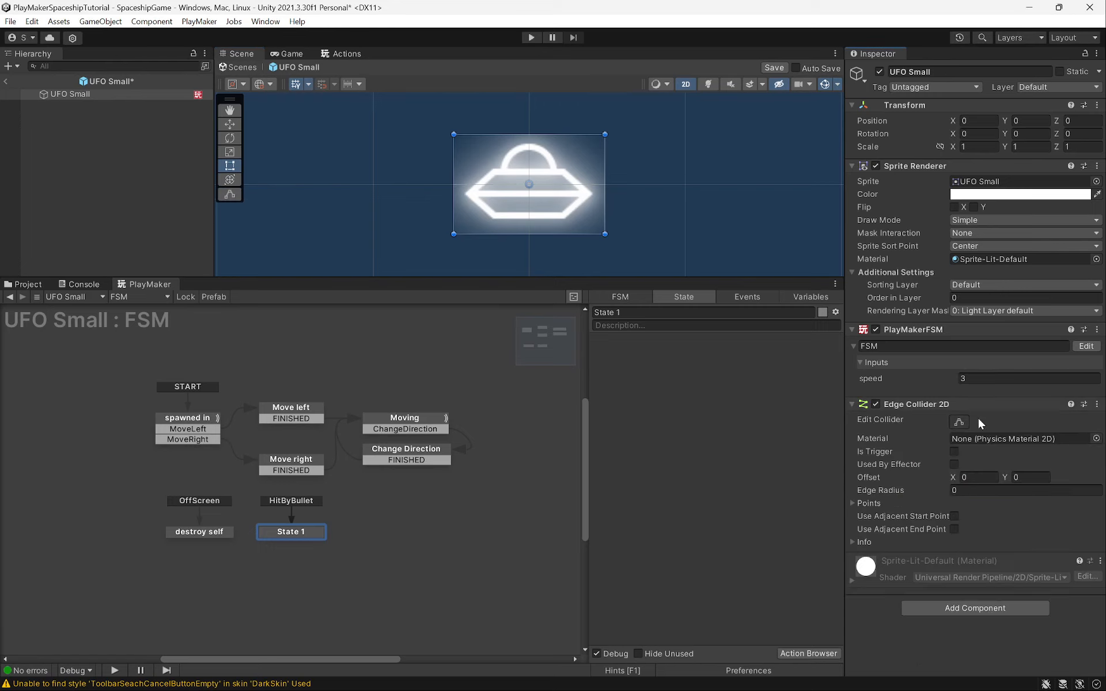
Edit the edge collider's points to follow the outline of the UFO sprite and save the prefab
click(962, 420)
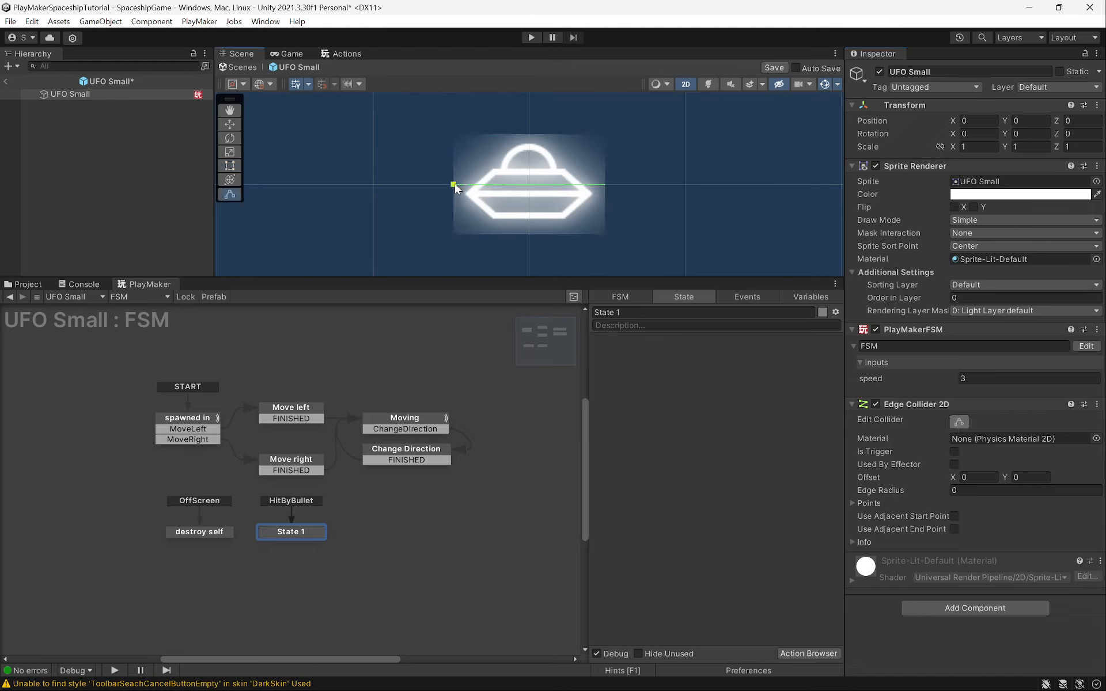
drag(454, 186, 465, 194)
drag(606, 187, 603, 189)
drag(593, 194, 566, 215)
drag(465, 193, 510, 149)
drag(528, 147, 591, 192)
key(ctrl+s)
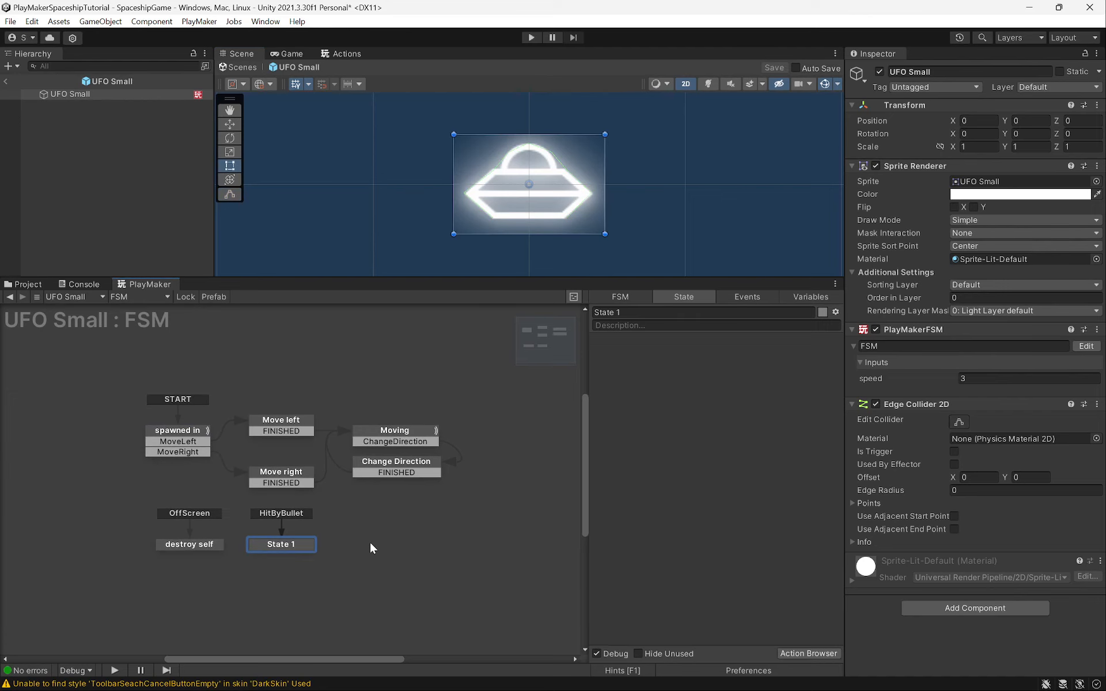
Add a Destroy Self action to the HitByBullet state and save the prefab
click(326, 56)
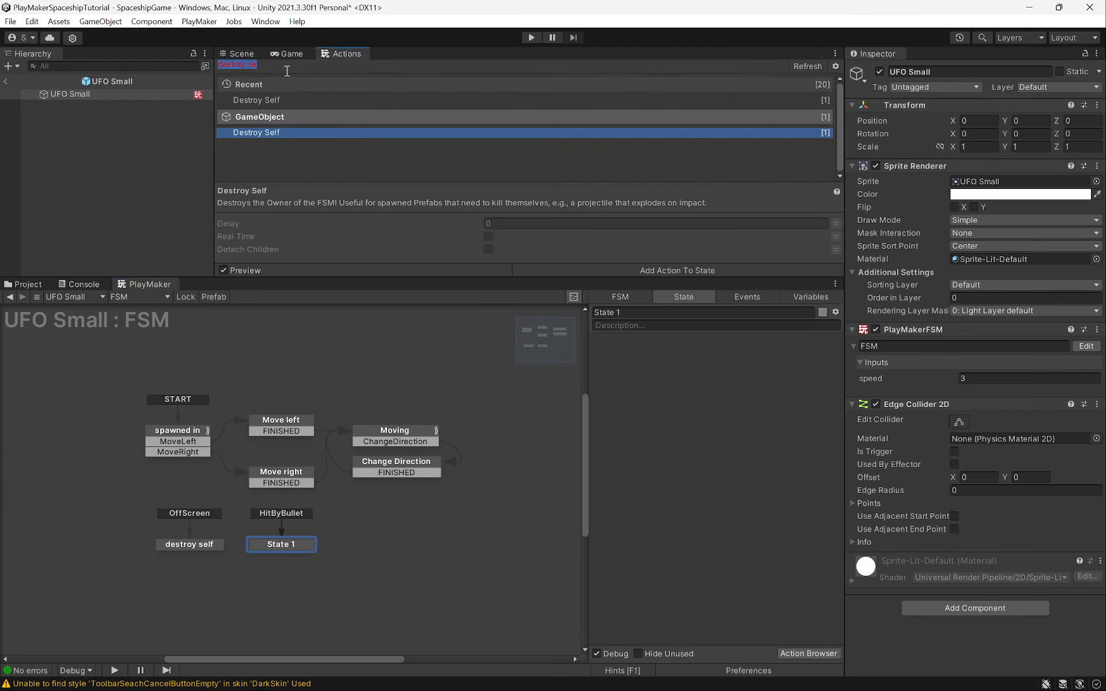
drag(254, 137, 739, 387)
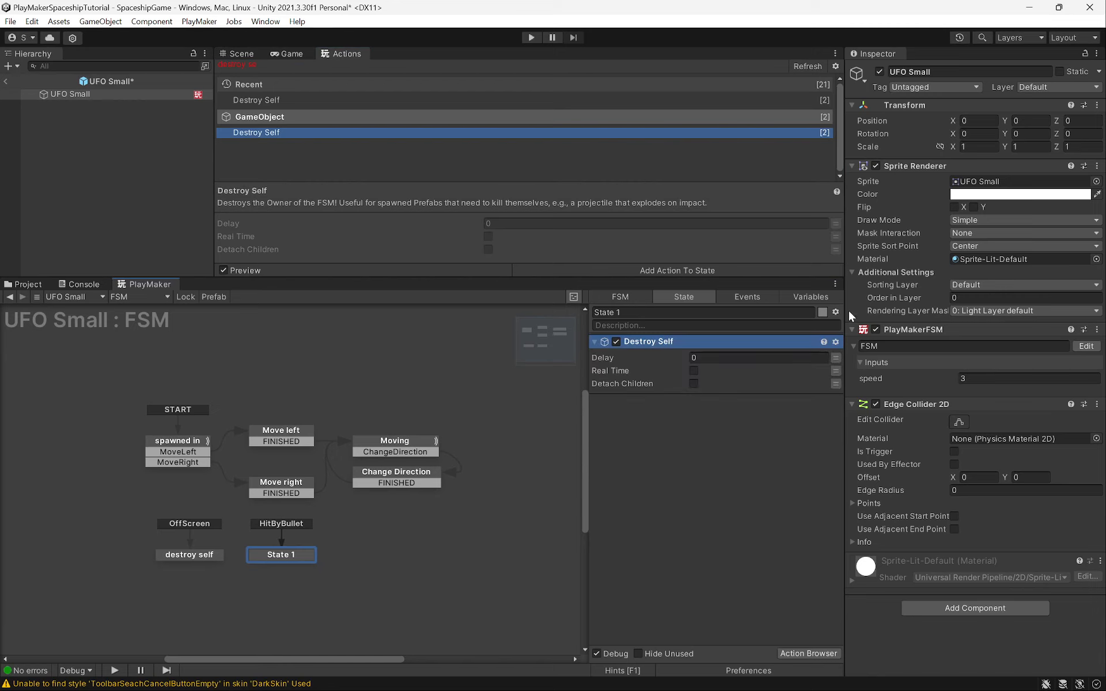
key(ctrl+s)
Find the Set Event Int Data action and place it above Destroy Self in the HitByBullet state
key(ctrl+a)
text(set)
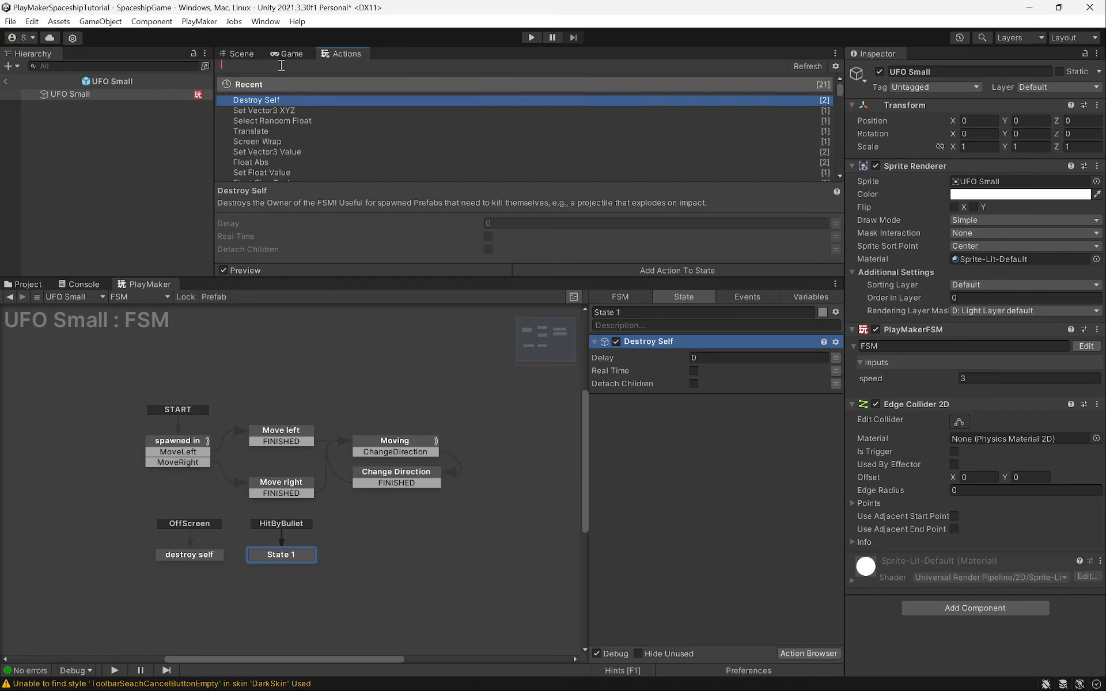
text( event int)
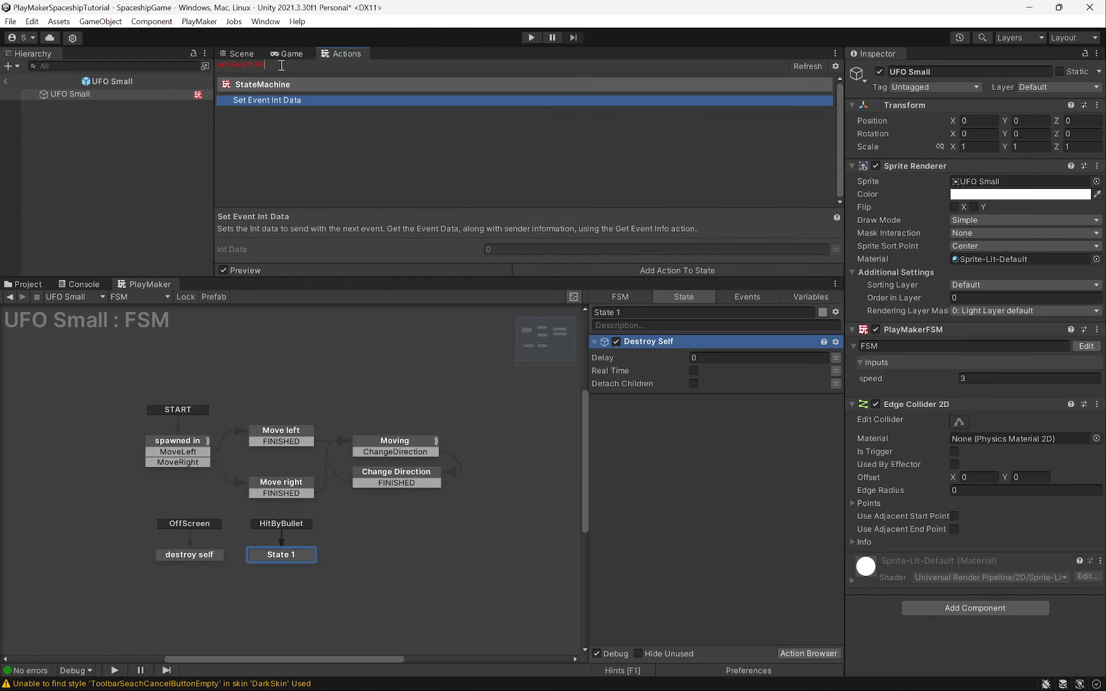
drag(244, 99, 696, 344)
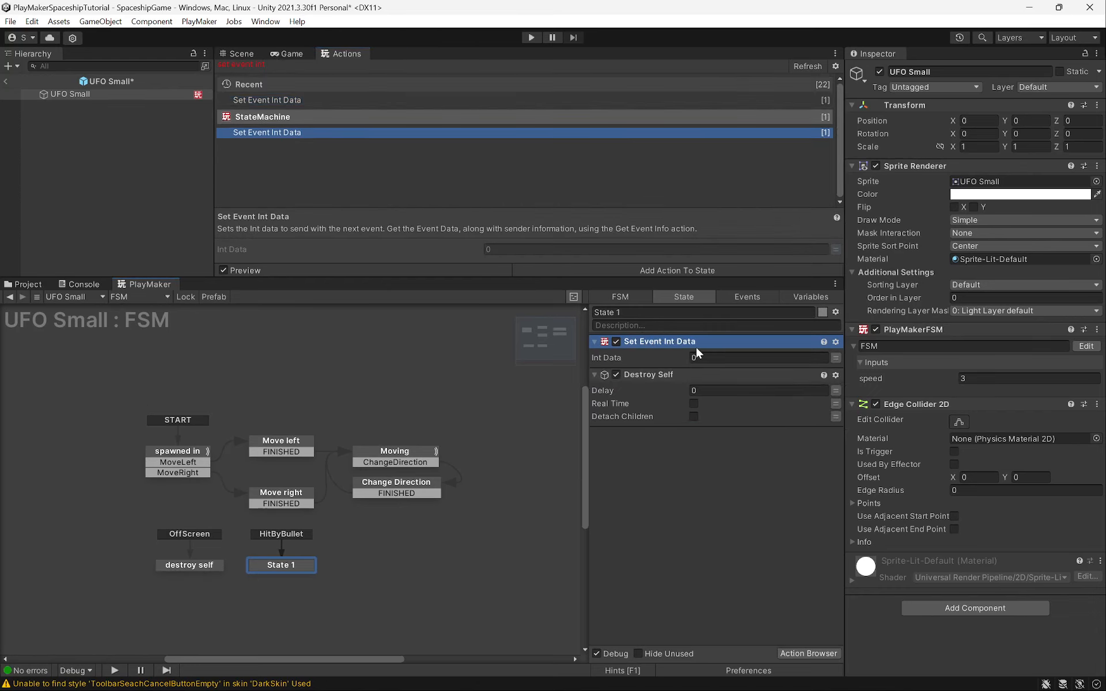
Create a new variable named points and assign it as the Int Data of the Set Event Int Data action
click(722, 354)
text(points)
key(Return)
click(836, 358)
click(804, 358)
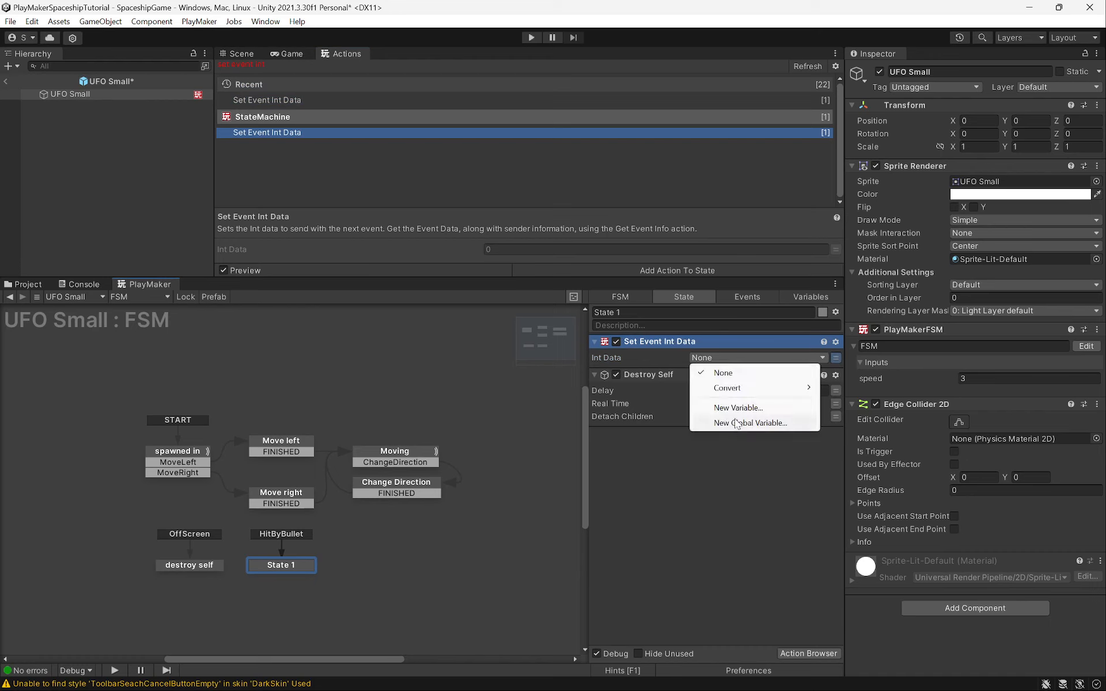
click(738, 396)
text(points)
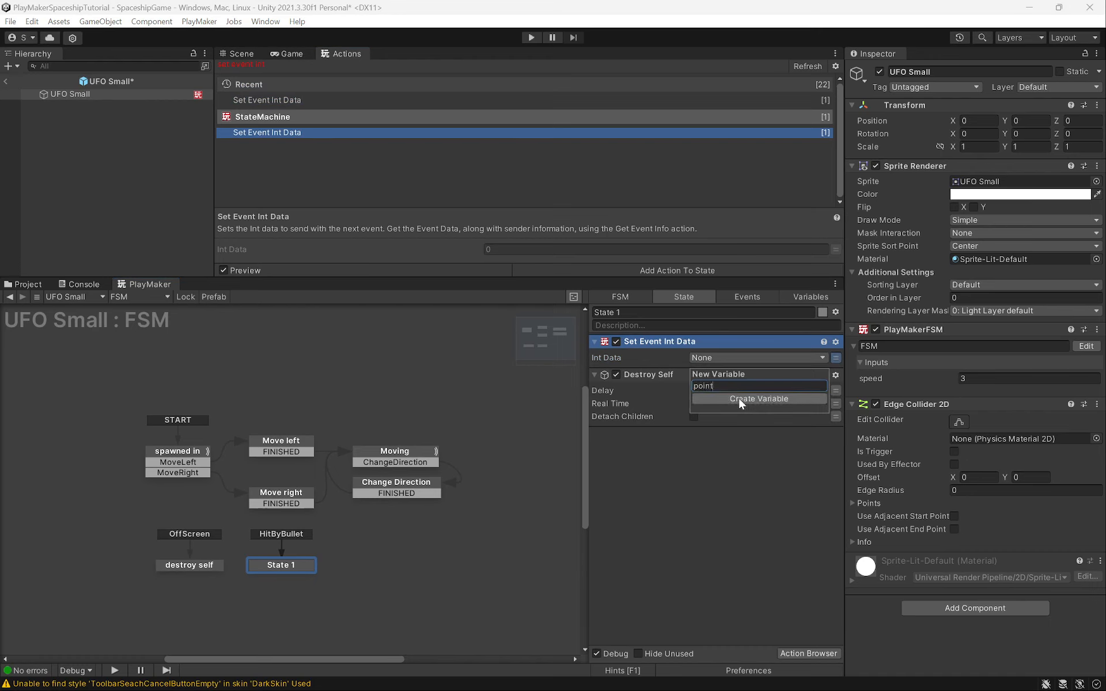
click(739, 398)
Mark the points variable as an input of the UFO Small FSM and return to the state's actions
right_click(716, 360)
click(722, 373)
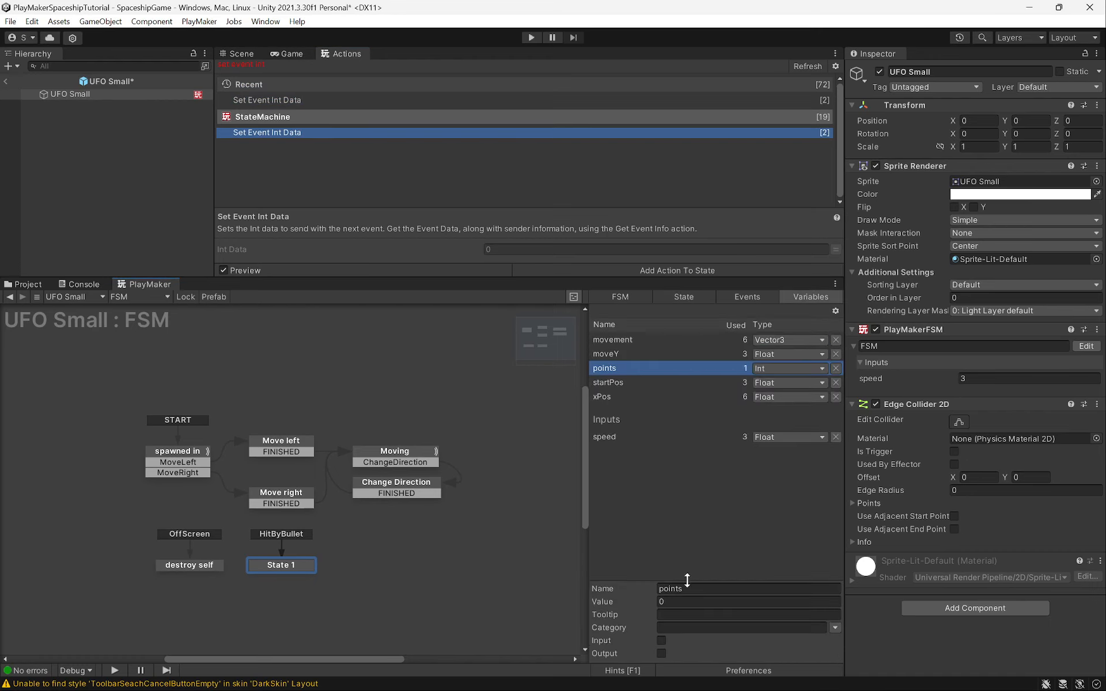
click(660, 639)
click(679, 297)
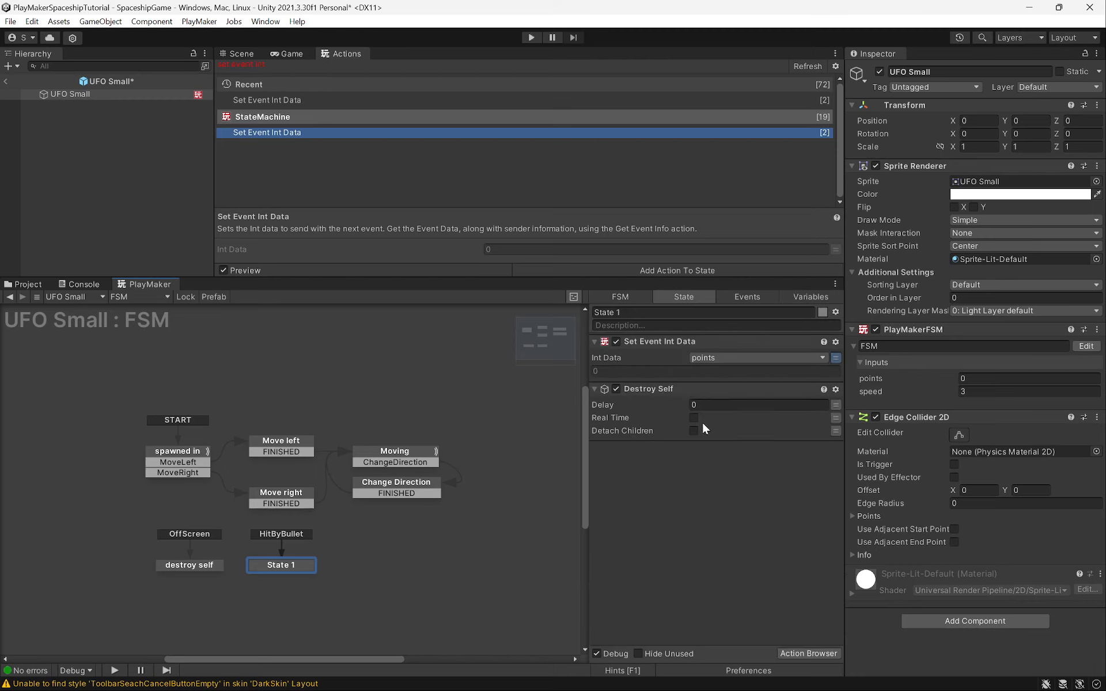
Find the Send Event action and insert it between Set Event Int Data and Destroy Self
click(269, 72)
key(ctrl+a)
text(send eve)
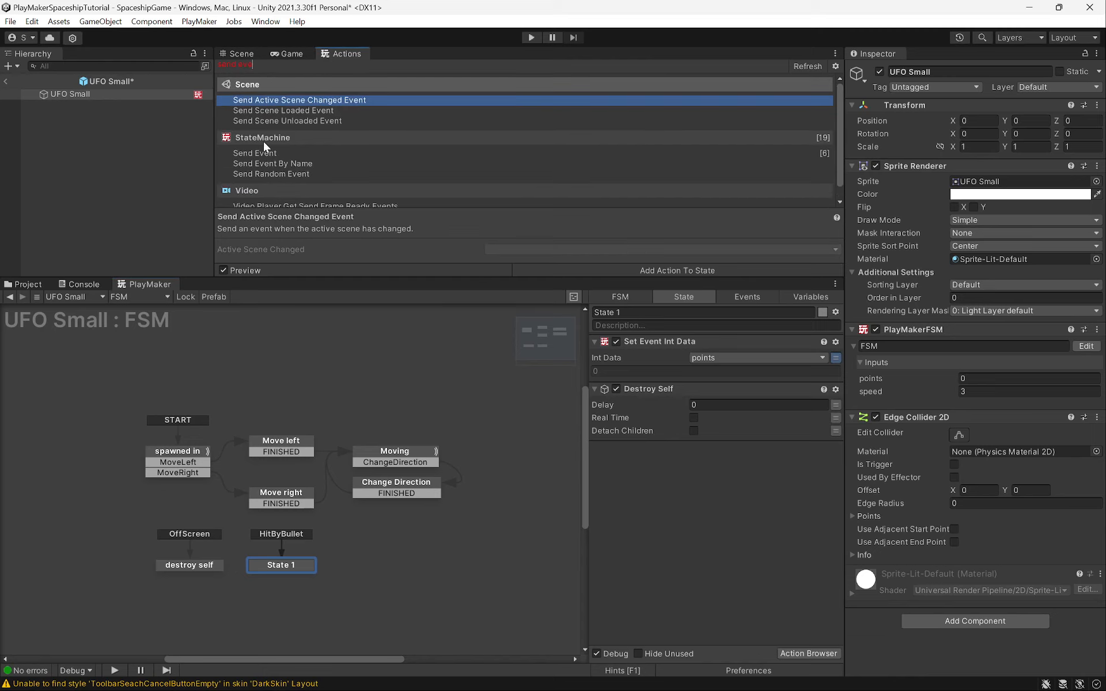
double_click(252, 156)
drag(252, 156, 684, 375)
key(Delete)
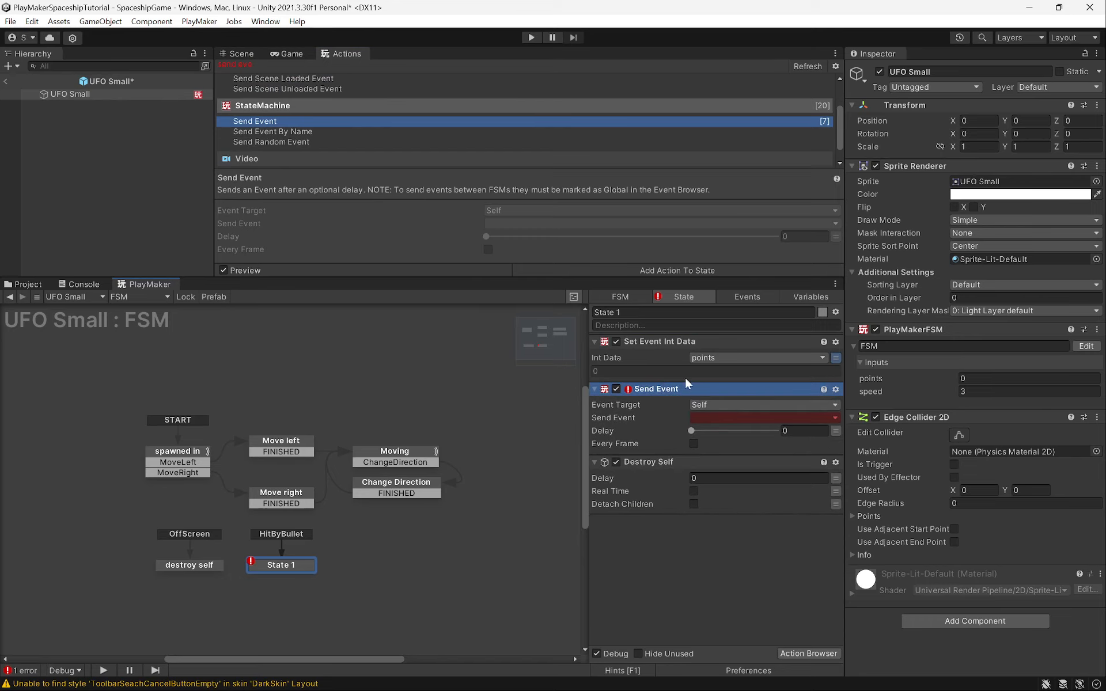
Configure the Send Event action to broadcast the global AddPoints event to all FSMs
click(727, 402)
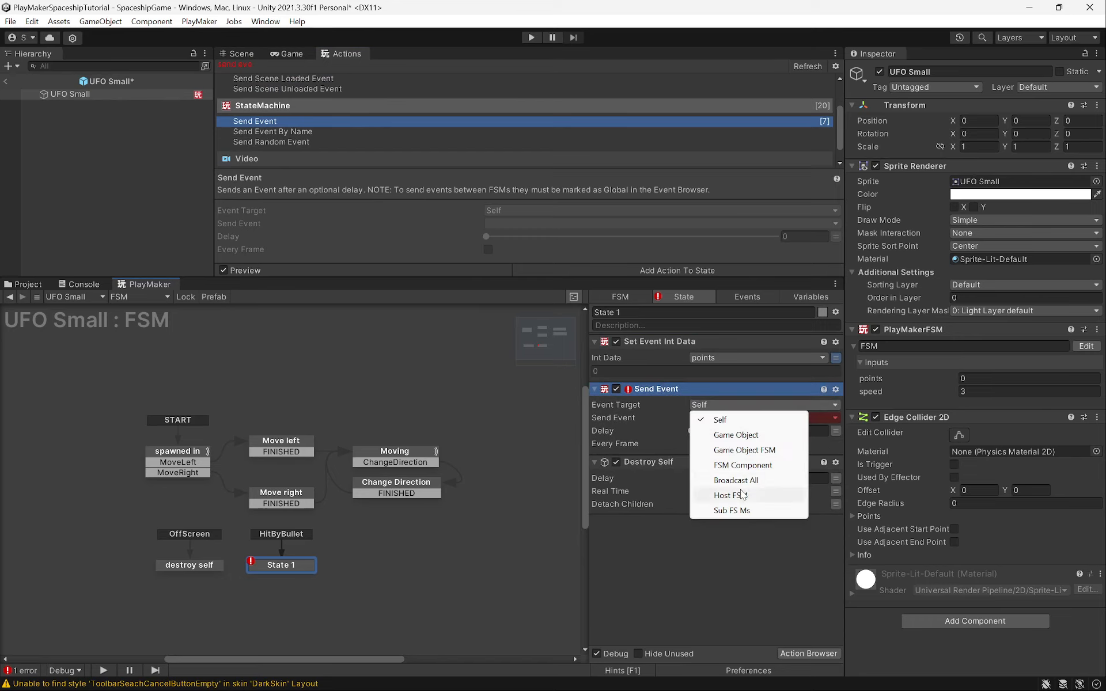
click(734, 478)
click(714, 431)
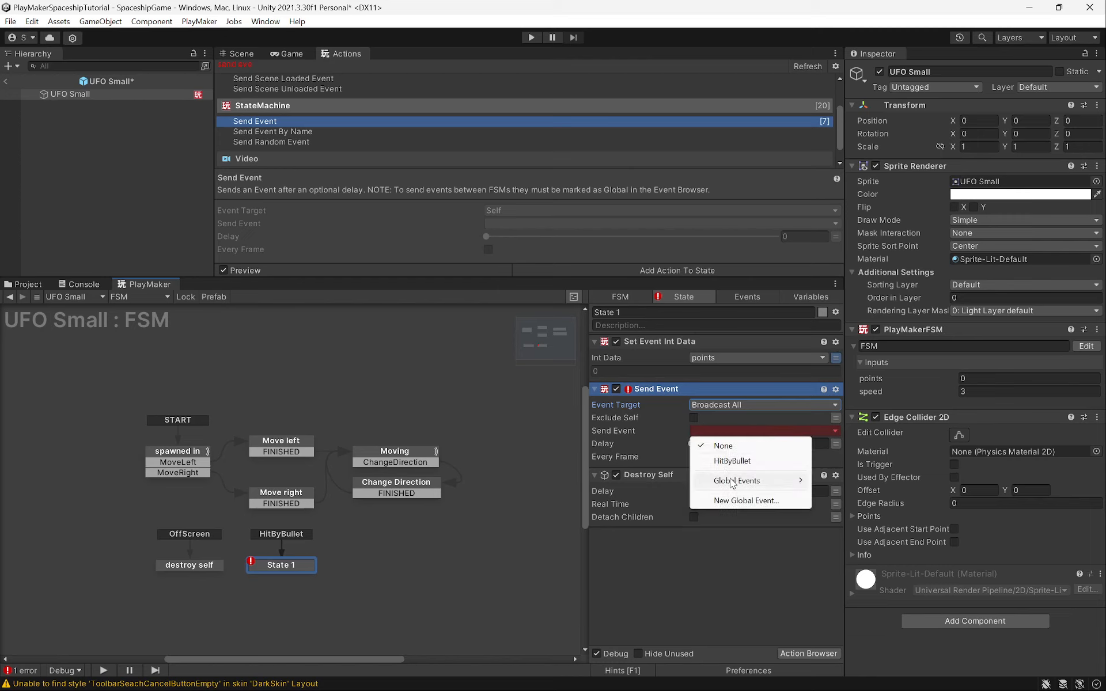
mouse_move(731, 483)
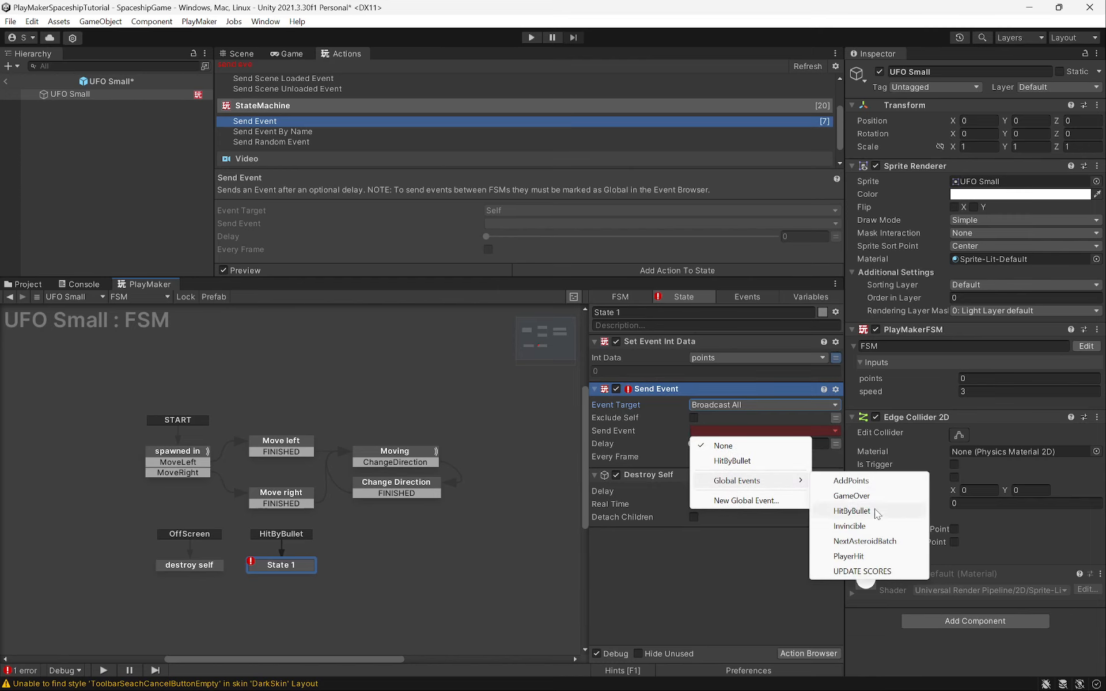
click(847, 480)
click(662, 372)
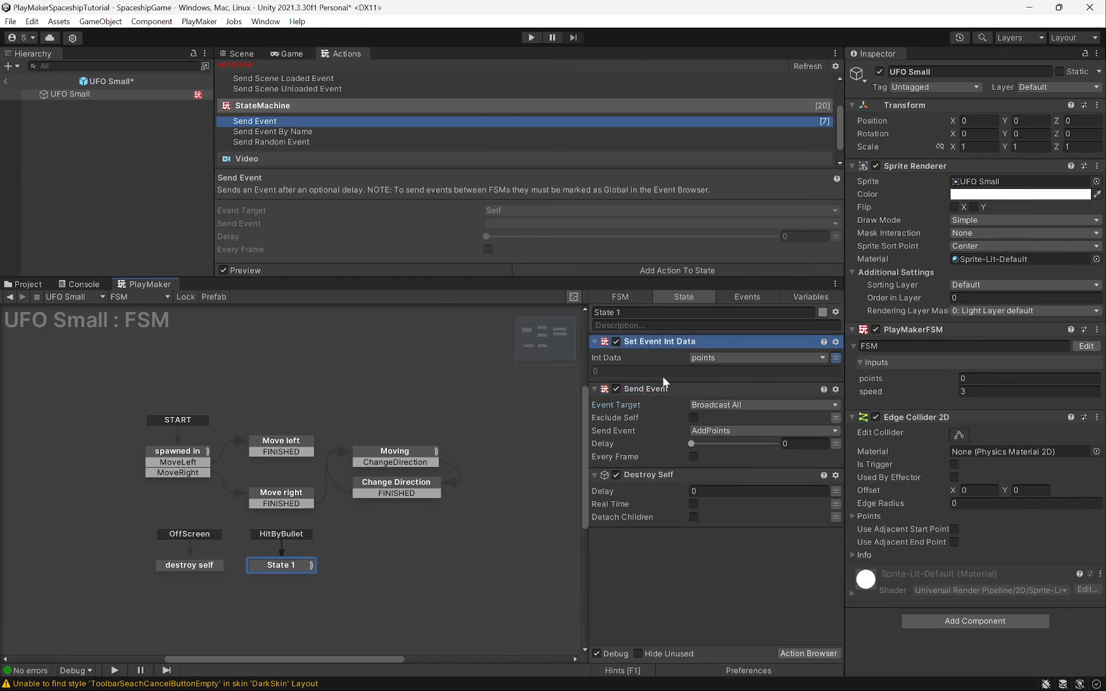
click(658, 388)
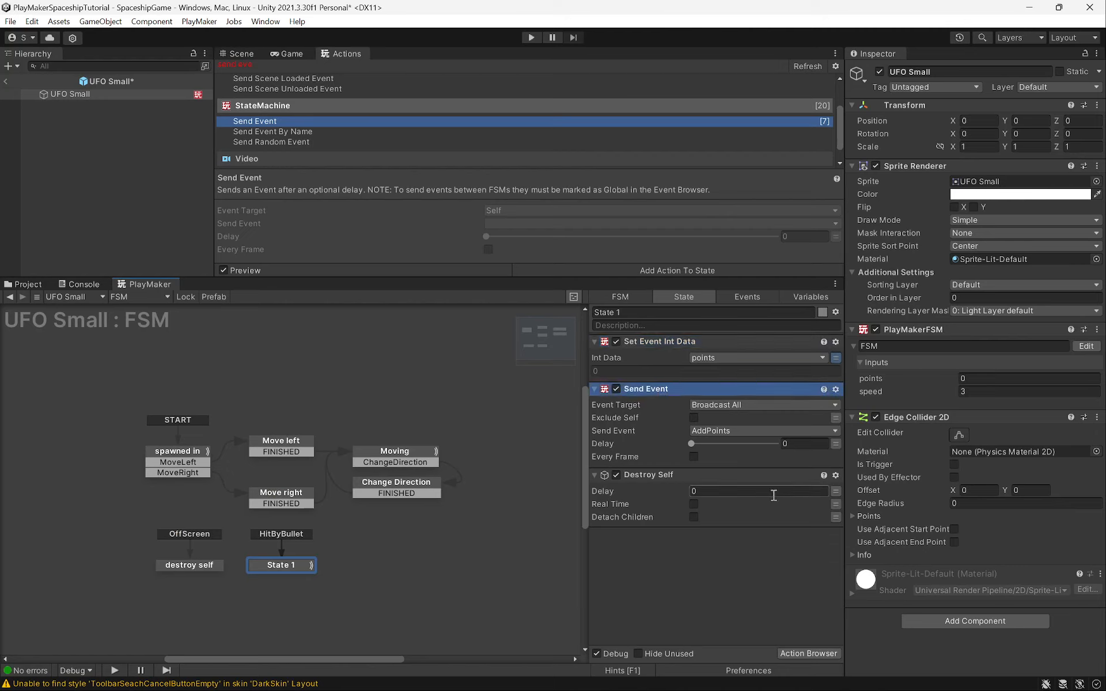
Rename the HitByBullet state as destroyed and save the prefab
click(663, 473)
click(641, 311)
text(de)
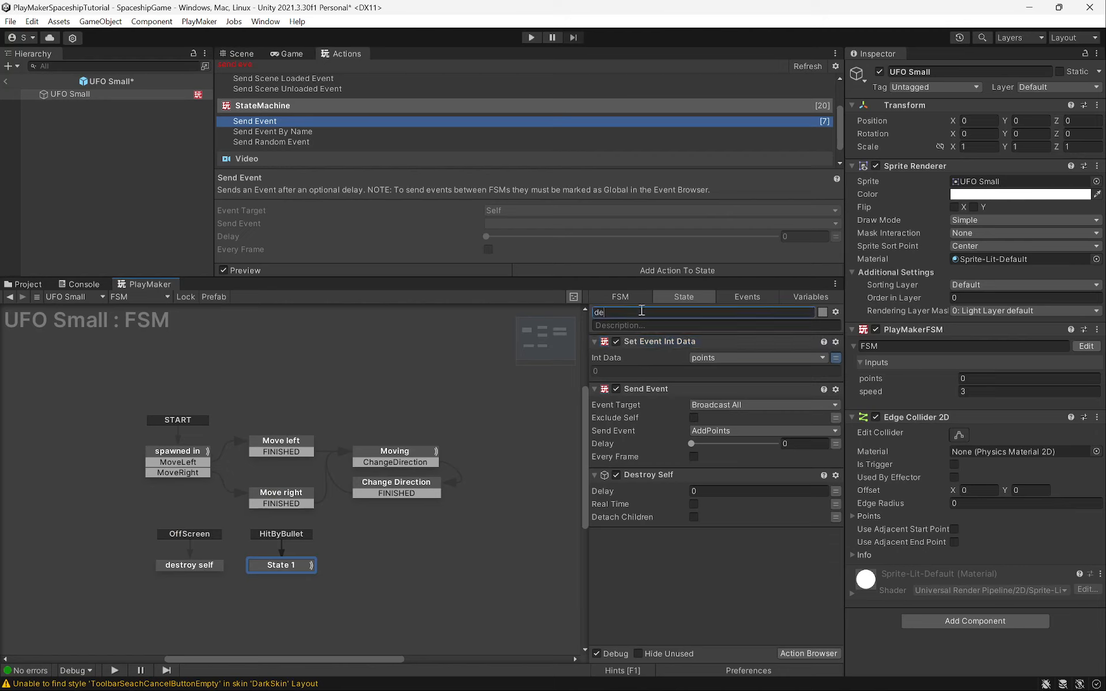
text(stroyed)
key(ctrl+s)
Save the UFO Small FSM as a template named UFO and use that template in this FSM
middle_drag(428, 391, 321, 346)
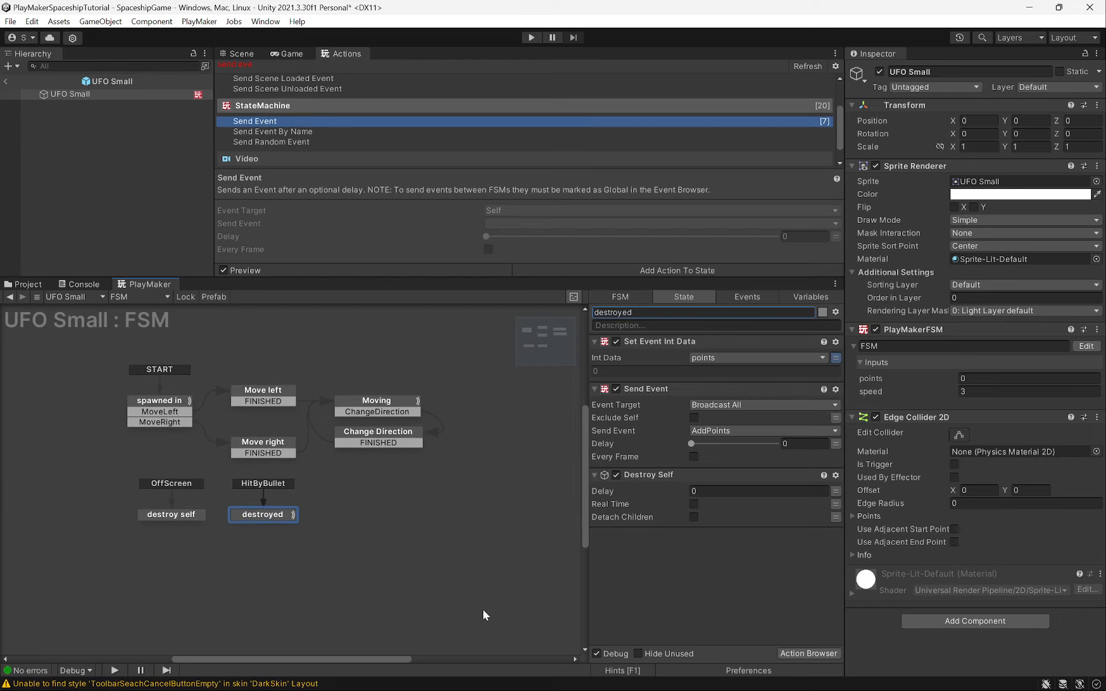
right_click(371, 546)
click(403, 591)
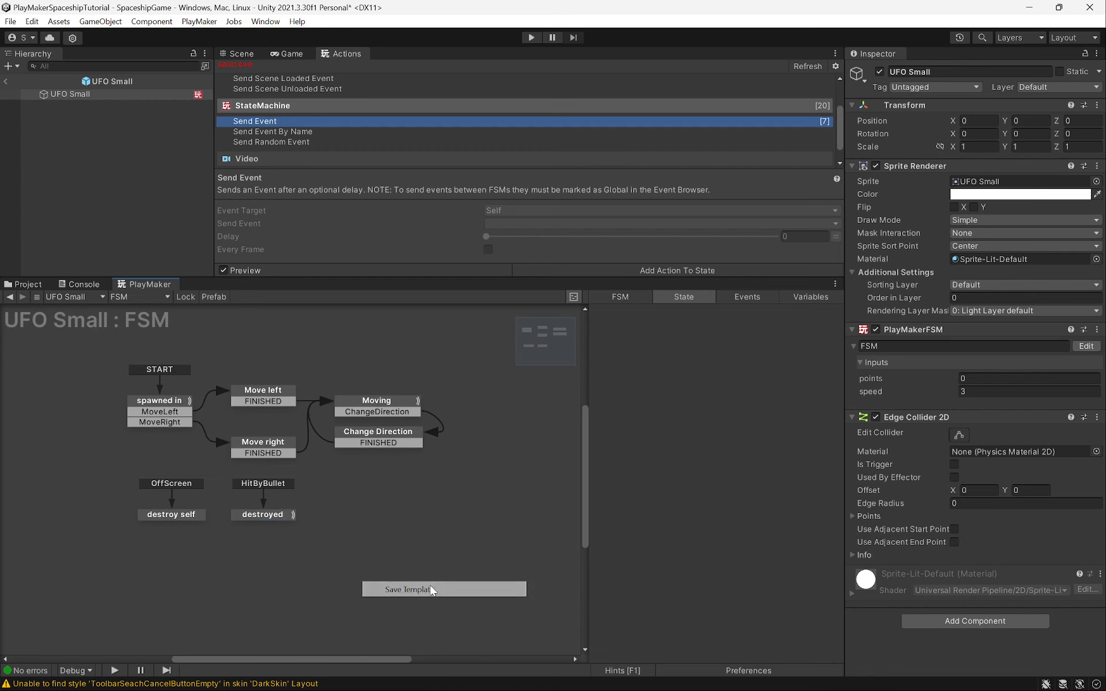
text(UFO)
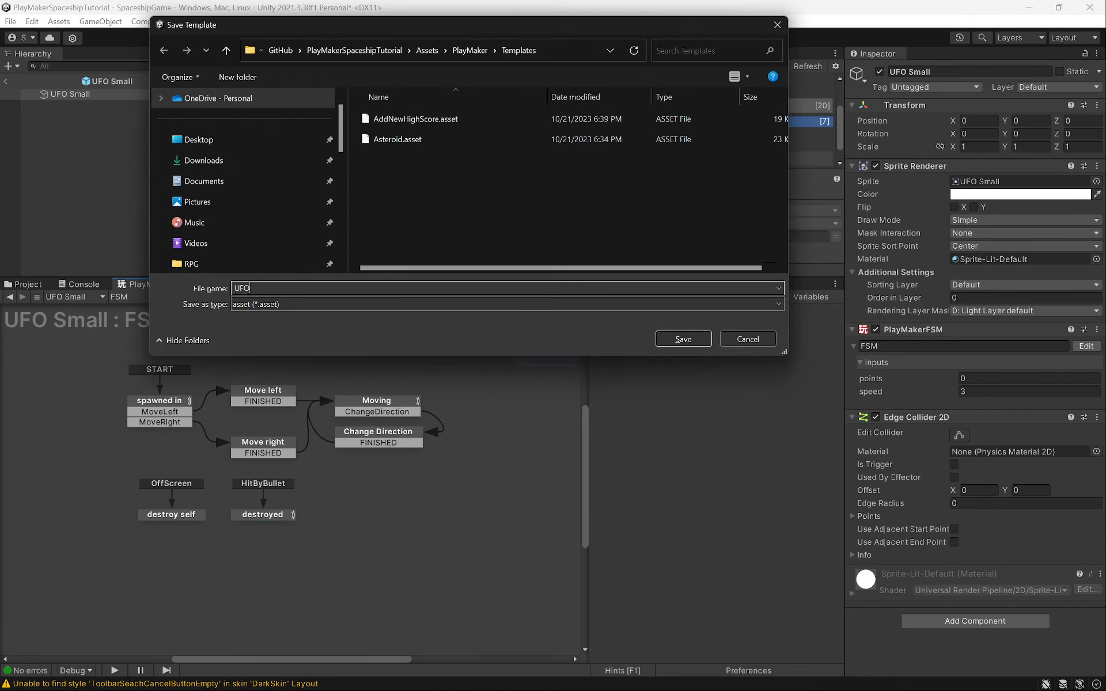
key(Return)
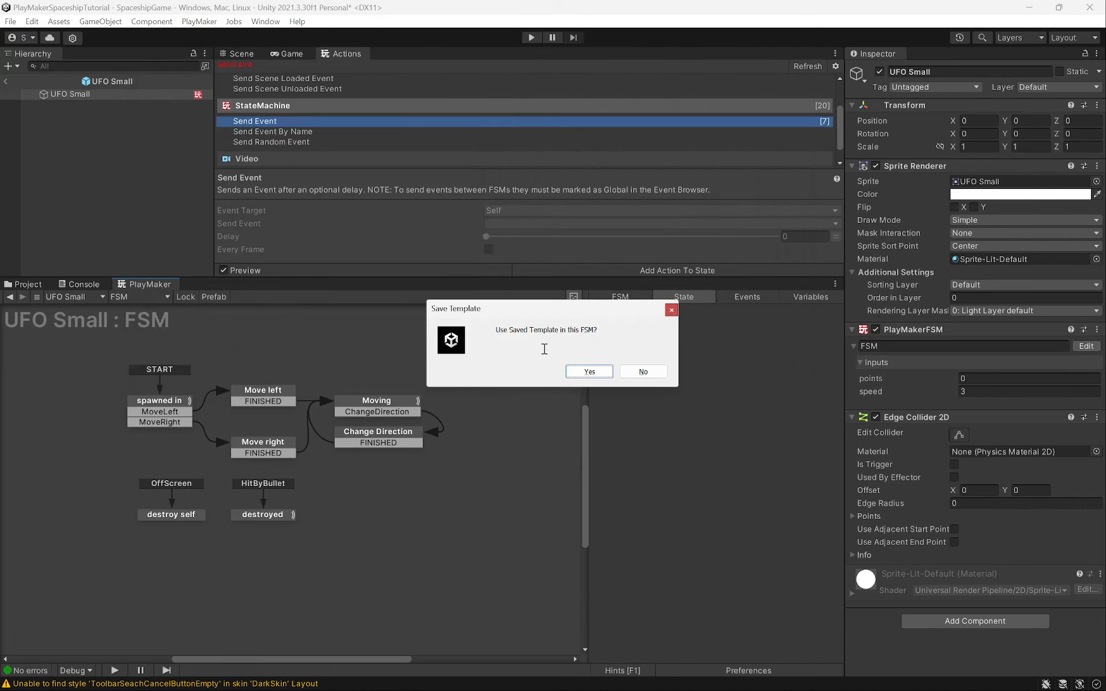
click(587, 372)
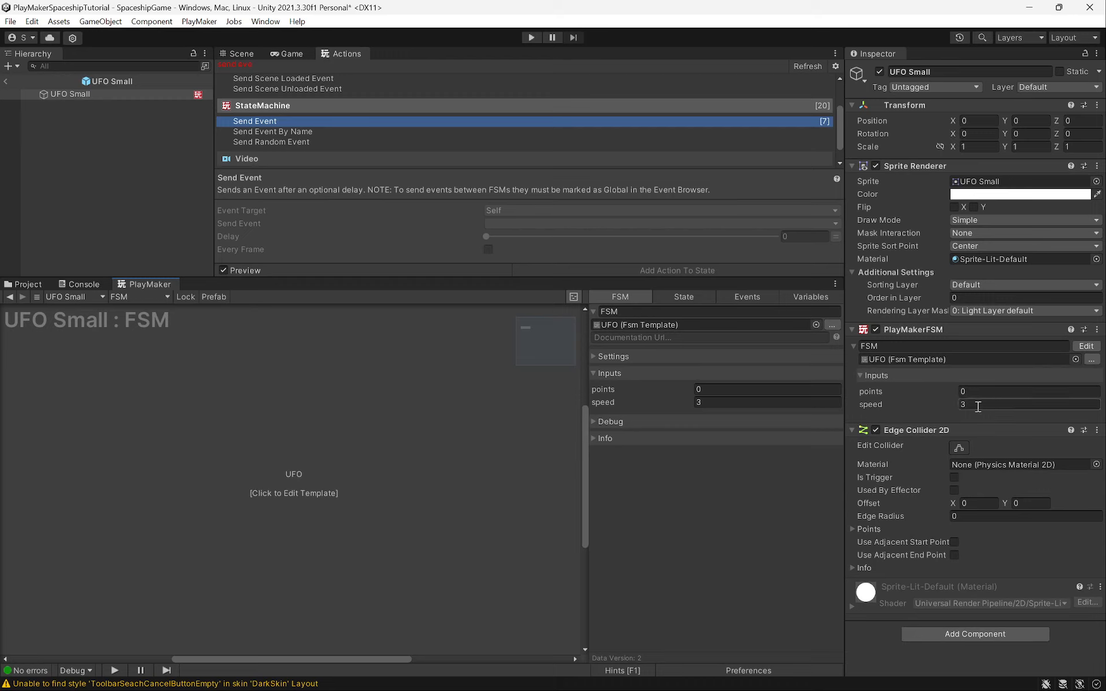
Set the points input of the UFO template FSM to 2000
click(996, 391)
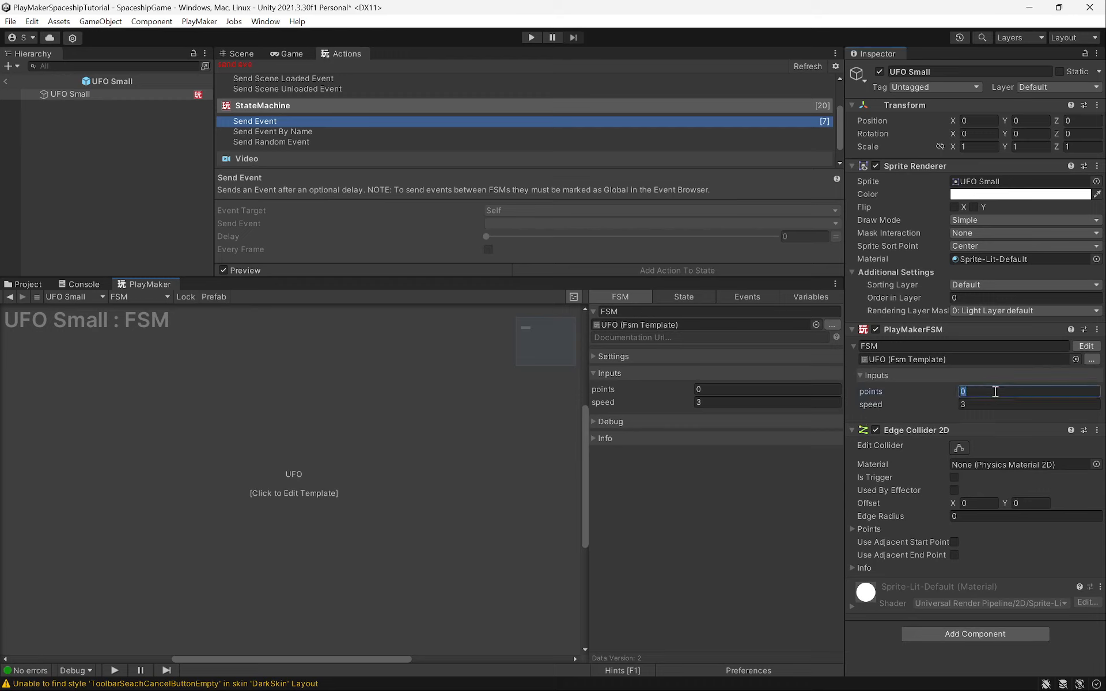
text(2000)
key(Return)
Add a second PlayMakerFSM component to UFO Small and place it above the existing template FSM
click(934, 634)
text(fsm)
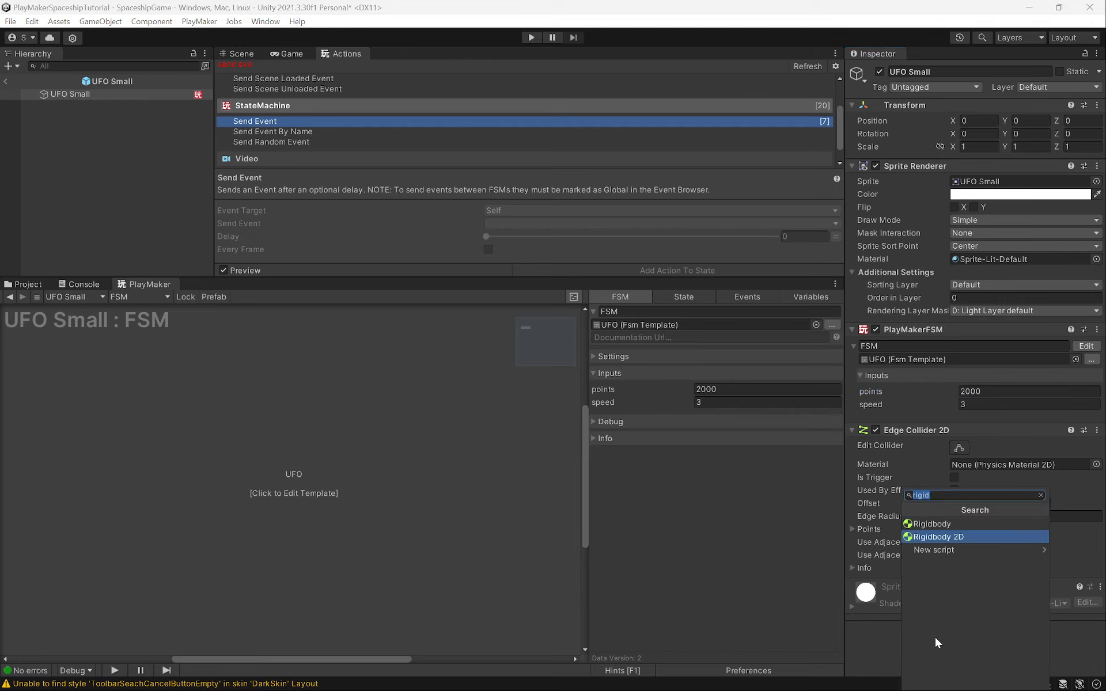
click(944, 525)
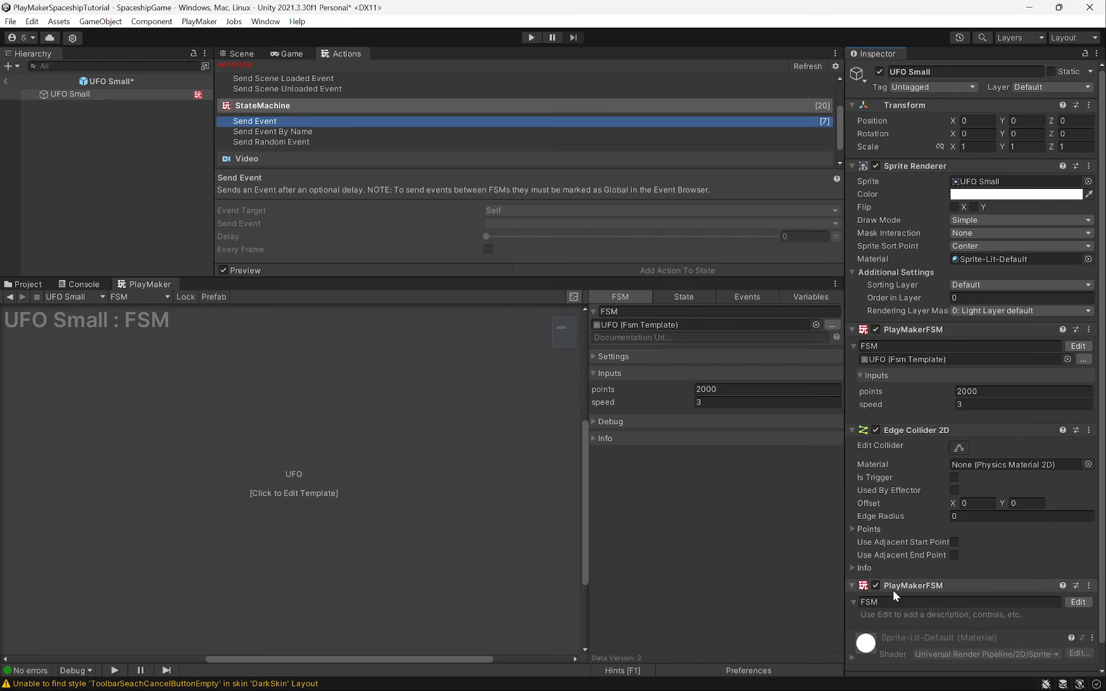
drag(893, 588, 905, 328)
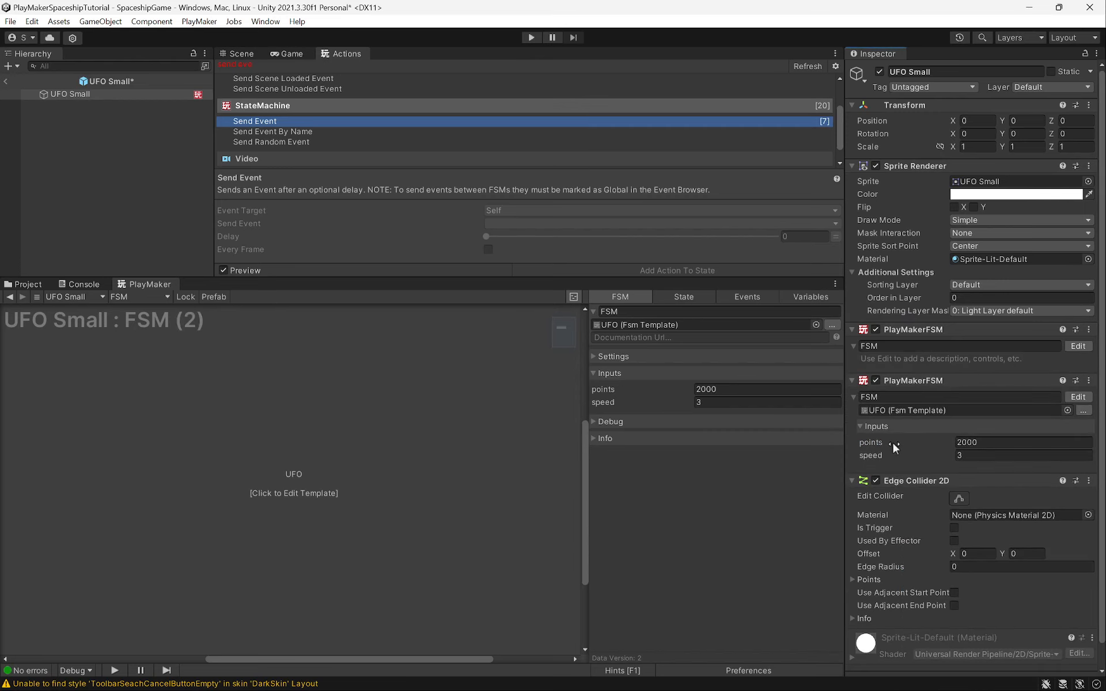
Rename the template FSM as Move and the new FSM as Shoot
click(909, 396)
text(Move)
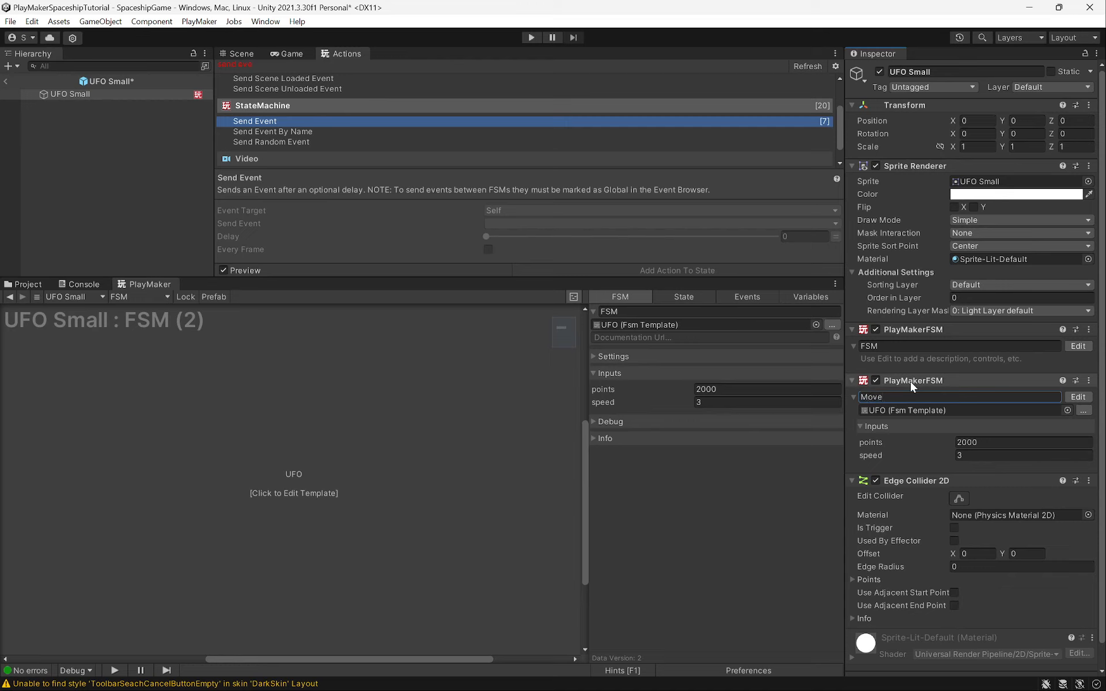
click(903, 344)
text(Shoot)
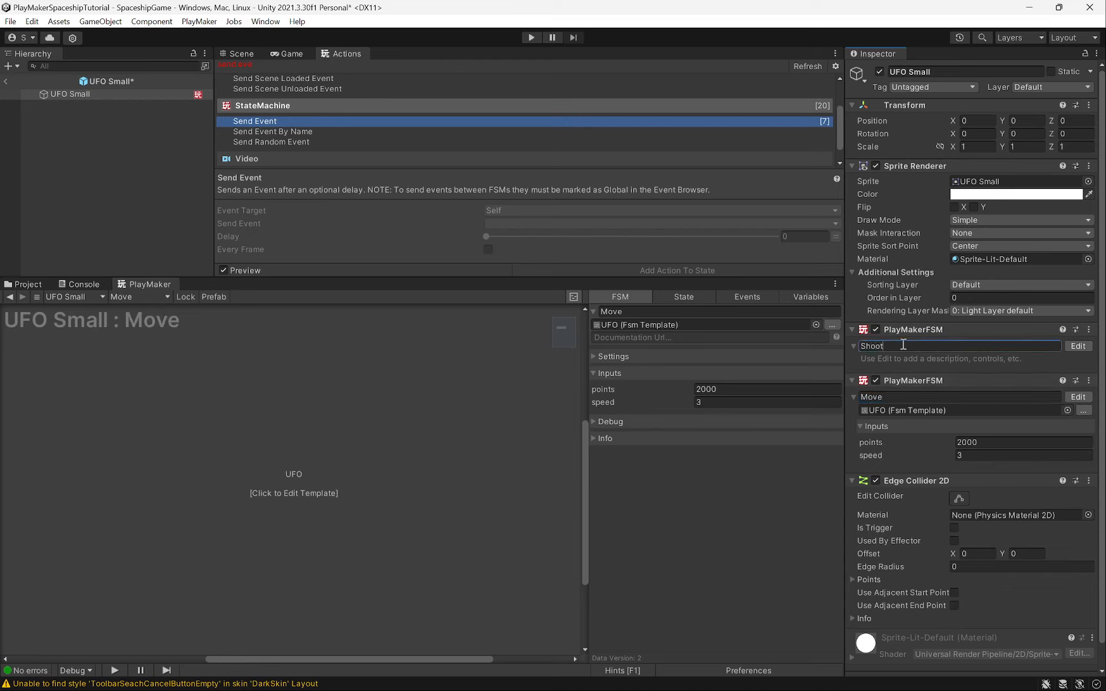
Open the Shoot FSM for editing and rename its start state as wait
click(1077, 345)
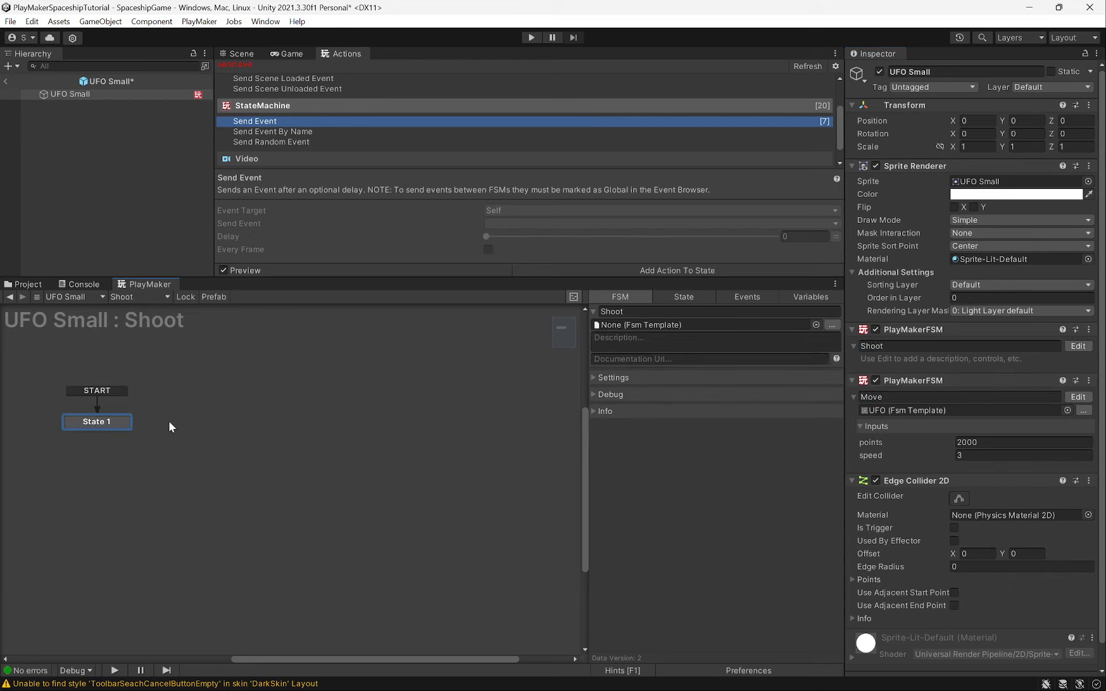
click(98, 422)
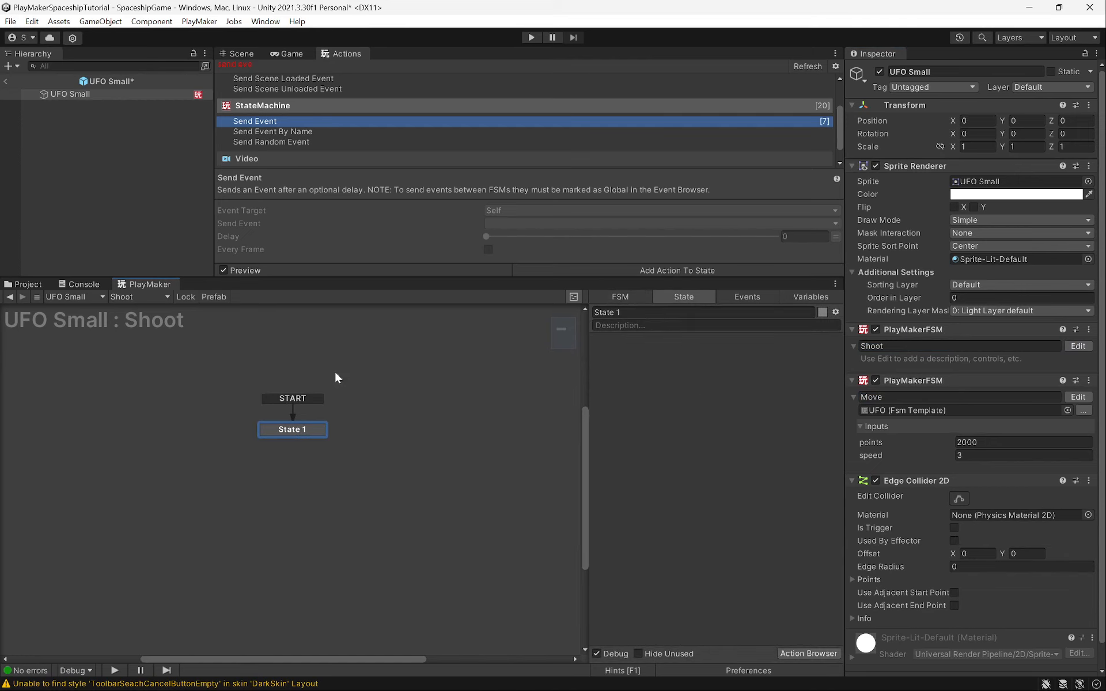
click(657, 315)
text(wait)
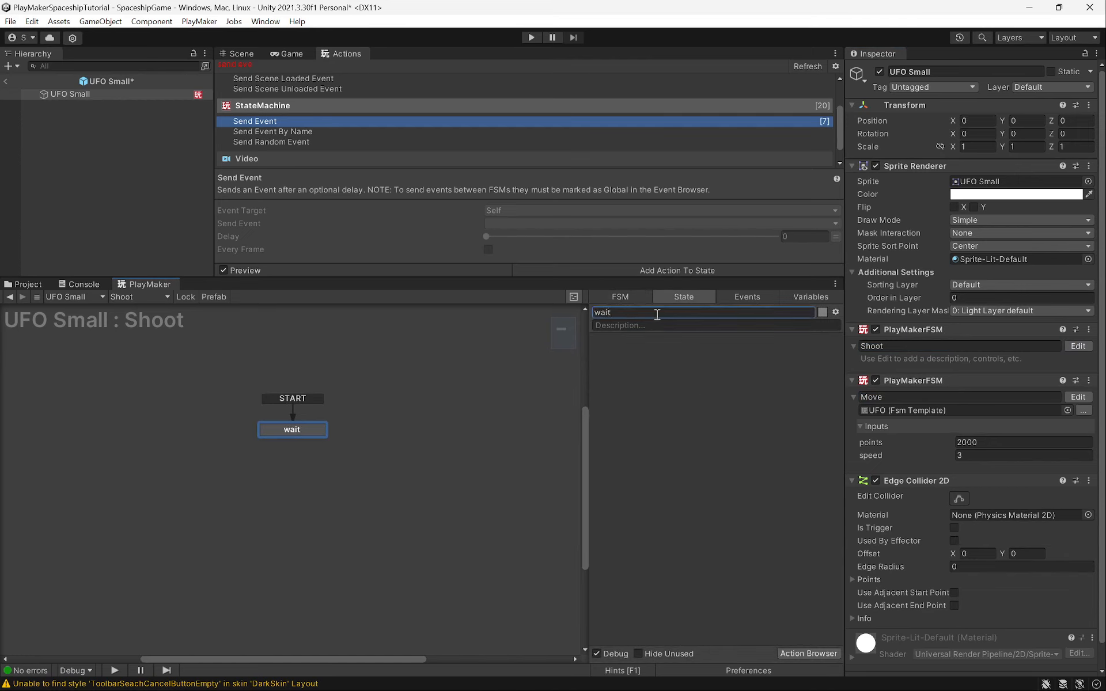
Find the Wait action and add it to the wait state
click(292, 65)
text(wait)
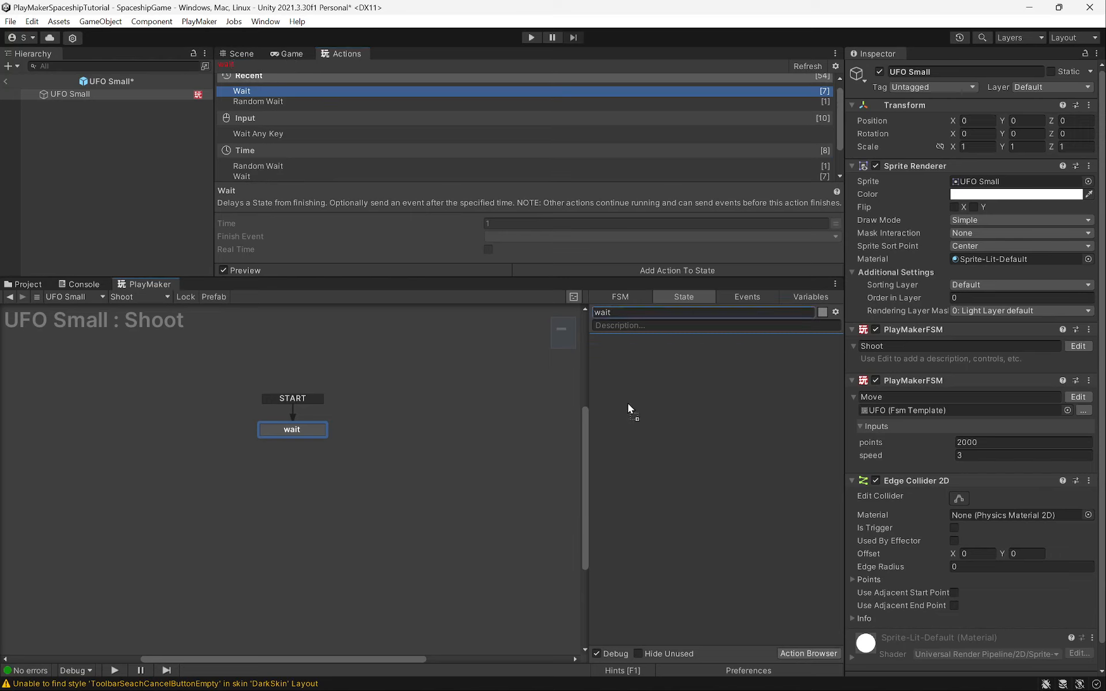
drag(628, 404, 675, 383)
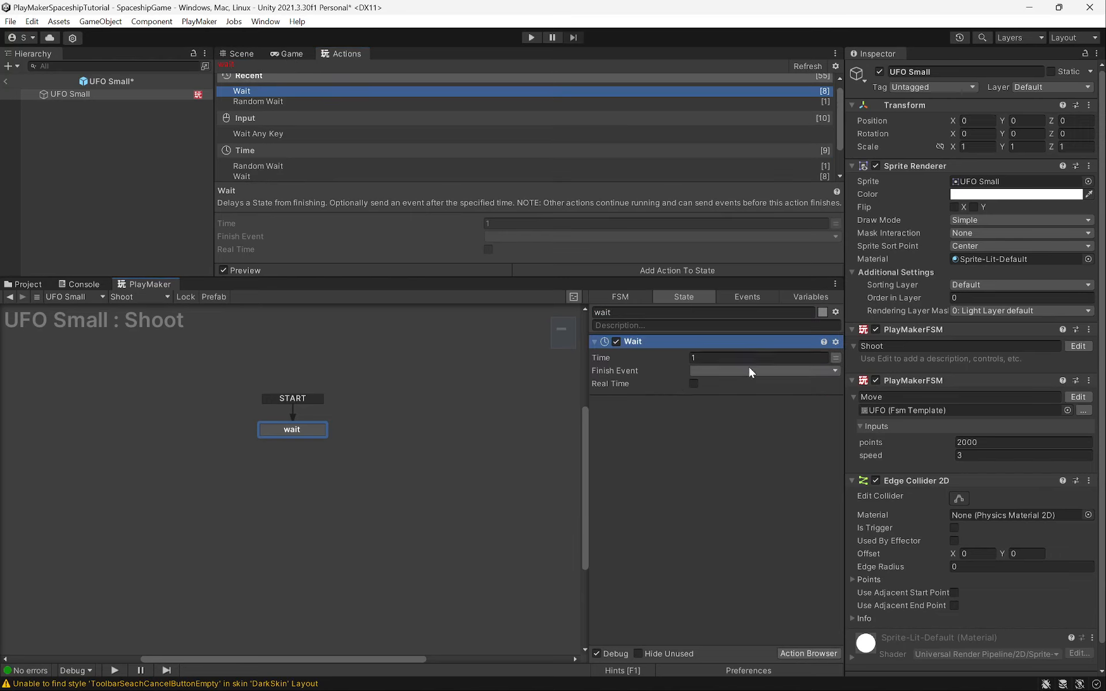
Create a new variable named shootDelay and assign it as the Wait action's time
click(834, 355)
click(760, 358)
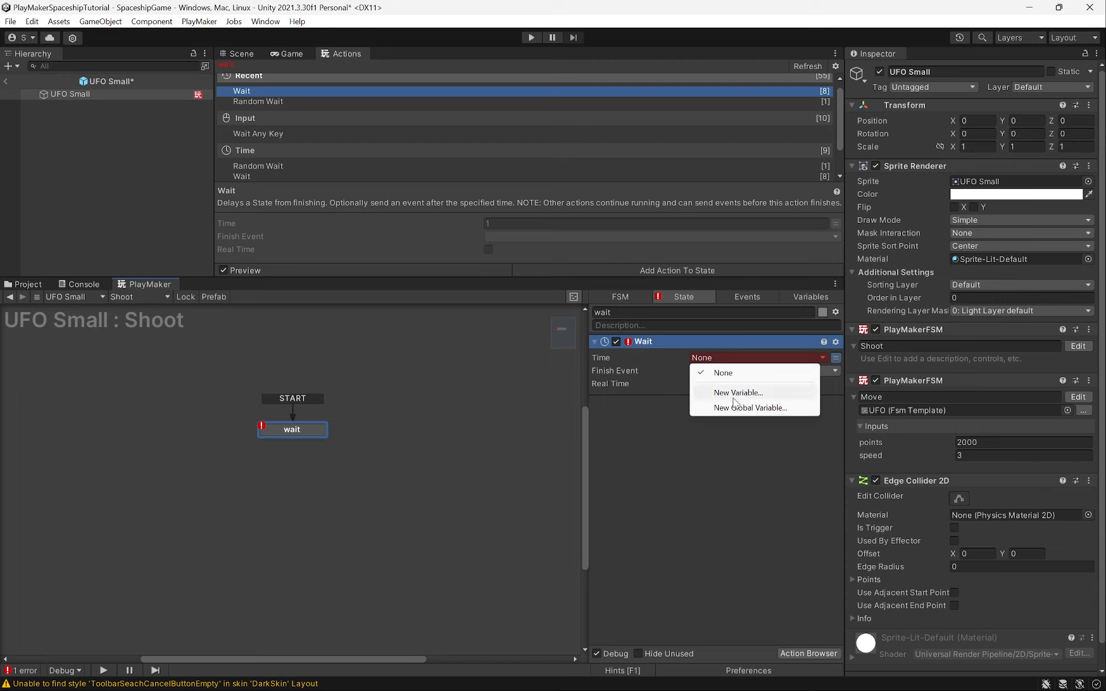
click(725, 392)
text(shootDela)
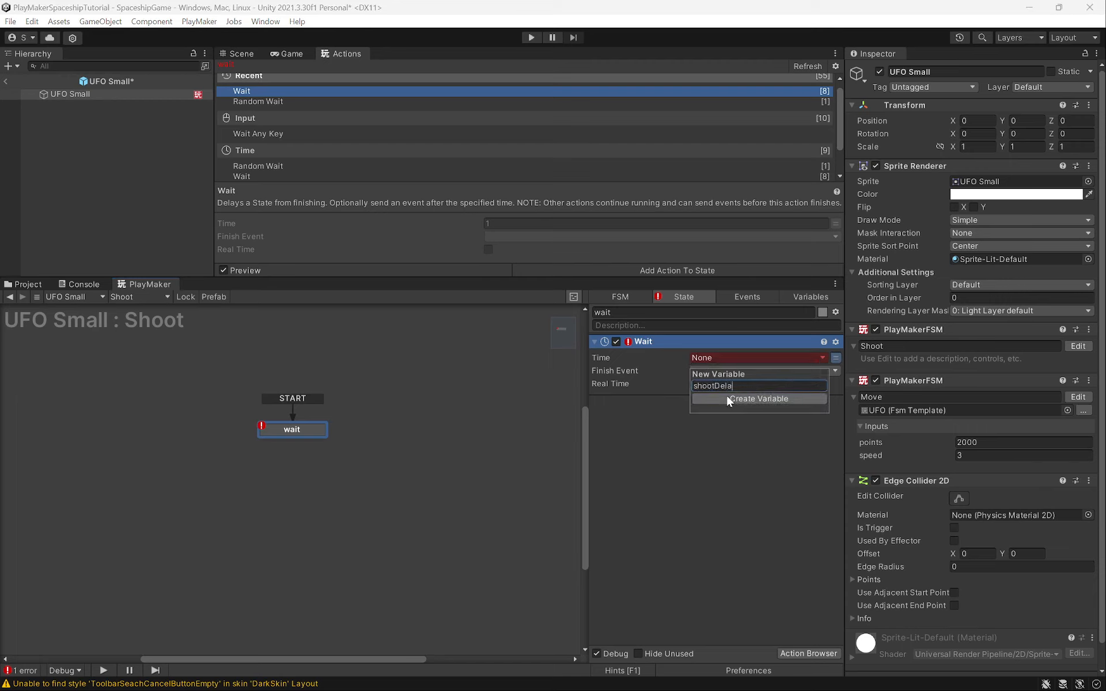
text(y)
click(726, 393)
Mark shootDelay as an input of the Shoot FSM and set its value to 1.5
click(700, 359)
click(717, 376)
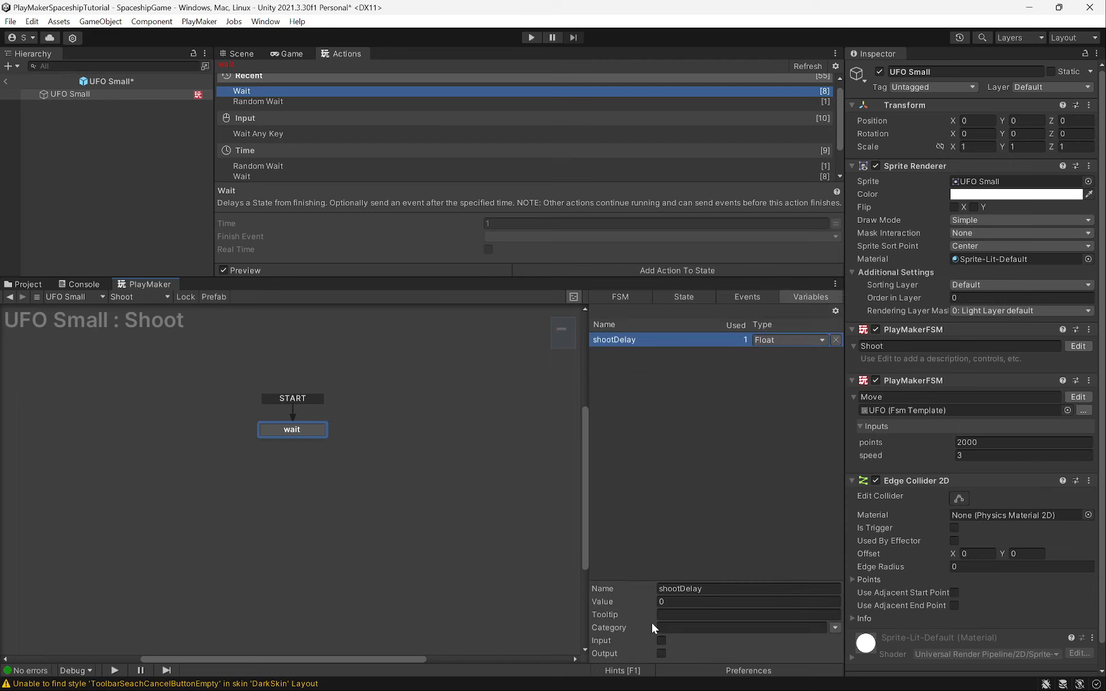
click(661, 640)
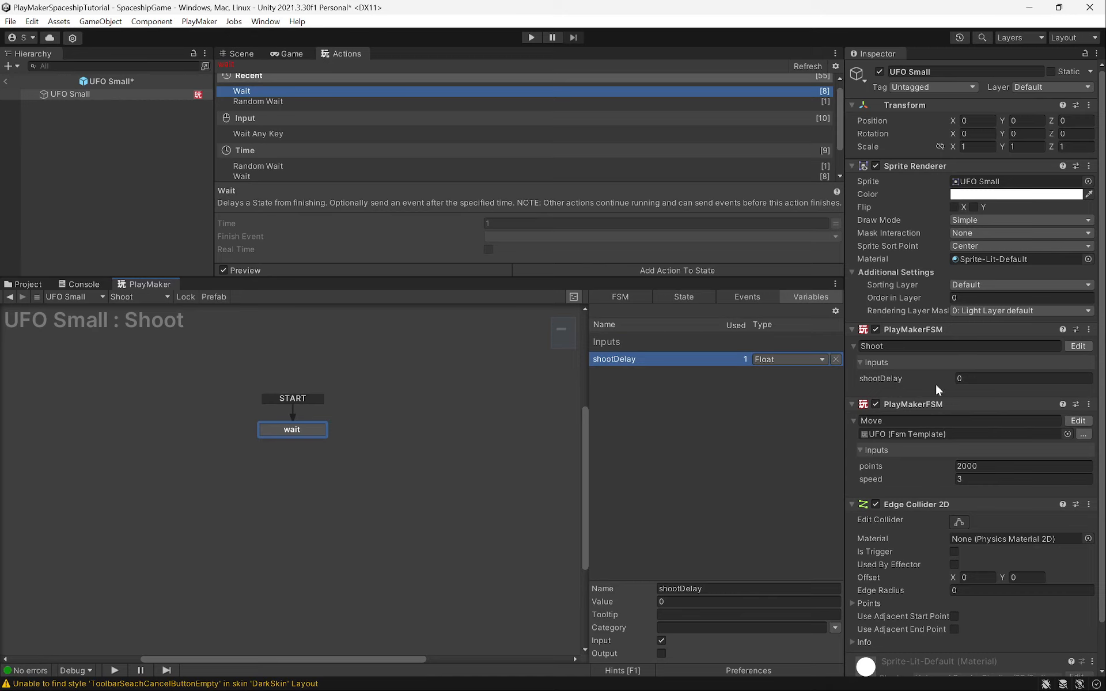
click(986, 379)
text(1.5)
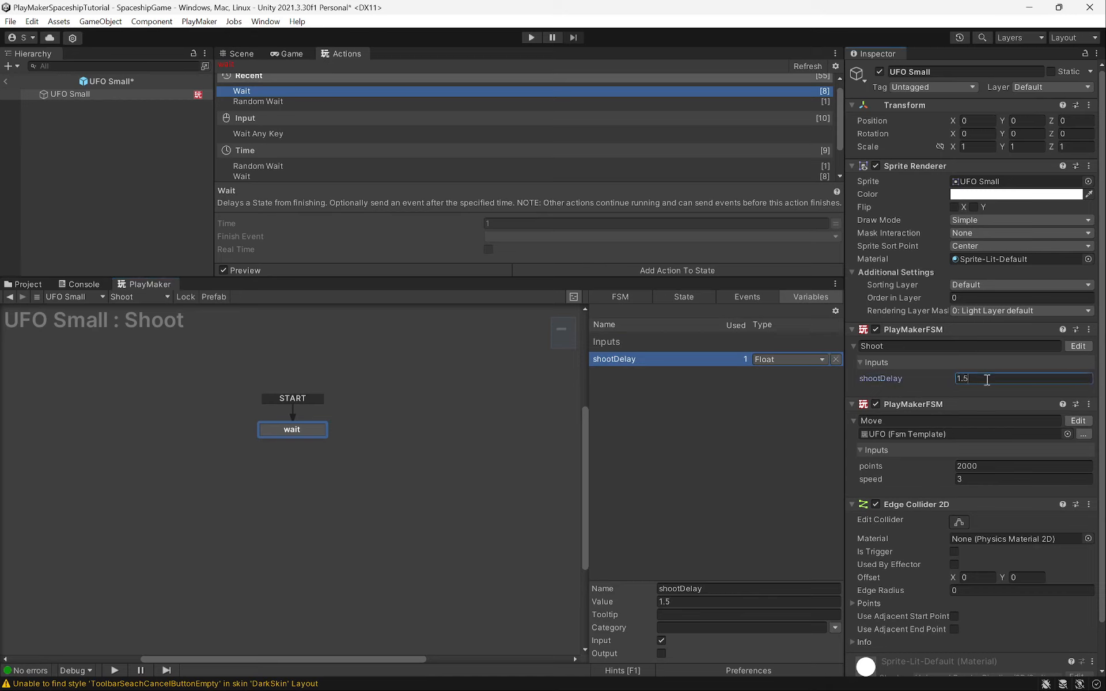
Add a FINISHED transition from the wait state to a new state below it
click(673, 296)
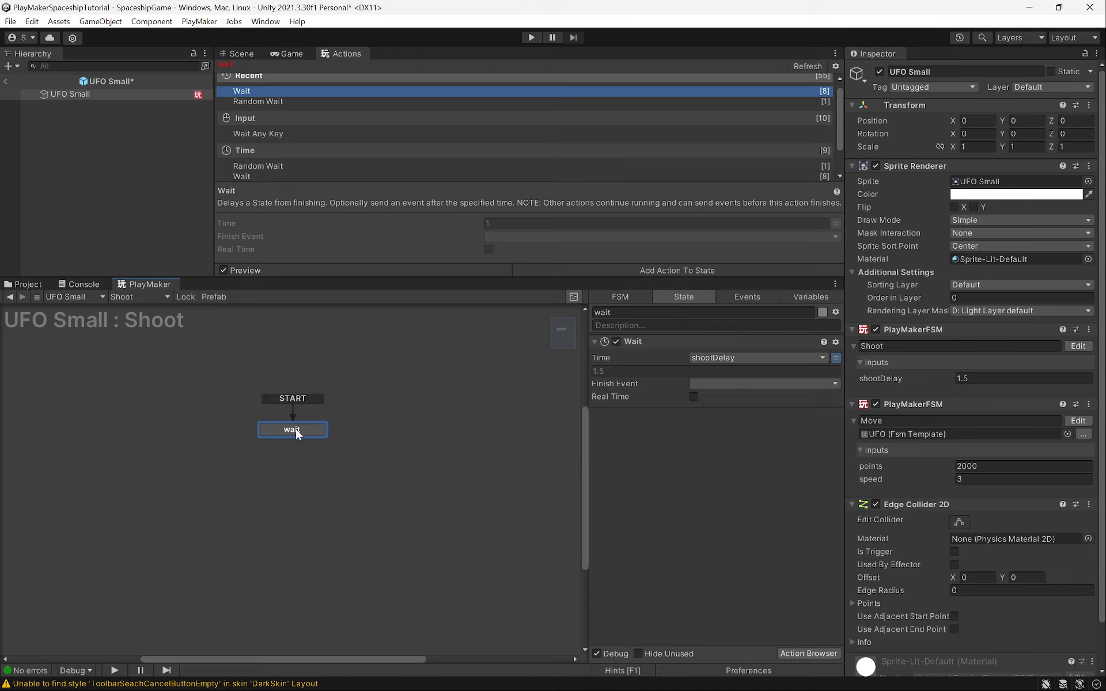
ctrl+click(295, 428)
ctrl+drag(307, 440, 347, 480)
ctrl+click(349, 487)
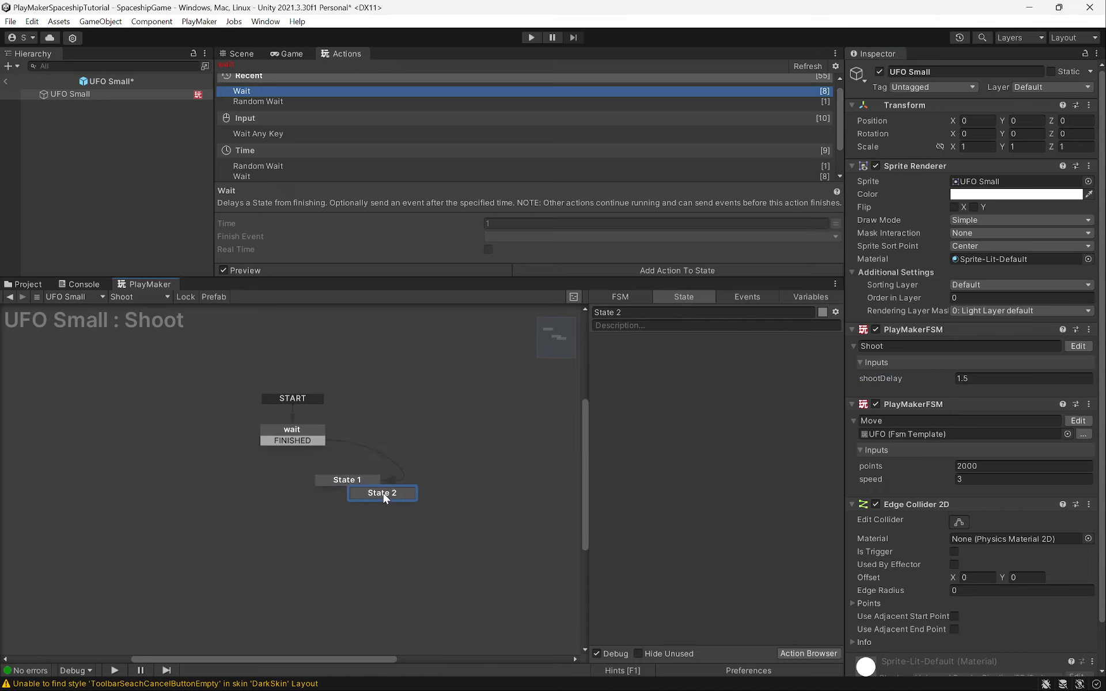
Delete State 2, place the remaining new state directly below the wait state and rename it Shoot
key(Delete)
drag(356, 479, 300, 461)
click(653, 311)
text(Shoot)
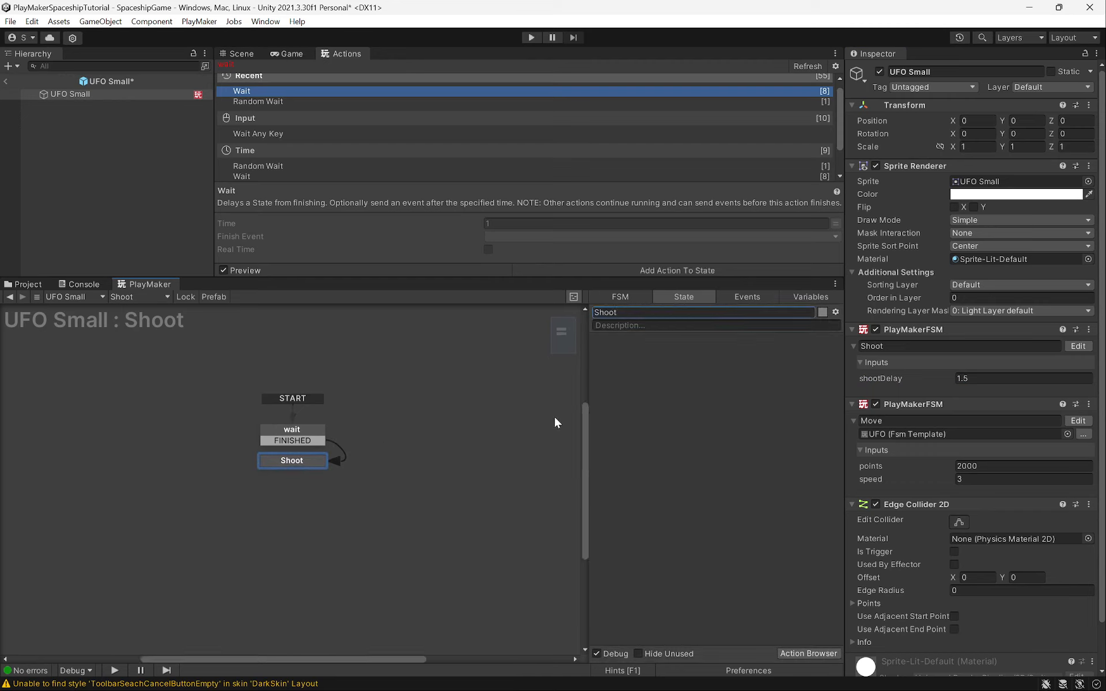
Find the Find Game Object action and add it to the Shoot state
click(287, 58)
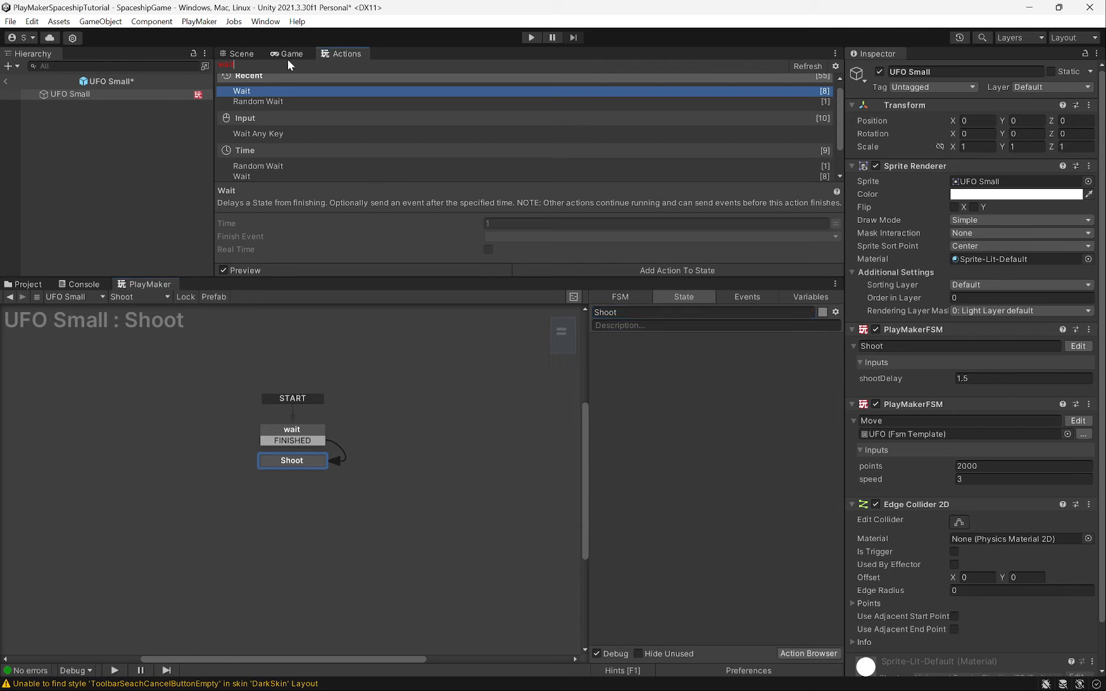
text(find game)
key(Return)
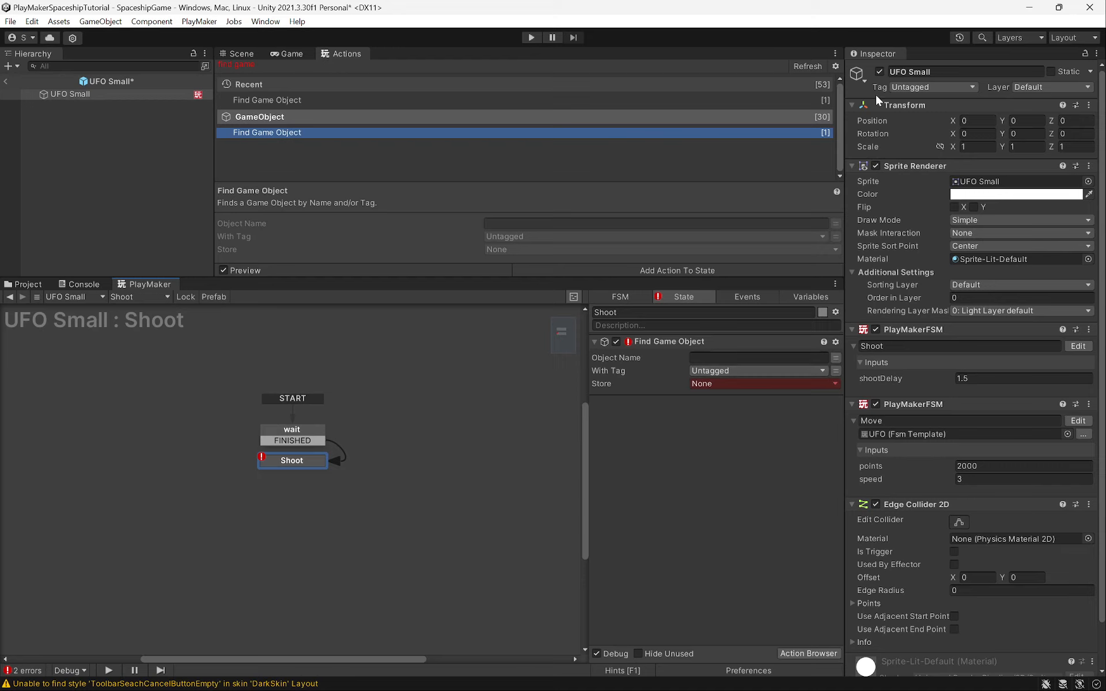
click(74, 94)
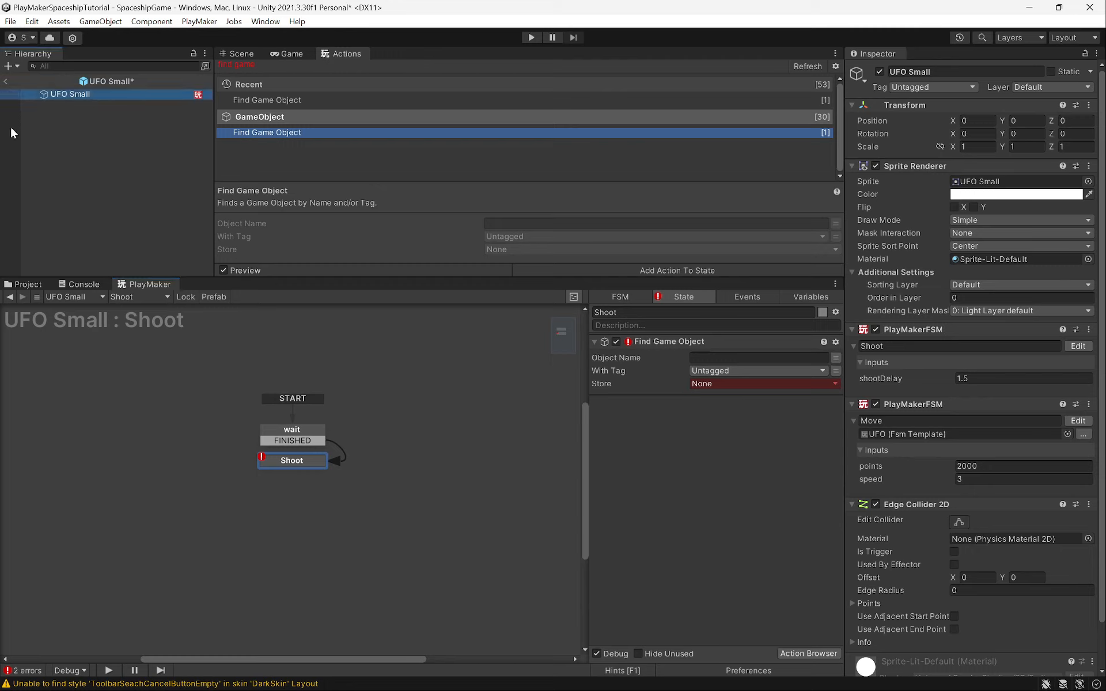
click(903, 92)
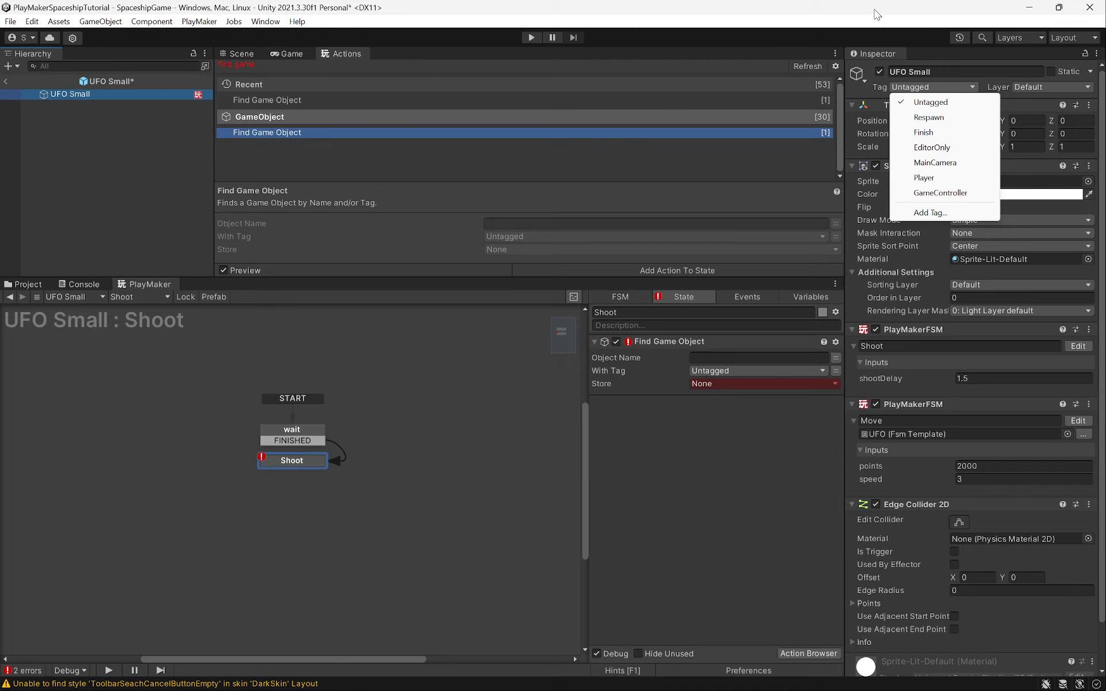
key(Escape)
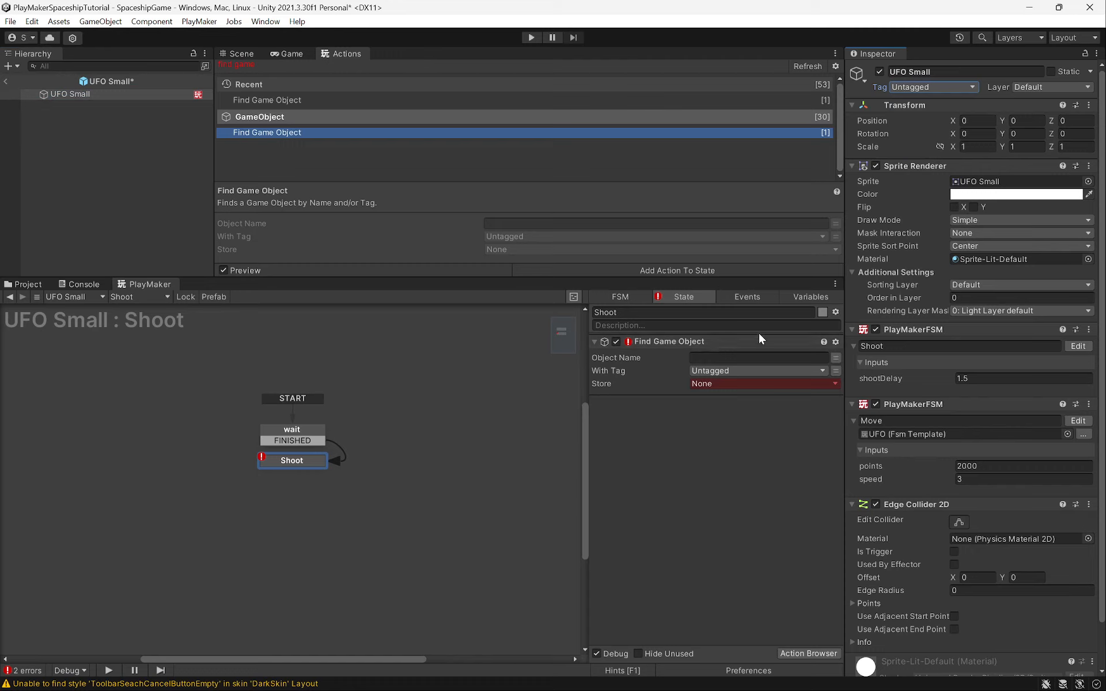
Set Find Game Object to use no object name and the Player tag, storing the result in a new variable named Player
click(837, 356)
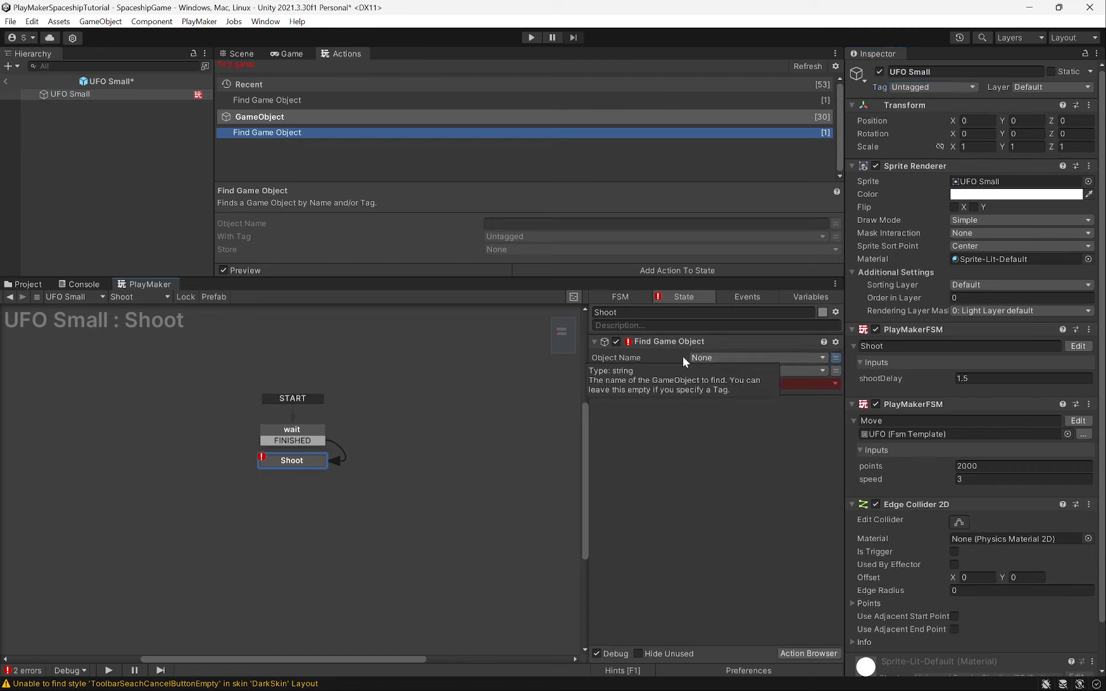
click(709, 376)
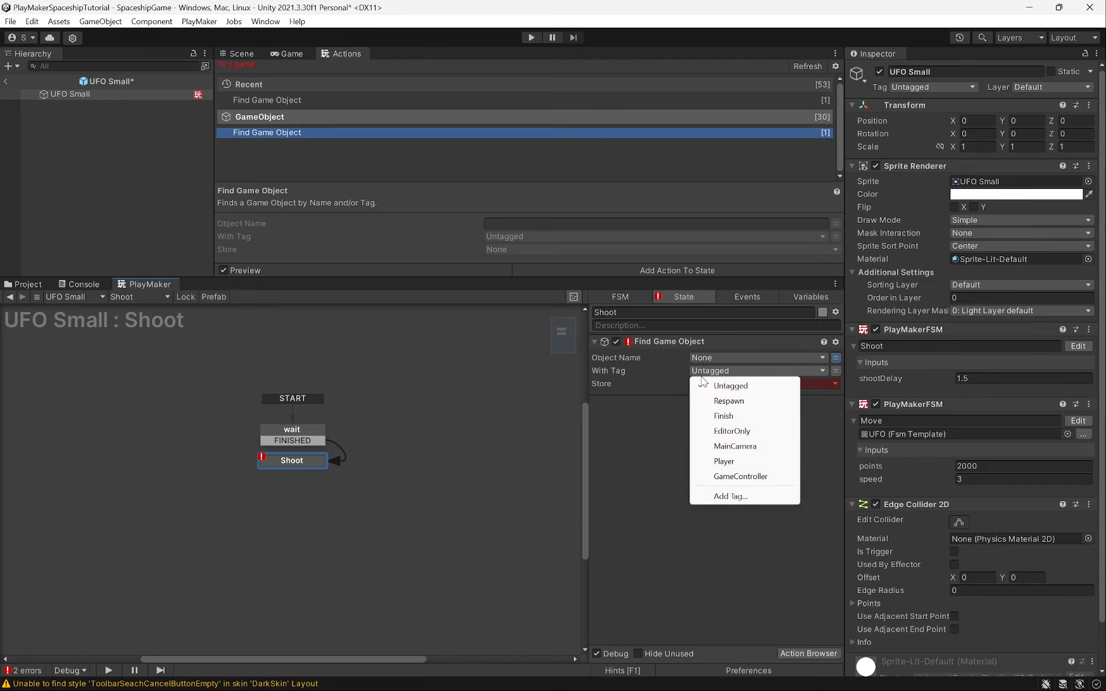
click(726, 464)
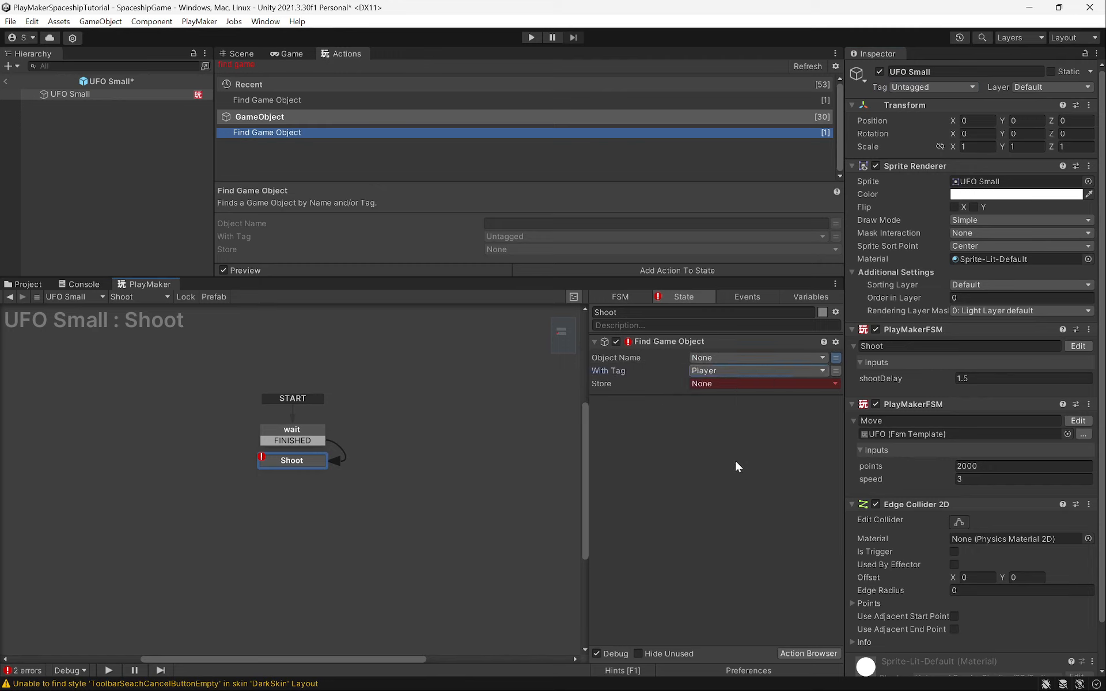
click(702, 384)
click(722, 418)
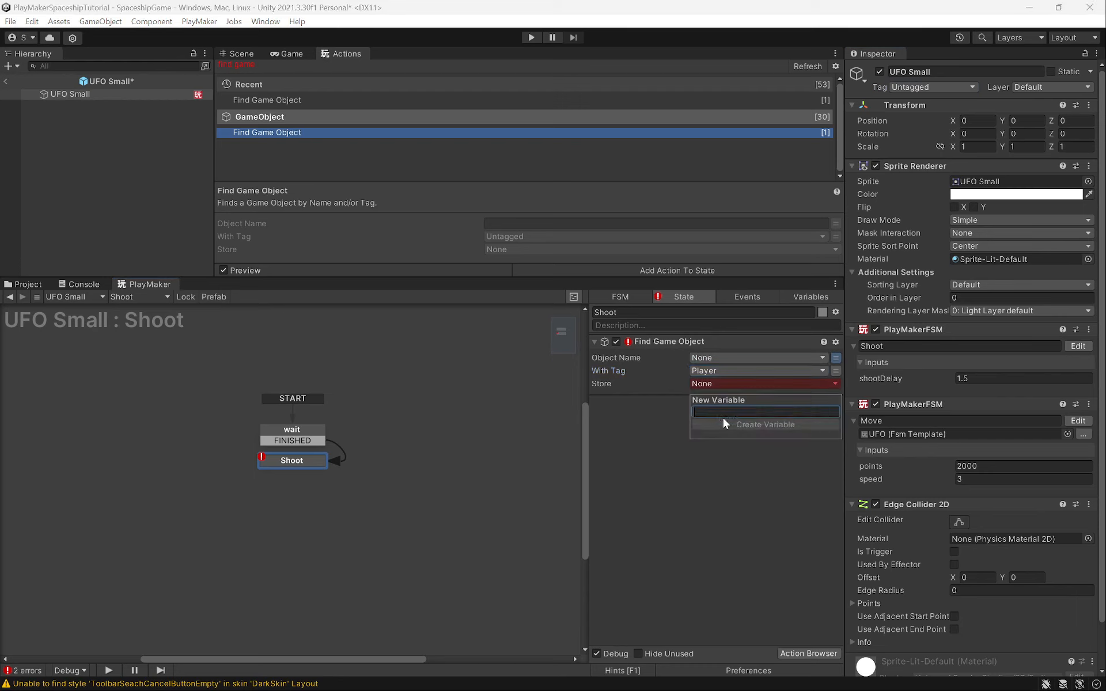
text(Player)
click(723, 421)
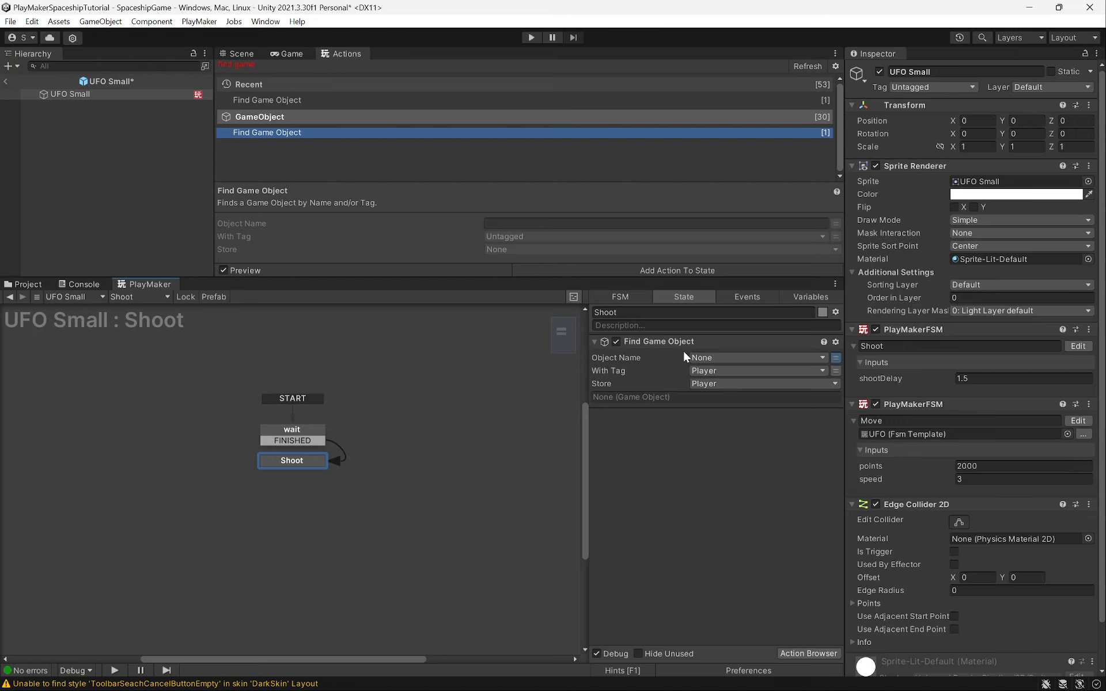
Add a Look At 2d Game Object action below Find Game Object and set its Game Object option to Specify Game Object
click(295, 60)
text(look at 2d)
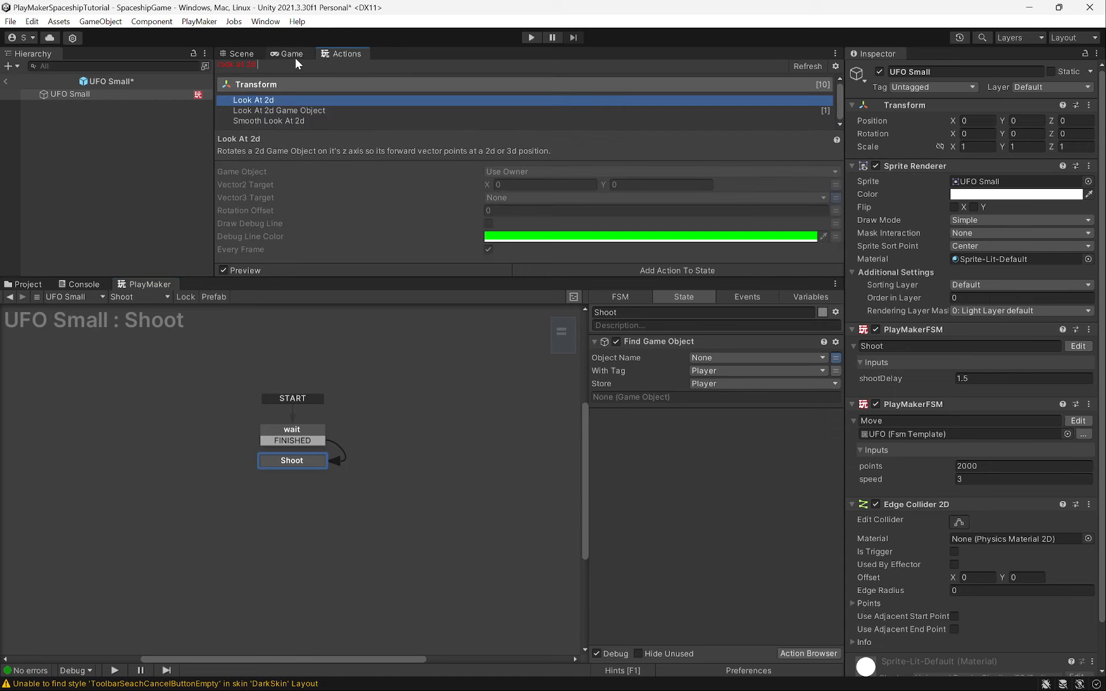
click(317, 110)
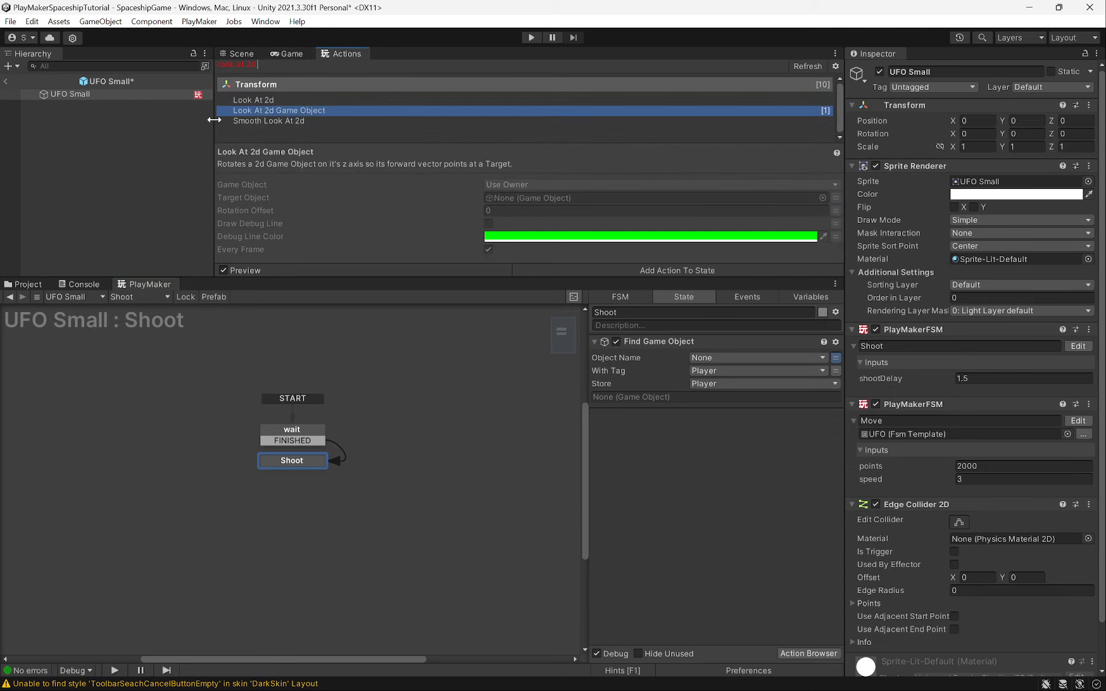
drag(268, 112, 713, 522)
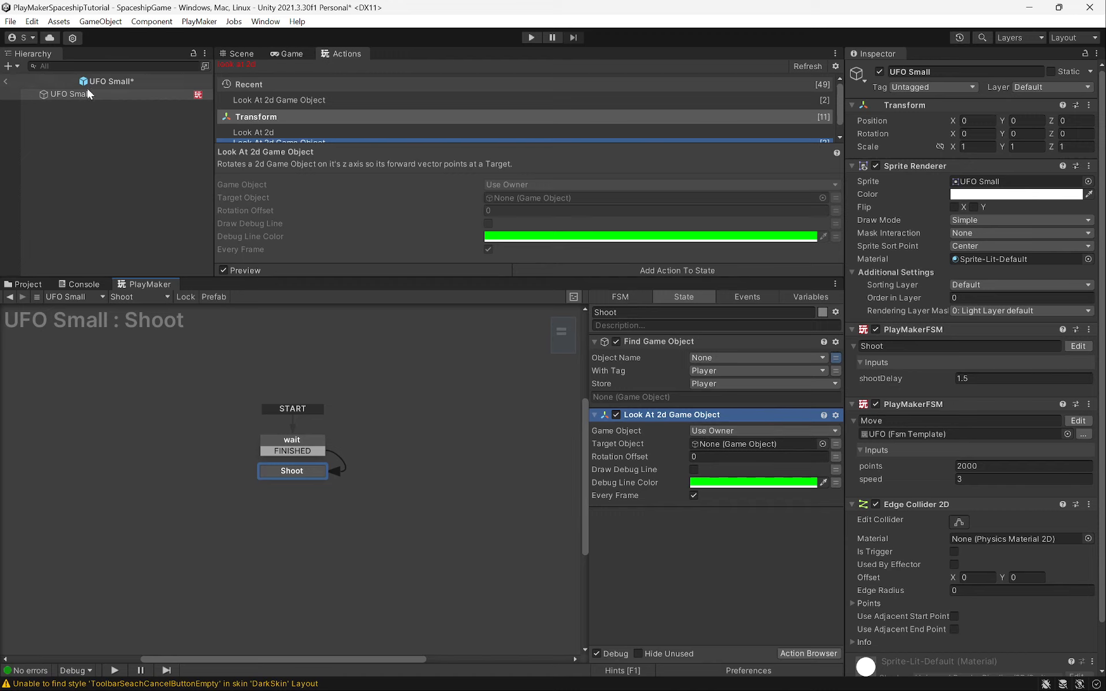
click(714, 431)
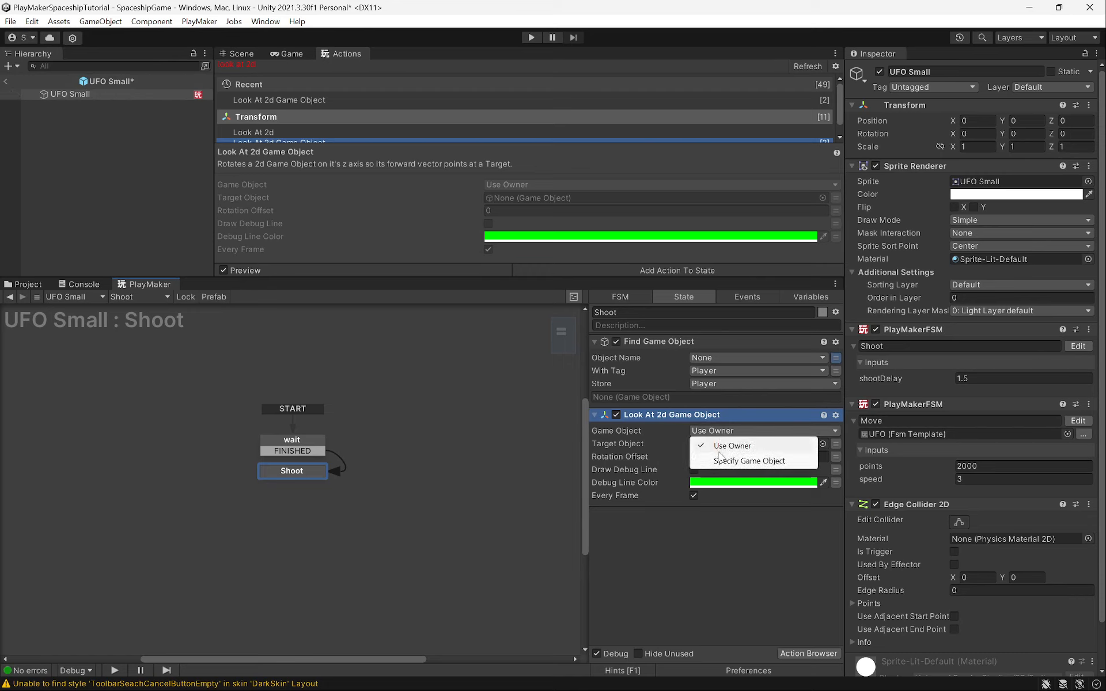
click(725, 460)
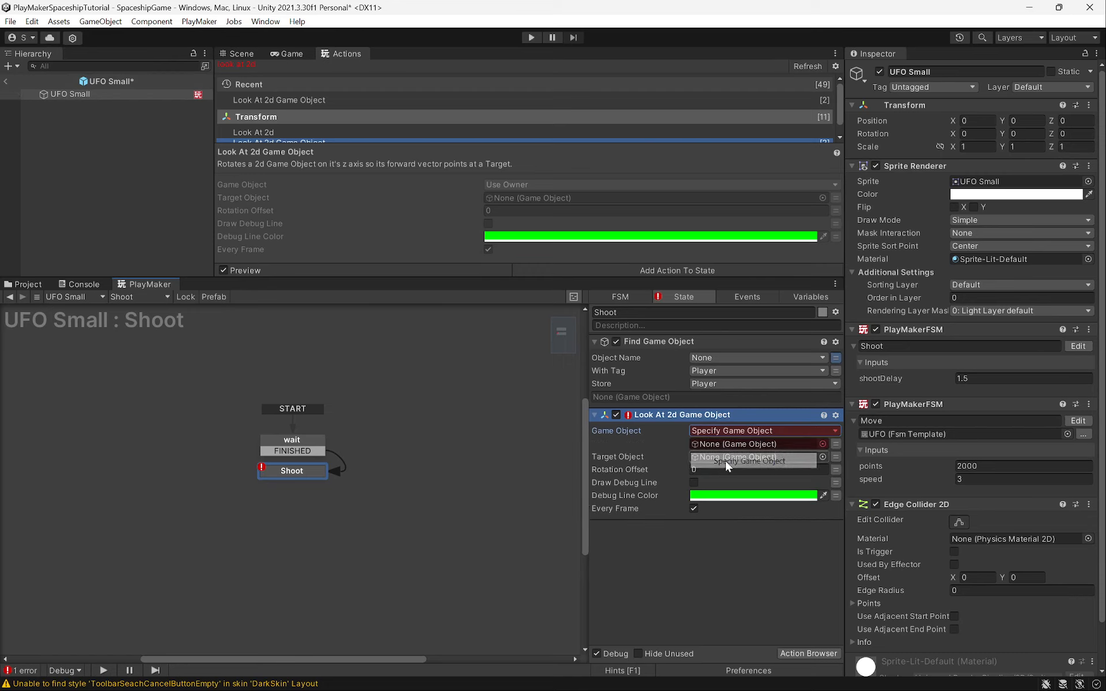
Create an empty child of UFO Small named GunPivot and show it in the Scene view with the Move tool
right_click(68, 96)
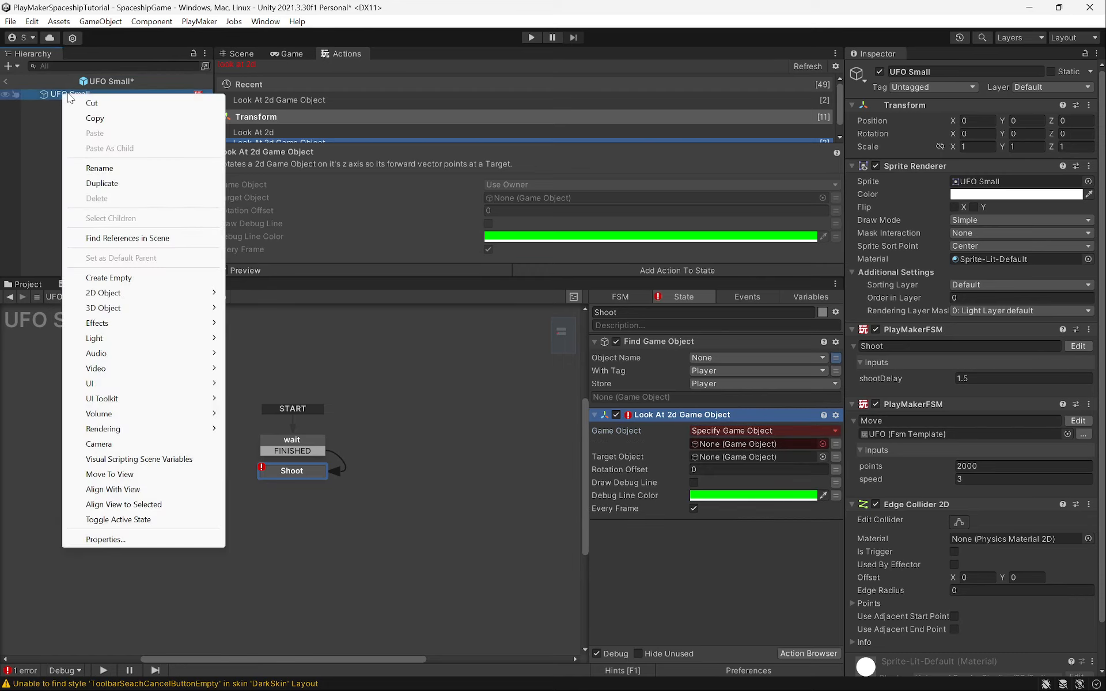
click(107, 277)
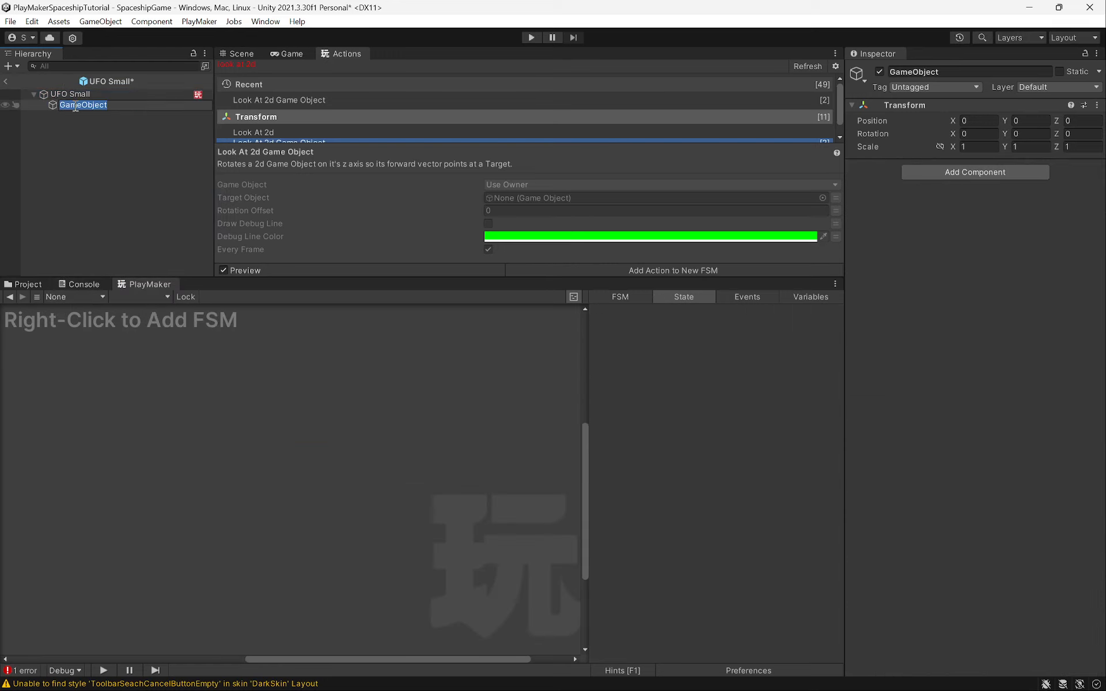
text(GunPivot)
key(Return)
click(237, 54)
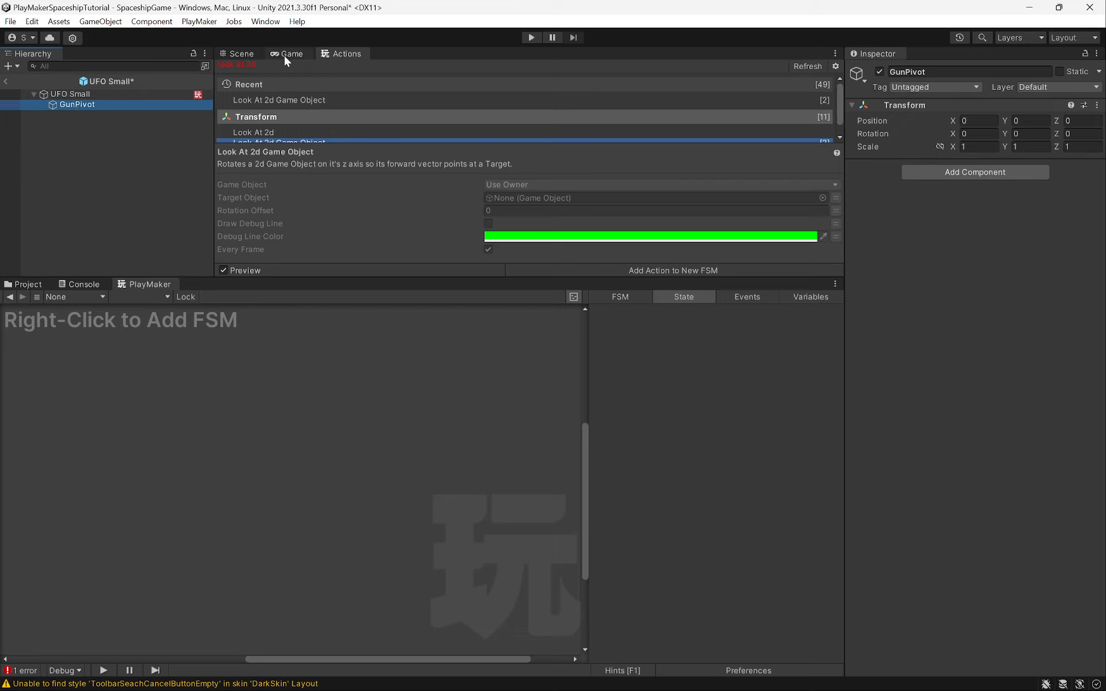
scroll(379, 185, down, 3)
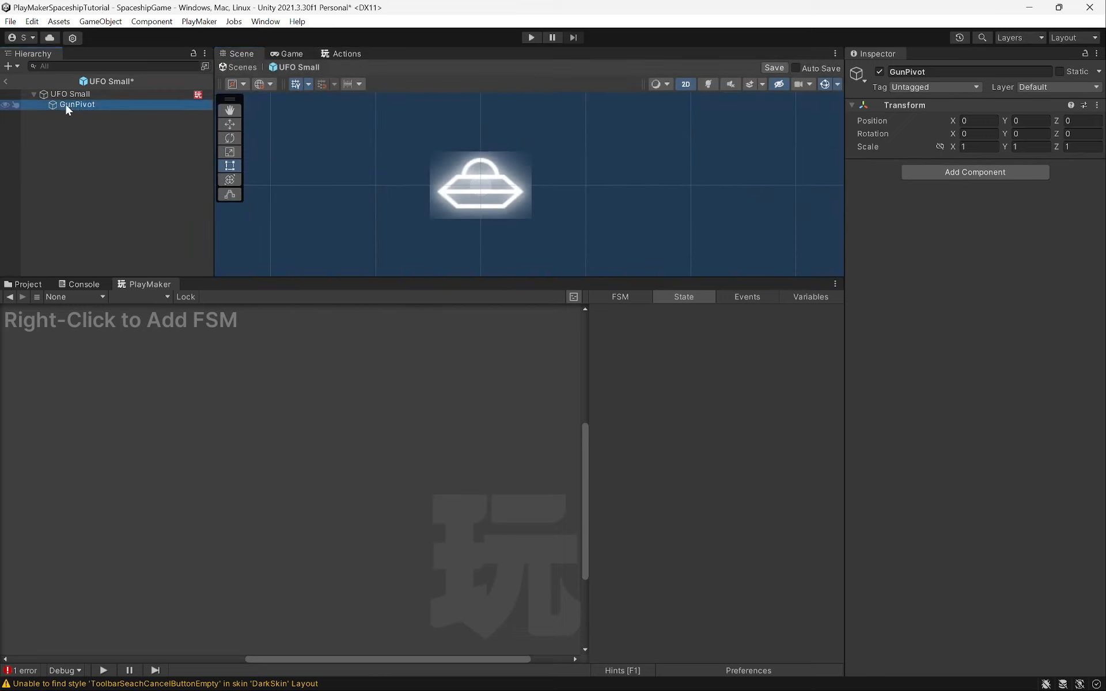
click(227, 124)
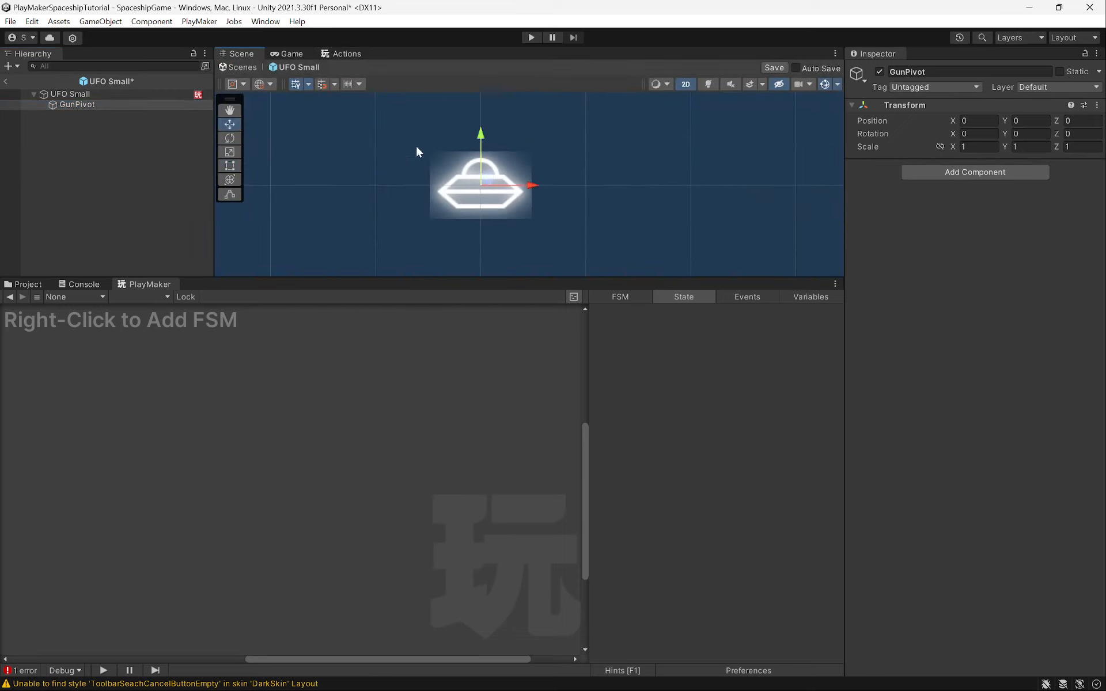
Try rotating GunPivot about 90 degrees around Z and undo the rotation
right_click(58, 94)
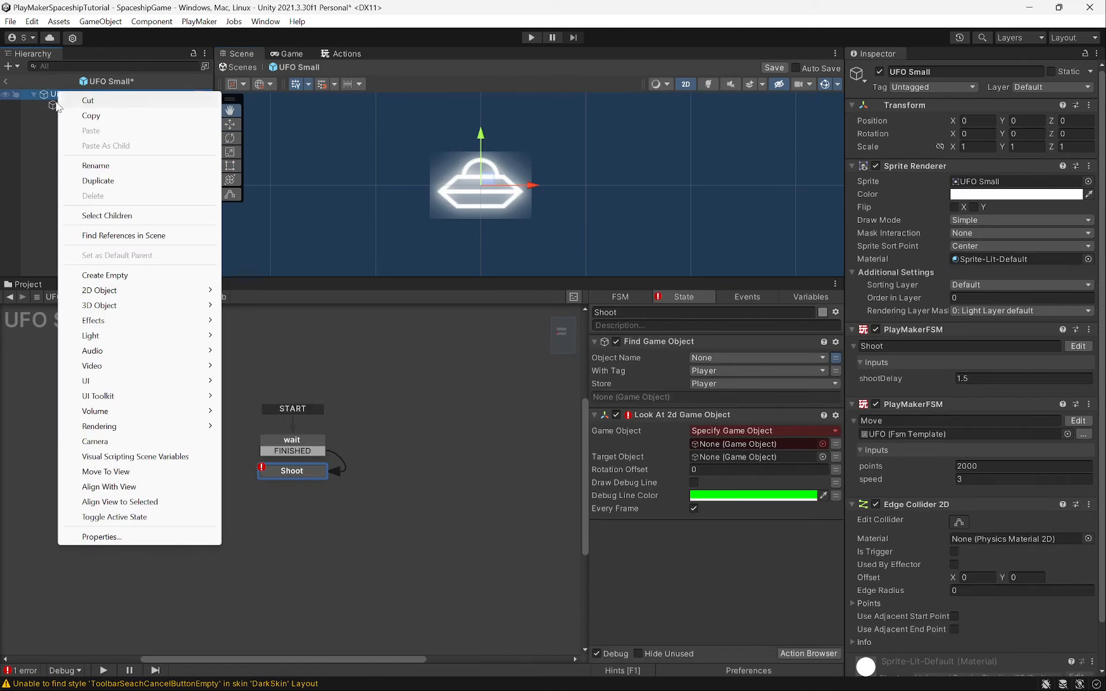
click(53, 104)
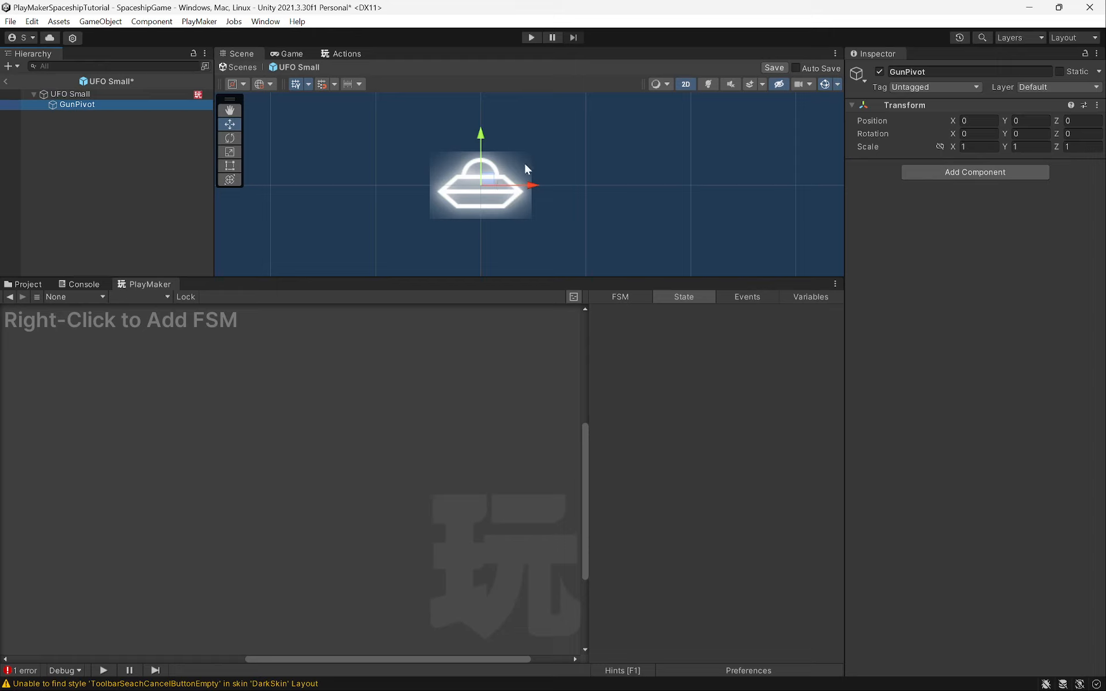
key(e)
drag(504, 142, 433, 196)
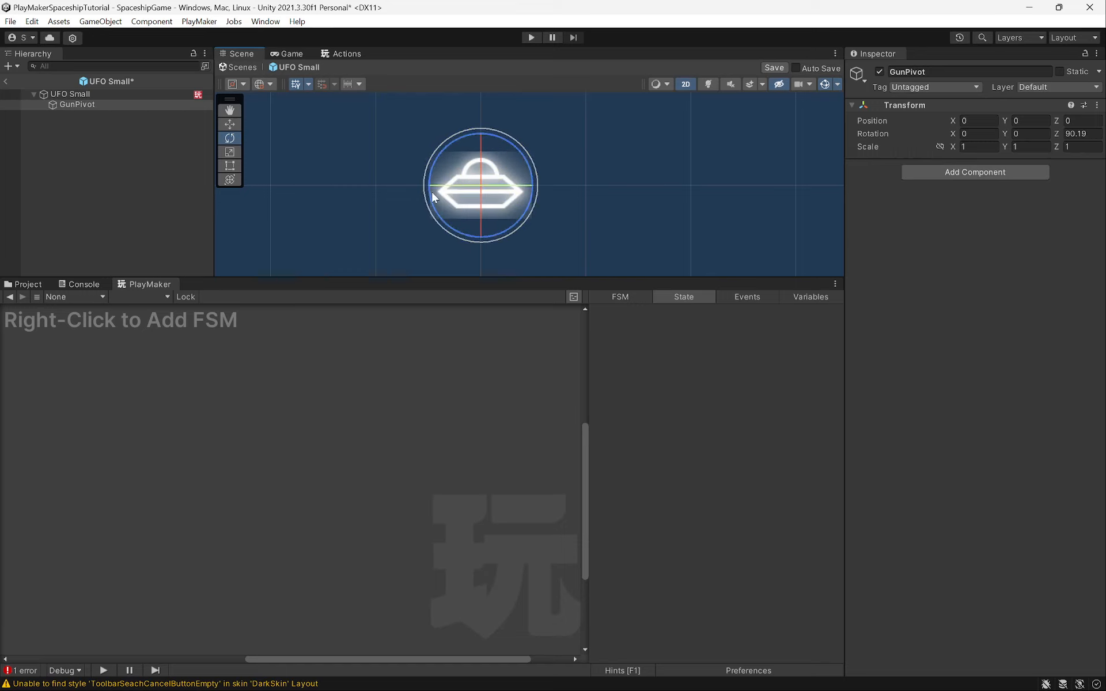
key(ctrl+z)
key(w)
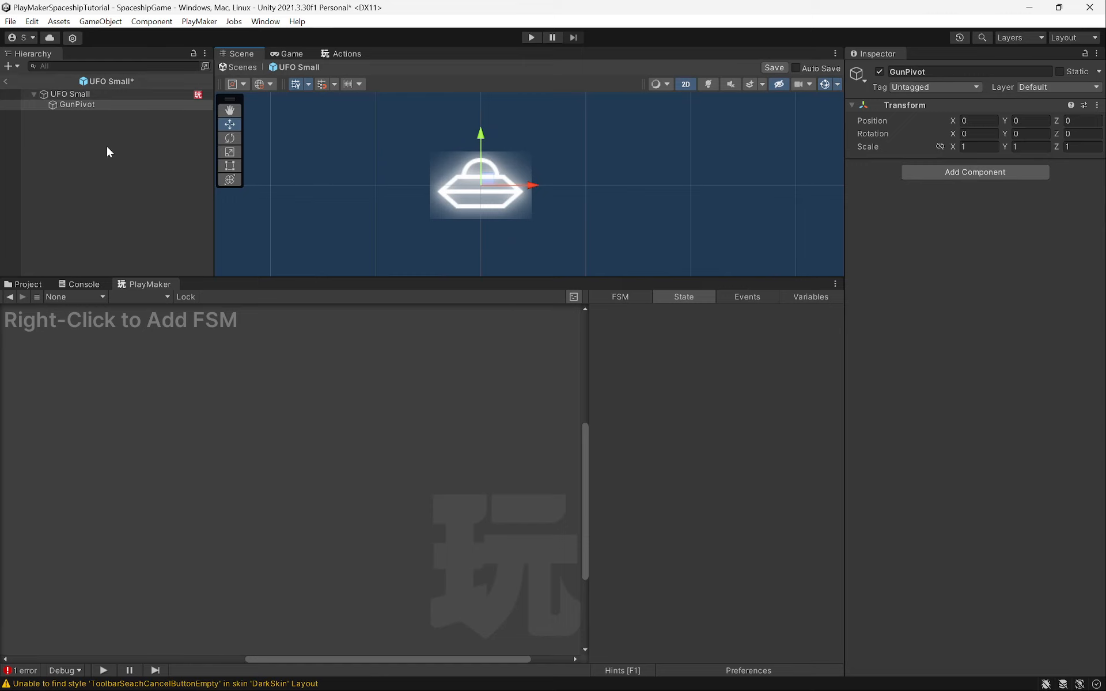
Create an empty child of GunPivot named BulletSpawn and move it along X to about -0.7
right_click(82, 105)
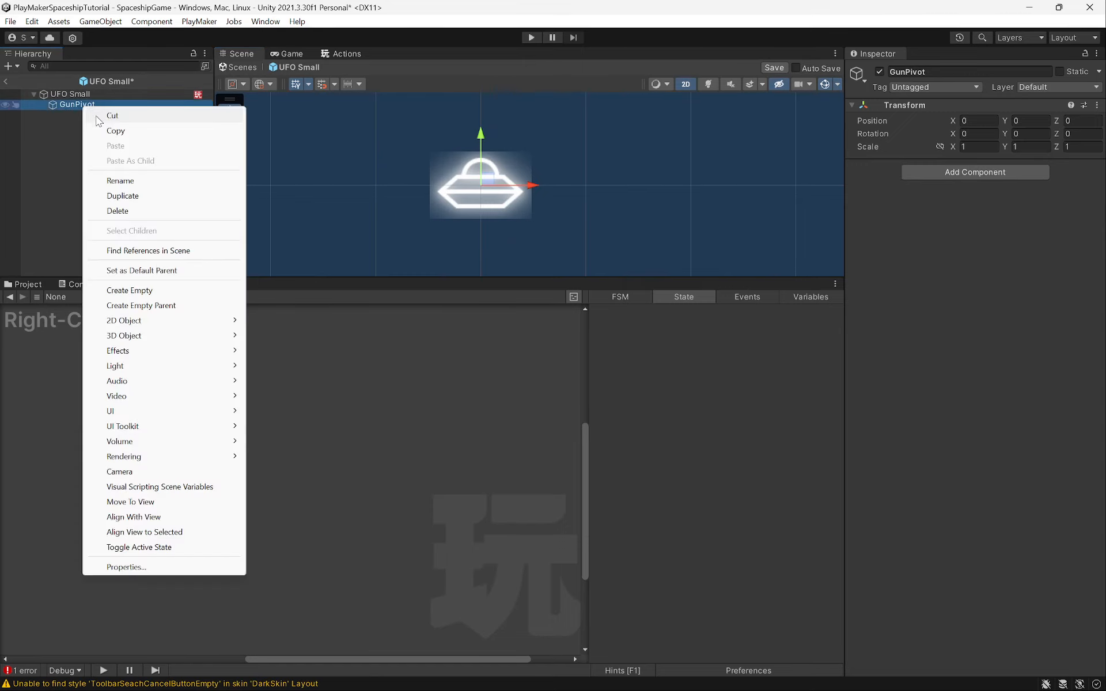
click(172, 292)
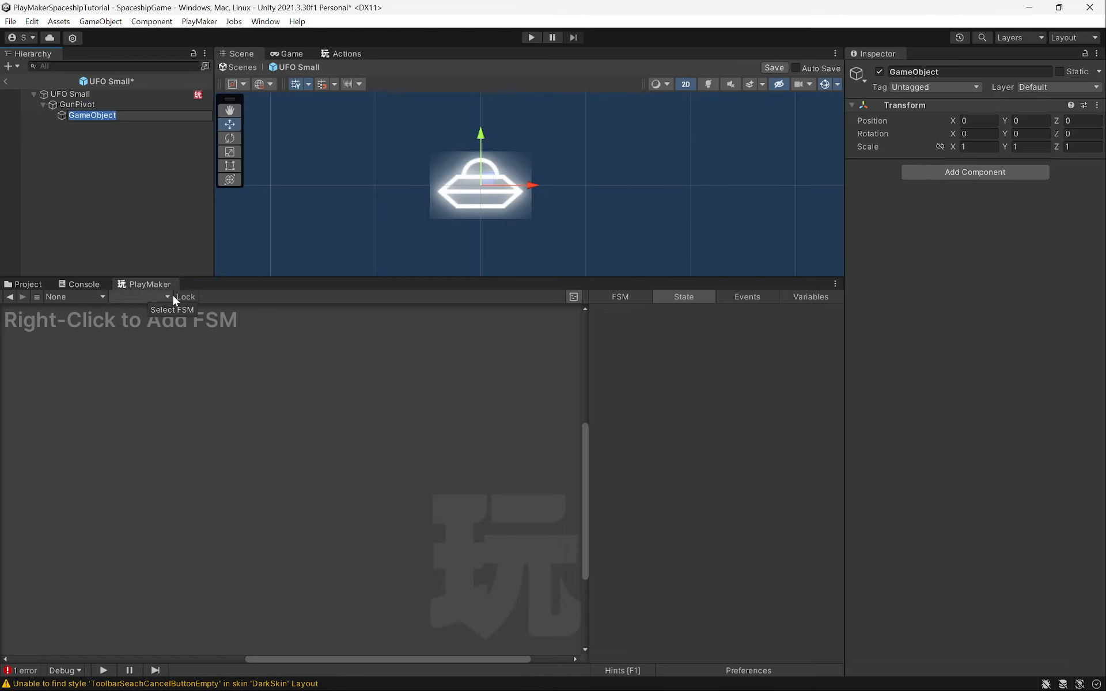
text(G)
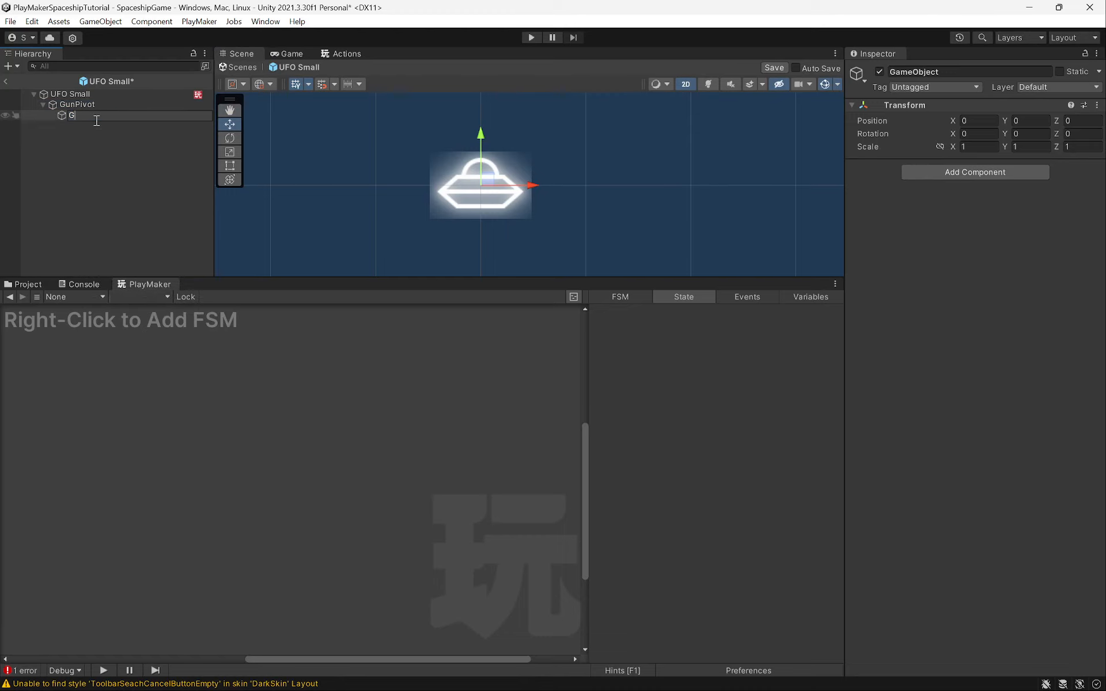
text(ulletSpawn)
key(Return)
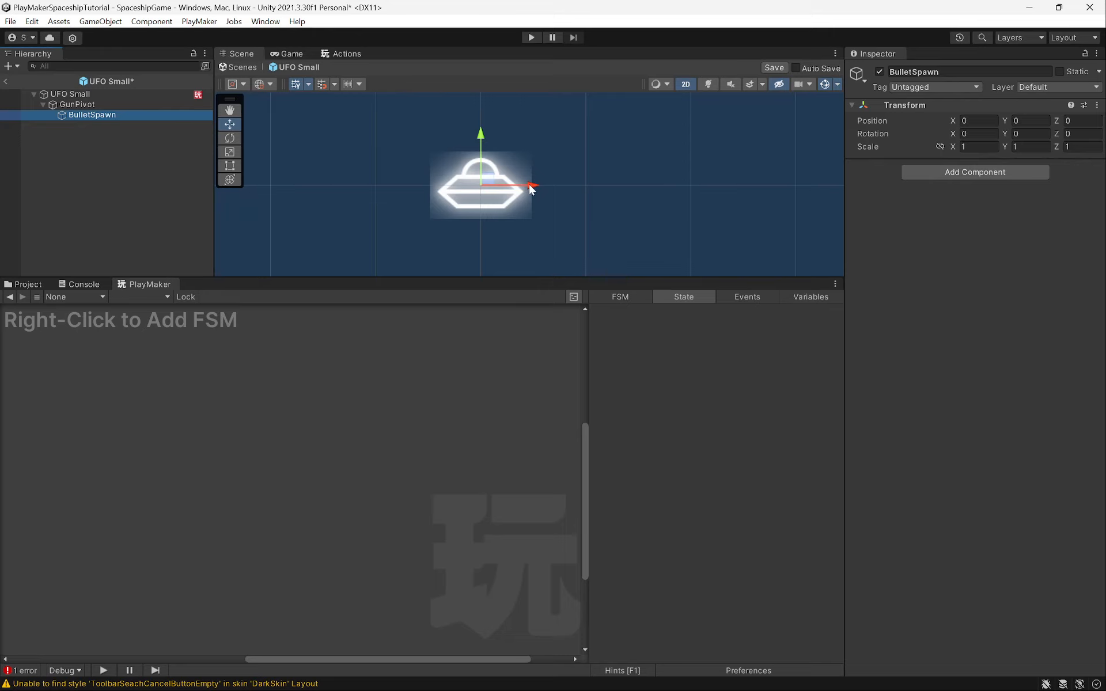
drag(528, 188, 455, 193)
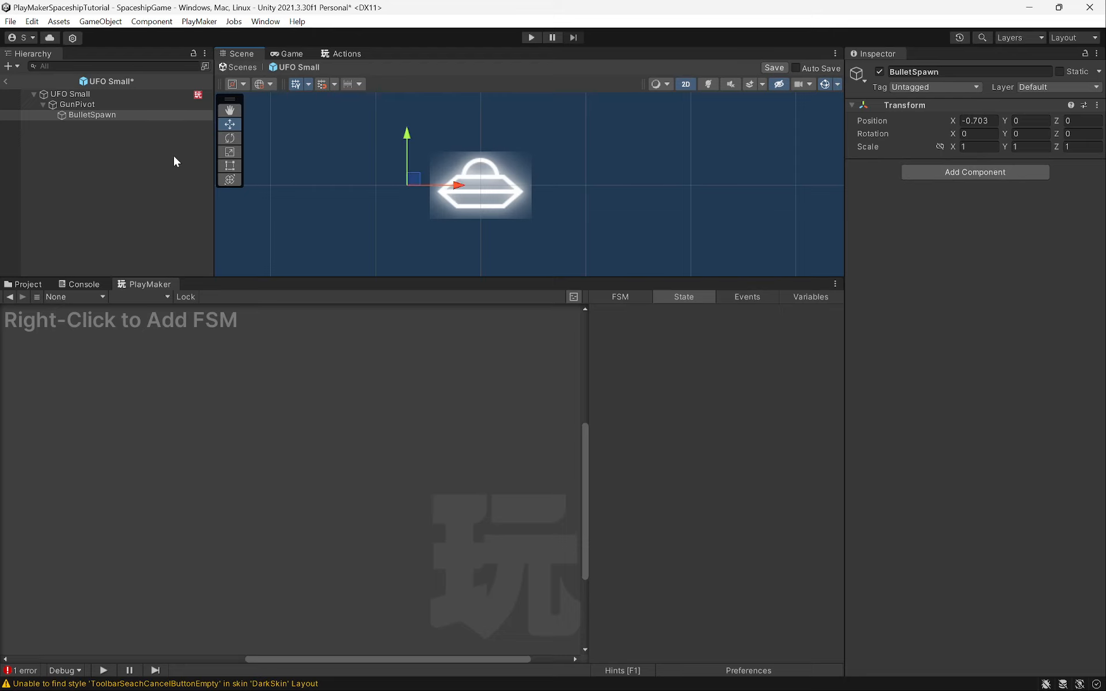
Test-rotate GunPivot around Z, ending at about -171 degrees, and select BulletSpawn after each rotation to check its position
click(89, 106)
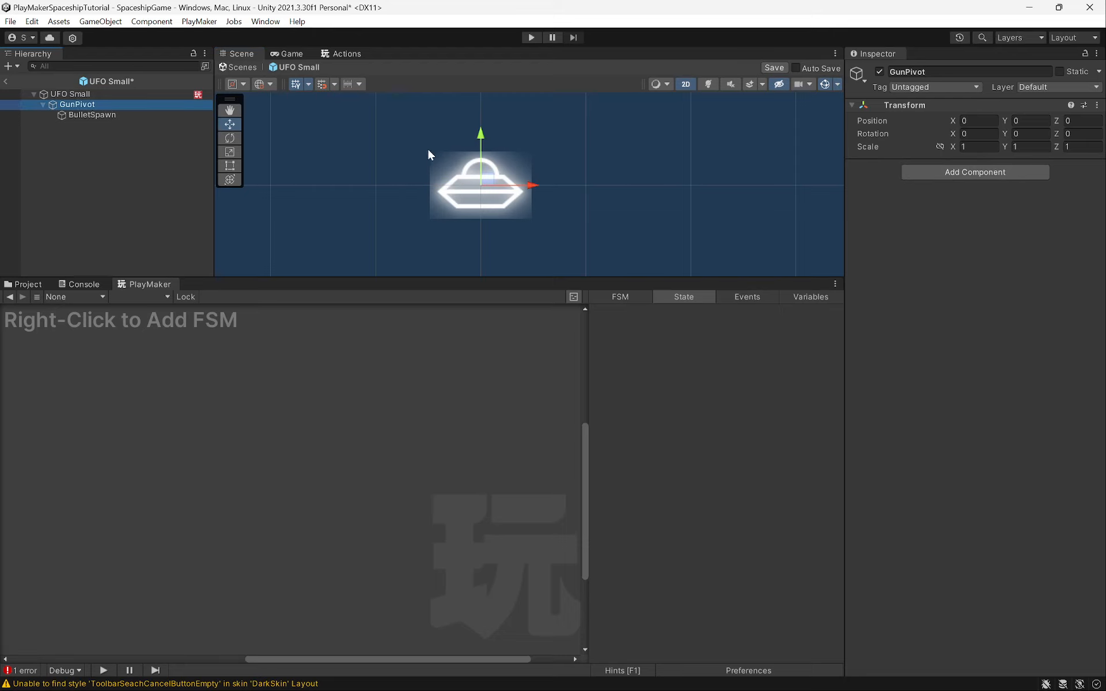
key(e)
drag(505, 143, 552, 164)
click(102, 116)
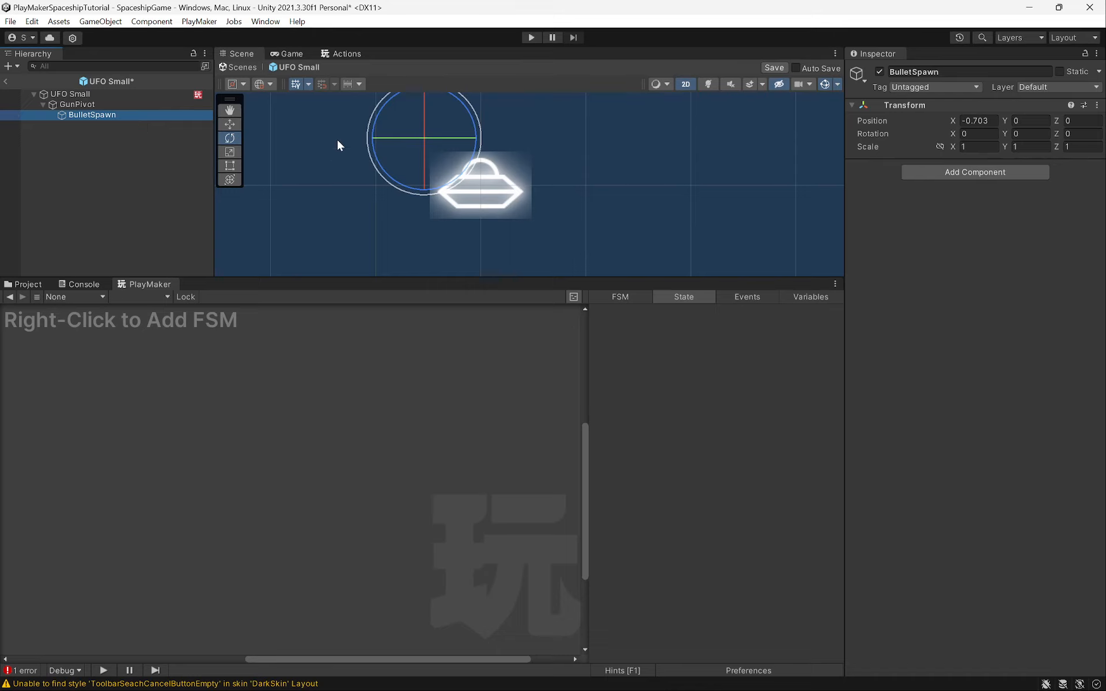
click(87, 105)
drag(511, 147, 244, 163)
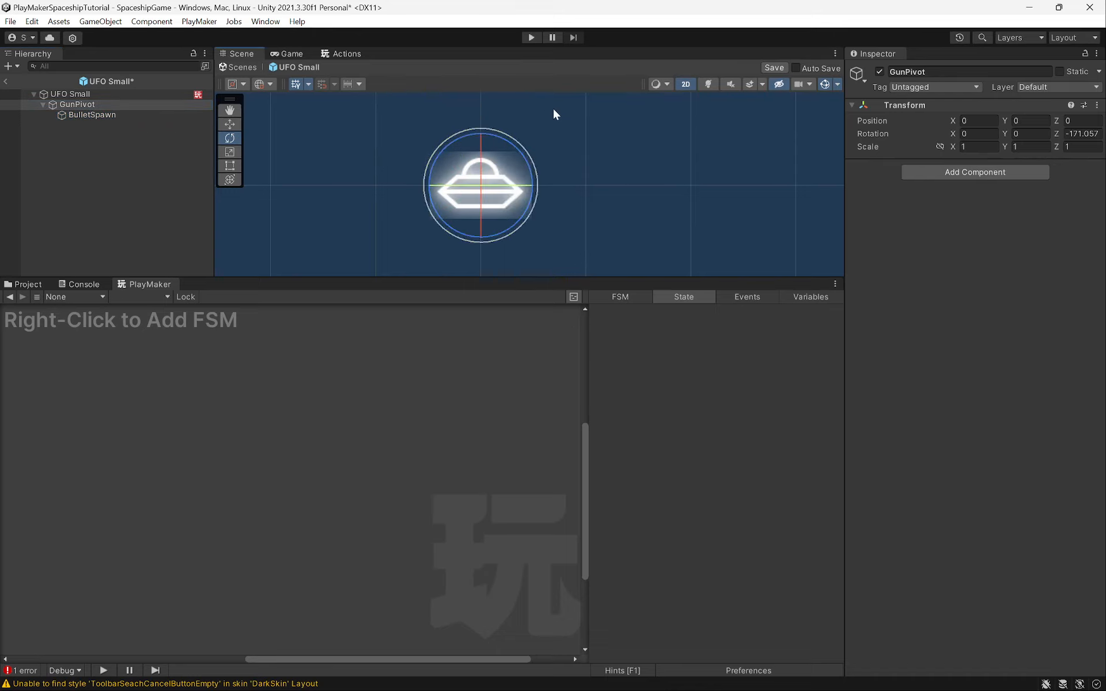
click(114, 114)
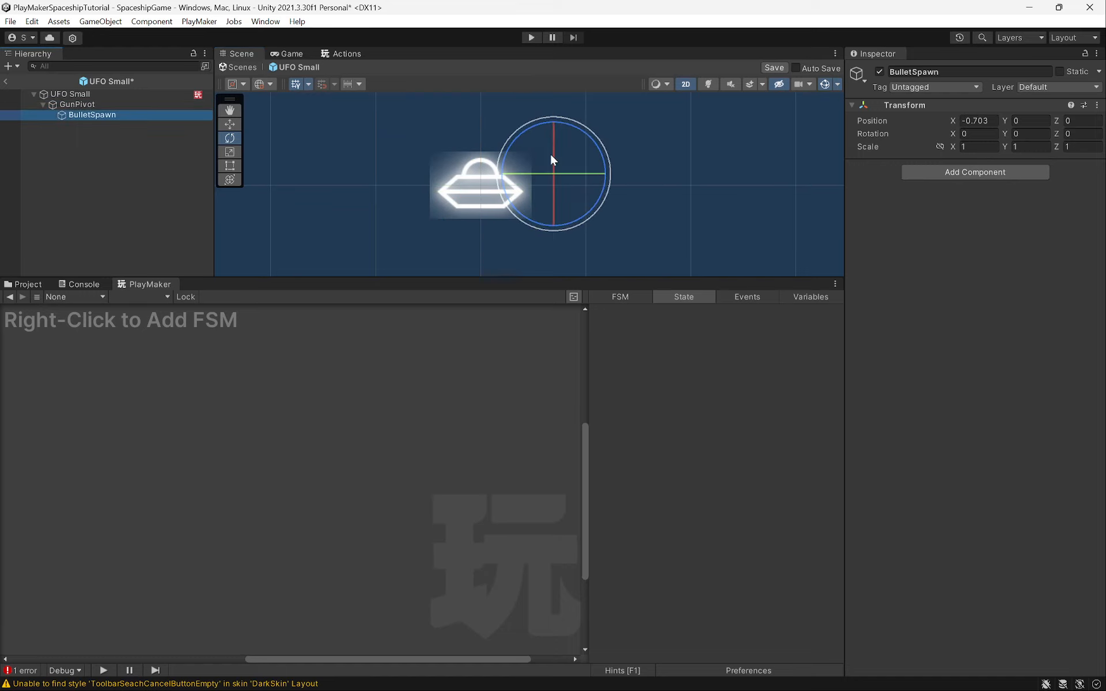
Reset GunPivot's Z rotation to 0
click(77, 105)
click(1081, 133)
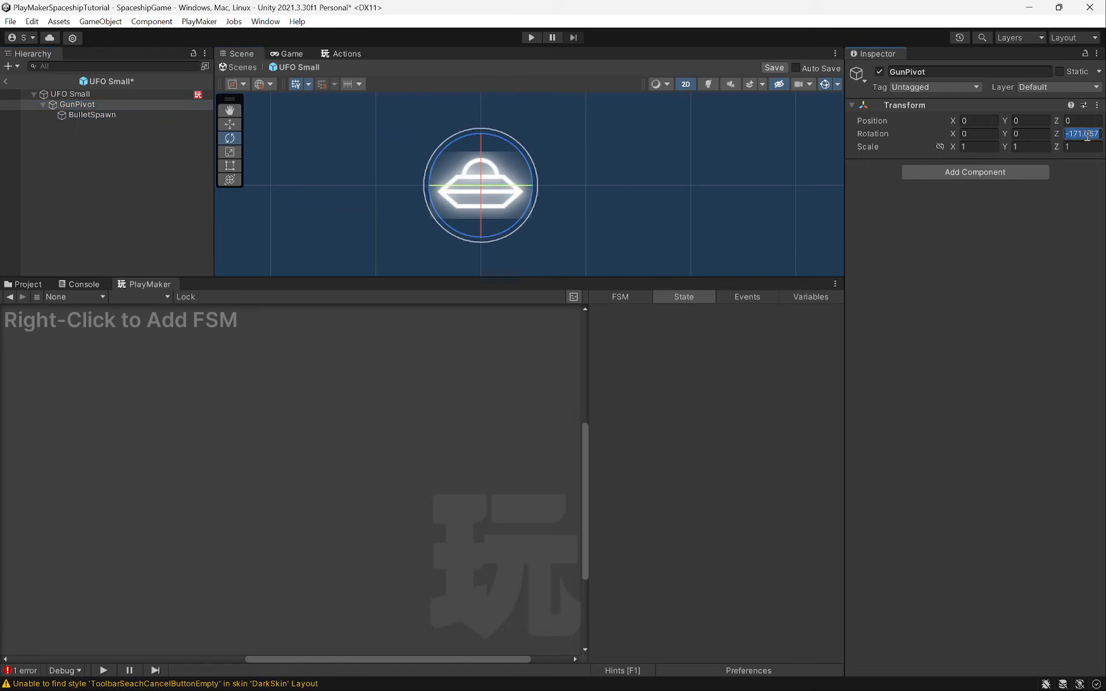
text(0)
In UFO Small's Shoot state, make the Look At 2d Game Object action rotate GunPivot towards the Player variable
click(85, 96)
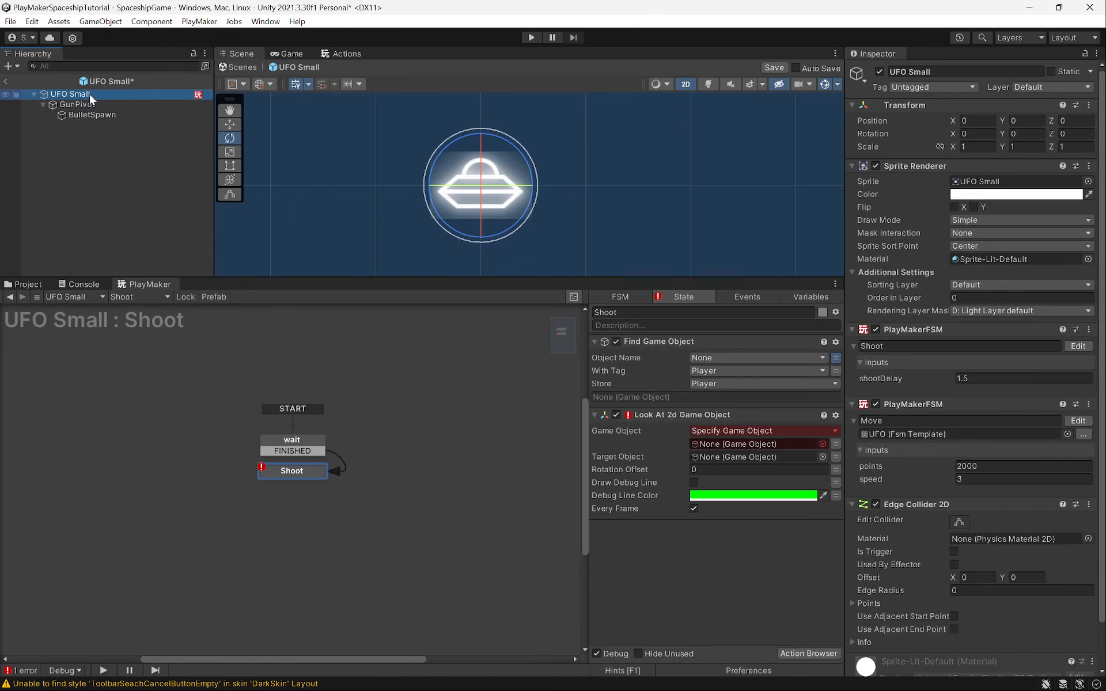
drag(78, 104, 745, 447)
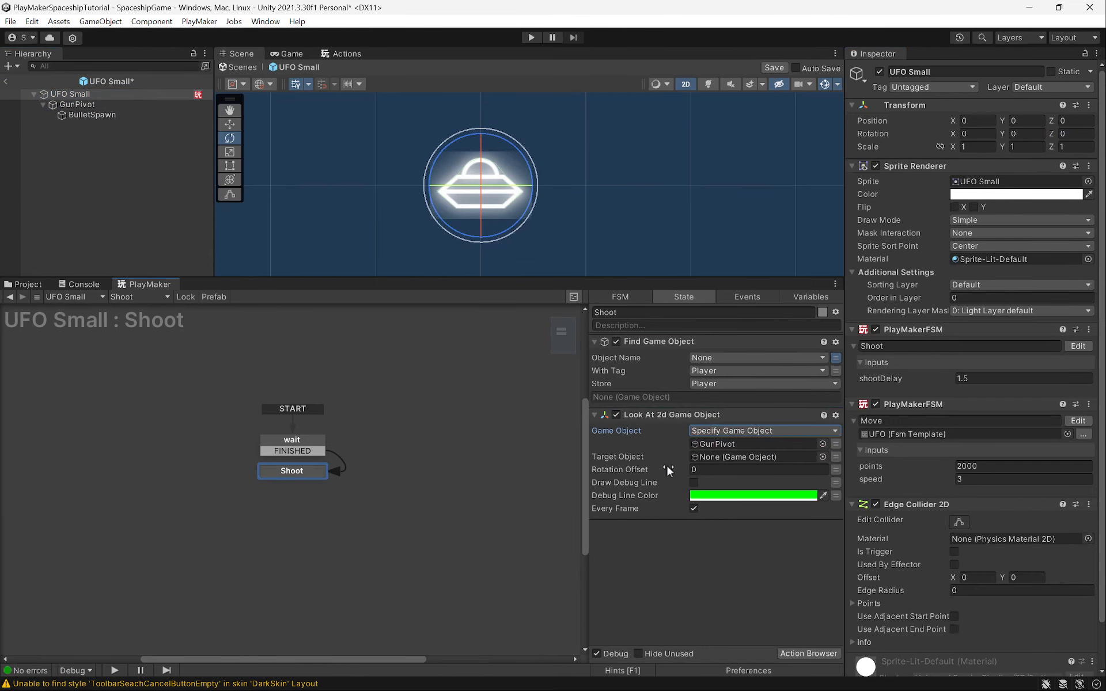
click(836, 456)
click(807, 455)
click(725, 487)
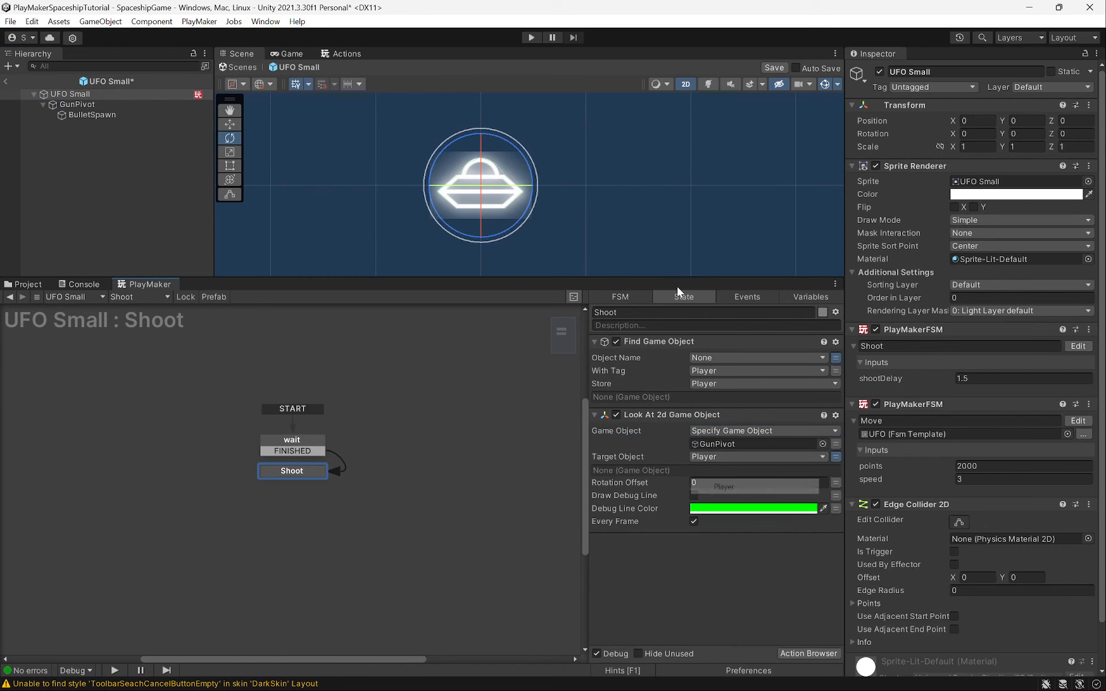
Add a Create Object action to the Shoot state with the VectorBullet prefab as its game object
click(343, 53)
click(280, 73)
text(cre)
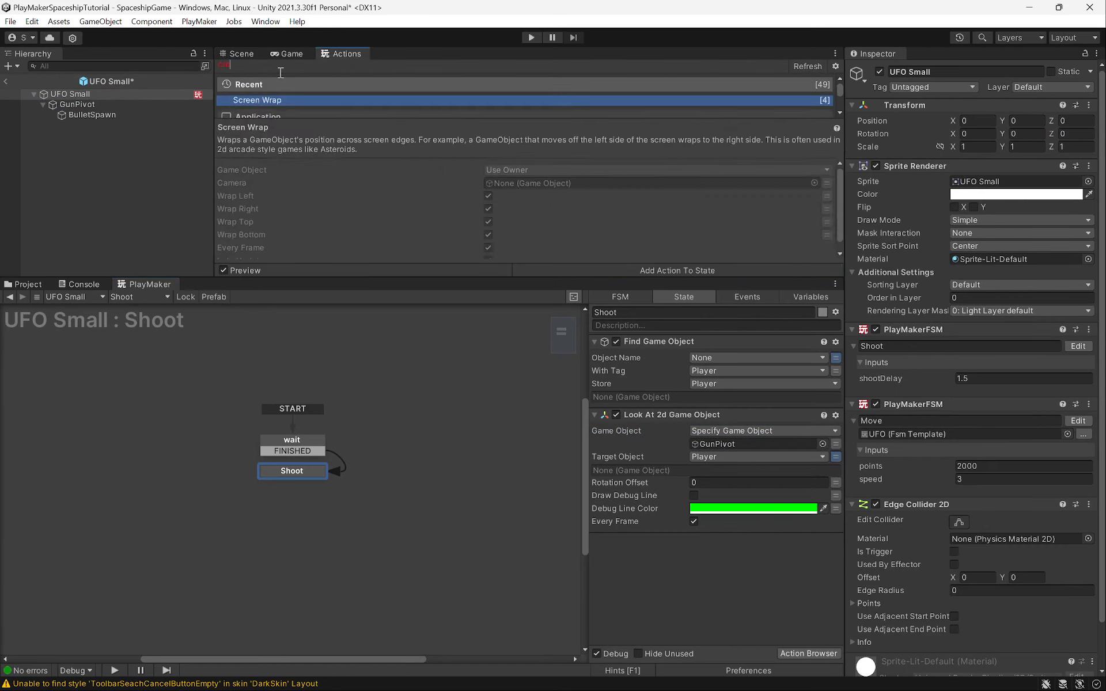
text(ate)
drag(251, 120, 710, 552)
click(819, 555)
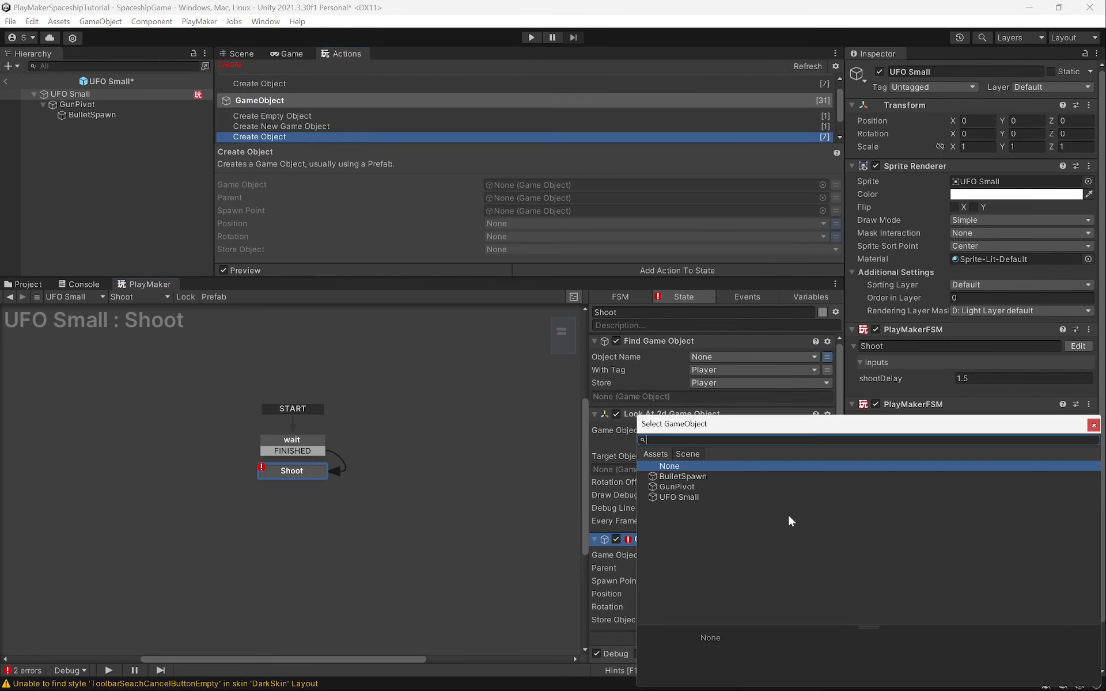
click(656, 454)
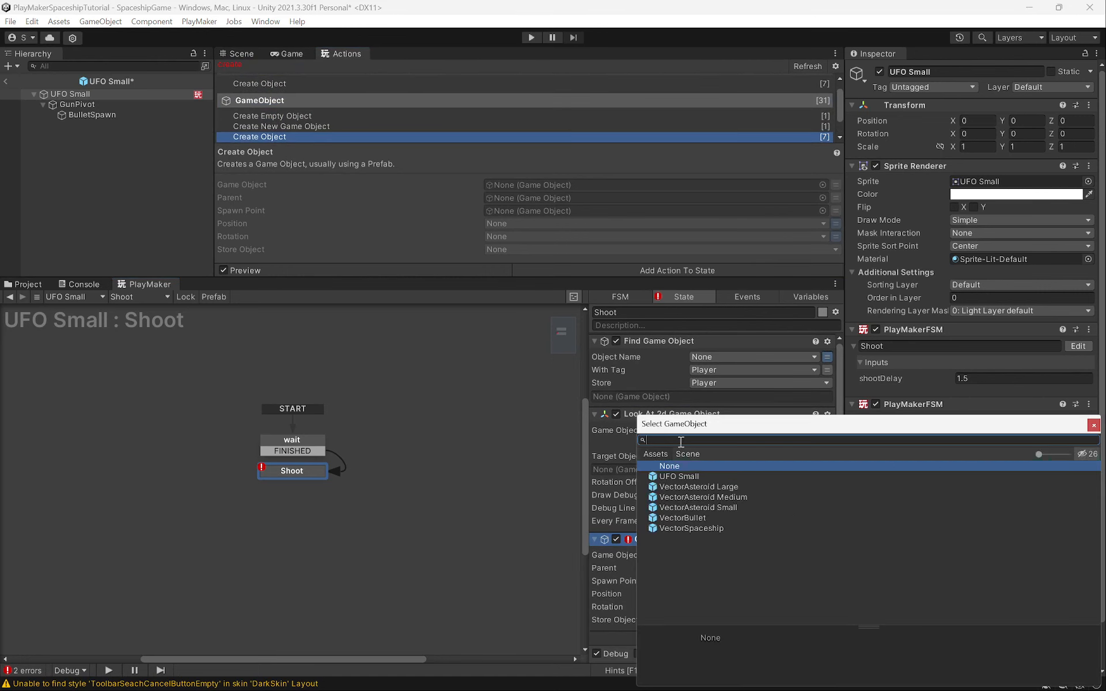
double_click(677, 517)
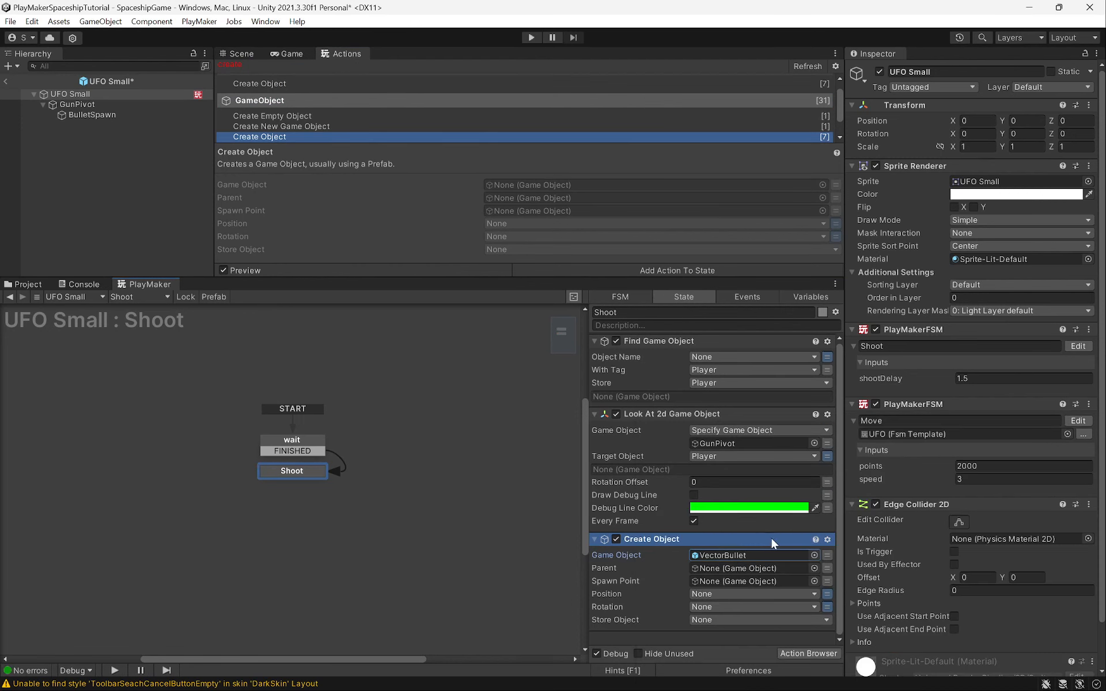
Set BulletSpawn as the Create Object spawn point and store the created object in a new variable named bullet
drag(92, 115, 724, 582)
click(696, 619)
click(735, 599)
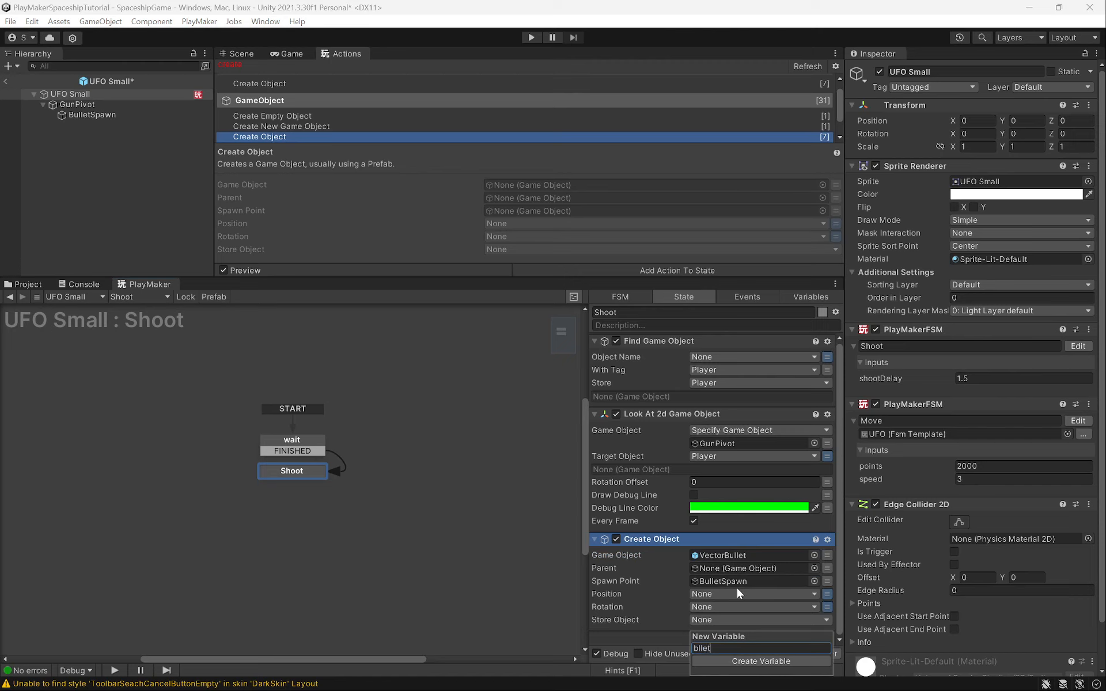
text(bullet)
key(Return)
scroll(724, 591, down, 1)
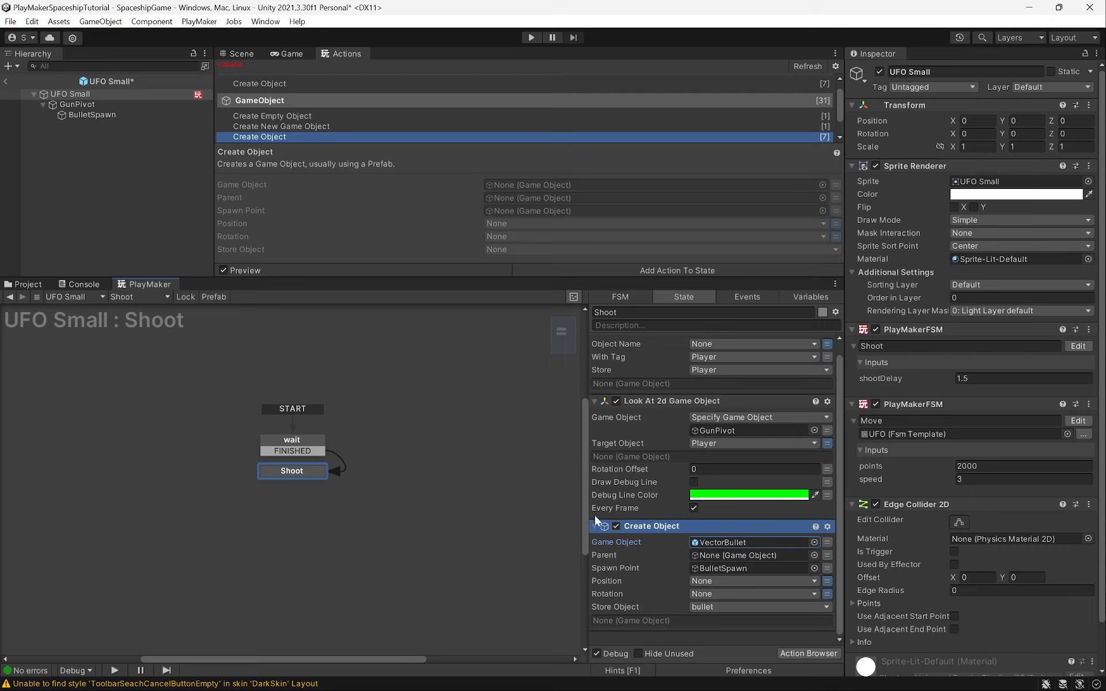
Add a second Look At 2d Game Object action after Create Object that turns the bullet variable towards Player
click(268, 65)
text(look)
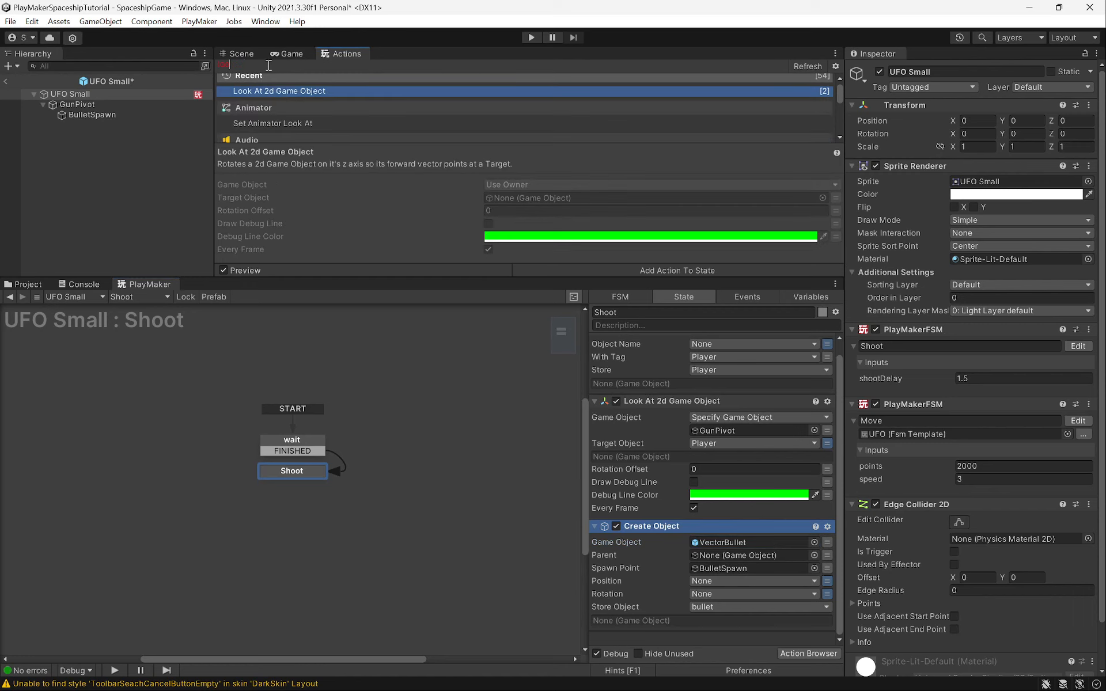
drag(264, 91, 703, 642)
click(709, 555)
click(748, 585)
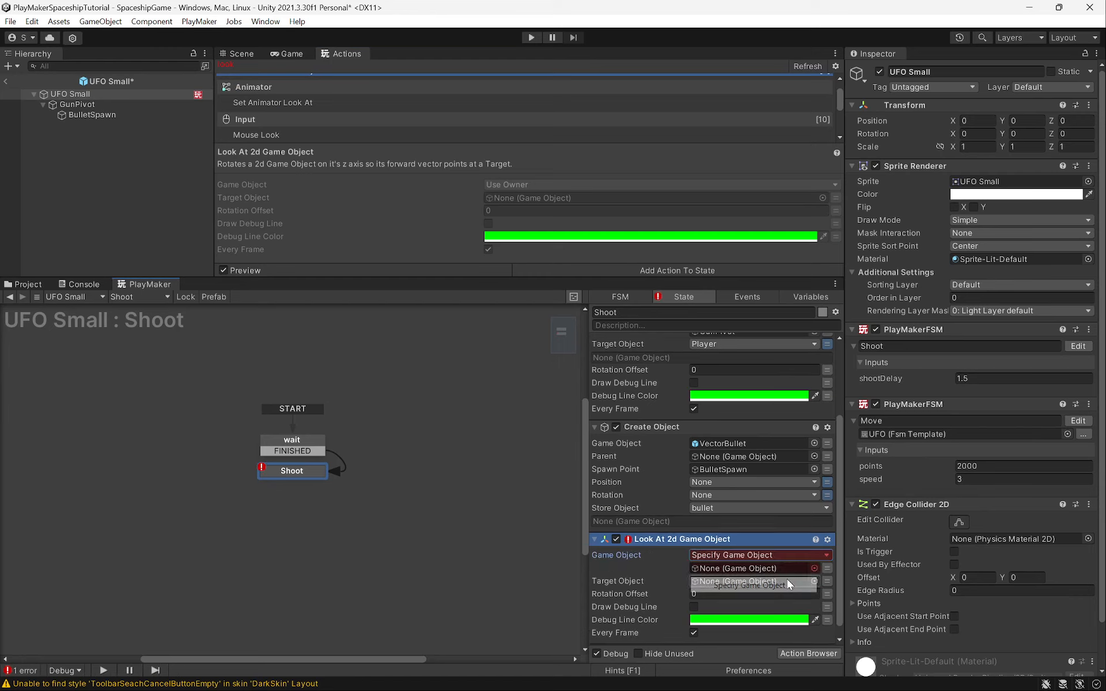
click(818, 568)
click(725, 613)
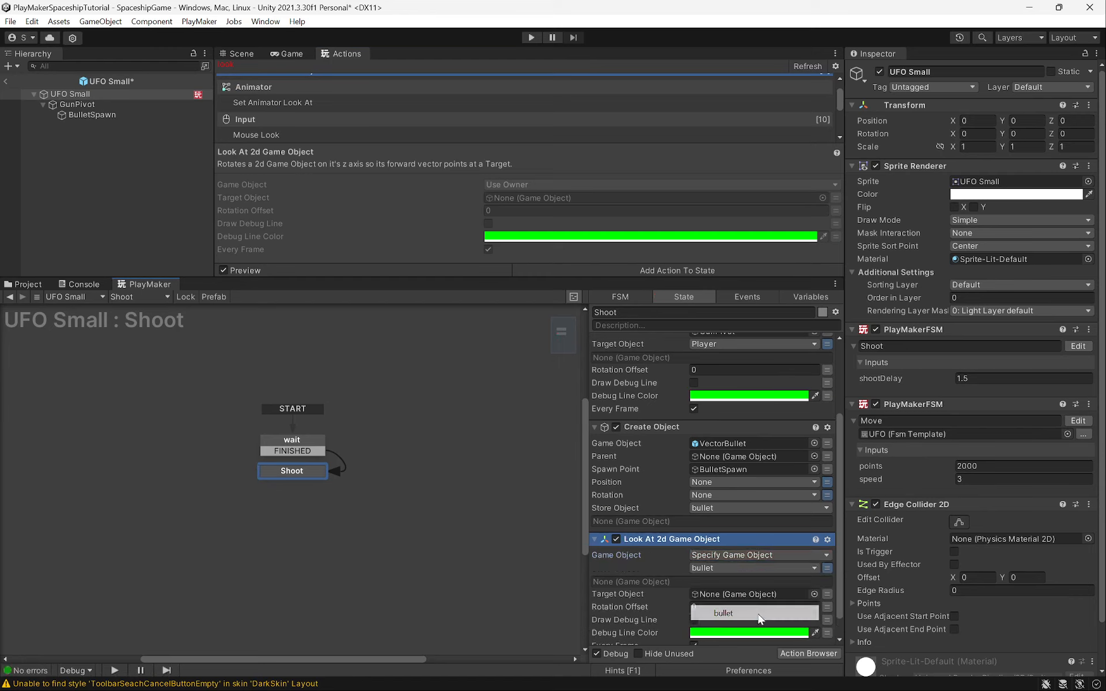
scroll(749, 576, down, 1)
click(733, 569)
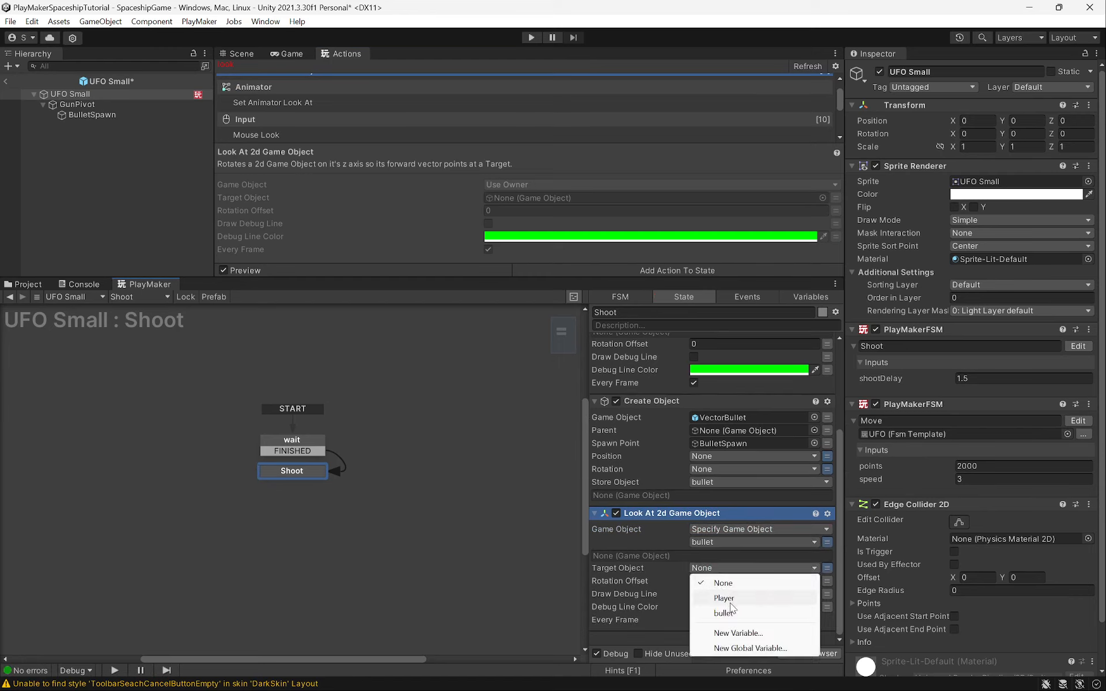
click(724, 598)
Add an Add Relative Force 2d action at the end of the Shoot state that acts on the bullet variable
click(252, 66)
key(BackSpace)
key(BackSpace)
key(BackSpace)
key(BackSpace)
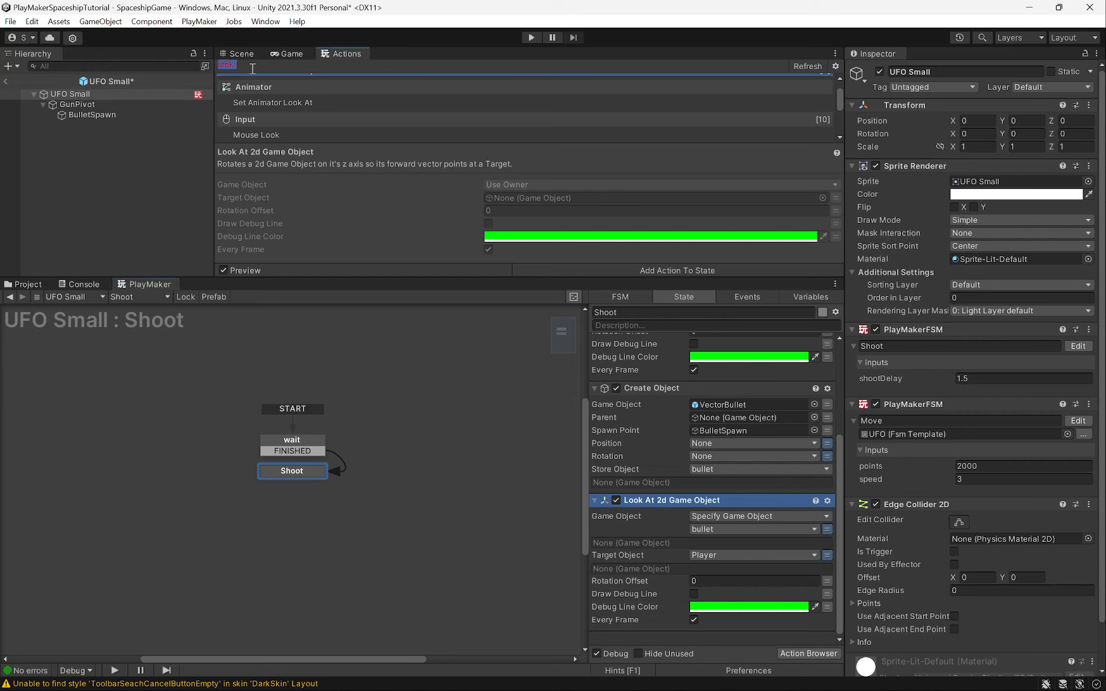
text(add rel)
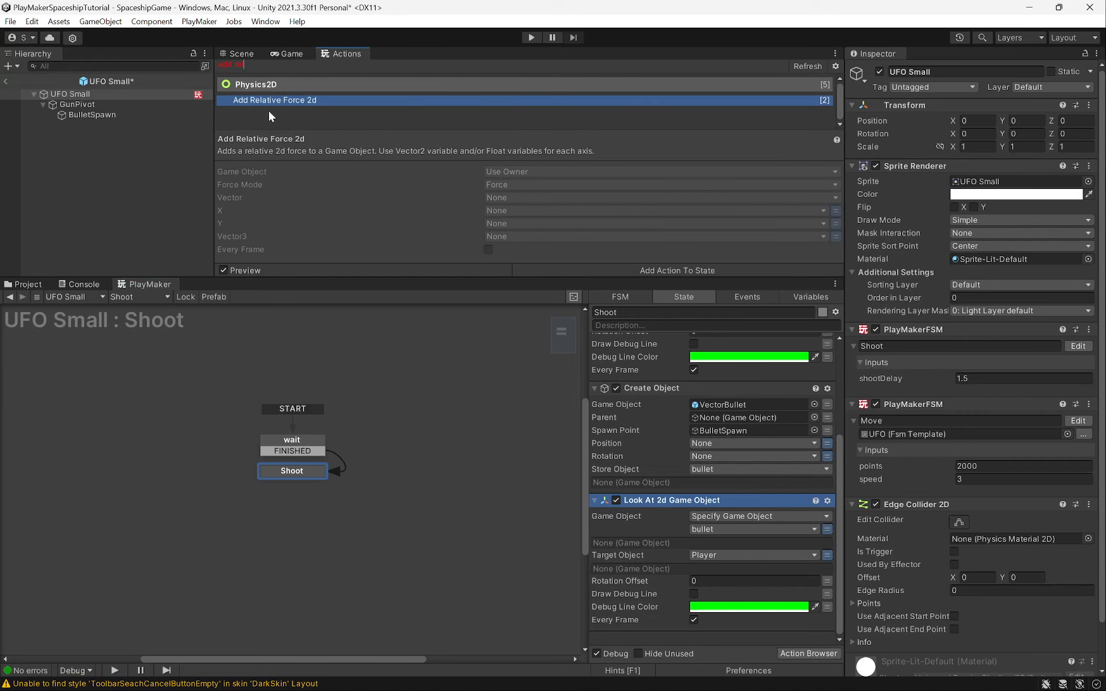
drag(267, 103, 714, 637)
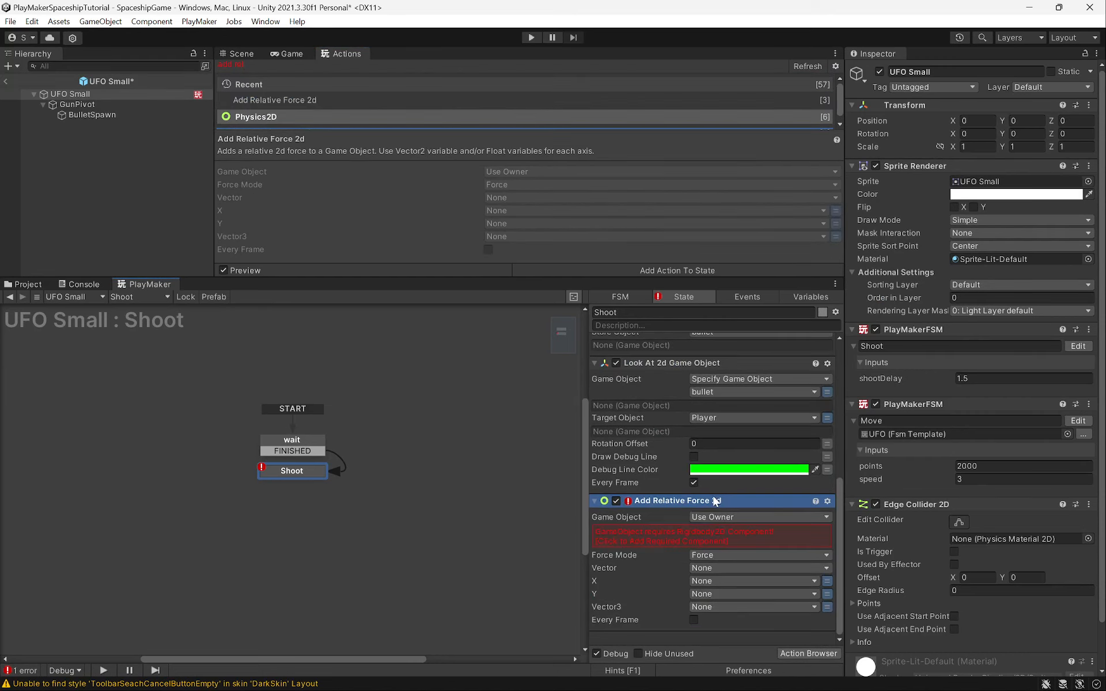
click(749, 517)
click(743, 546)
click(827, 542)
click(749, 542)
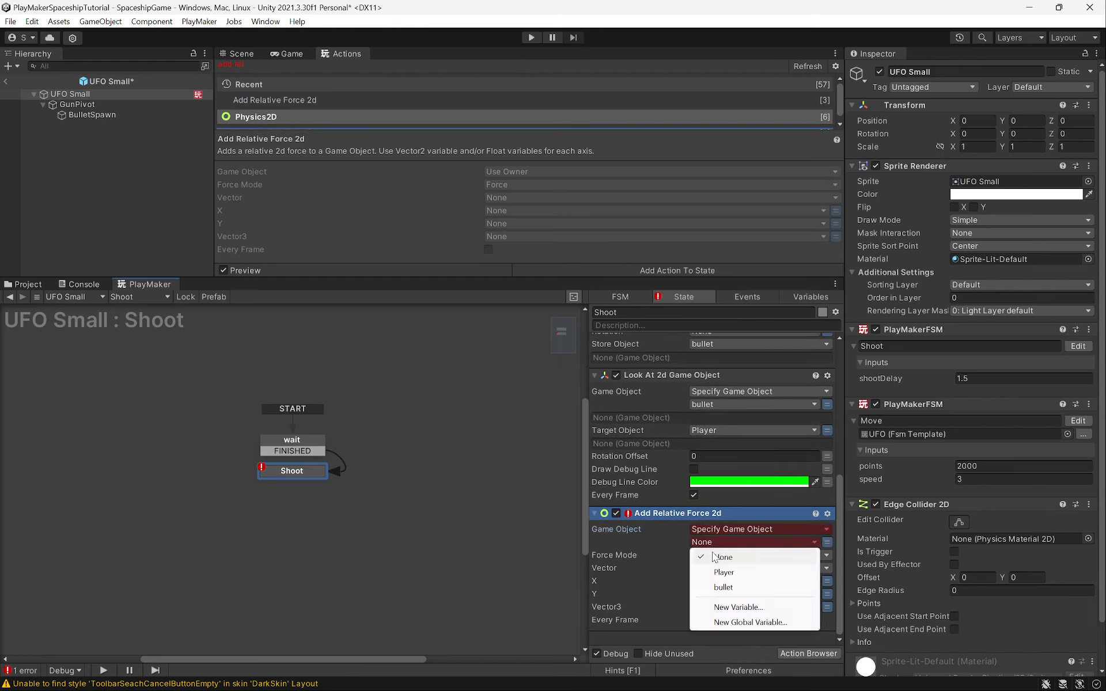
click(729, 590)
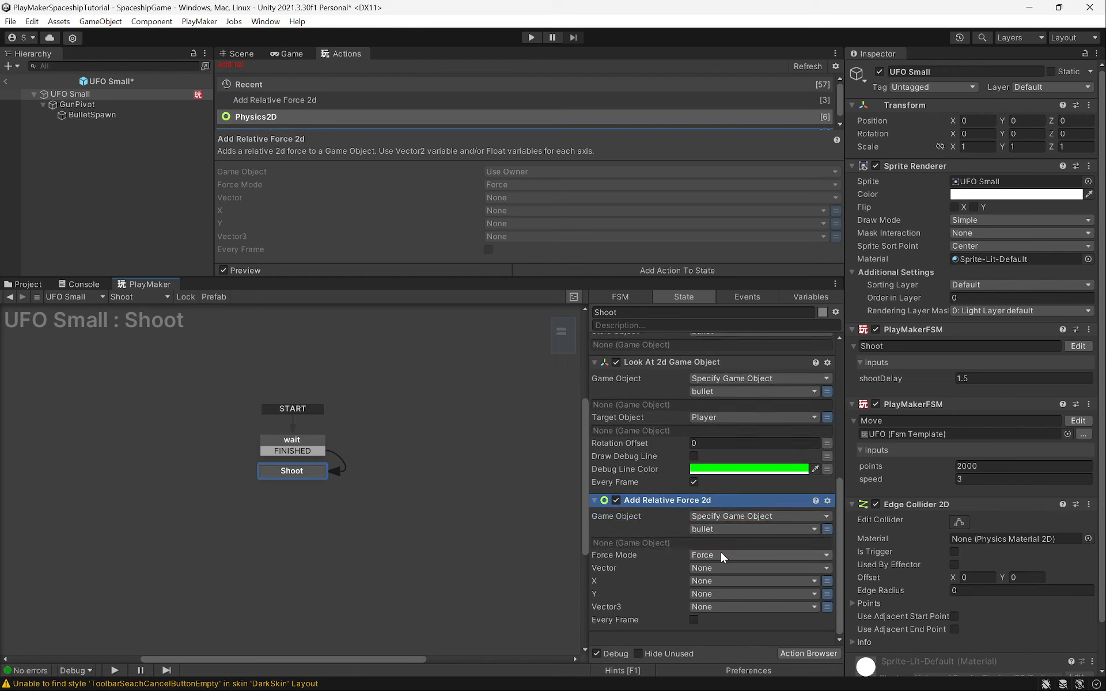
Set the Add Relative Force 2d action's force mode to Impulse and its X force to 10
click(719, 555)
click(720, 573)
click(824, 579)
click(802, 578)
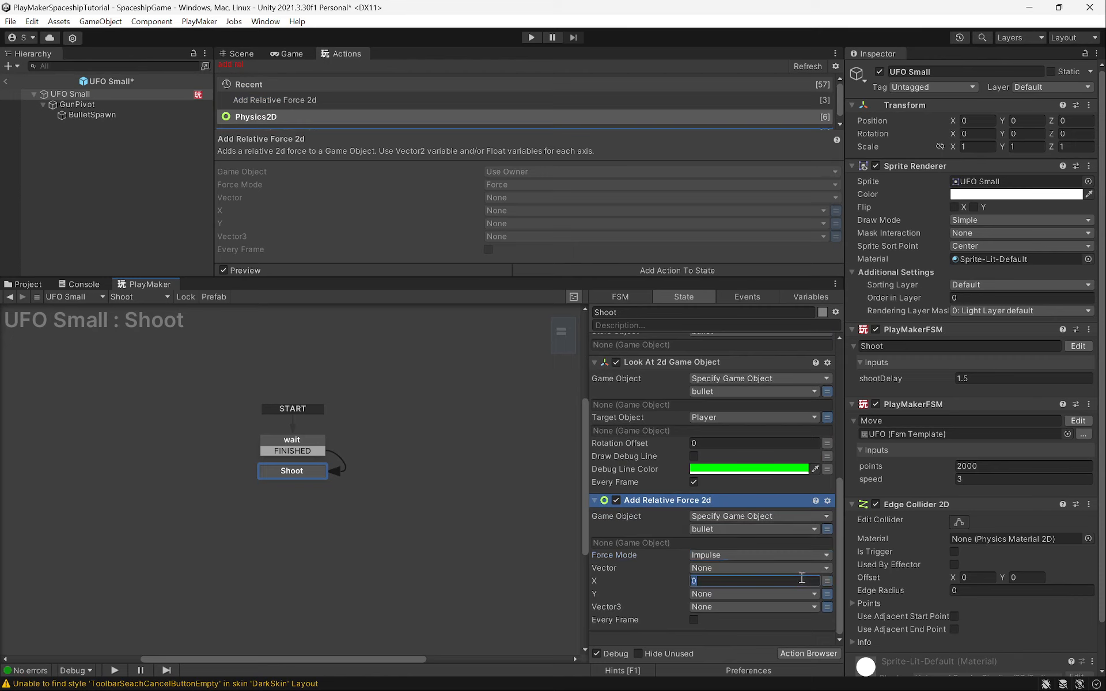
text(10)
Link the Shoot state back to the wait state with a FINISHED transition
ctrl+click(280, 474)
drag(282, 480, 289, 445)
click(289, 444)
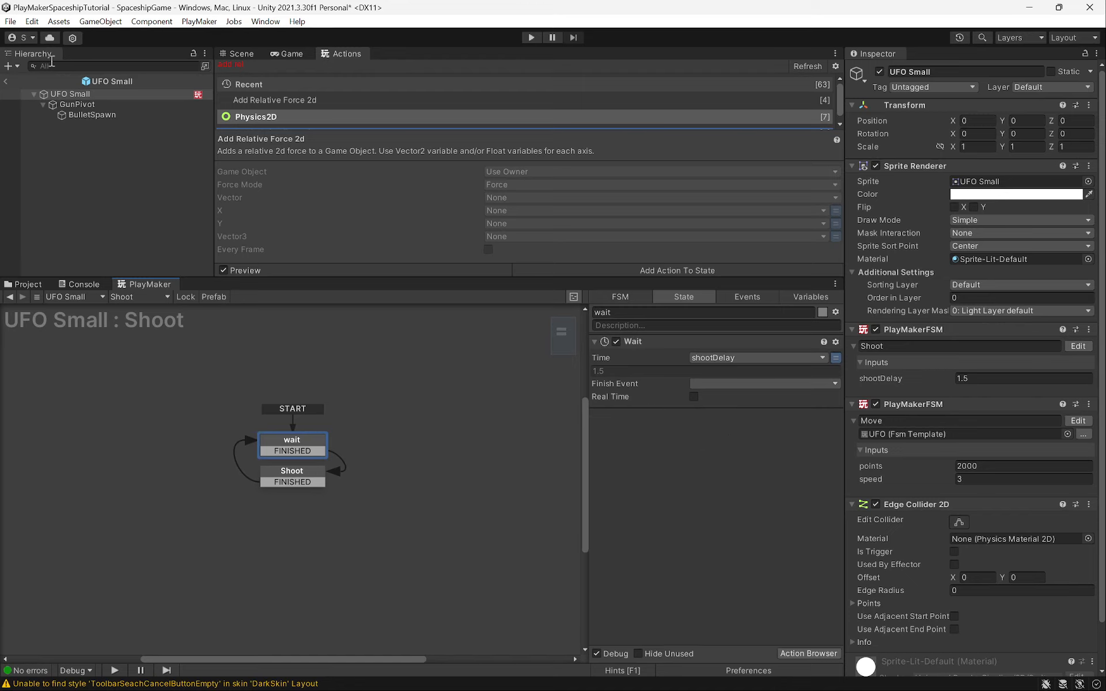
Return to the SpaceshipGame scene, activate the Game and Canvas objects, and show an enlarged Game view
click(7, 82)
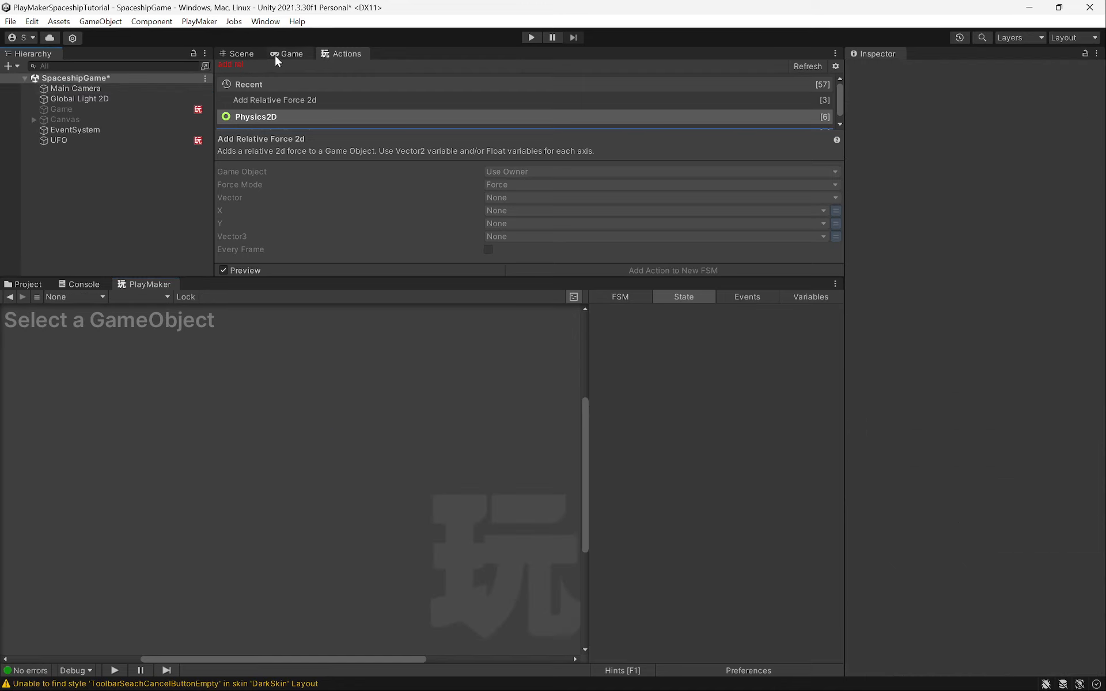
click(244, 54)
click(63, 122)
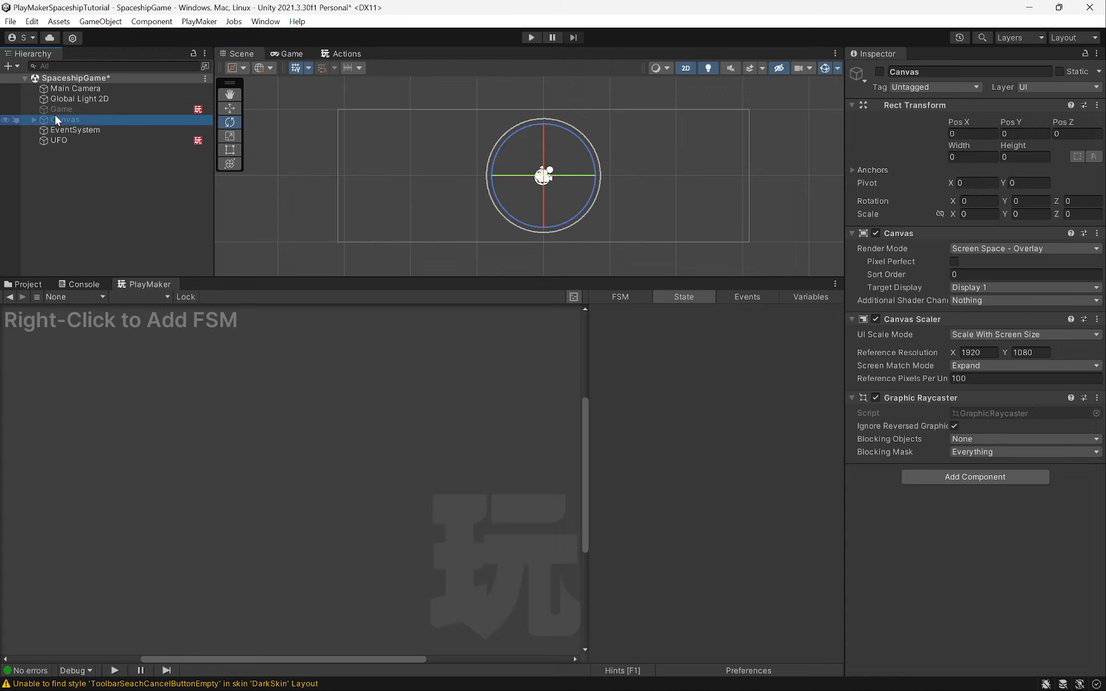
ctrl+click(58, 109)
click(879, 72)
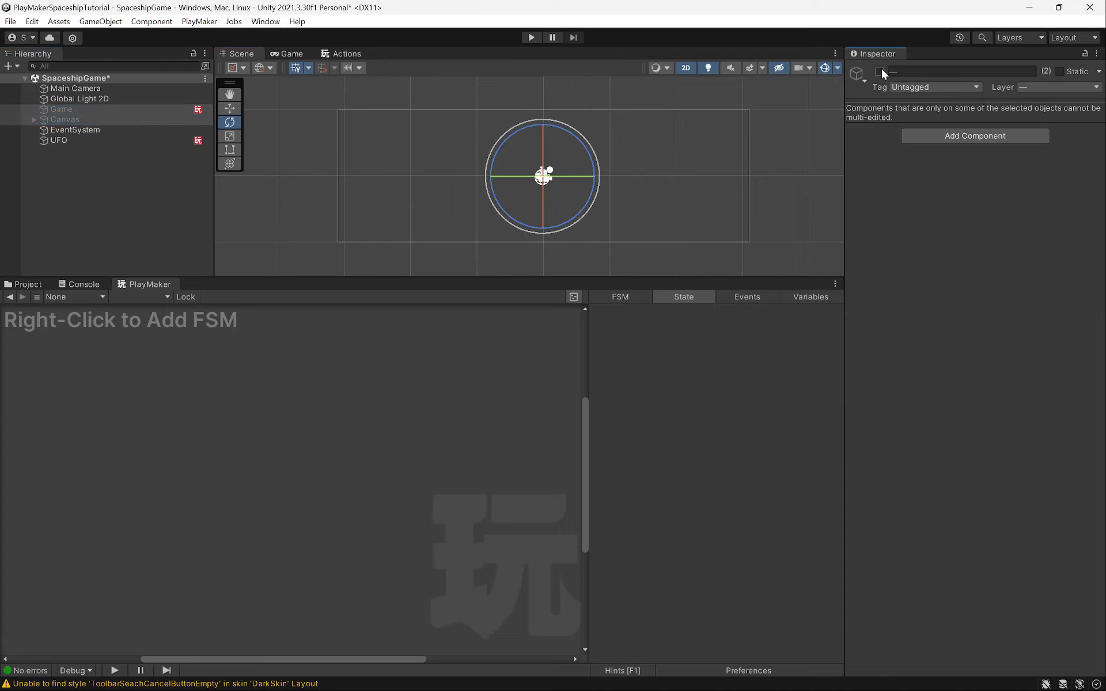
click(120, 176)
click(297, 54)
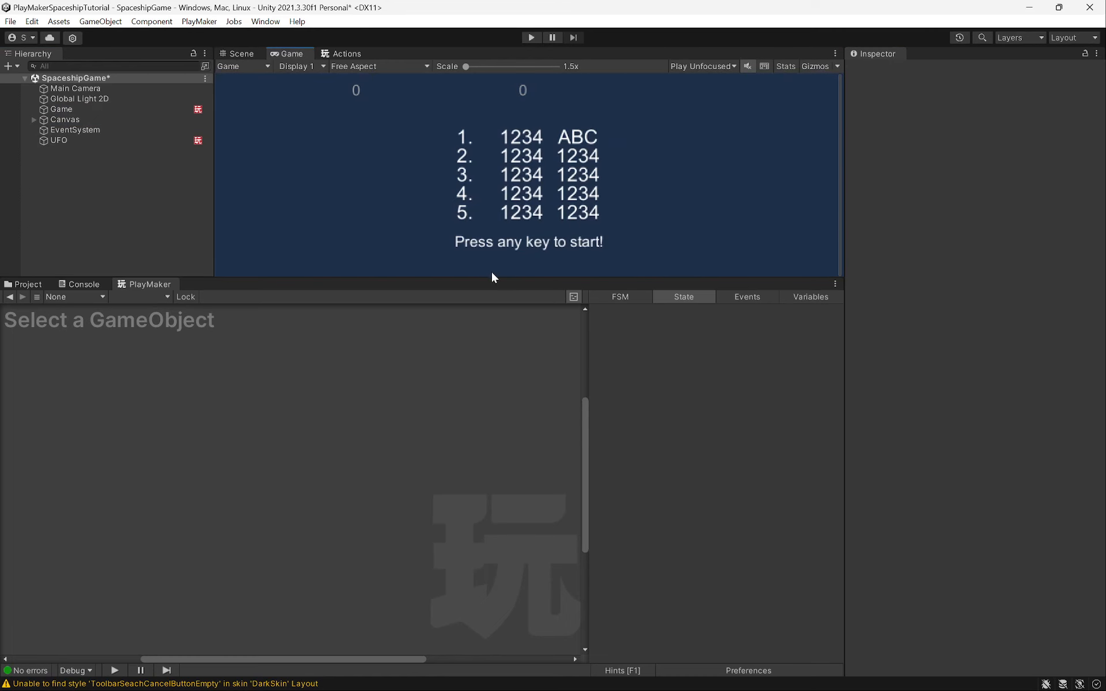
drag(491, 277, 494, 391)
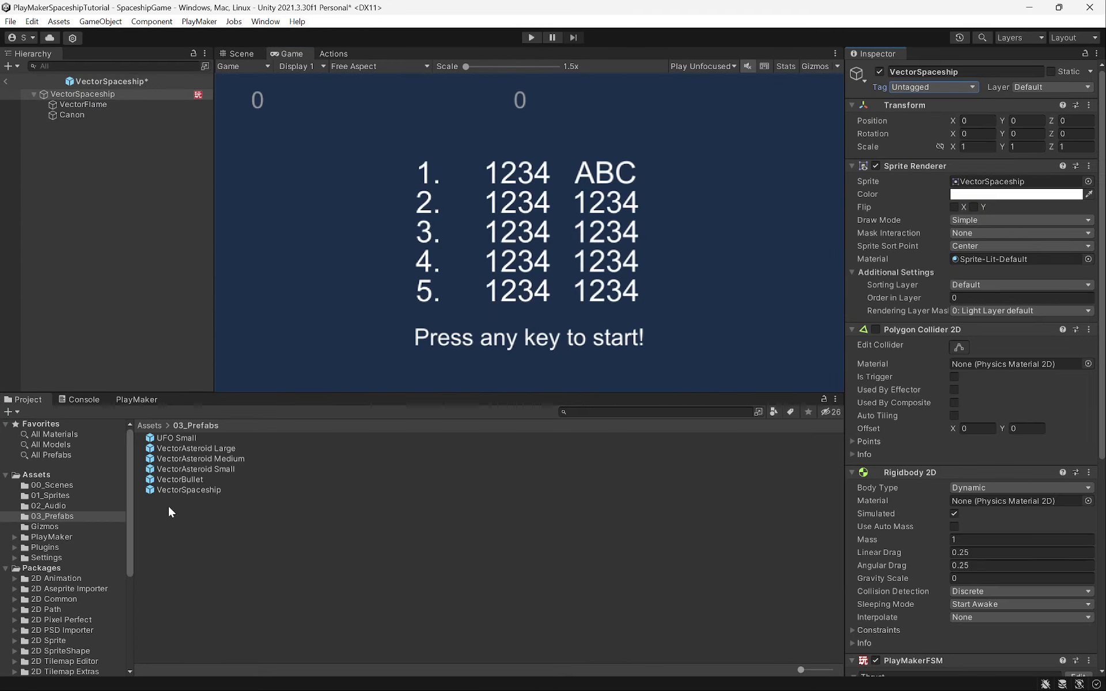
Open the VectorSpaceship prefab, discarding pending changes, set its root object's tag to Player, and return to the scene
double_click(150, 490)
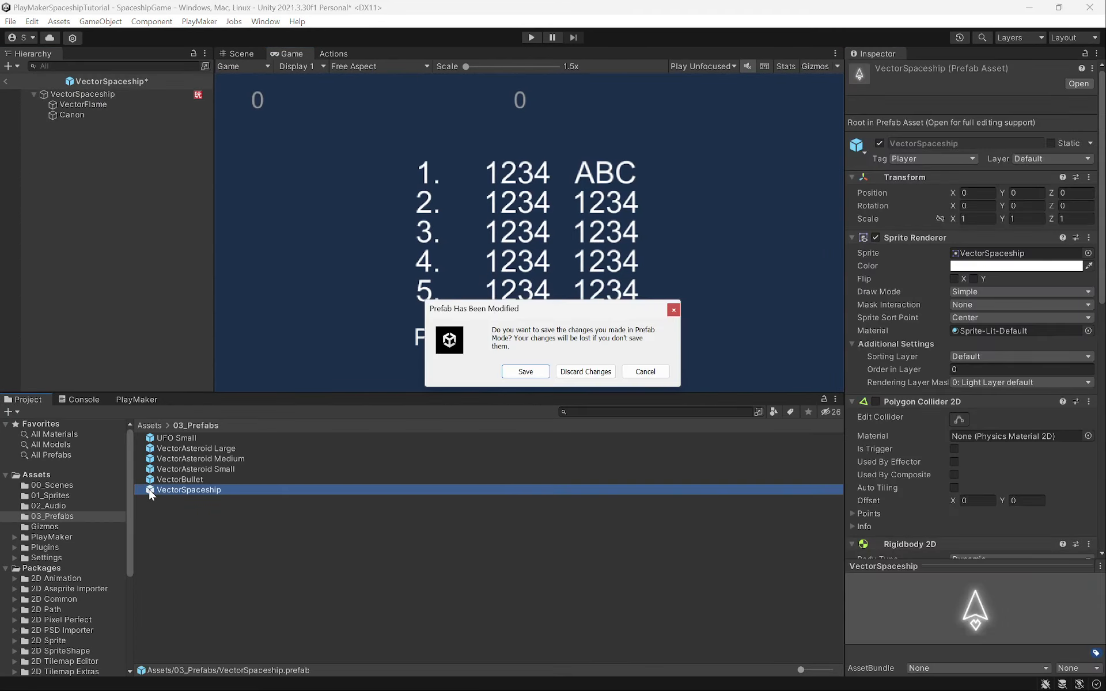
click(573, 370)
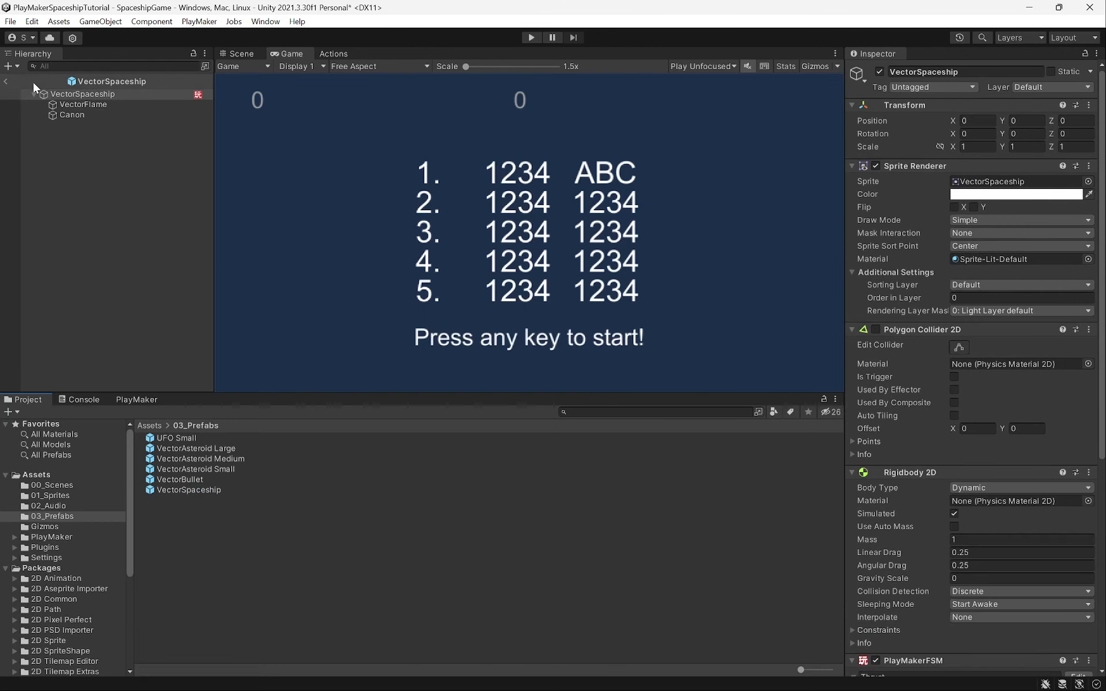
click(47, 94)
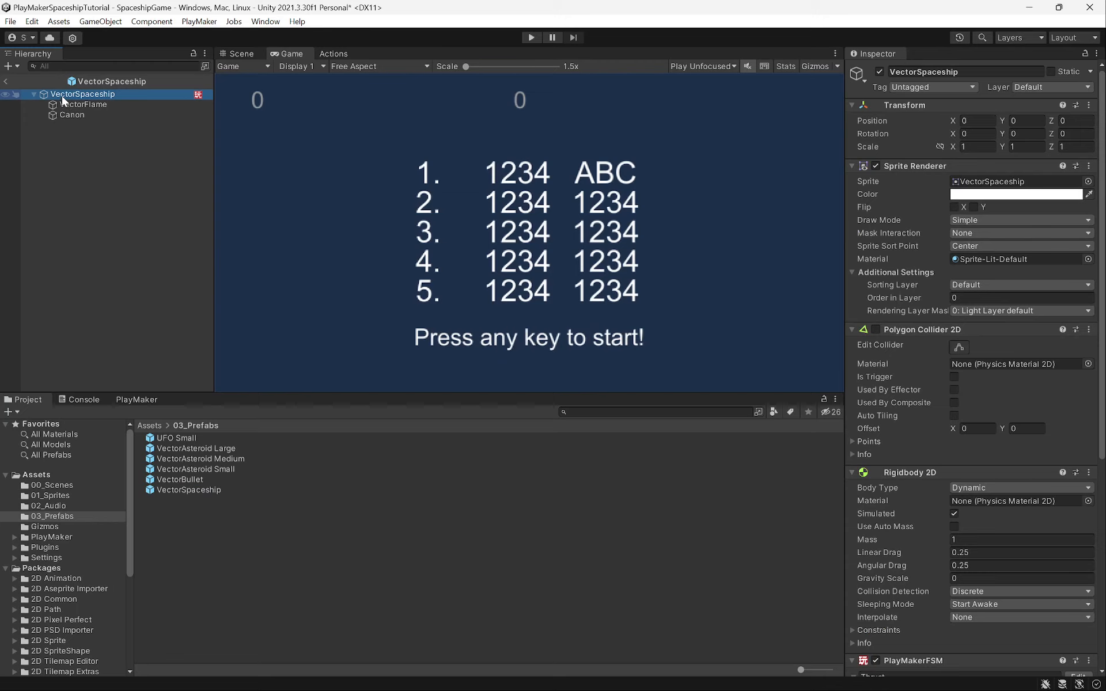
click(930, 87)
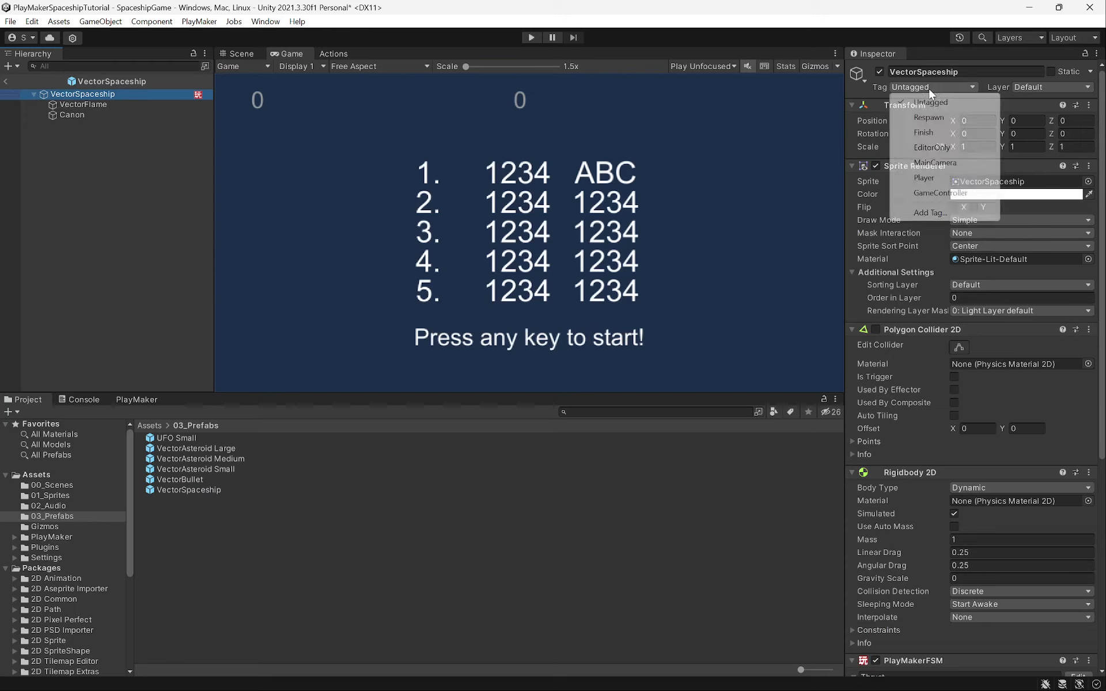
click(933, 174)
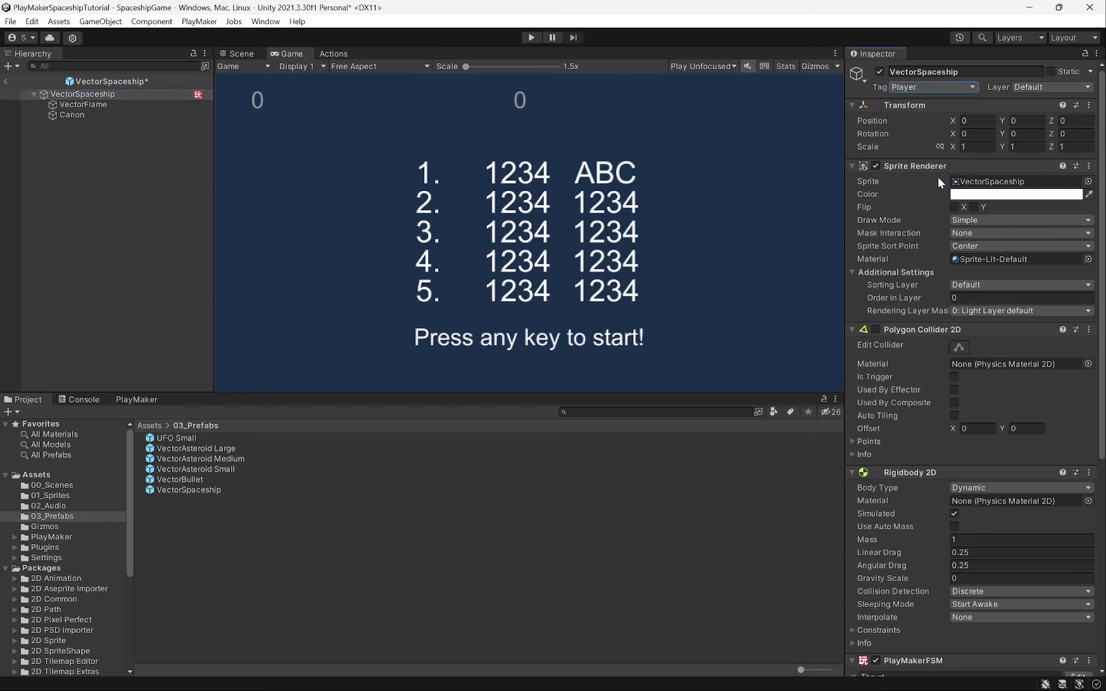
click(6, 82)
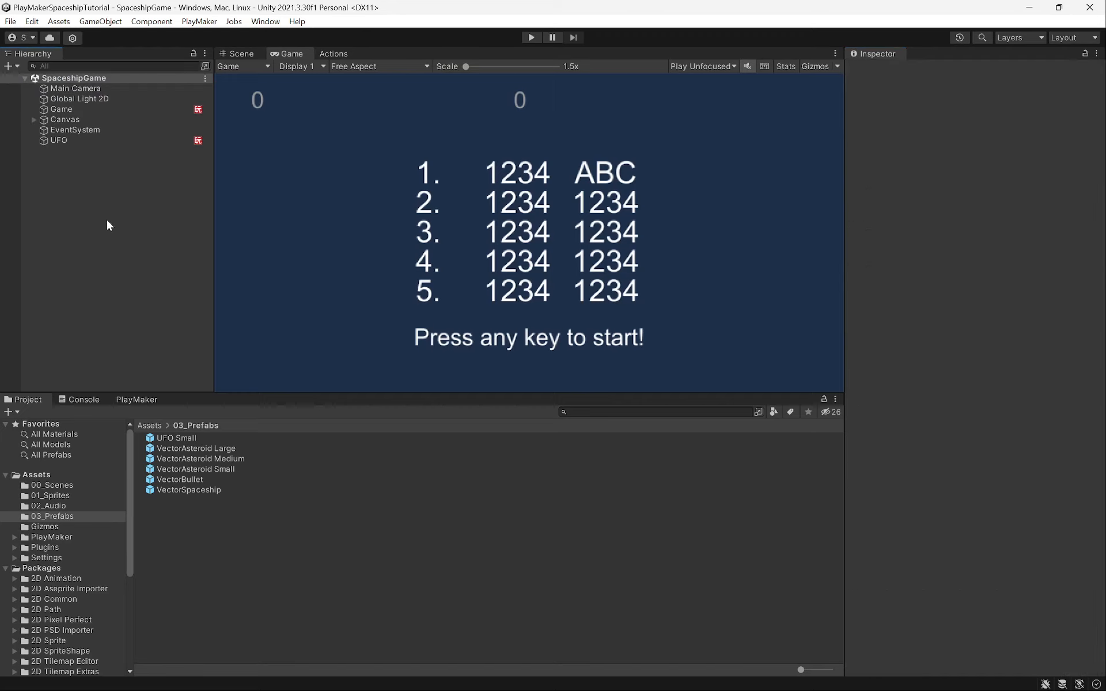
Play-test the scene by starting the game, flying the spaceship around and shooting at the UFOs
click(529, 37)
key(space)
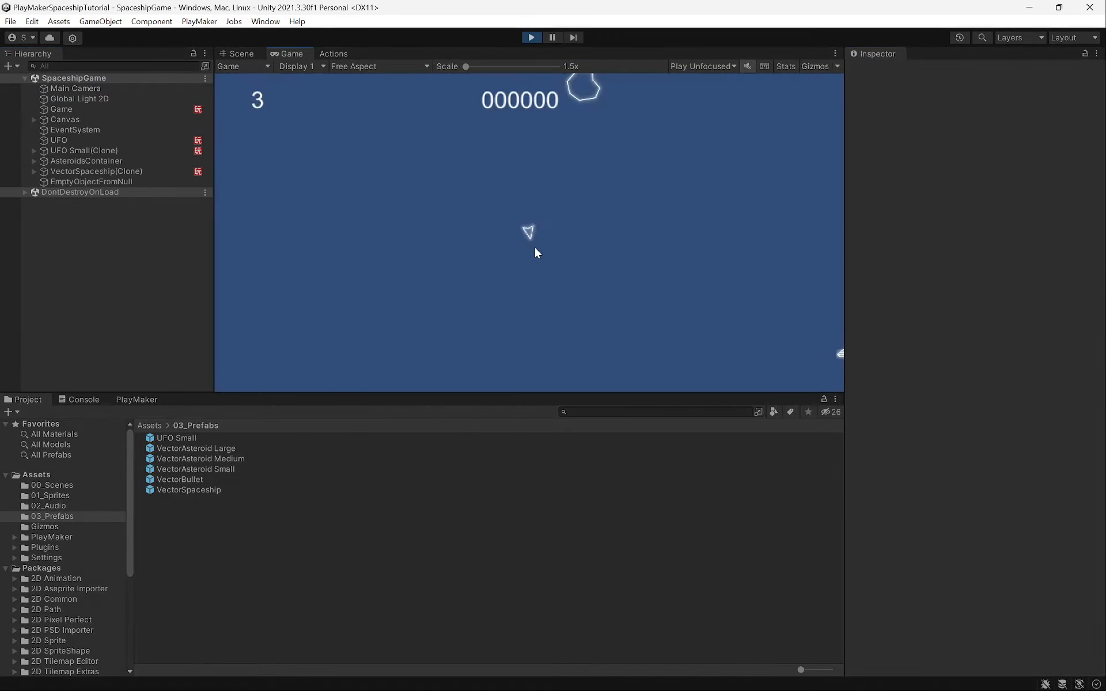
key(w)
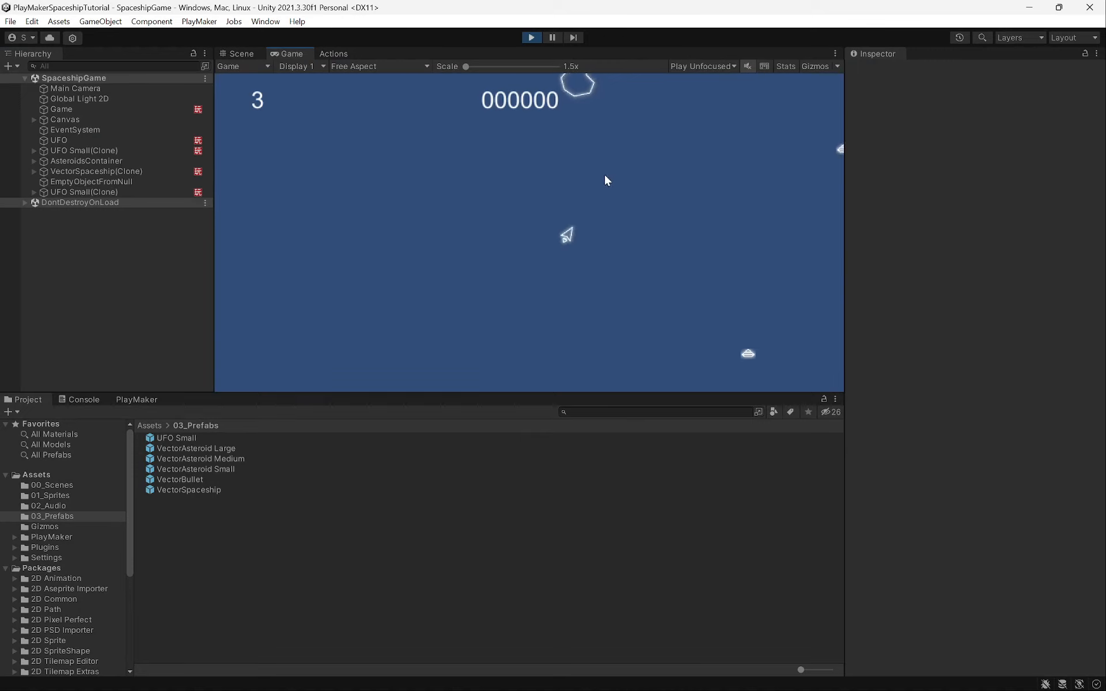
key(w)
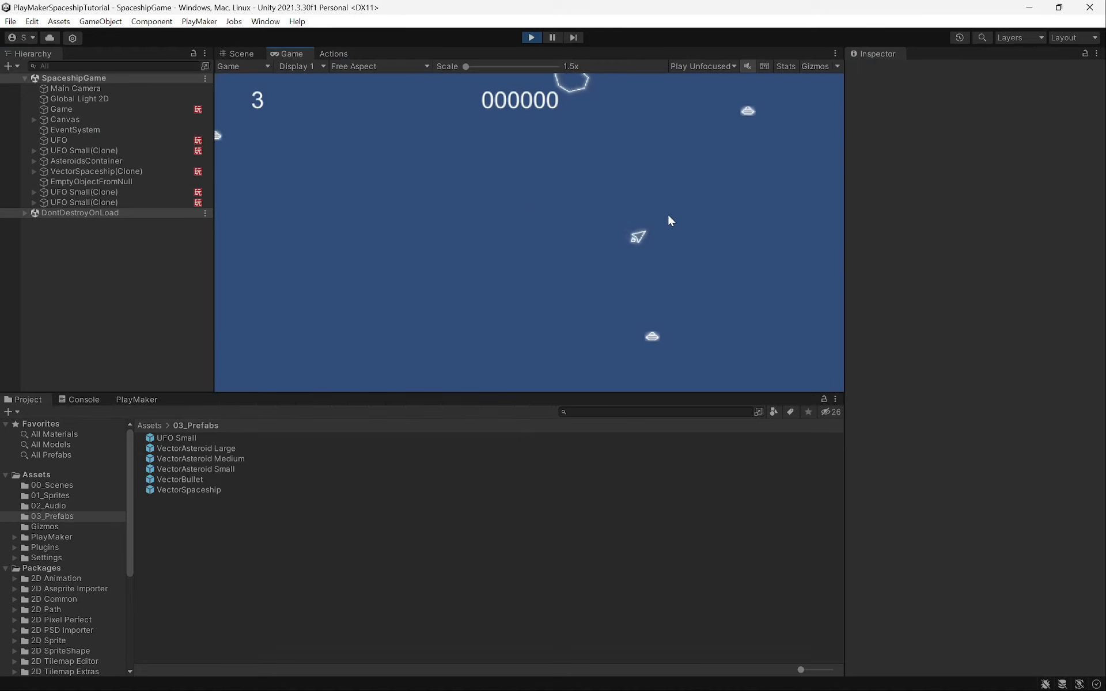
click(665, 145)
click(641, 144)
click(640, 144)
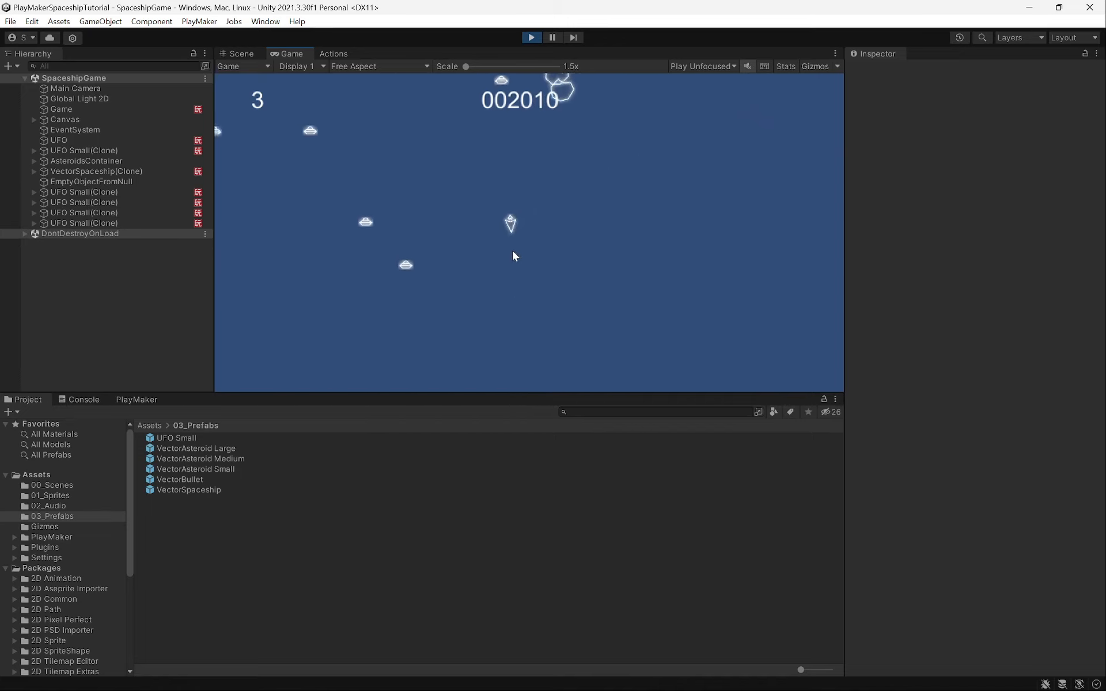
click(450, 270)
click(443, 236)
click(438, 209)
click(392, 203)
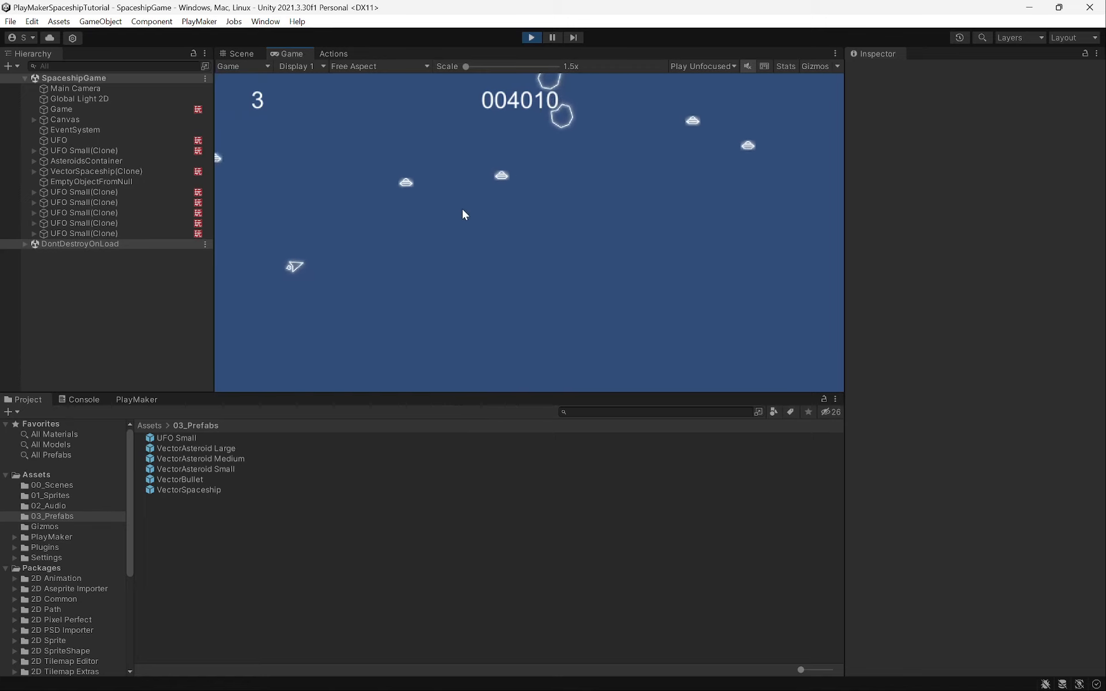
click(512, 223)
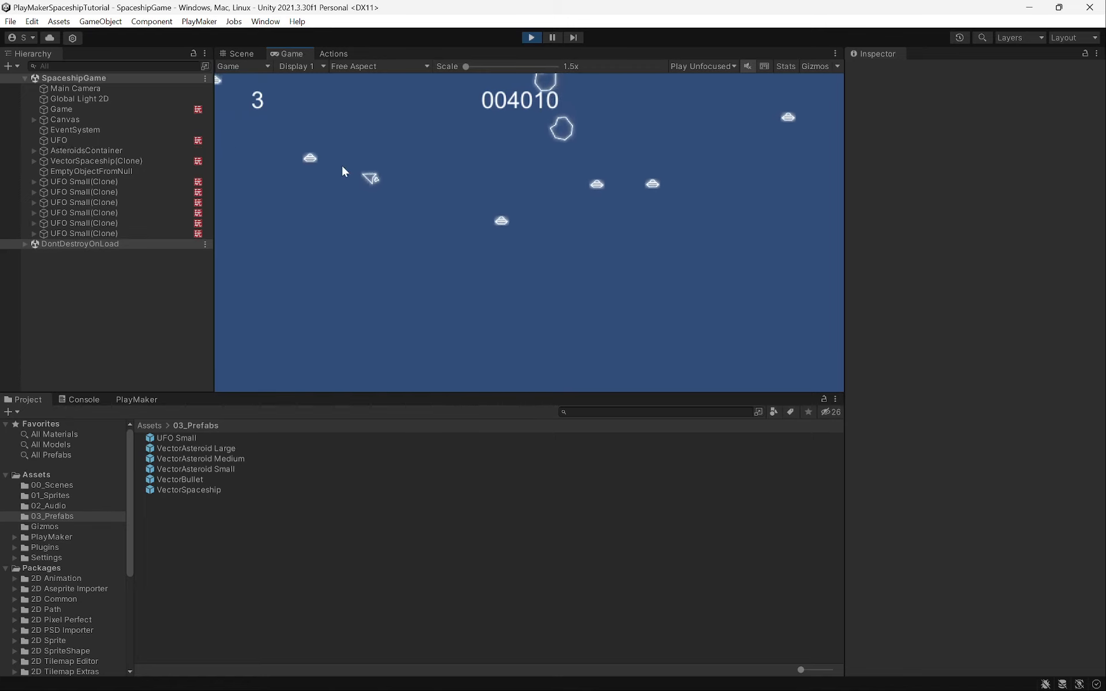
click(509, 217)
click(568, 185)
click(579, 188)
click(593, 196)
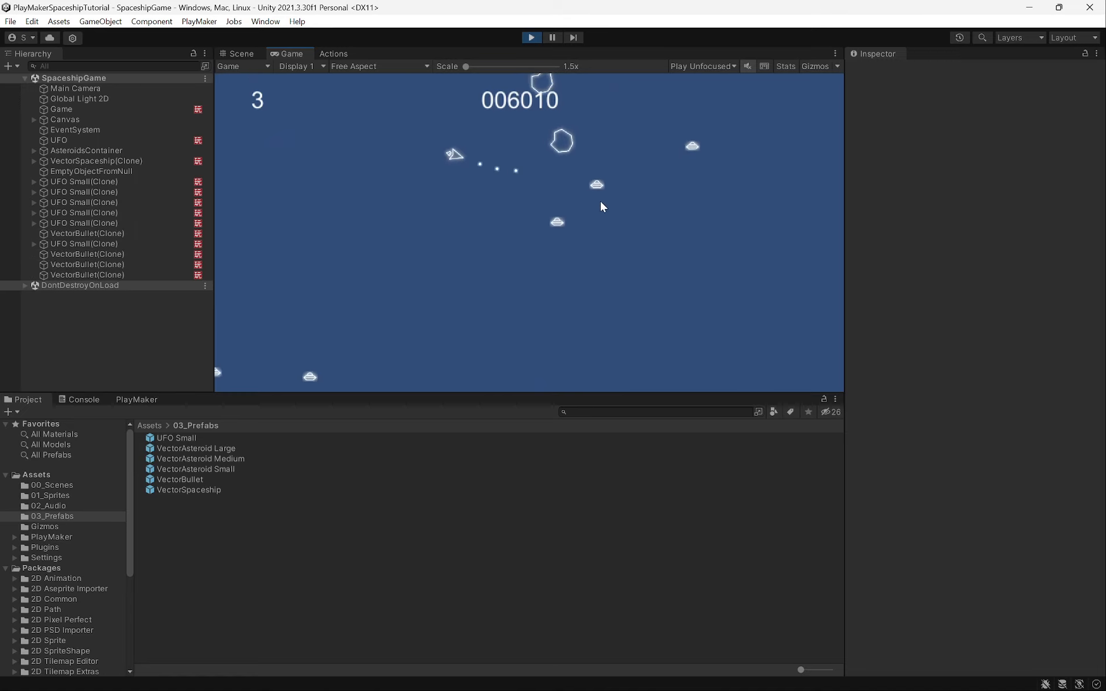
click(604, 198)
click(625, 192)
click(642, 184)
click(656, 178)
click(665, 170)
click(673, 160)
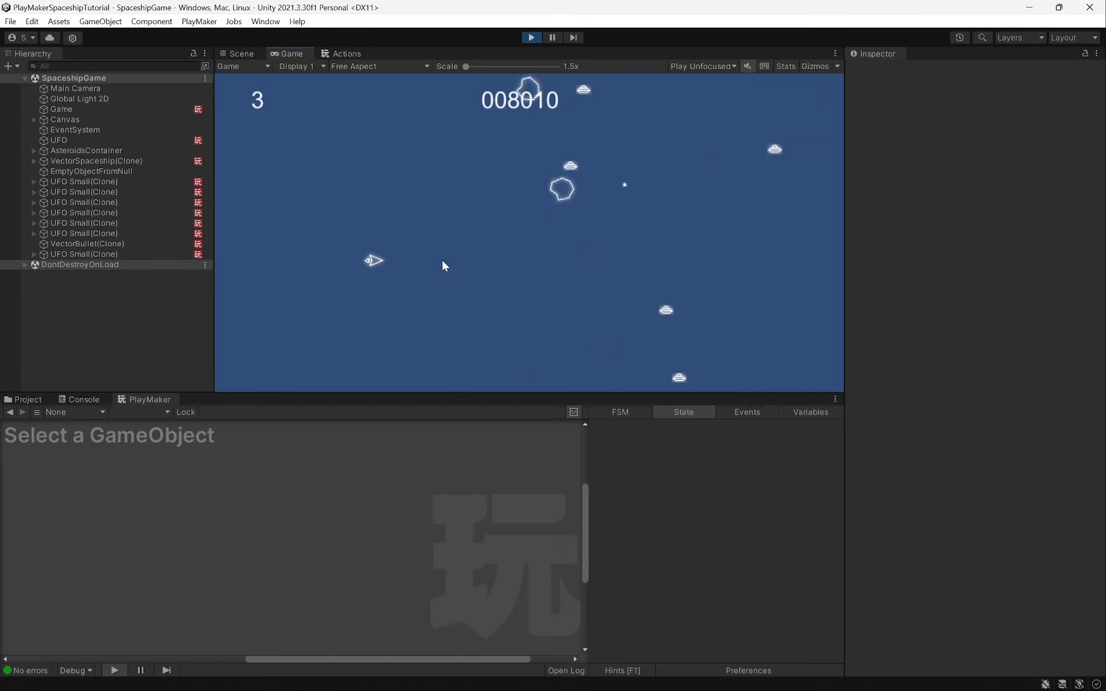
click(602, 223)
click(607, 219)
click(612, 218)
click(617, 219)
click(618, 220)
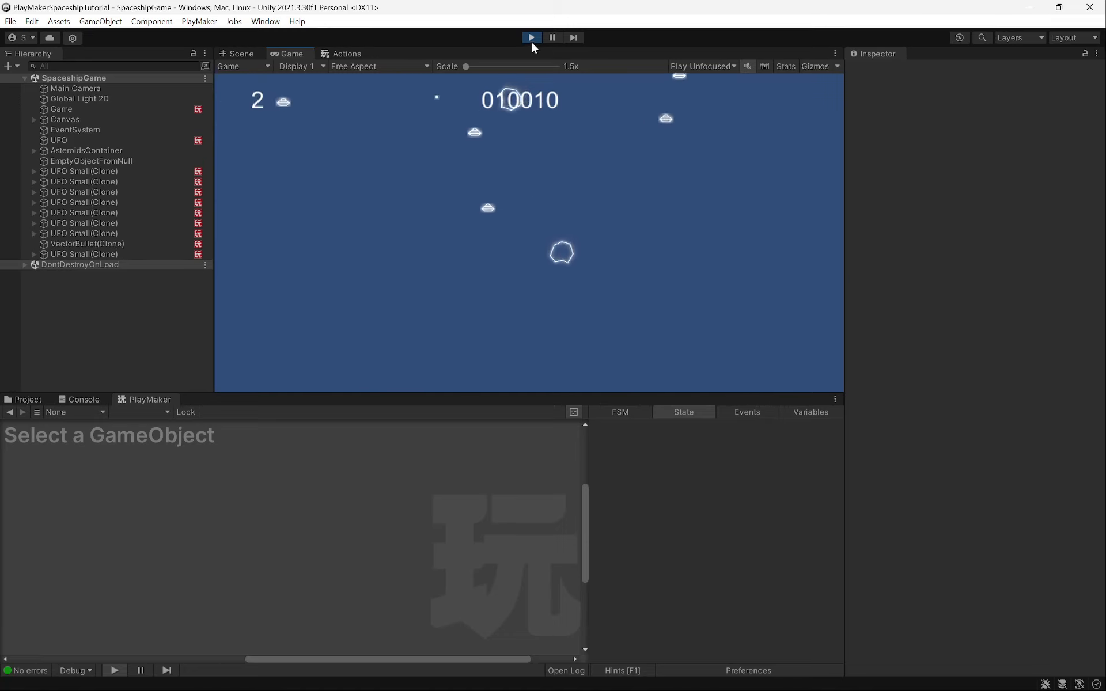
Pause the game, inspect the Shoot FSM of a spawned UFO Small clone, resume briefly and stop play mode
click(551, 37)
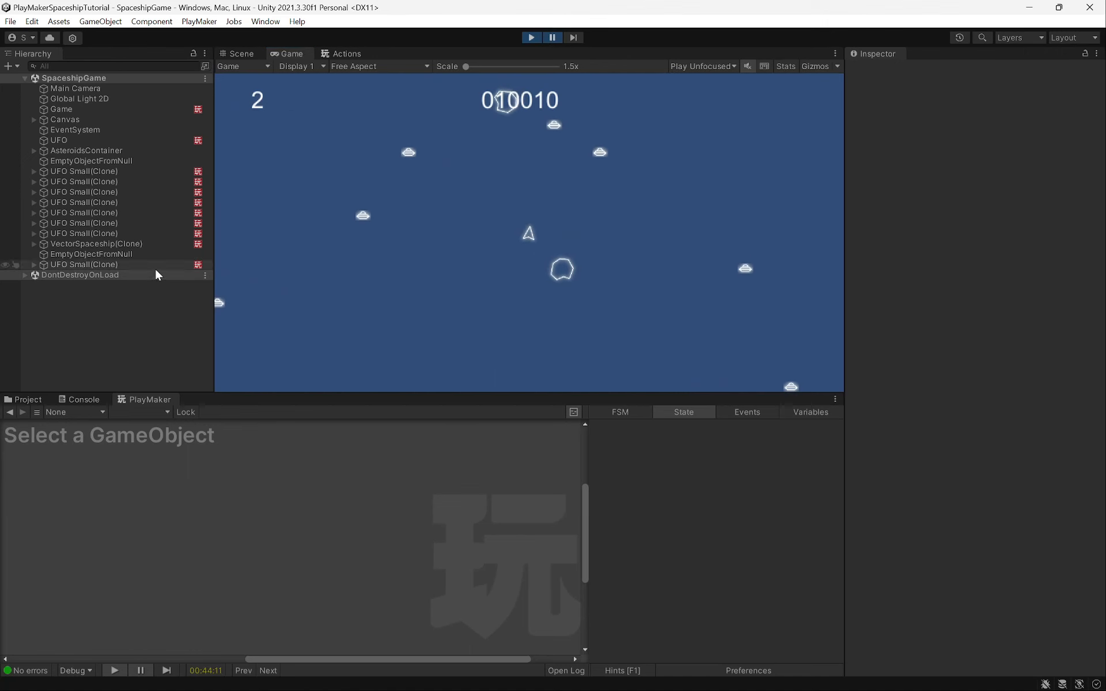
click(75, 223)
middle_drag(137, 521, 328, 499)
drag(535, 398, 536, 317)
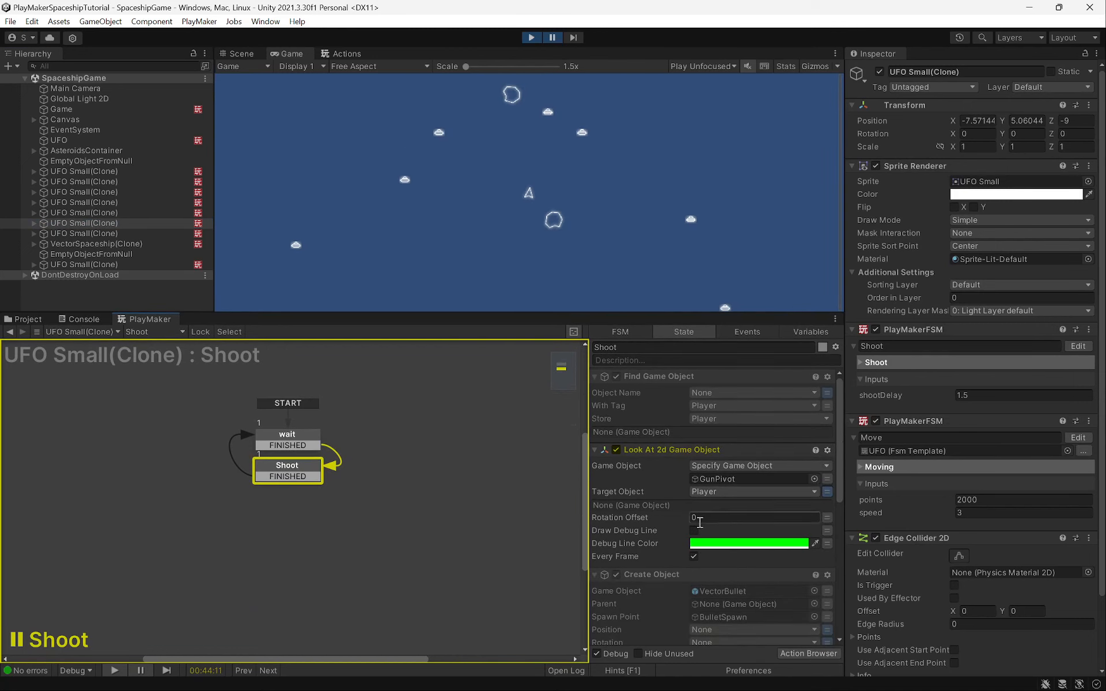
click(552, 38)
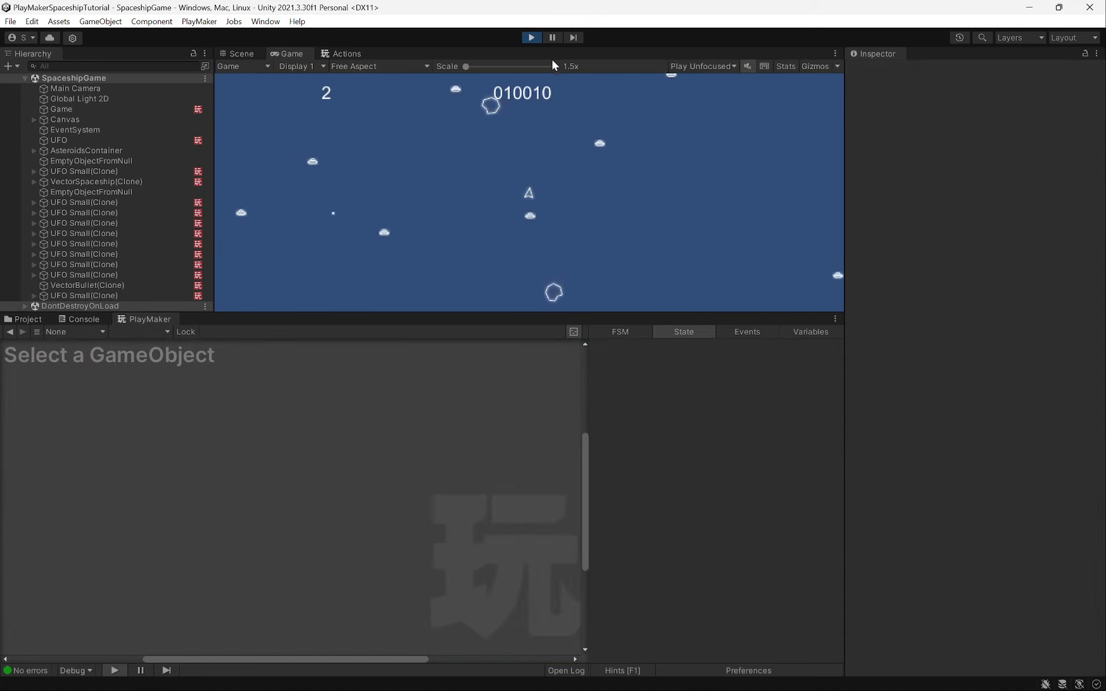
click(531, 38)
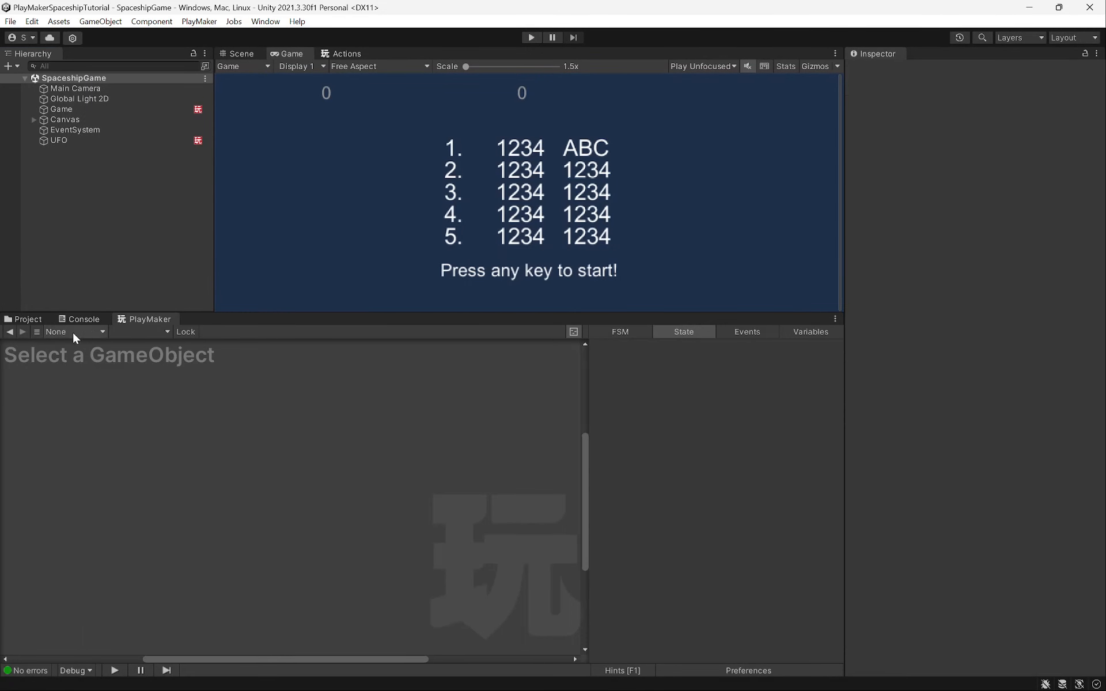
Open the UFO Small prefab from 03_Prefabs and show its Shoot FSM in the PlayMaker editor
click(26, 319)
click(229, 356)
double_click(148, 361)
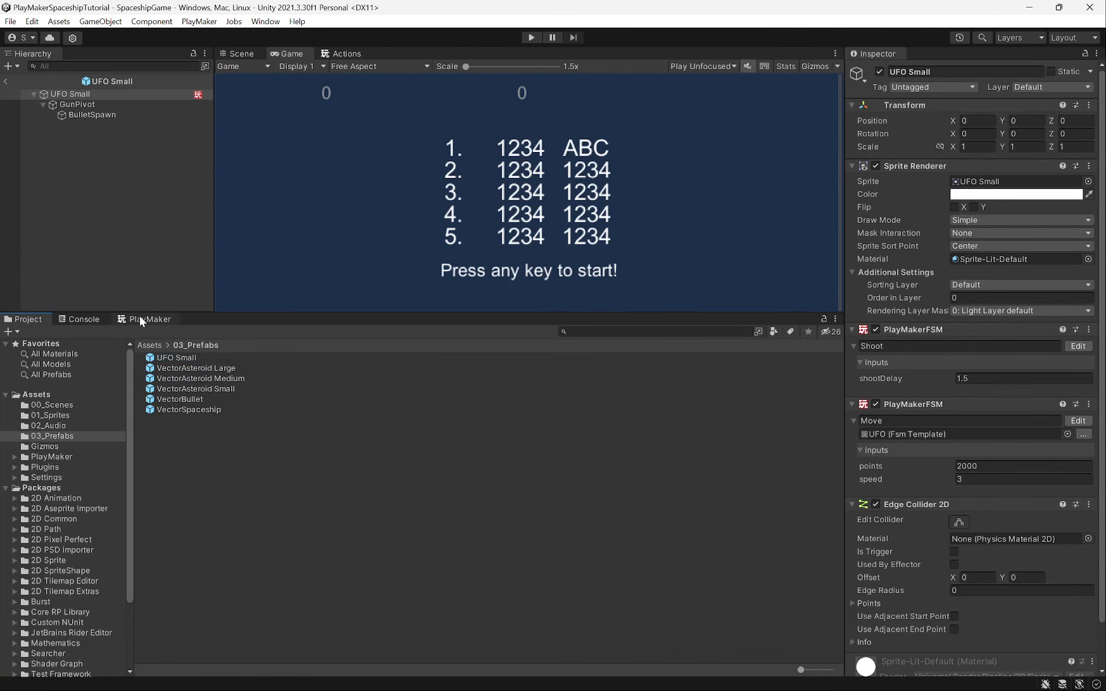
click(140, 319)
click(154, 472)
middle_drag(155, 472, 361, 456)
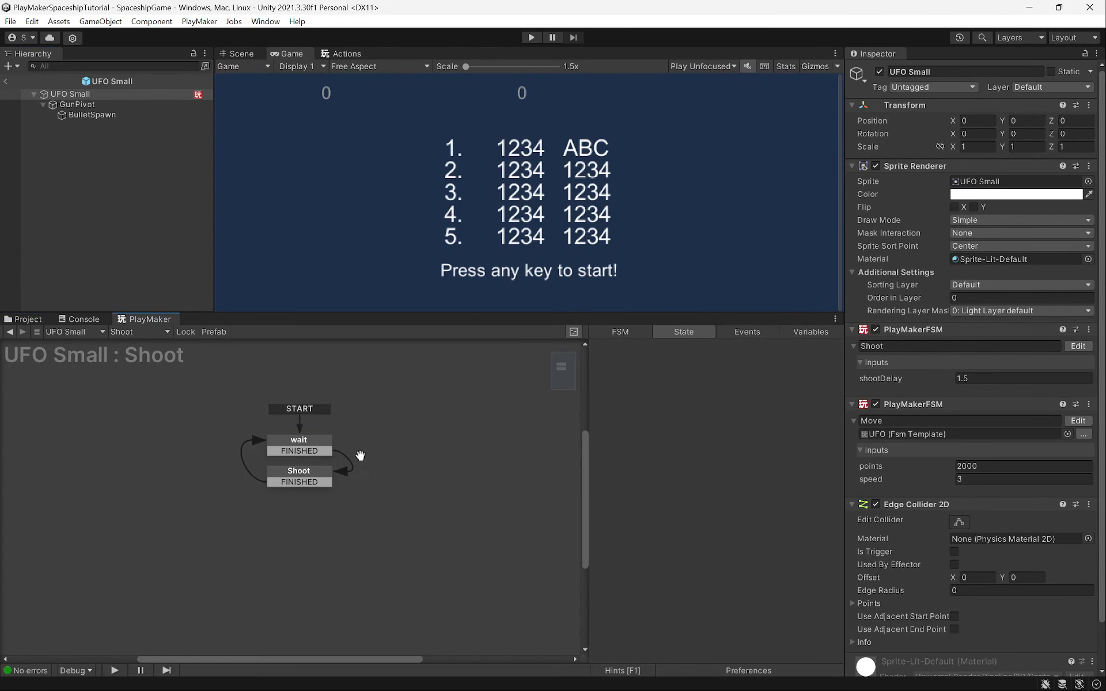
Turn off Every Frame on both Look At 2d Game Object actions in the Shoot state
click(297, 477)
scroll(731, 530, down, 1)
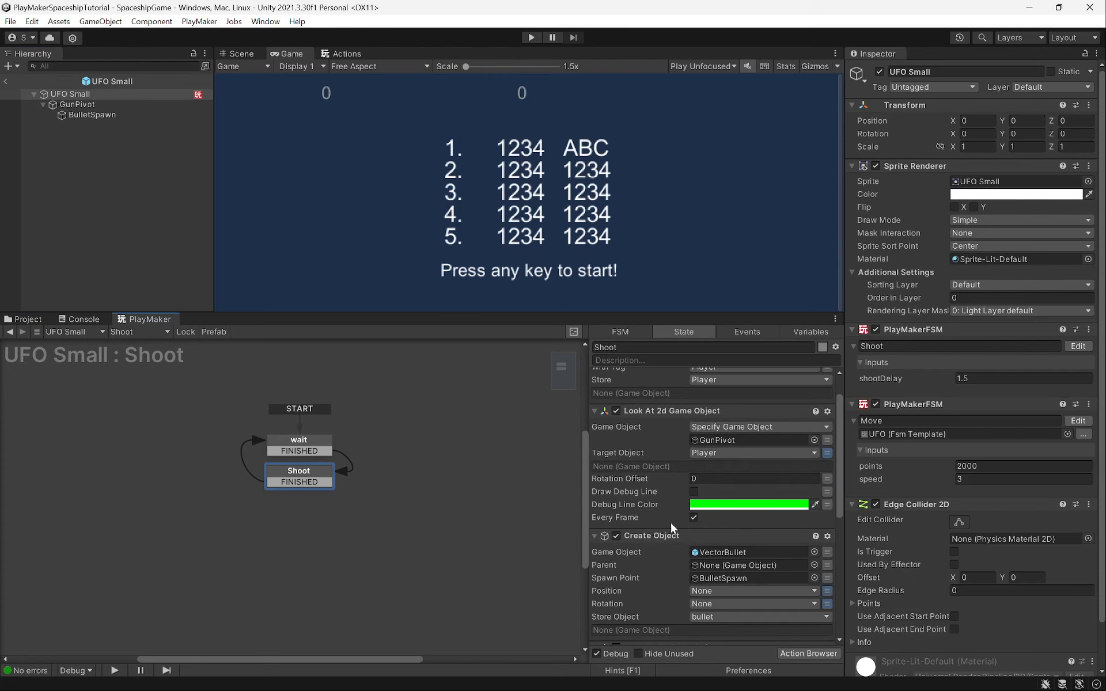
click(693, 517)
scroll(658, 544, down, 3)
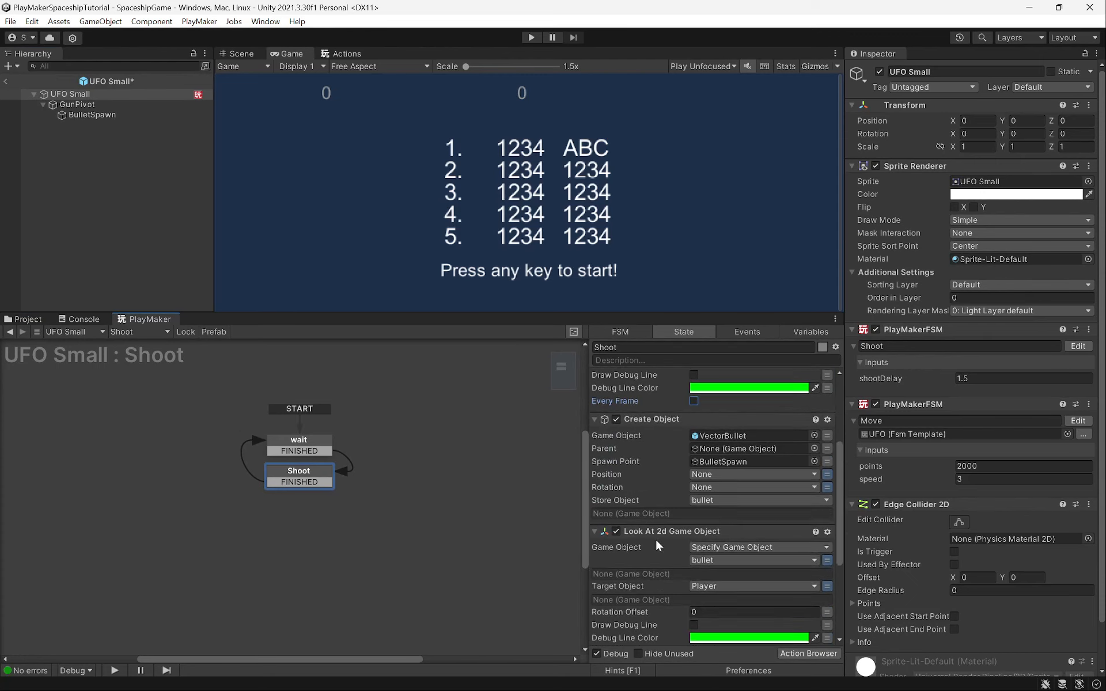
scroll(660, 546, down, 3)
click(694, 573)
scroll(668, 576, down, 2)
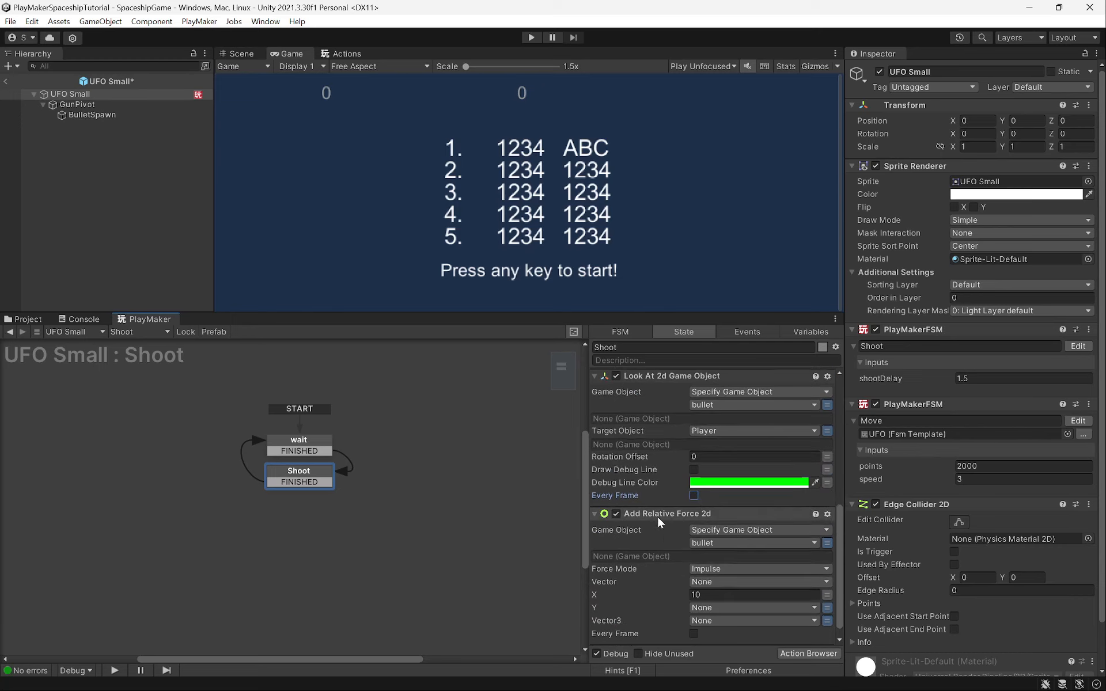
scroll(668, 579, up, 12)
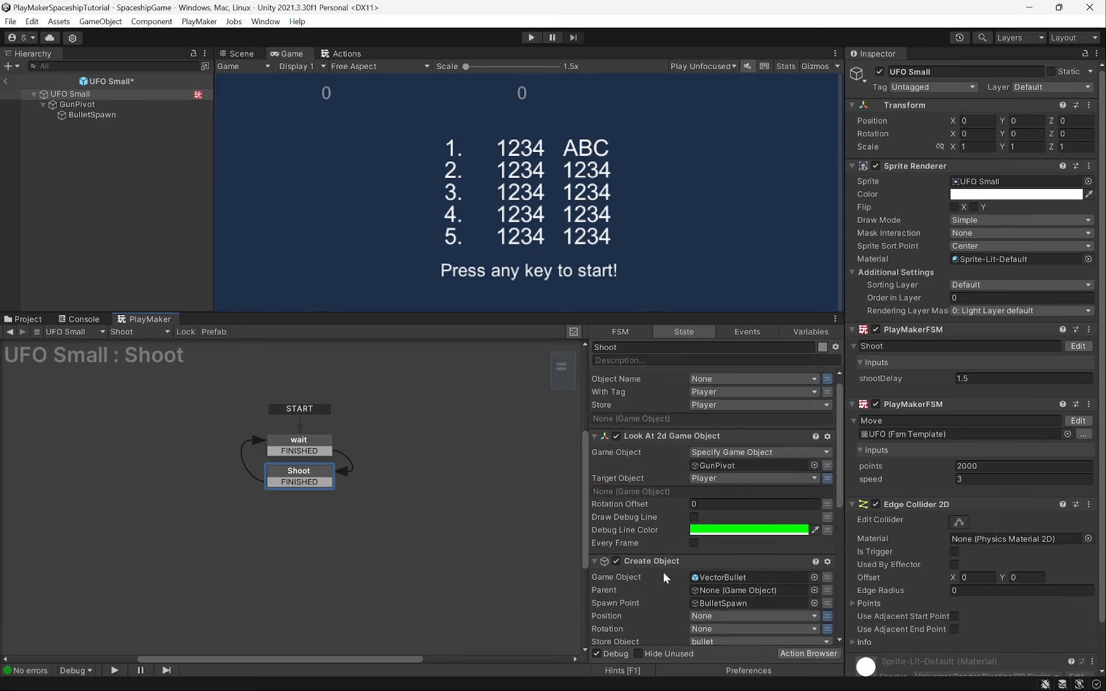
Review the Shoot state's actions and save the UFO Small prefab
click(292, 484)
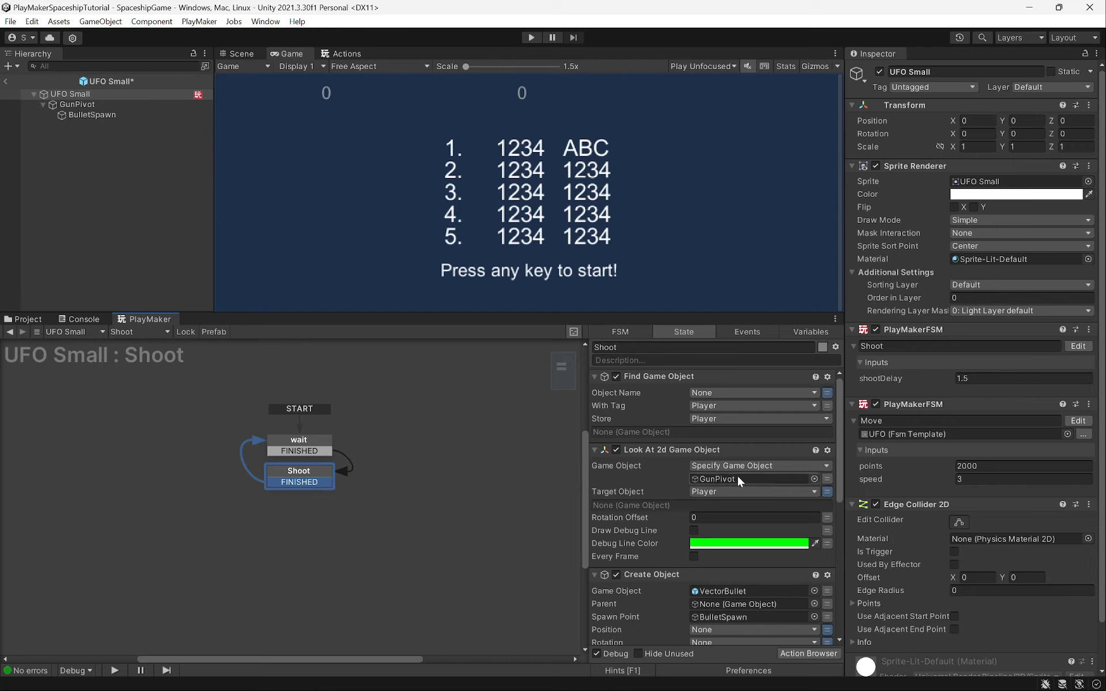
drag(838, 441, 742, 462)
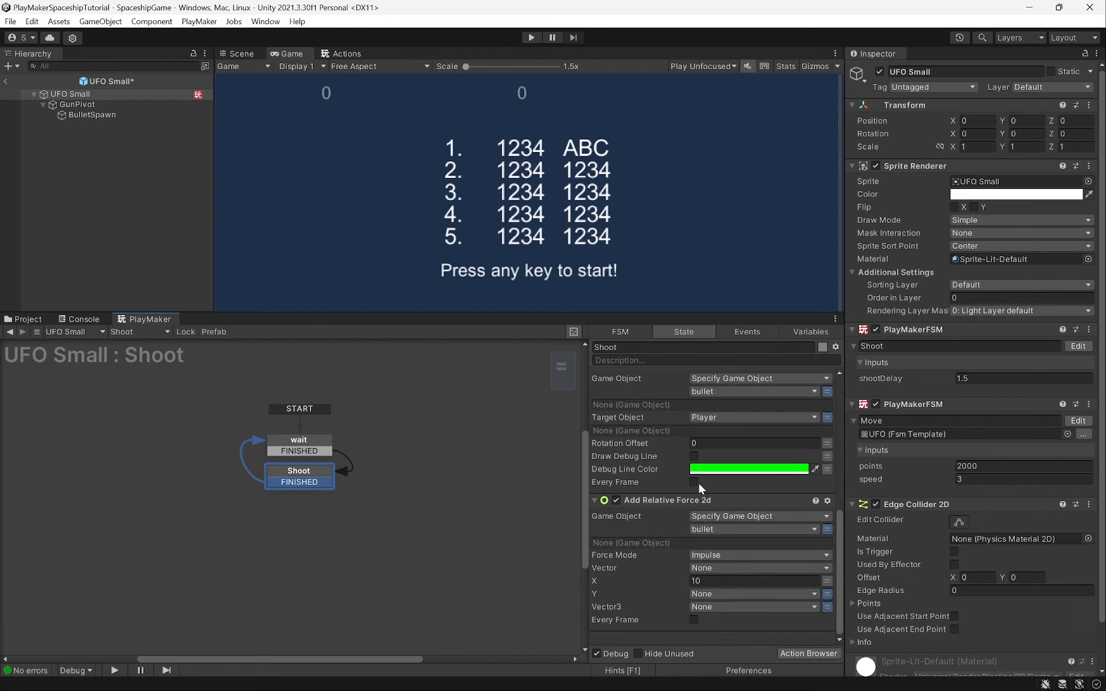
click(305, 477)
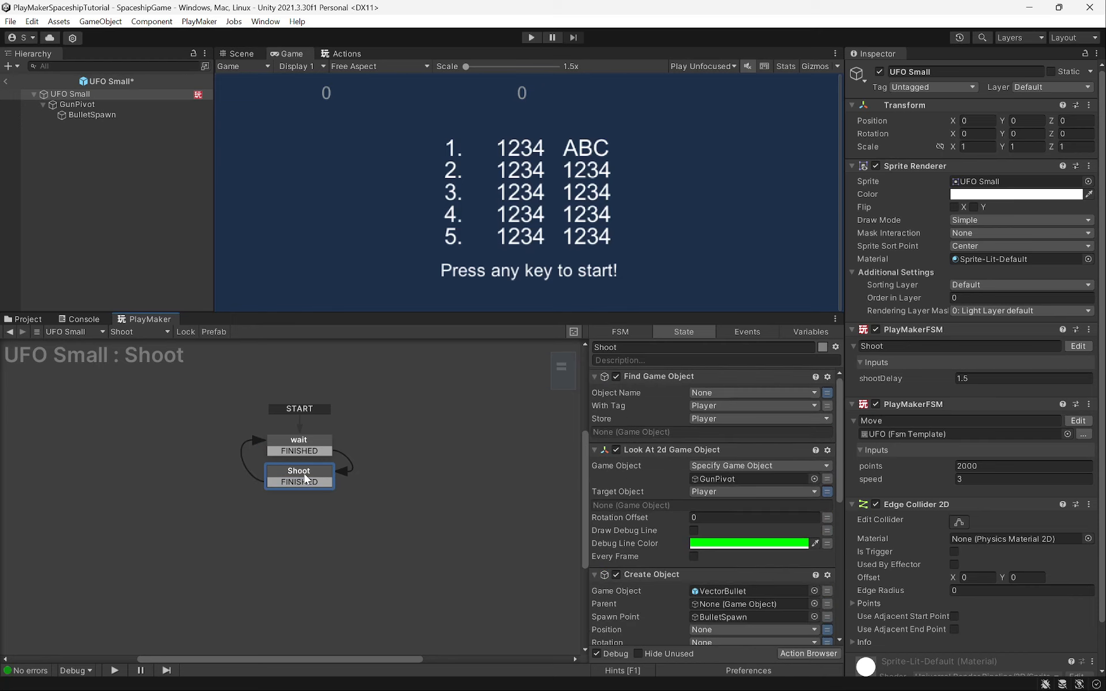
key(ctrl+s)
drag(1102, 142, 1101, 230)
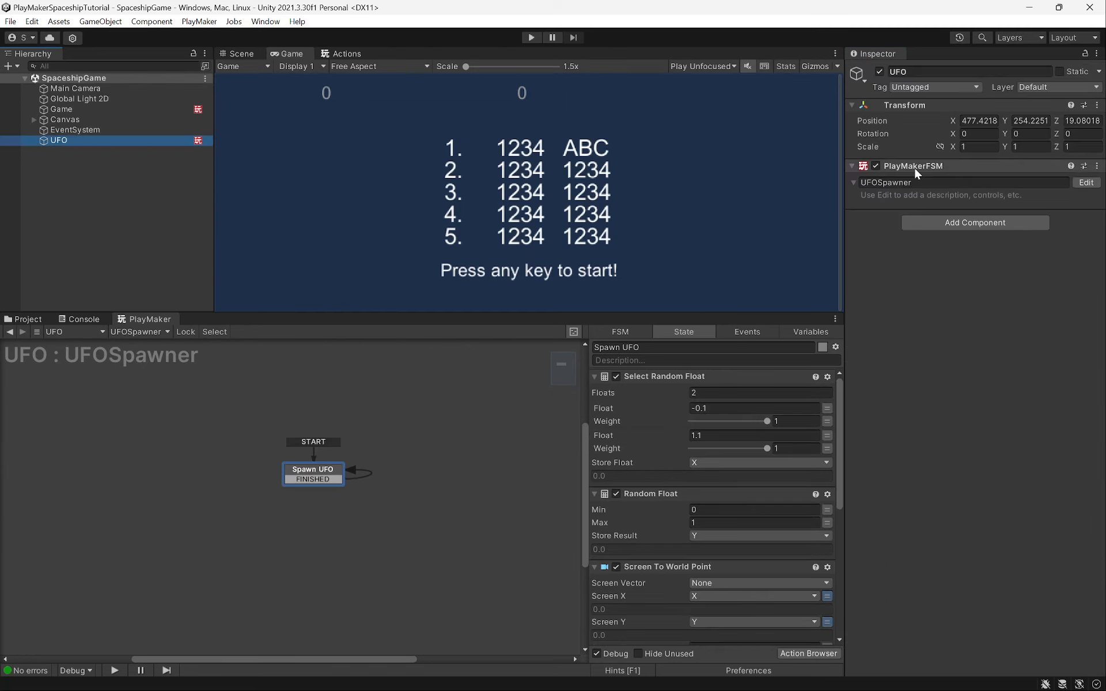
Copy the UFOSpawner FSM from the UFO object, paste it as a new component on Game, and delete the UFO object
right_click(914, 168)
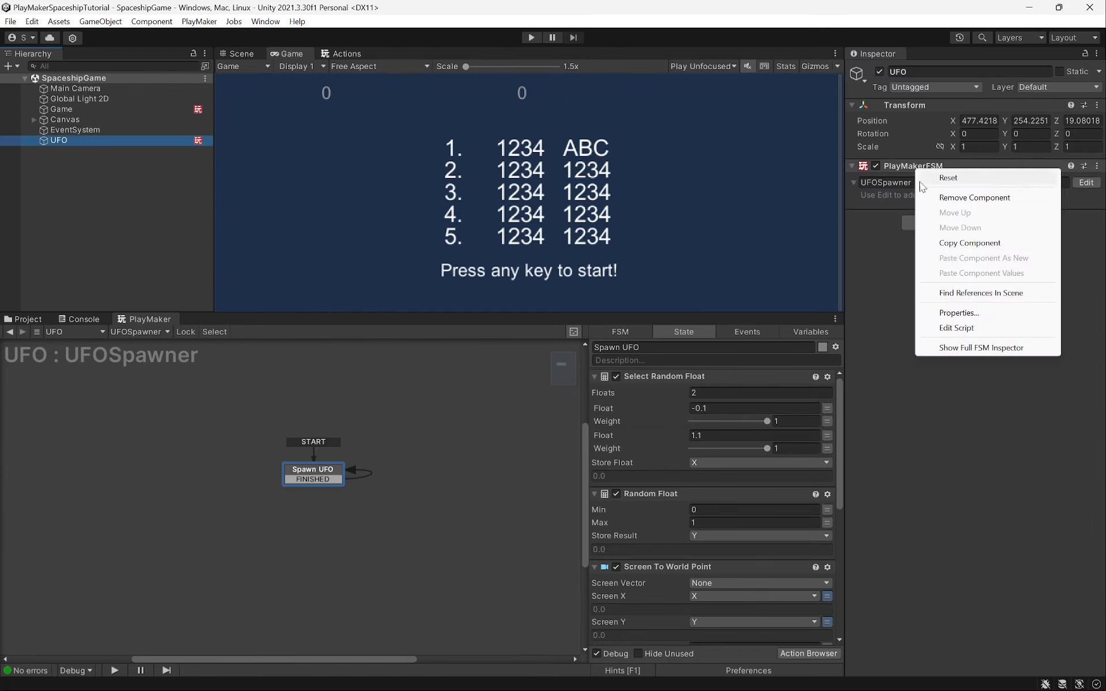
click(969, 243)
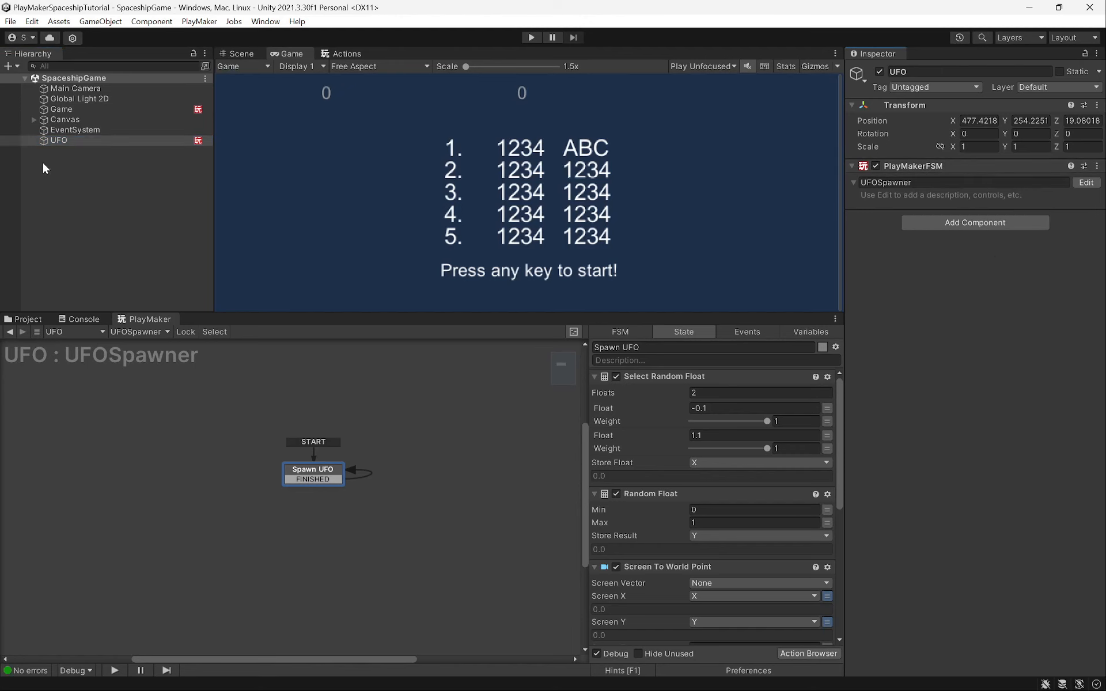
click(63, 108)
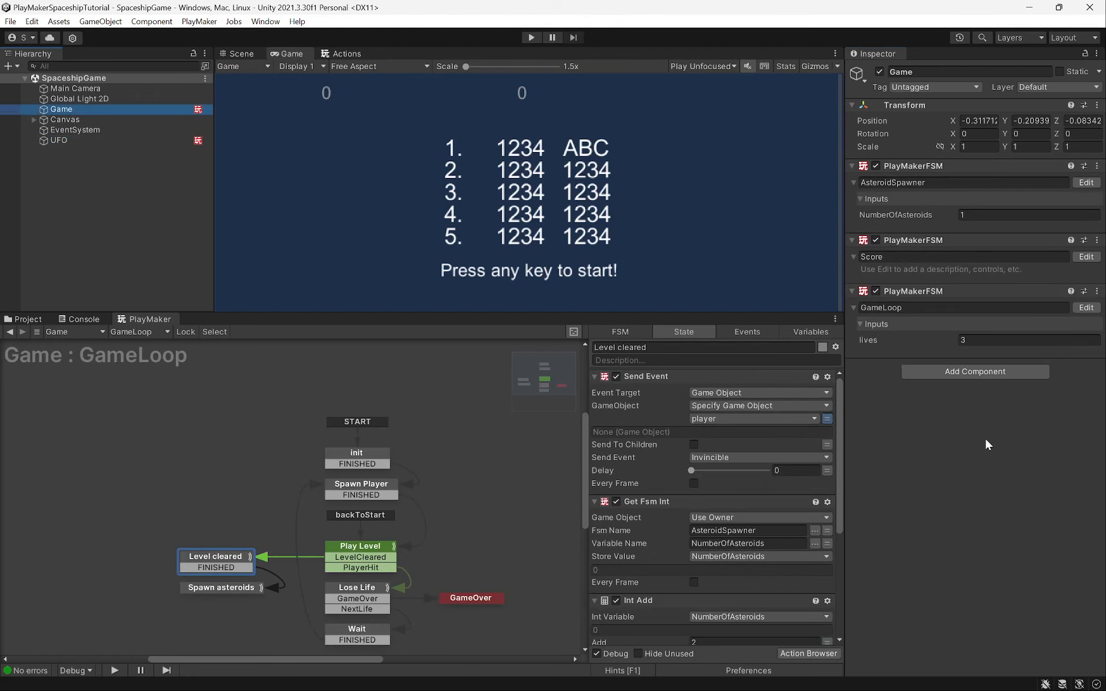
right_click(906, 109)
mouse_move(951, 228)
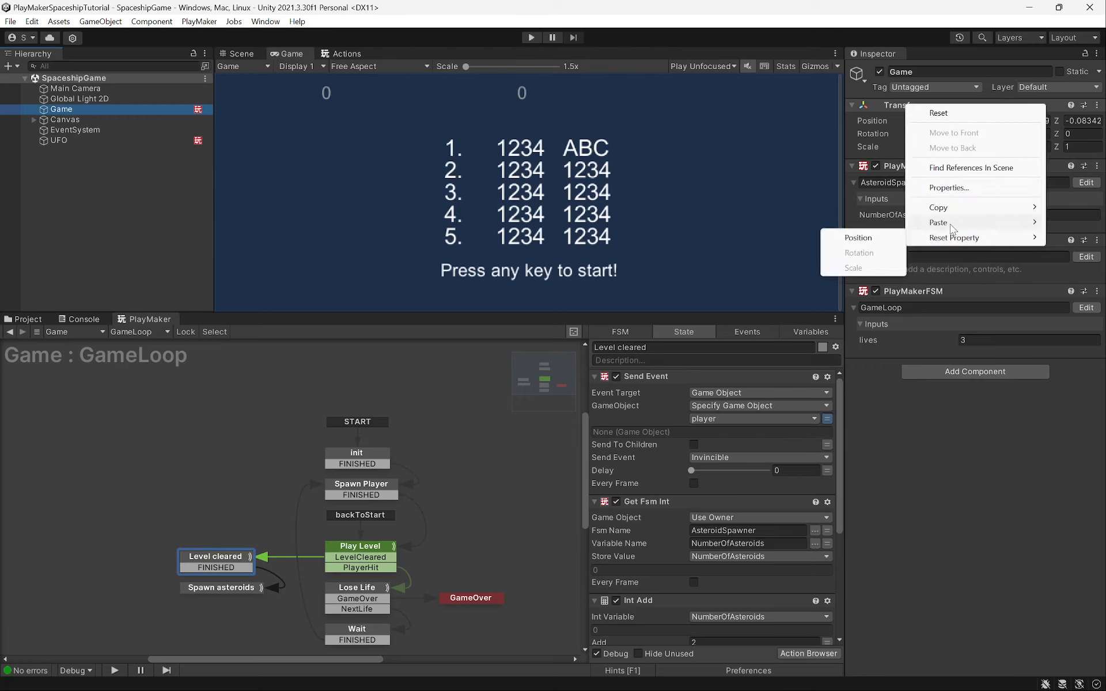
click(842, 289)
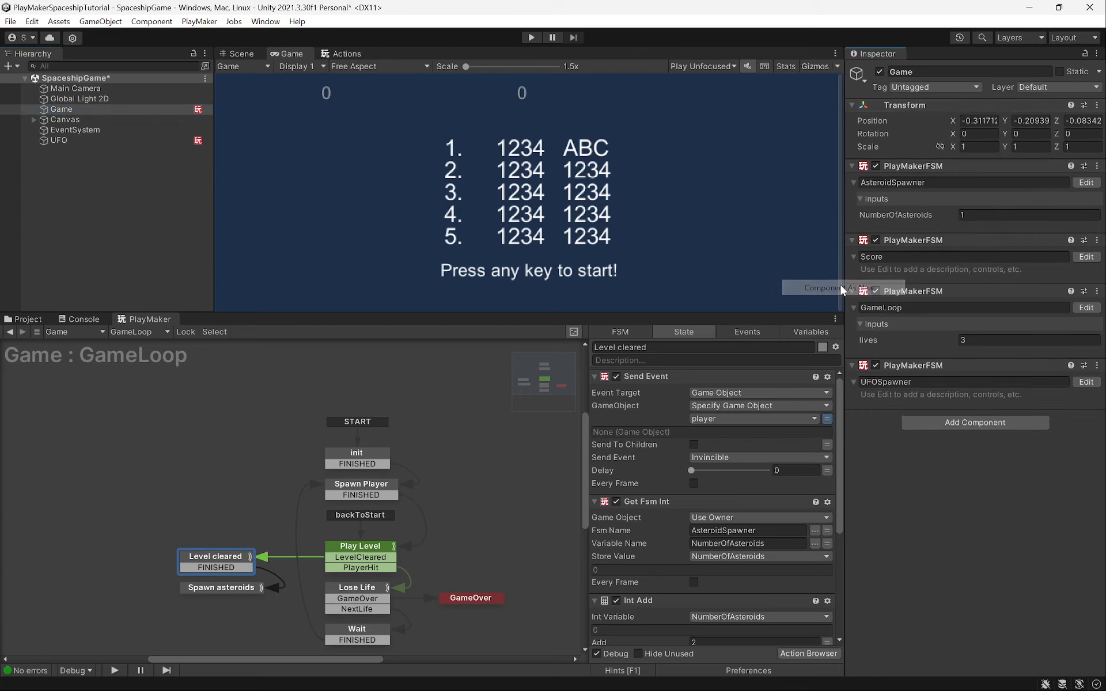
click(58, 139)
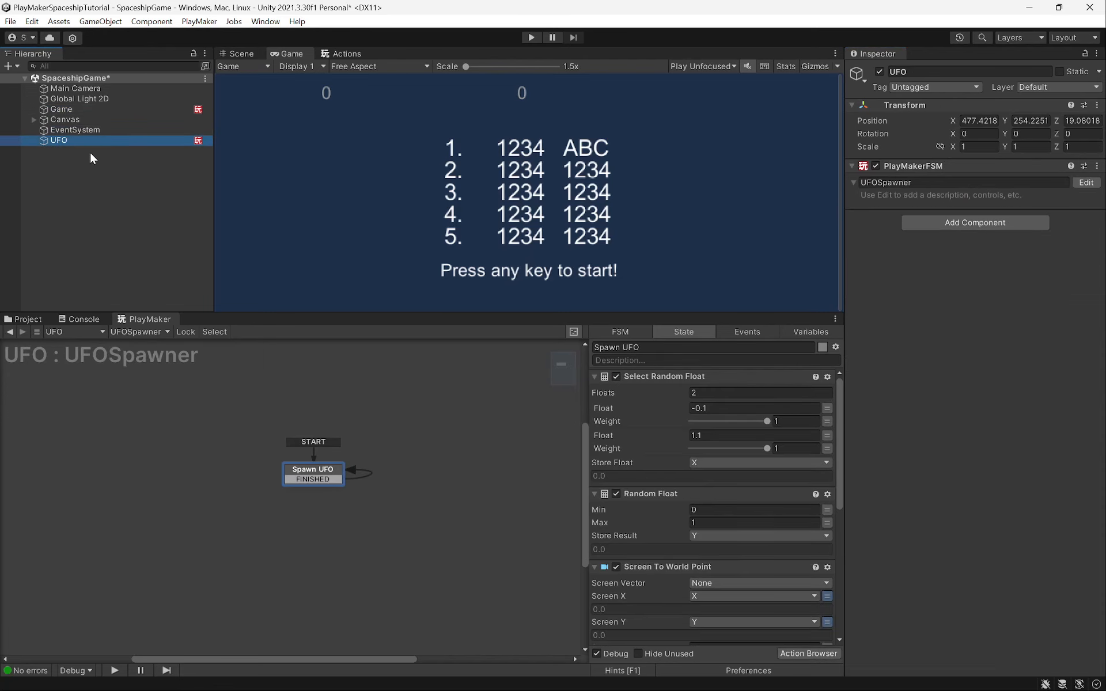
key(Delete)
Open the Game object's UFOSpawner FSM for editing and move the Spawn UFO state toward the middle of the graph
click(82, 108)
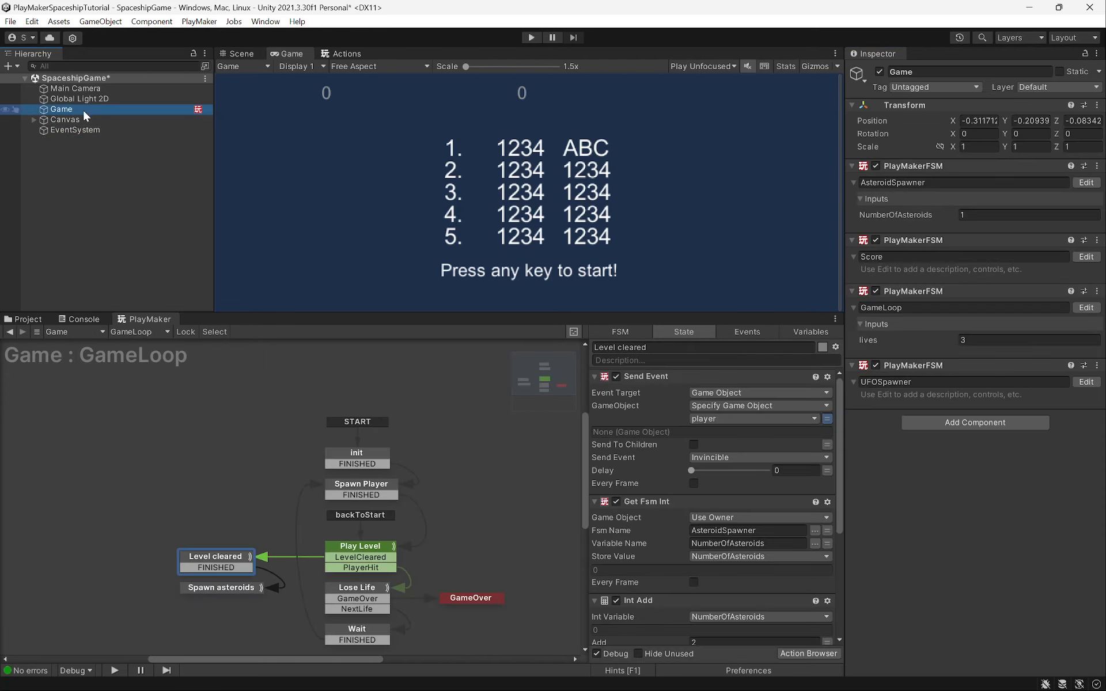
click(1086, 382)
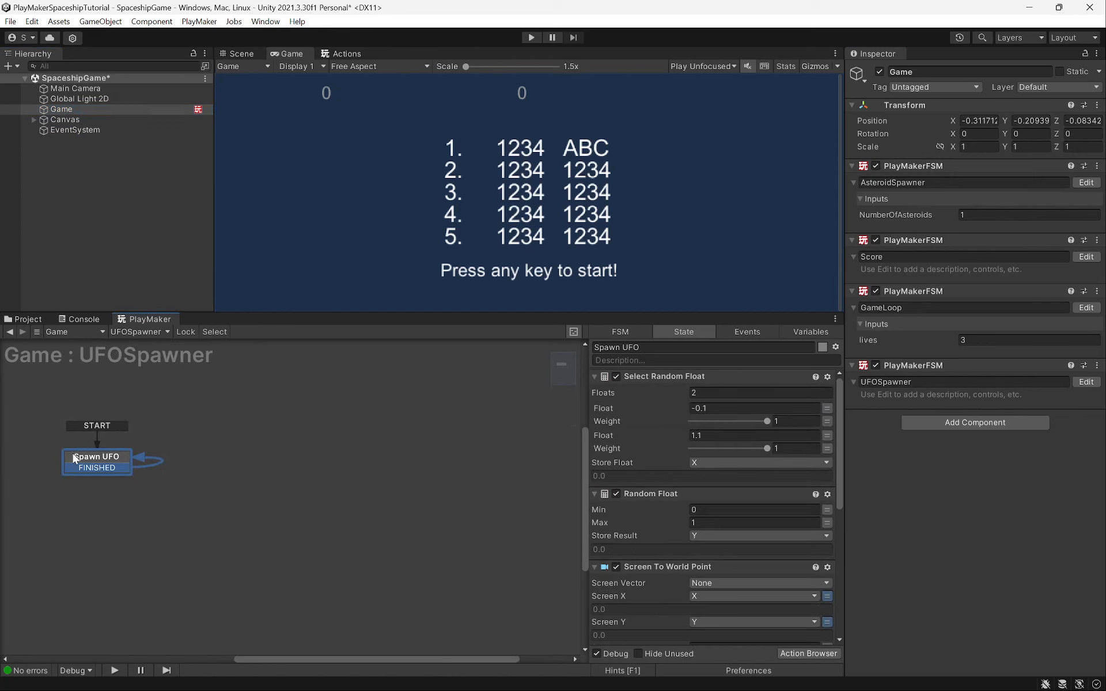
drag(73, 459, 269, 471)
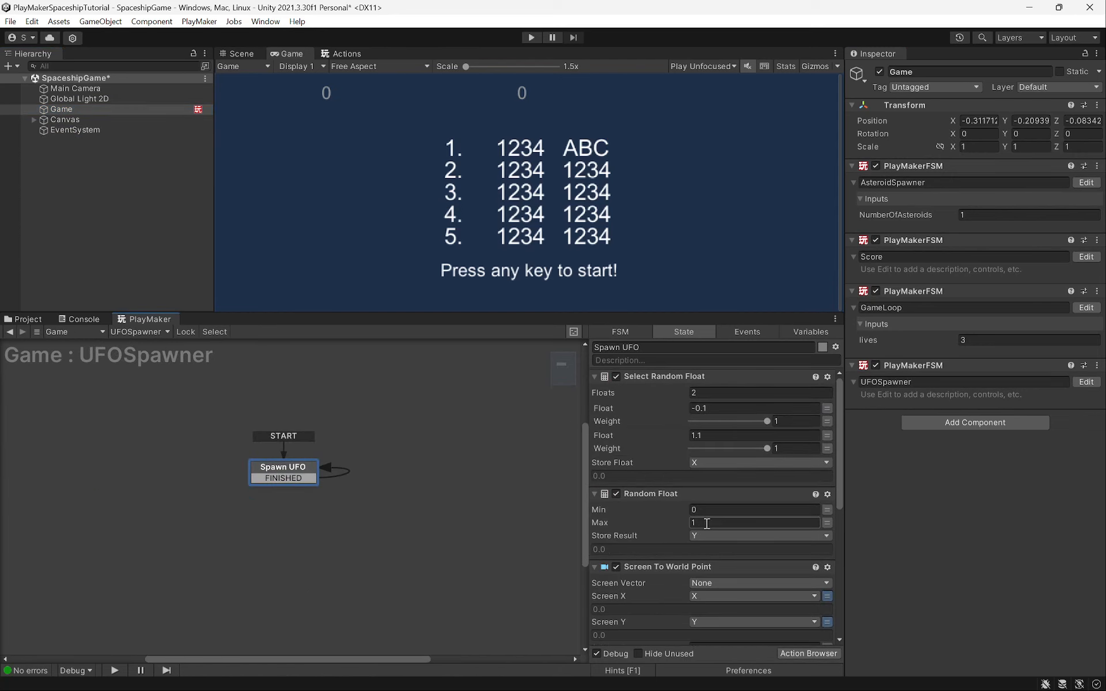
Drive the Wait action's Time in the Spawn UFO state with a new variable named UFOspawnDelay
scroll(714, 519, down, 6)
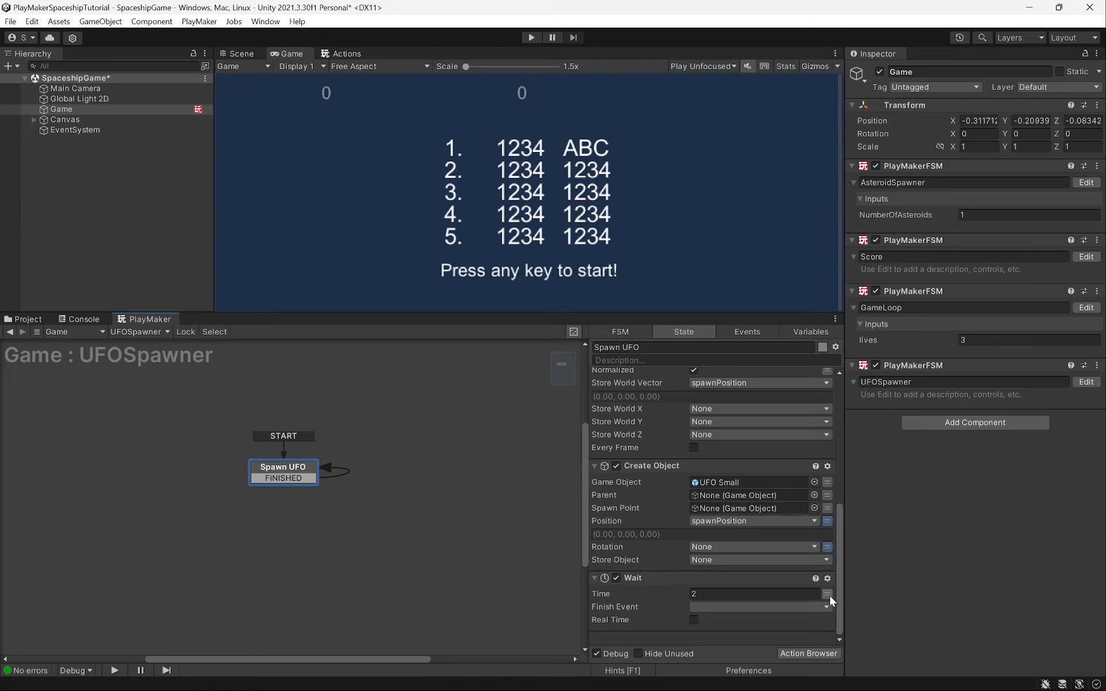
click(744, 593)
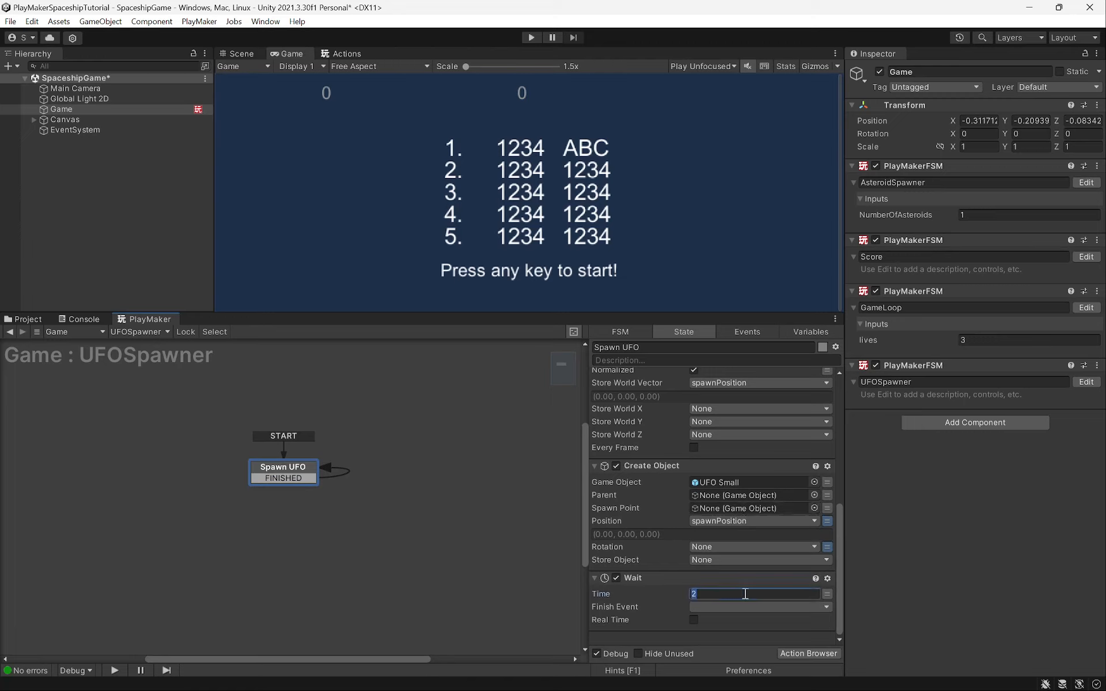
click(827, 593)
click(811, 594)
click(741, 661)
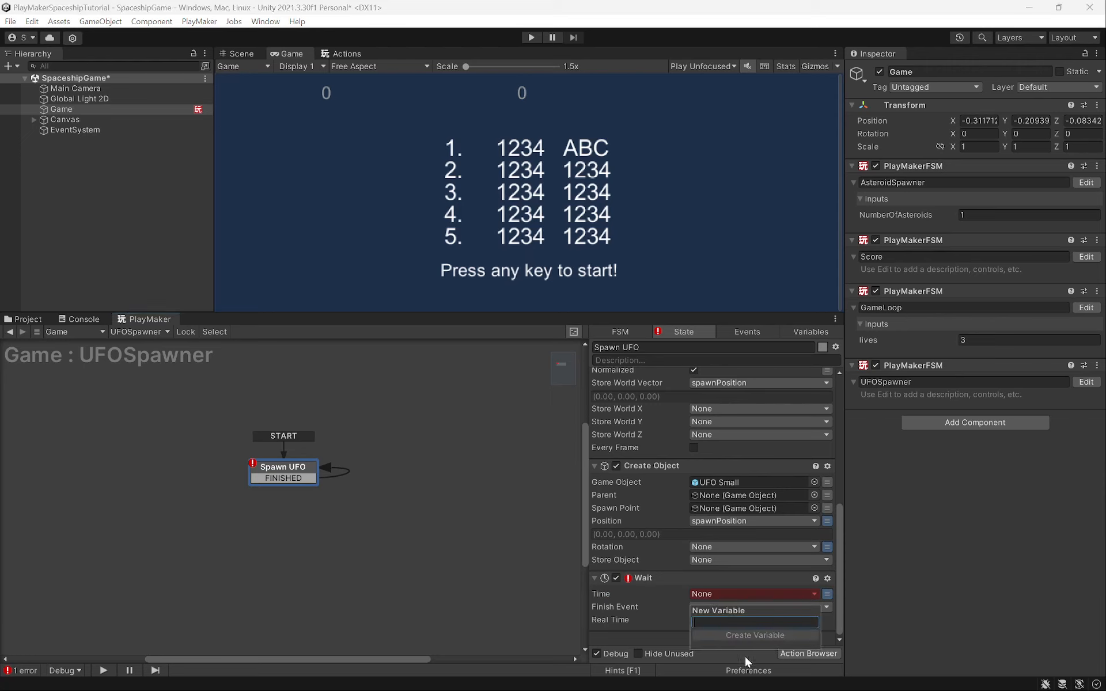
text(UFOspawn)
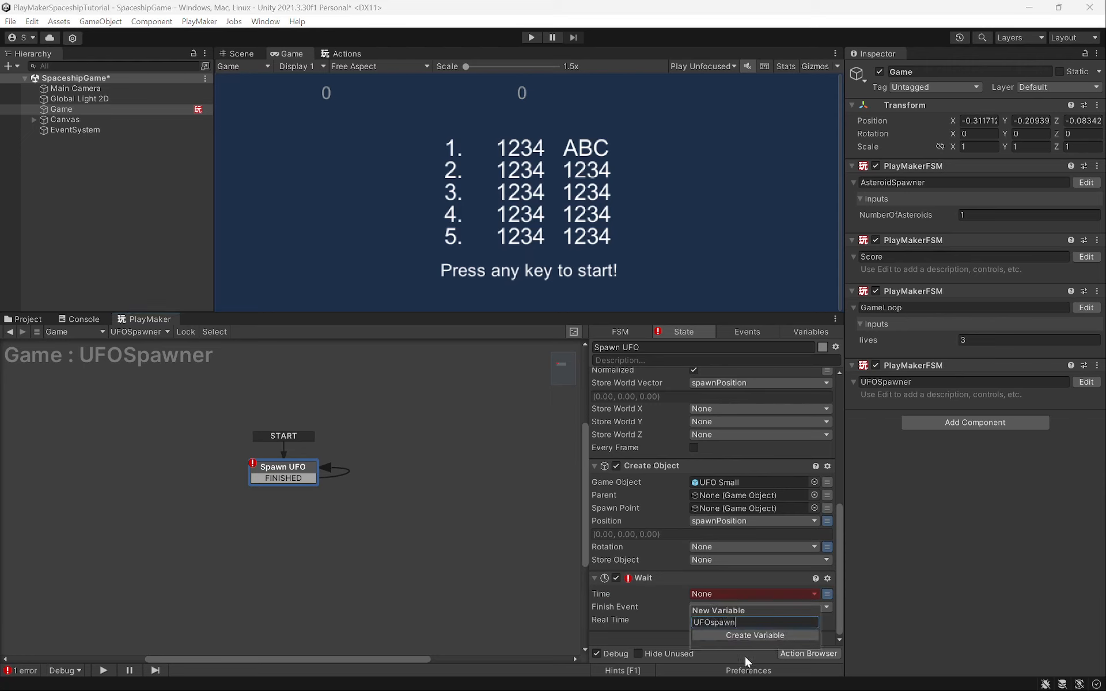
text(Delay)
key(Return)
Expose UFOspawnDelay as an input of the UFOSpawner FSM with a value of 10 and save the scene
right_click(700, 596)
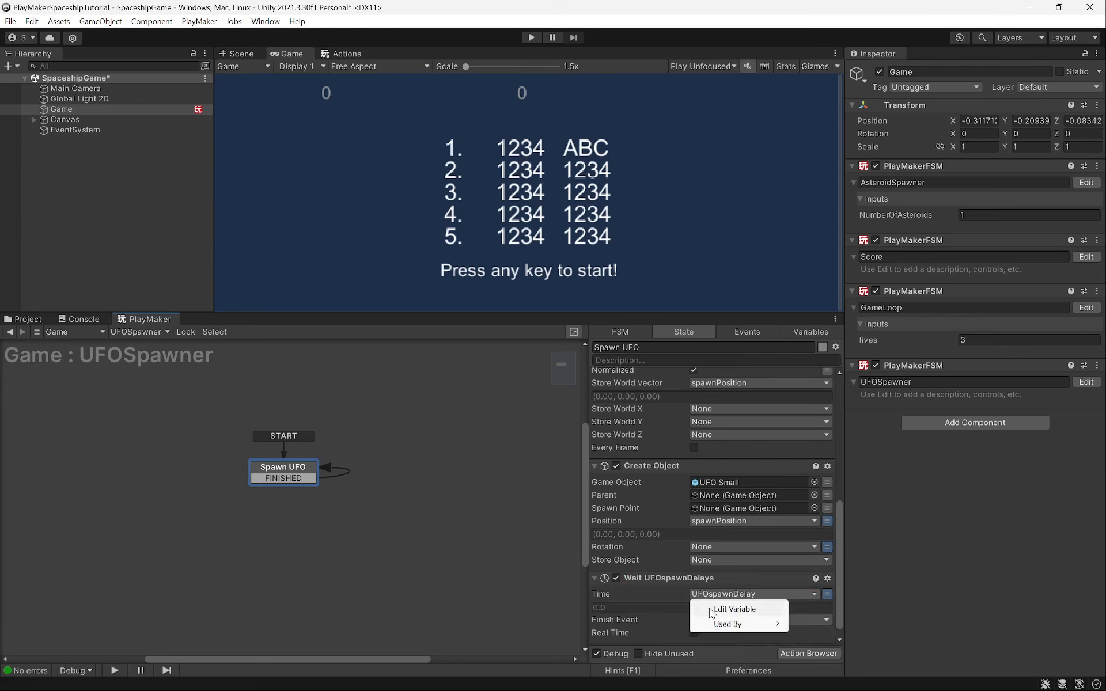
click(709, 608)
click(660, 640)
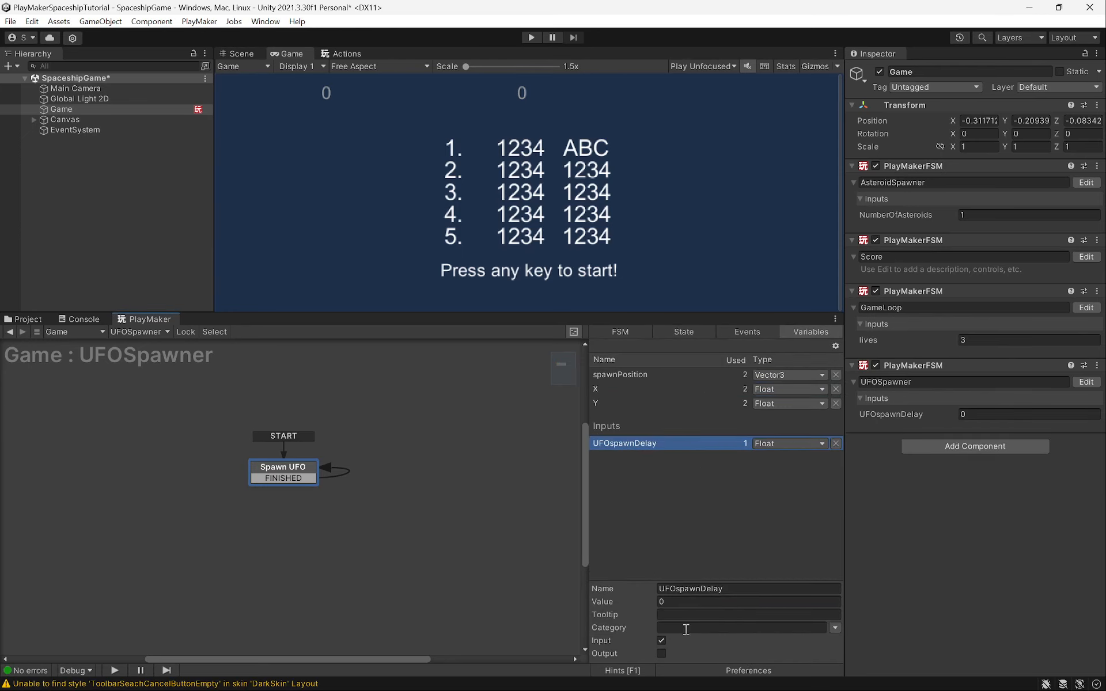
click(997, 414)
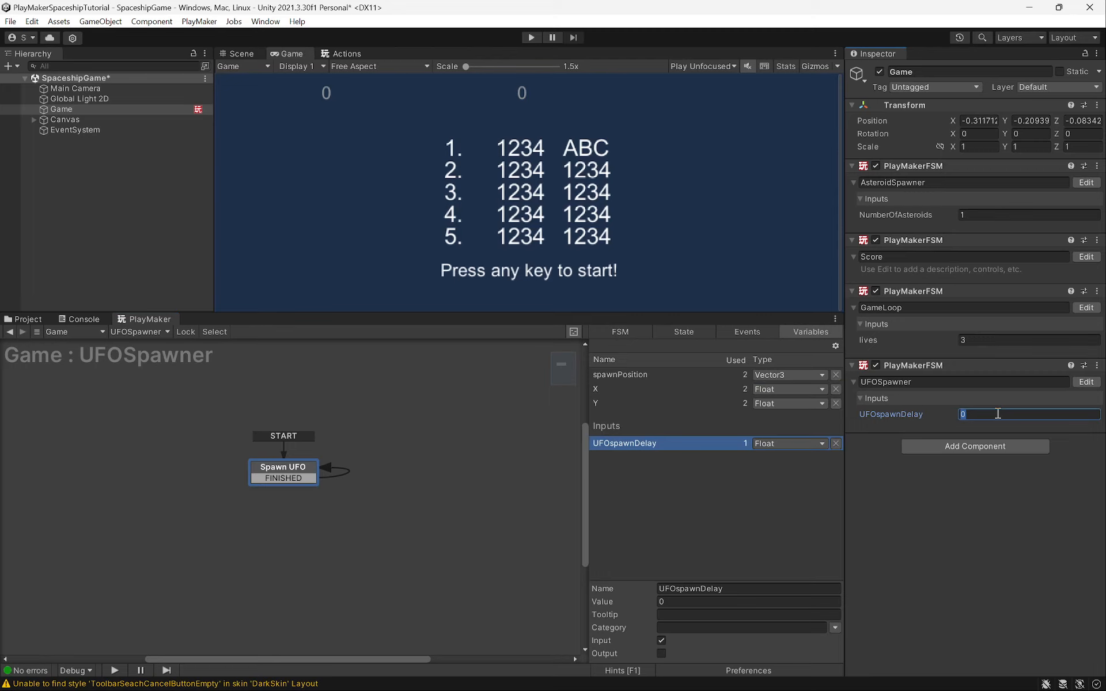
click(944, 514)
key(ctrl+s)
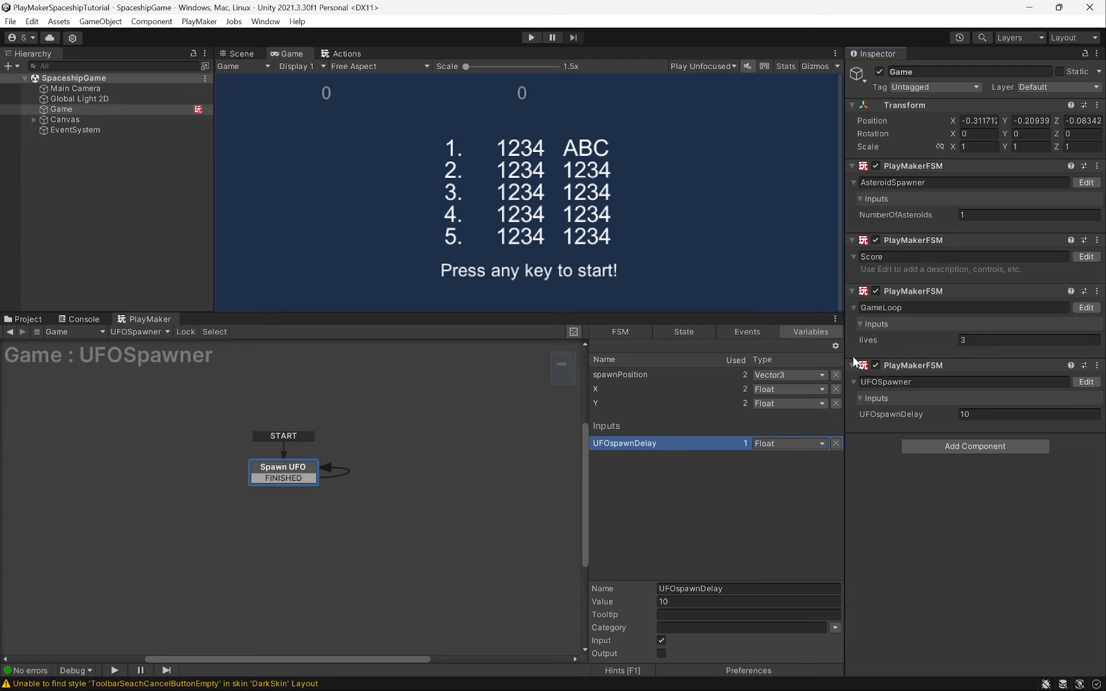
Show the actions of the Spawn UFO state in the UFOSpawner FSM
click(977, 414)
click(277, 470)
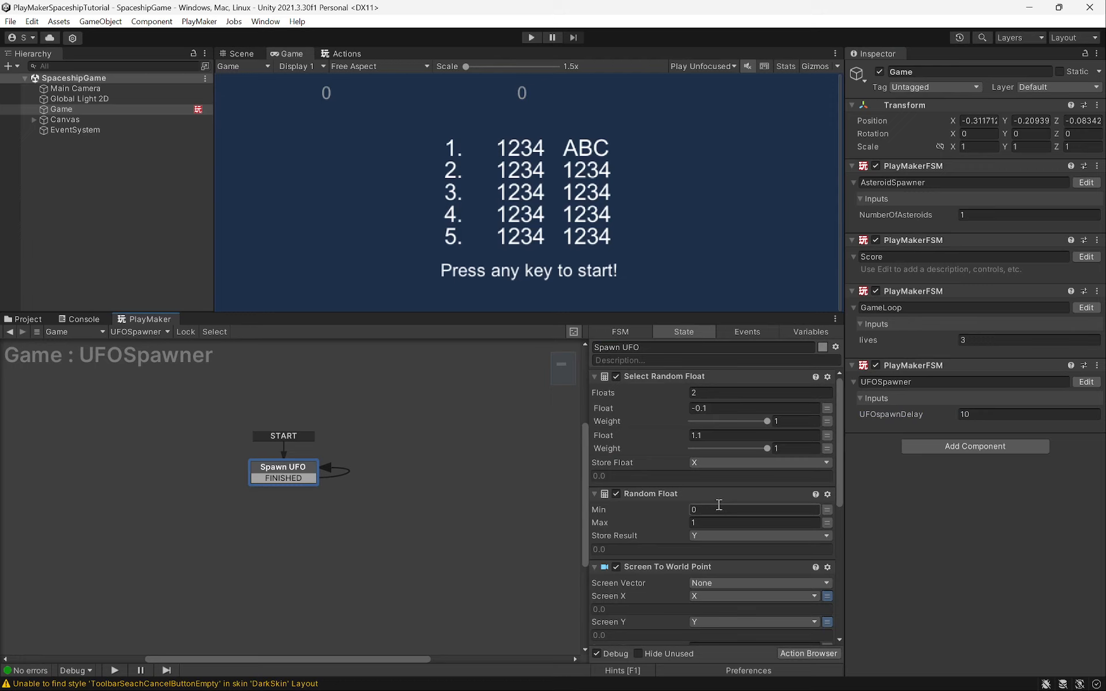